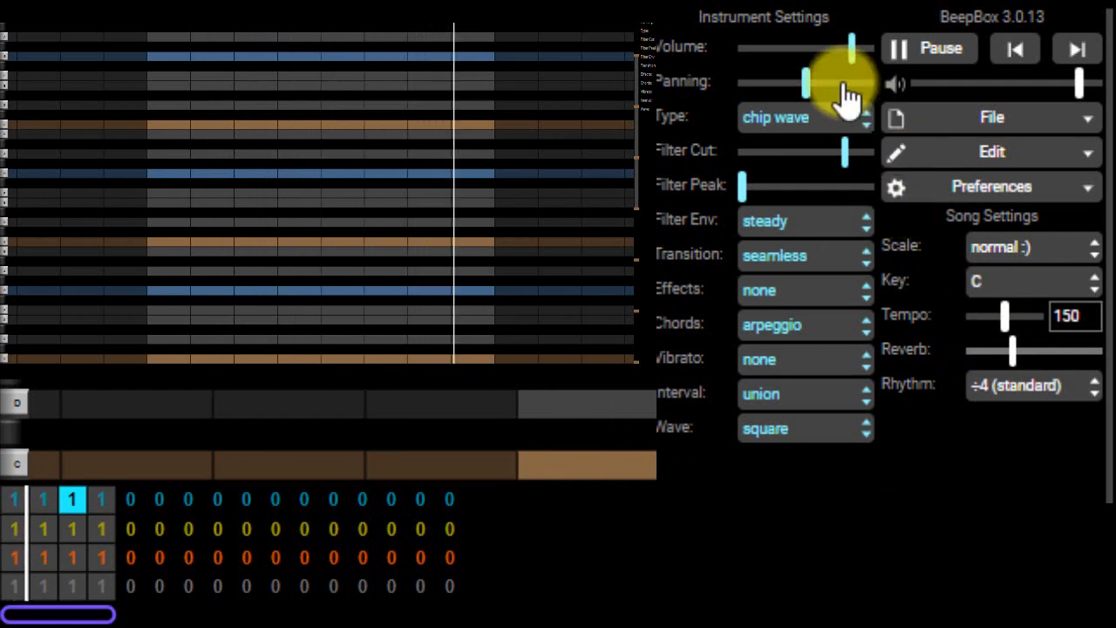
{"action": "left_click", "coordinate": [866, 120]}
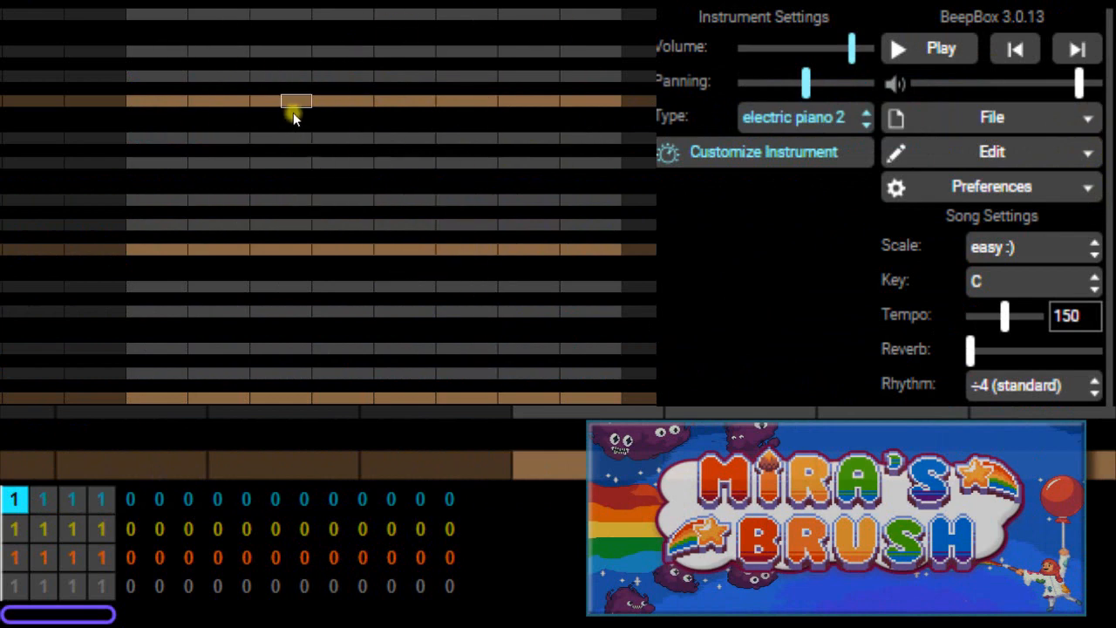
{"action": "left_click_drag", "start_coordinate": [313, 108], "coordinate": [487, 115]}
{"action": "left_click", "coordinate": [465, 105]}
{"action": "left_click_drag", "start_coordinate": [323, 100], "coordinate": [260, 99]}
{"action": "left_click", "coordinate": [262, 101]}
Turn on Preview Added Notes and place a D note on the second beat to test it.
{"action": "left_click", "coordinate": [1000, 183]}
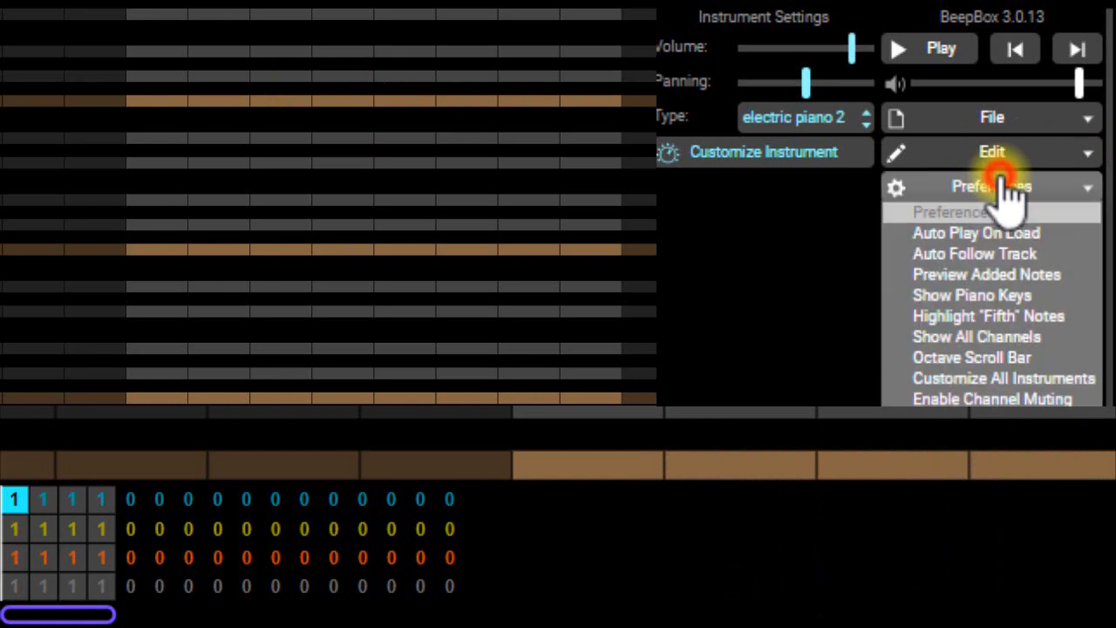
{"action": "left_click", "coordinate": [1009, 283]}
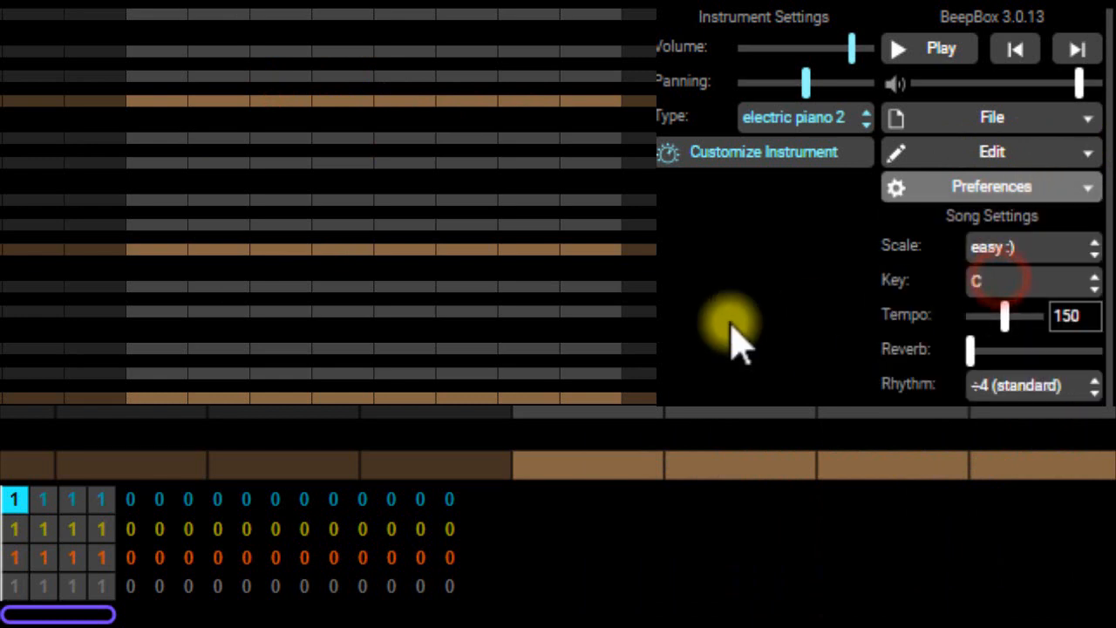
{"action": "left_click", "coordinate": [217, 76]}
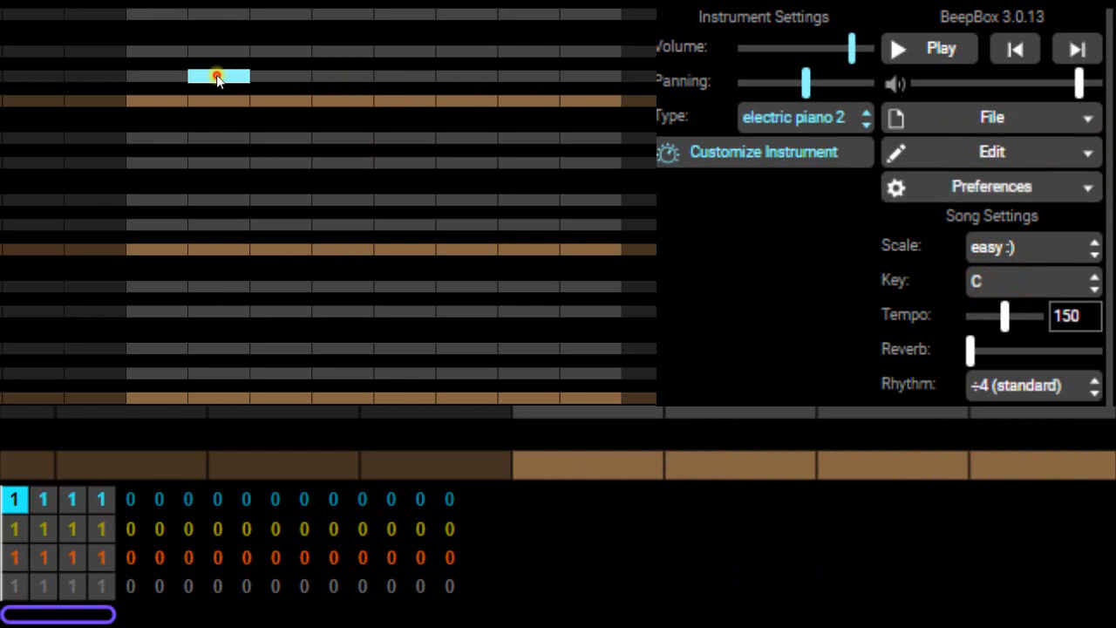
Draw the one-beat melody notes C, D, E, G, A, G on beats 3 to 8 of the pattern and play it back.
{"action": "left_click", "coordinate": [258, 121]}
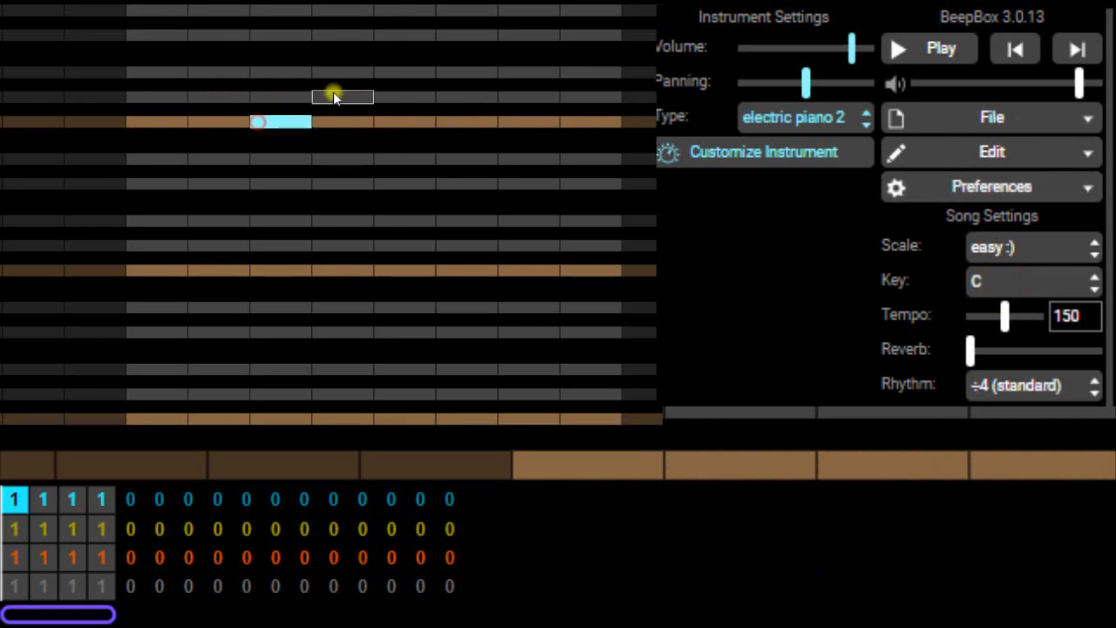
{"action": "left_click", "coordinate": [334, 95]}
{"action": "left_click", "coordinate": [401, 71]}
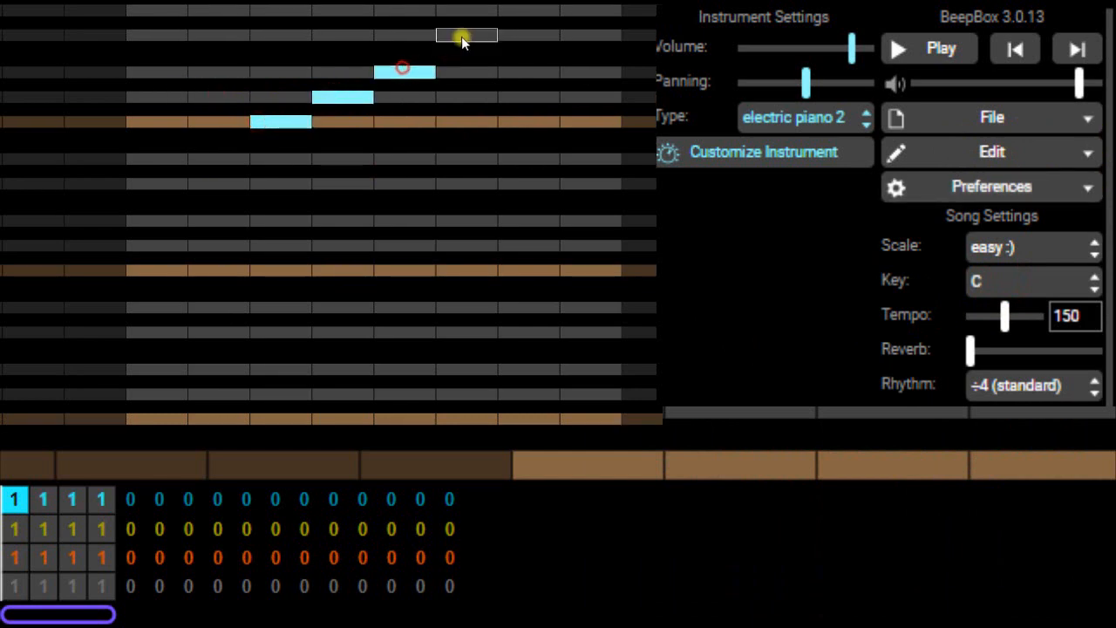
{"action": "left_click", "coordinate": [455, 35]}
{"action": "left_click", "coordinate": [515, 9]}
{"action": "left_click", "coordinate": [567, 37]}
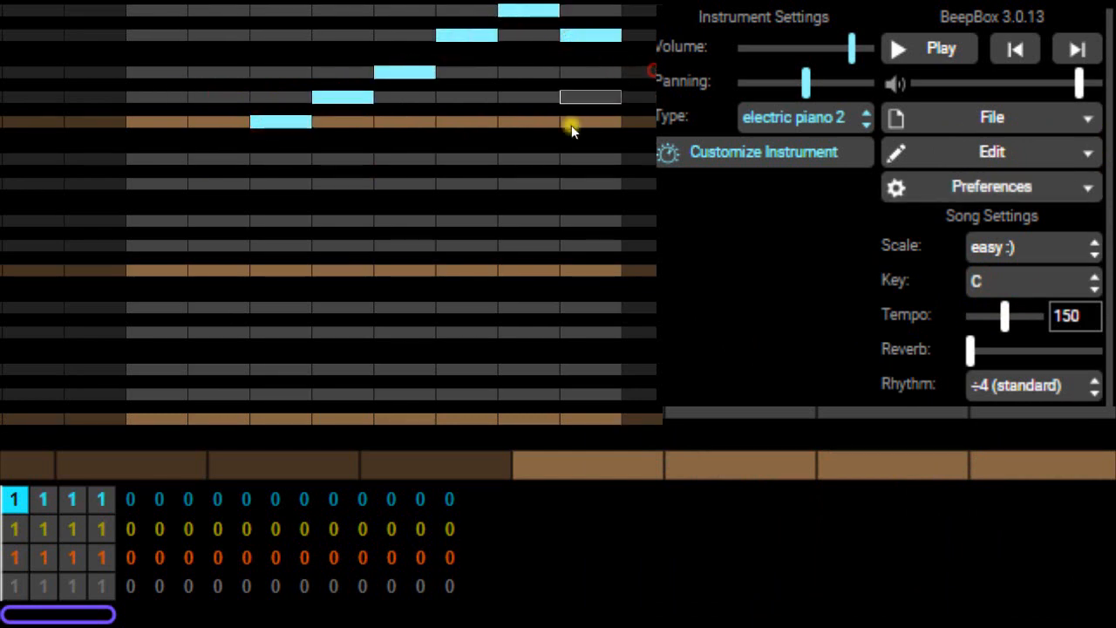
{"action": "left_click", "coordinate": [923, 54]}
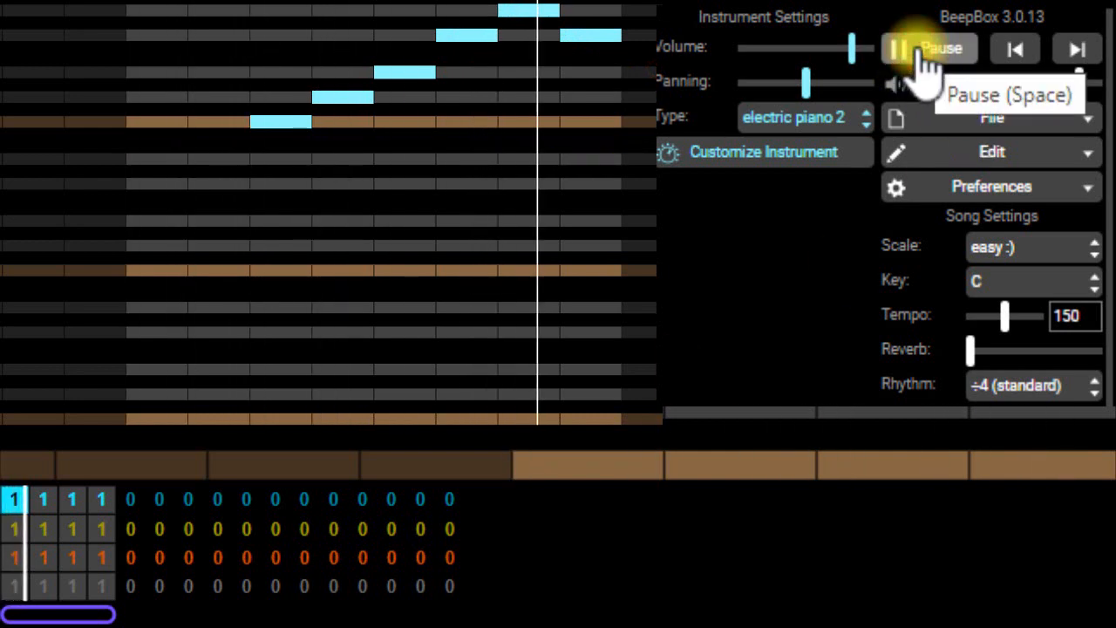
{"action": "left_click", "coordinate": [923, 55]}
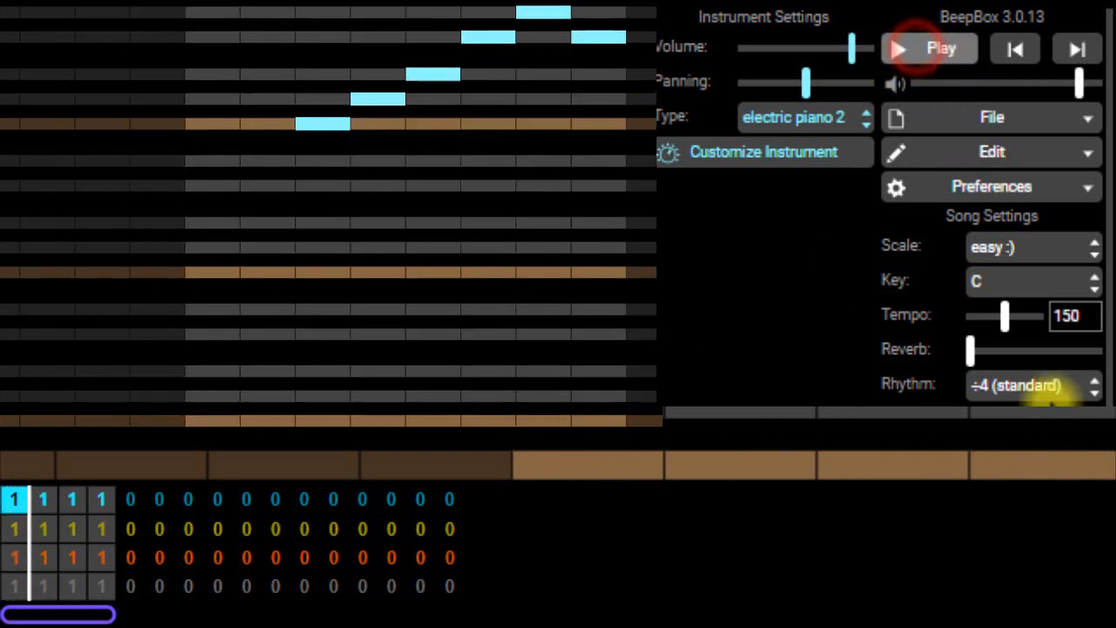
Turn on Show Piano Keys and Highlight "Fifth" Notes for the note editor.
{"action": "left_click", "coordinate": [1040, 186]}
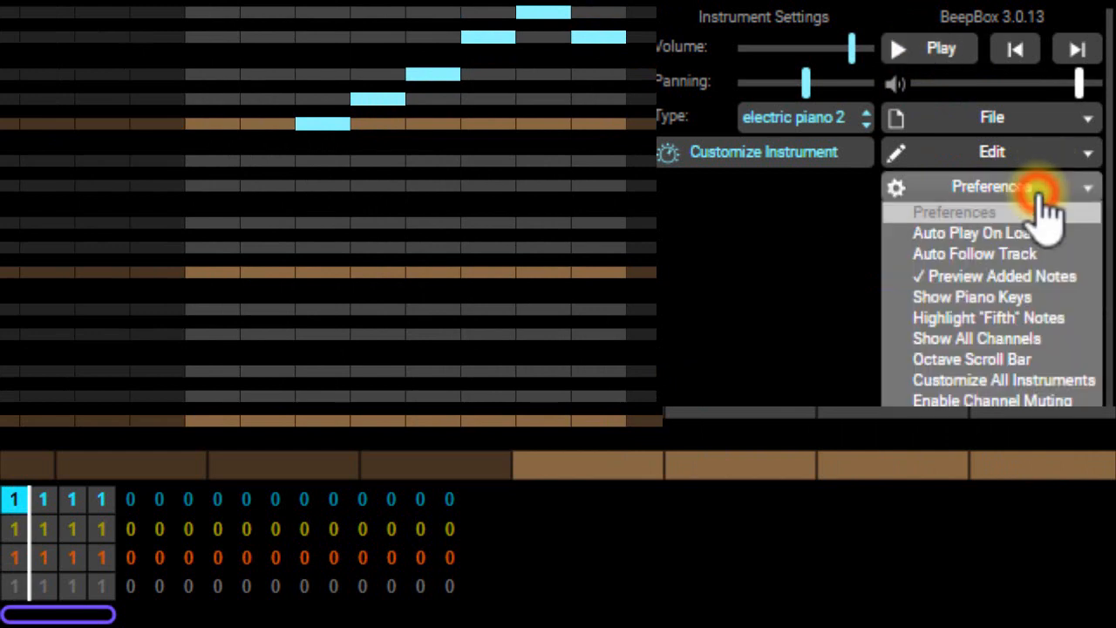
{"action": "left_click", "coordinate": [989, 307]}
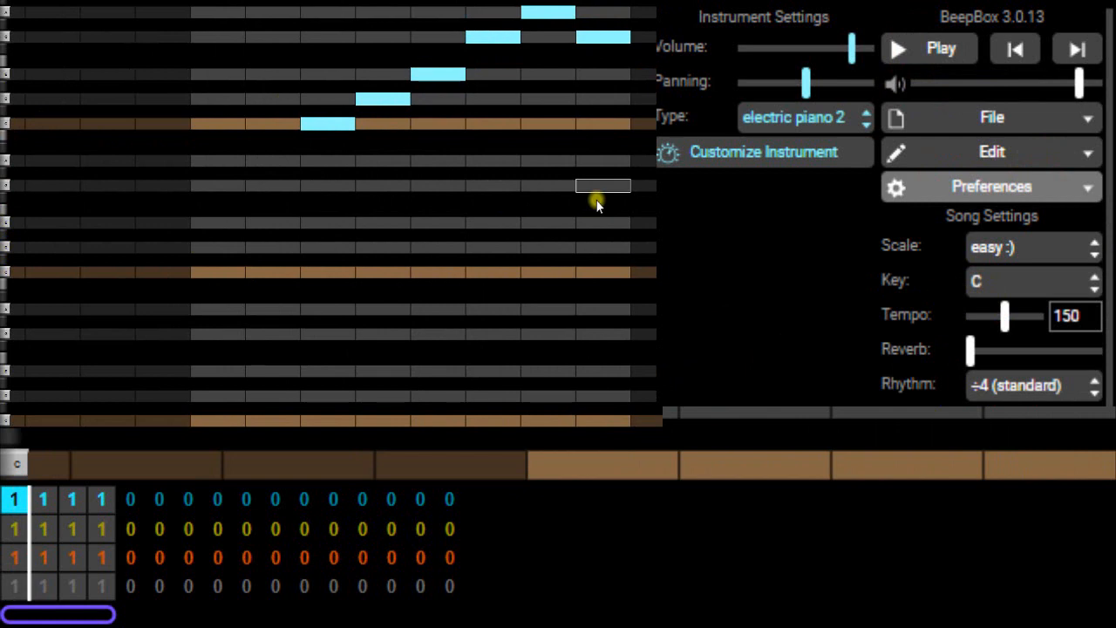
{"action": "left_click", "coordinate": [1062, 190]}
{"action": "left_click", "coordinate": [1003, 320]}
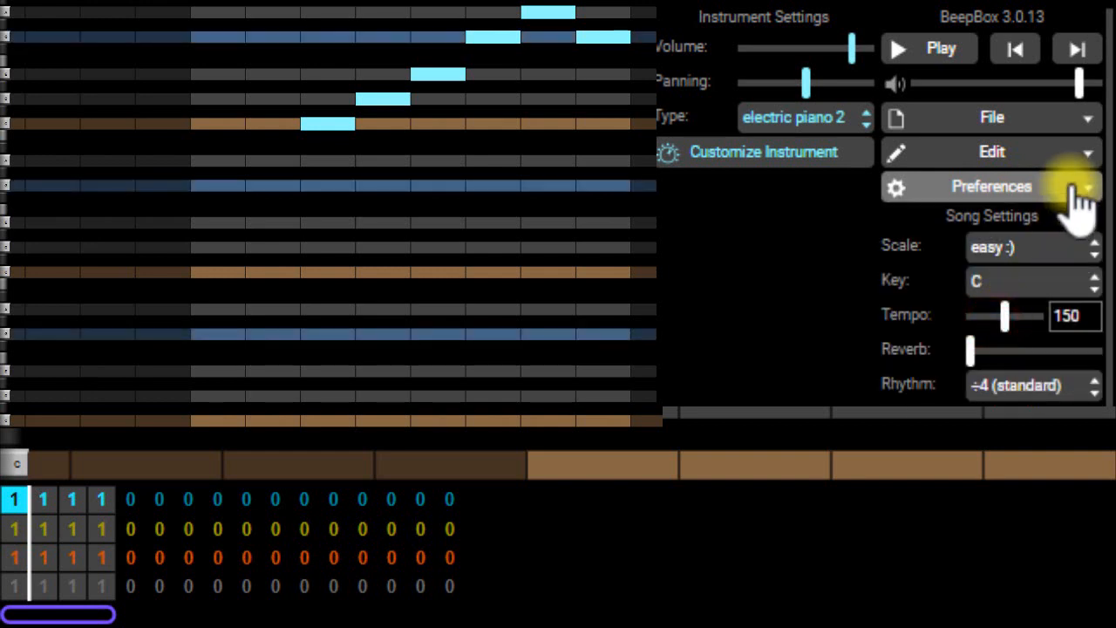
Add lower harmony notes on beats 3 to 8: G, A, A, G with C, D, G with C, and stop the playback.
{"action": "left_click", "coordinate": [495, 185]}
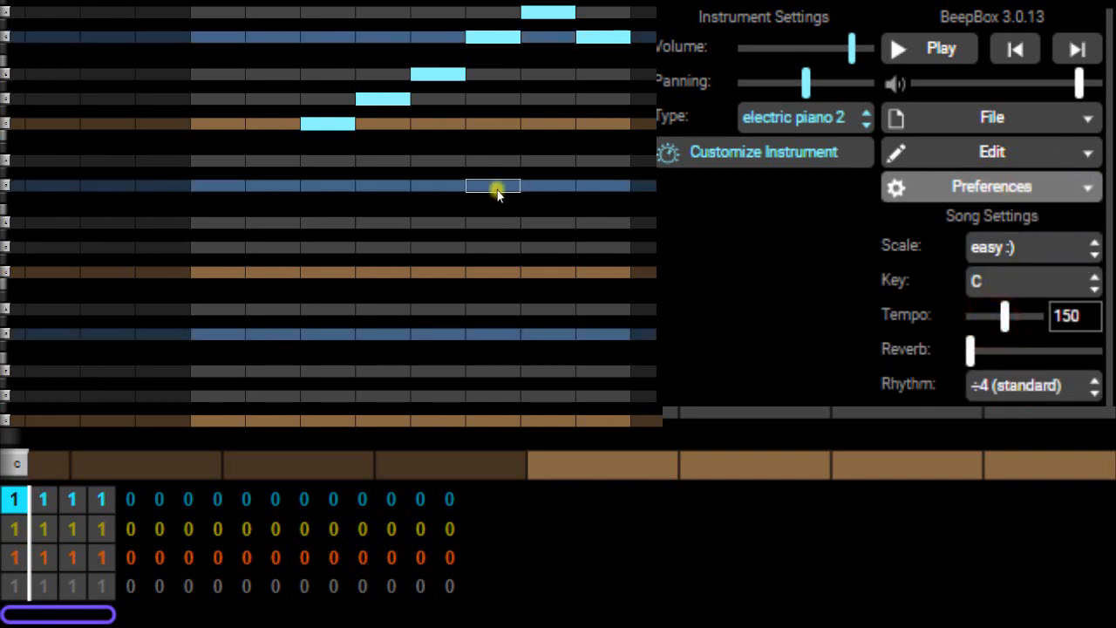
{"action": "left_click", "coordinate": [496, 127]}
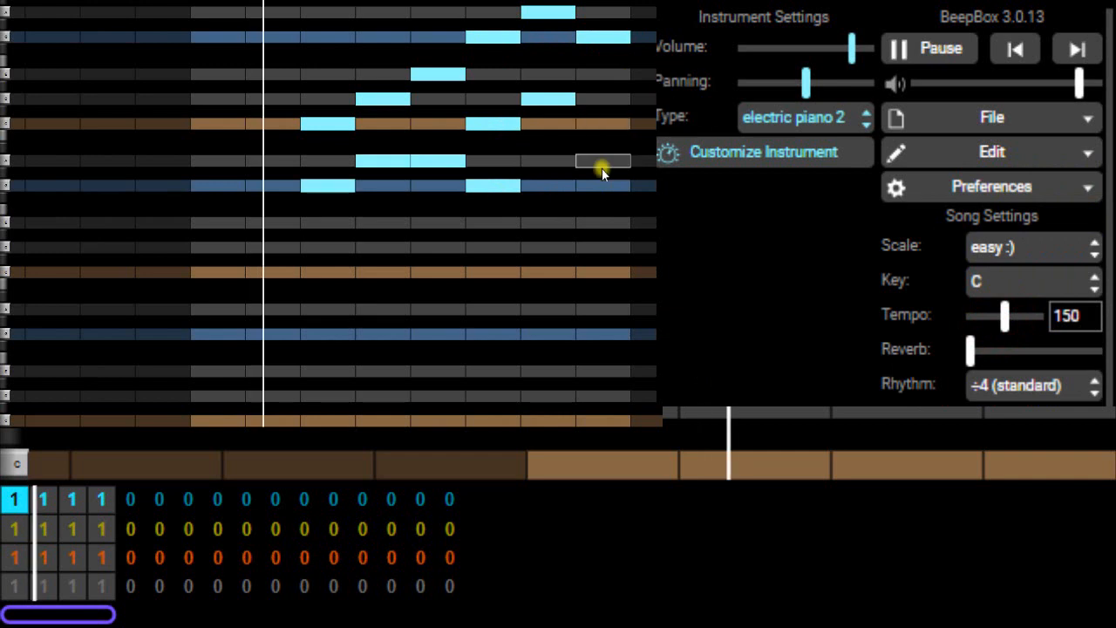
{"action": "left_click", "coordinate": [600, 187]}
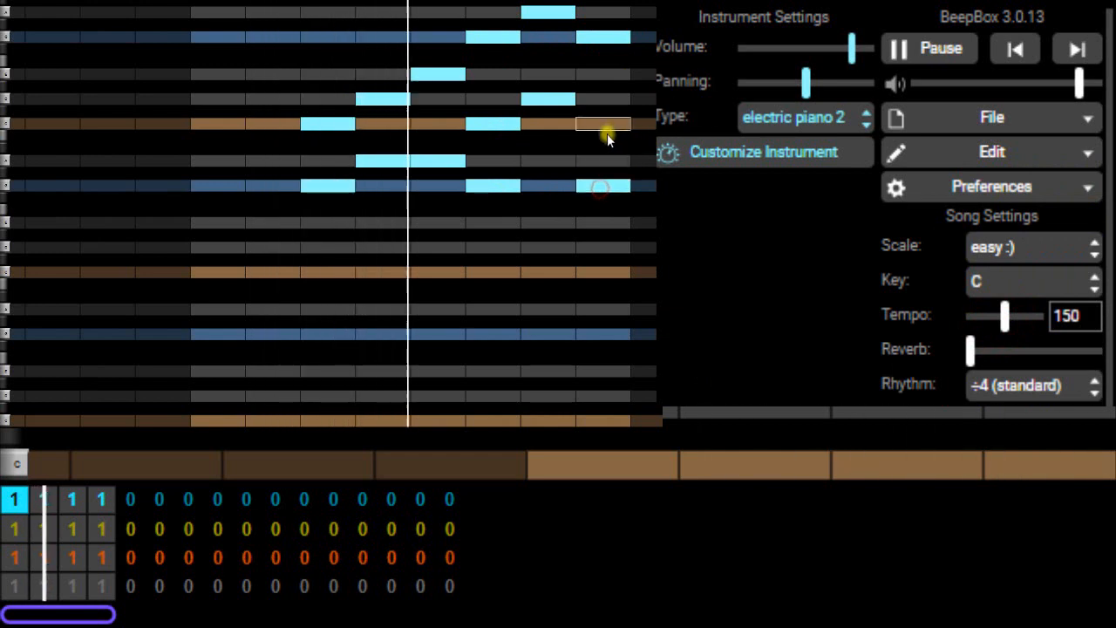
{"action": "left_click", "coordinate": [605, 127]}
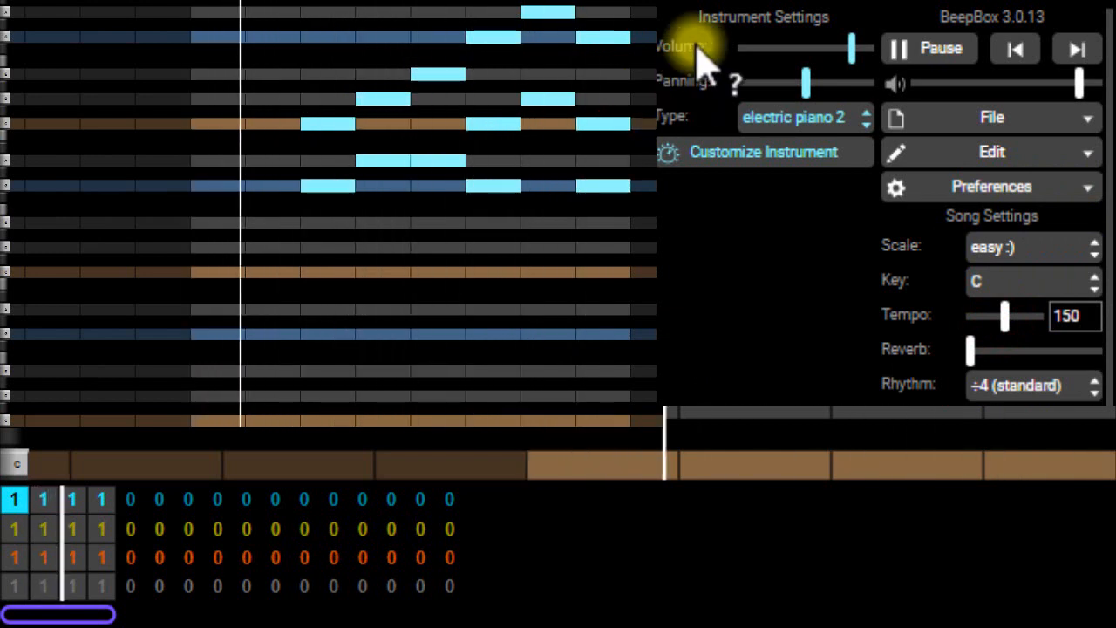
{"action": "left_click", "coordinate": [944, 61]}
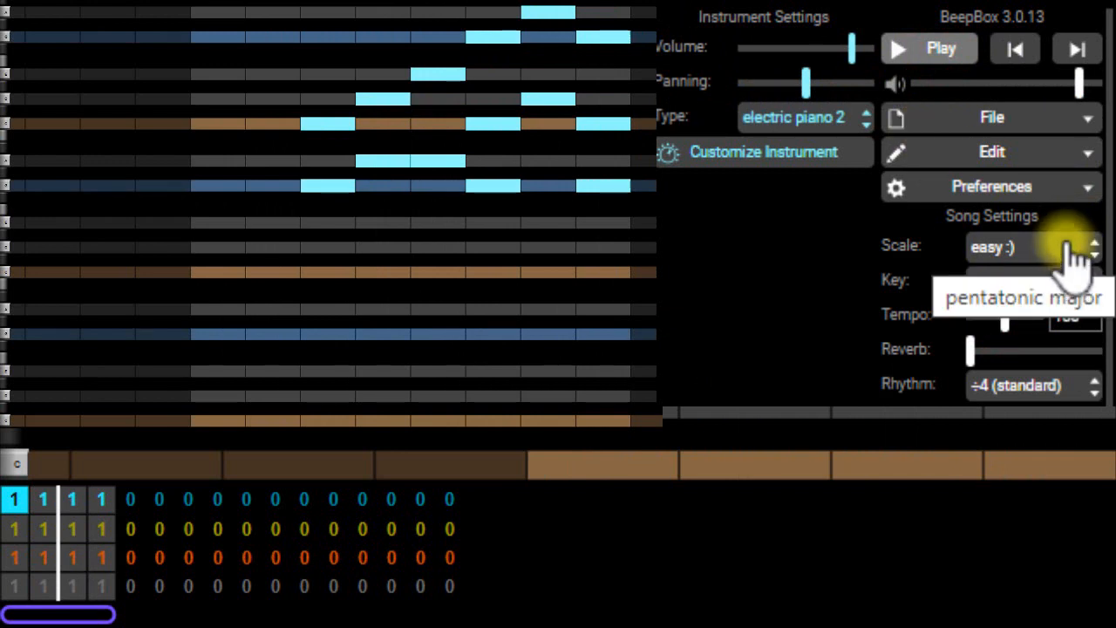
Turn on the Octave Scroll Bar and review the remaining display preferences.
{"action": "left_click", "coordinate": [992, 187]}
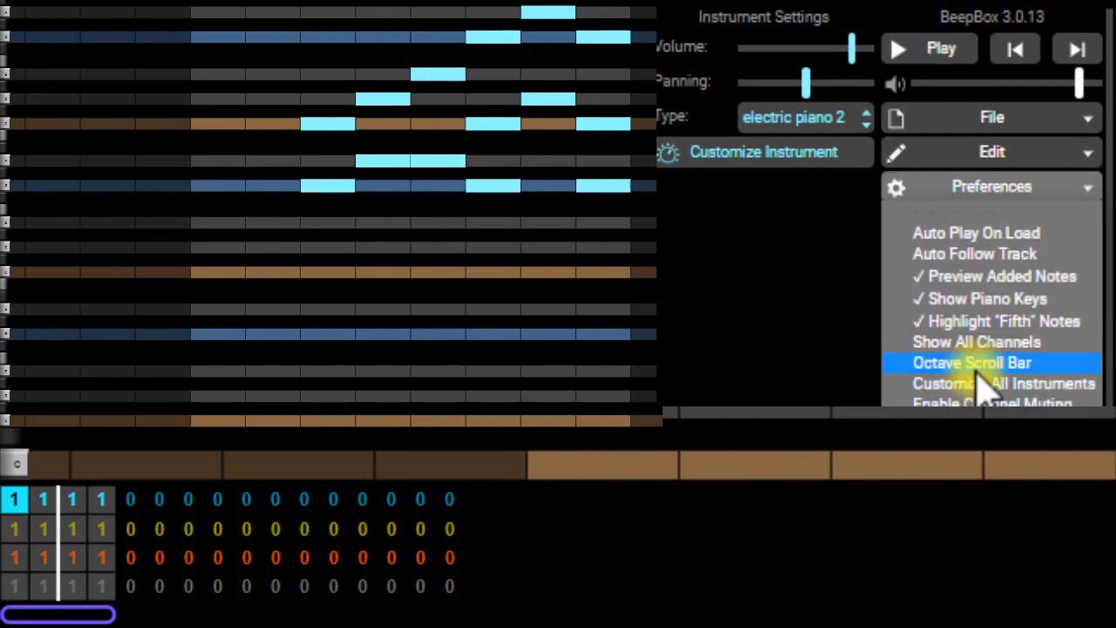
{"action": "left_click", "coordinate": [977, 366]}
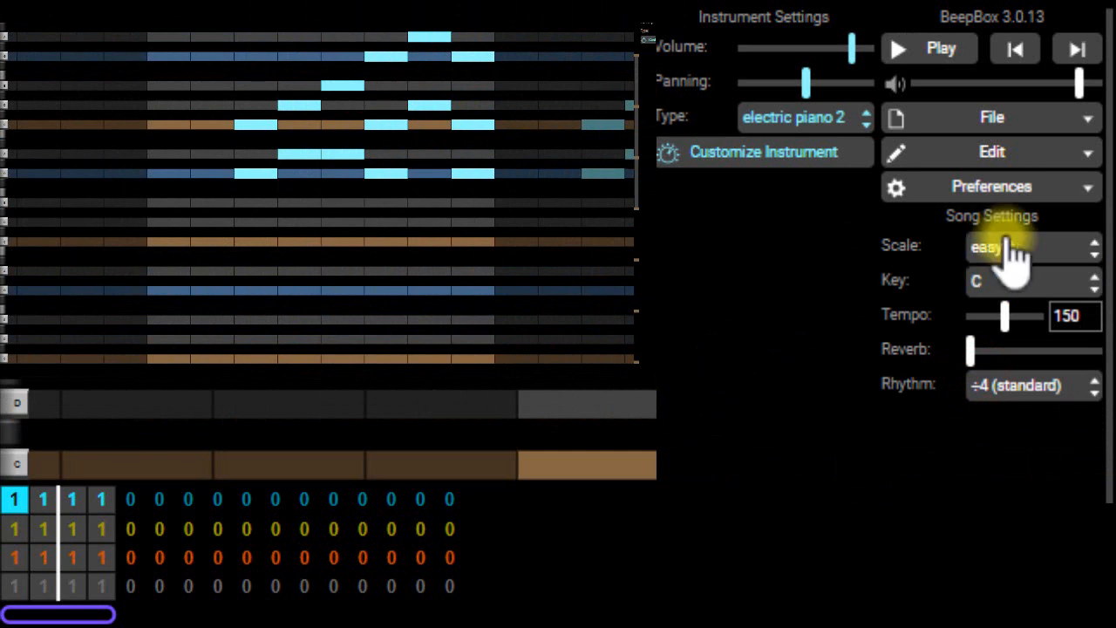
{"action": "left_click", "coordinate": [1082, 187]}
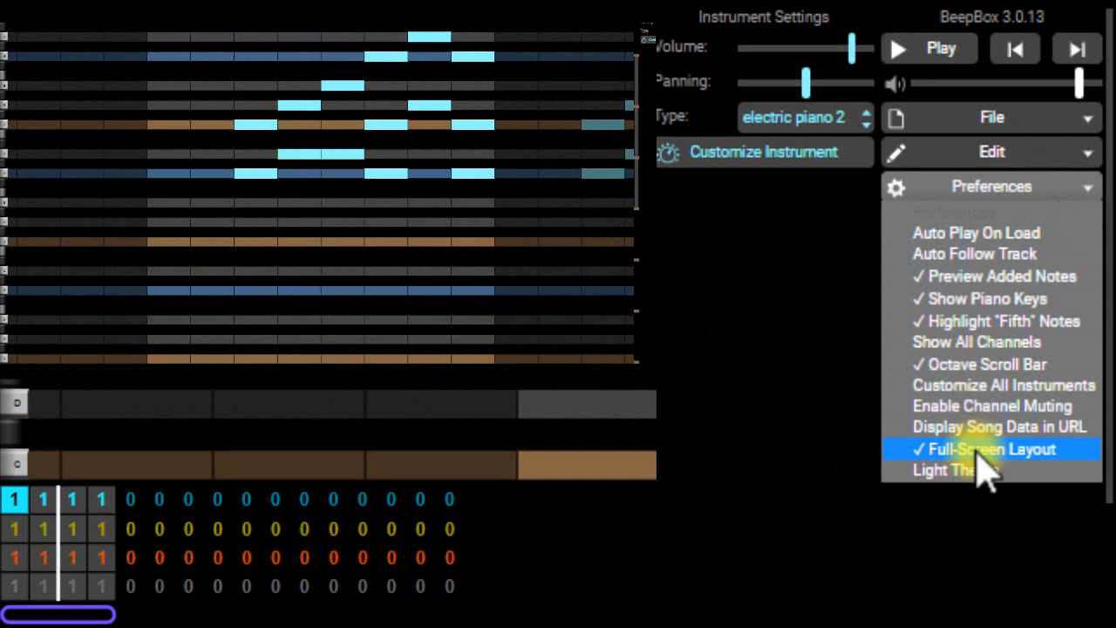
{"action": "left_click", "coordinate": [787, 367]}
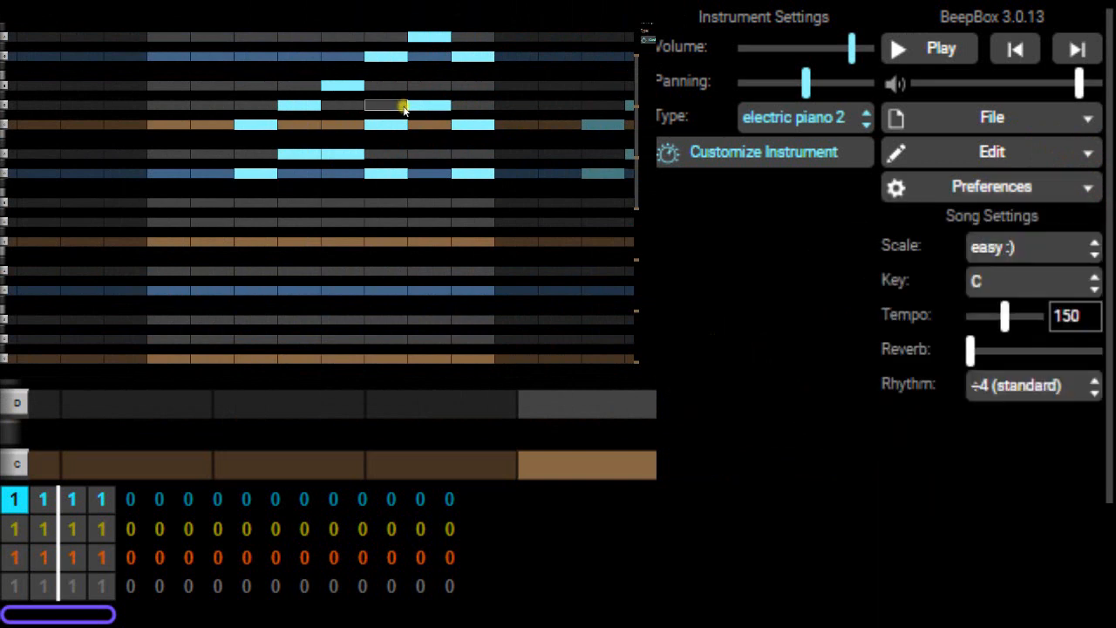
Set the song's scale to expert.
{"action": "left_click", "coordinate": [1058, 253]}
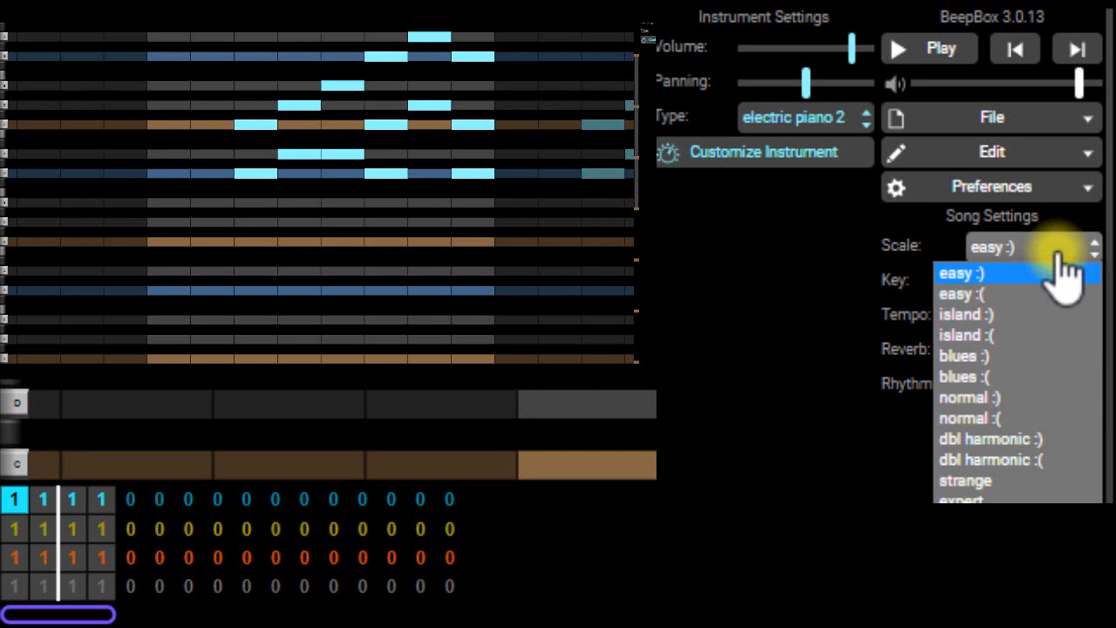
{"action": "left_click", "coordinate": [989, 495]}
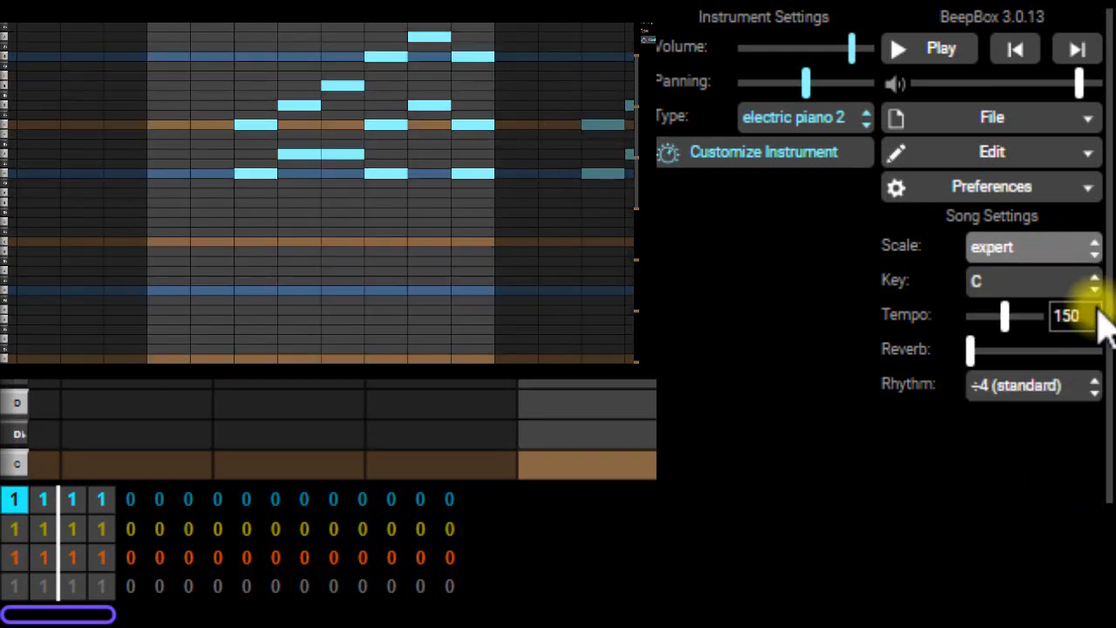
Set the song's scale to normal :) and listen to the pattern in that scale.
{"action": "left_click", "coordinate": [1095, 250]}
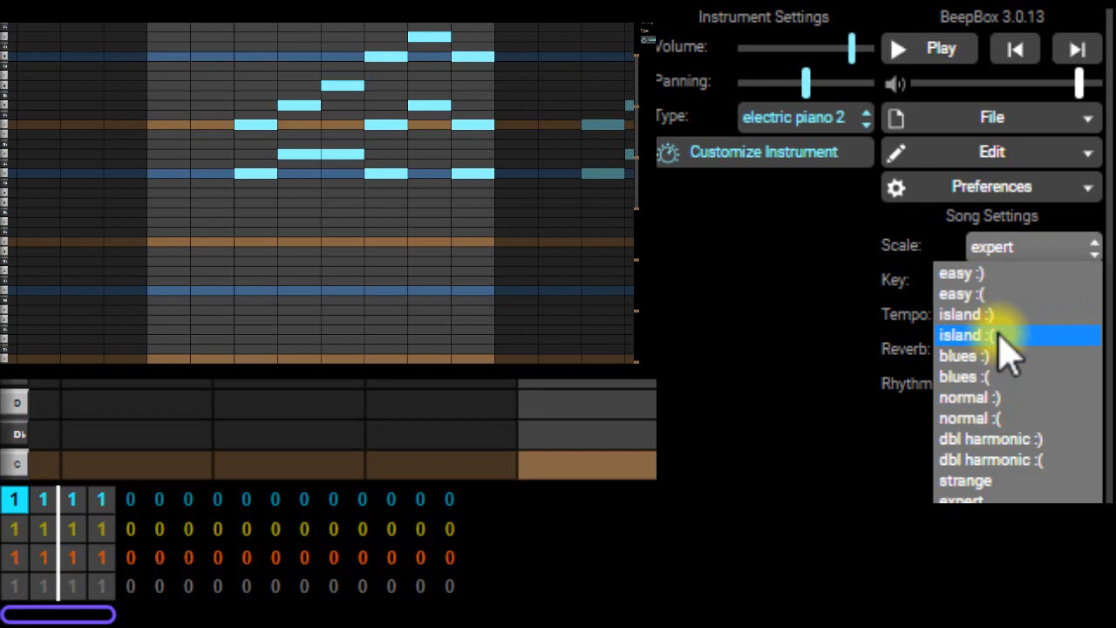
{"action": "left_click", "coordinate": [985, 400]}
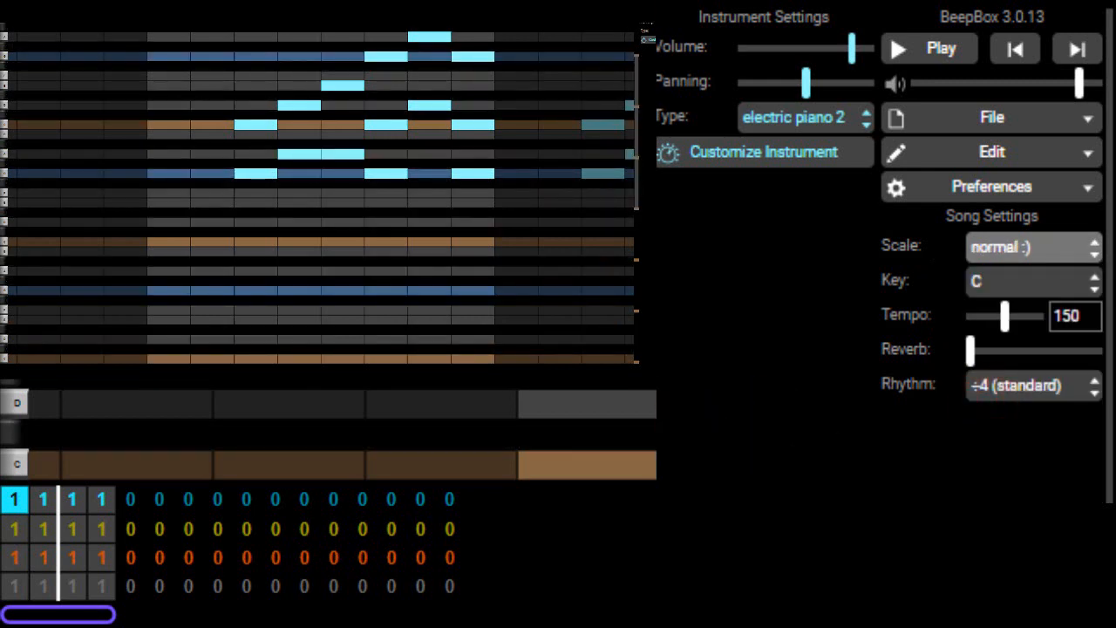
{"action": "left_click", "coordinate": [944, 49]}
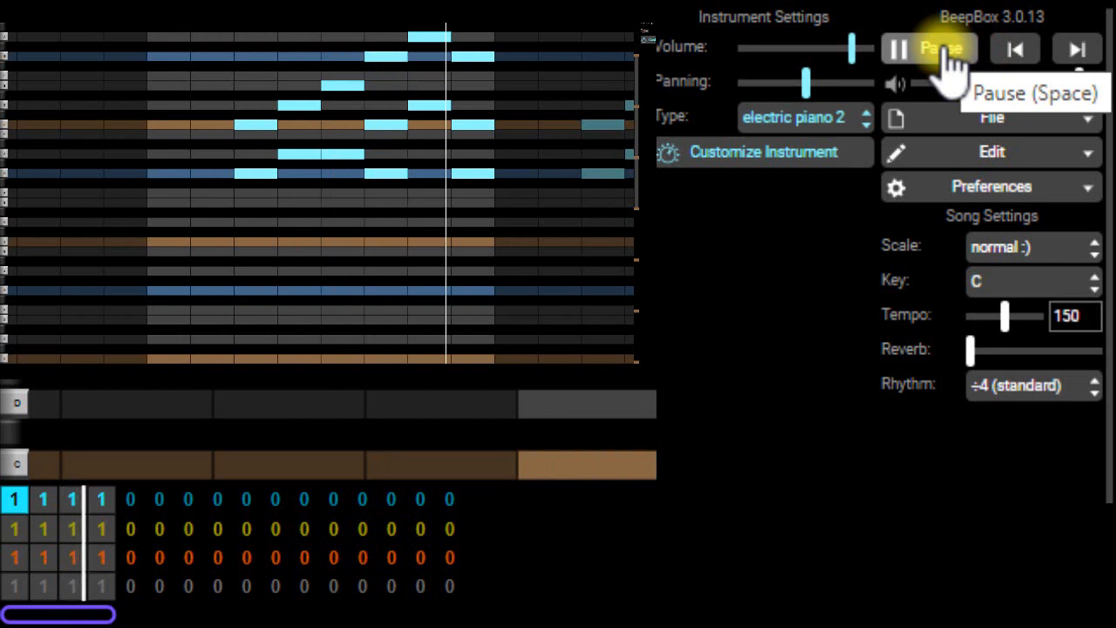
{"action": "left_click", "coordinate": [947, 54]}
Set the song's scale to normal :(, shift the pattern's notes down two scale steps and start playback.
{"action": "left_click", "coordinate": [1093, 249]}
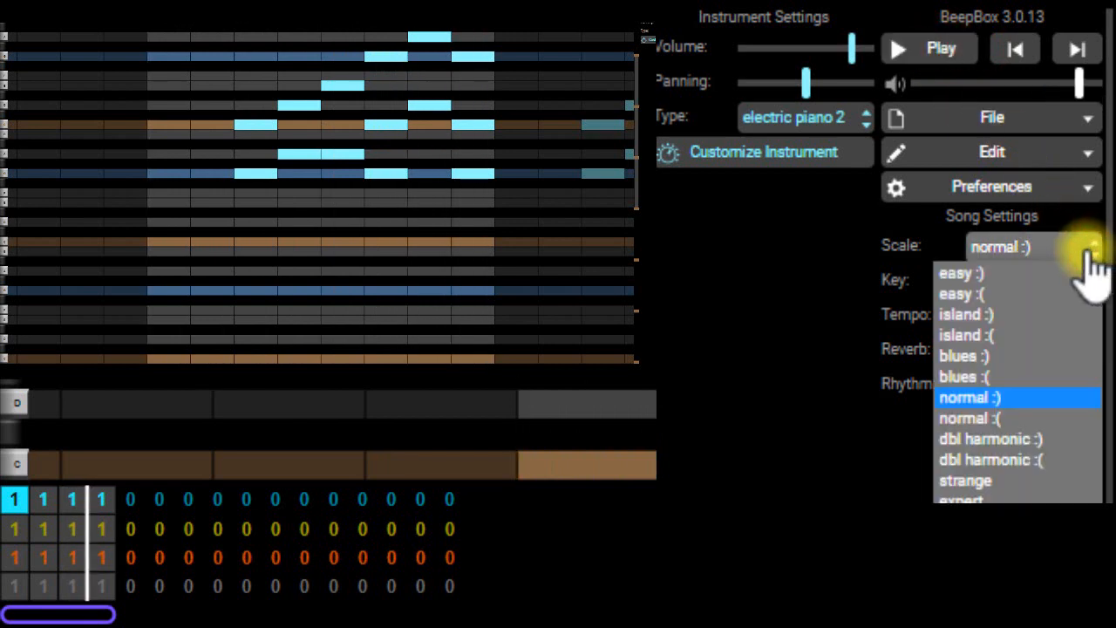
{"action": "left_click", "coordinate": [974, 423]}
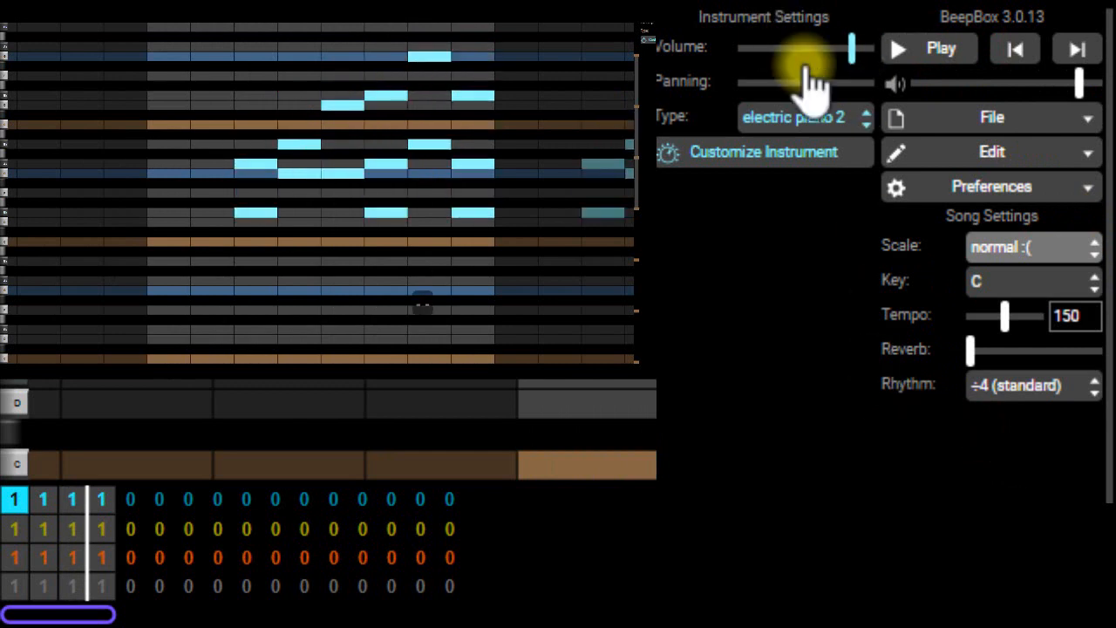
{"action": "left_click", "coordinate": [934, 51]}
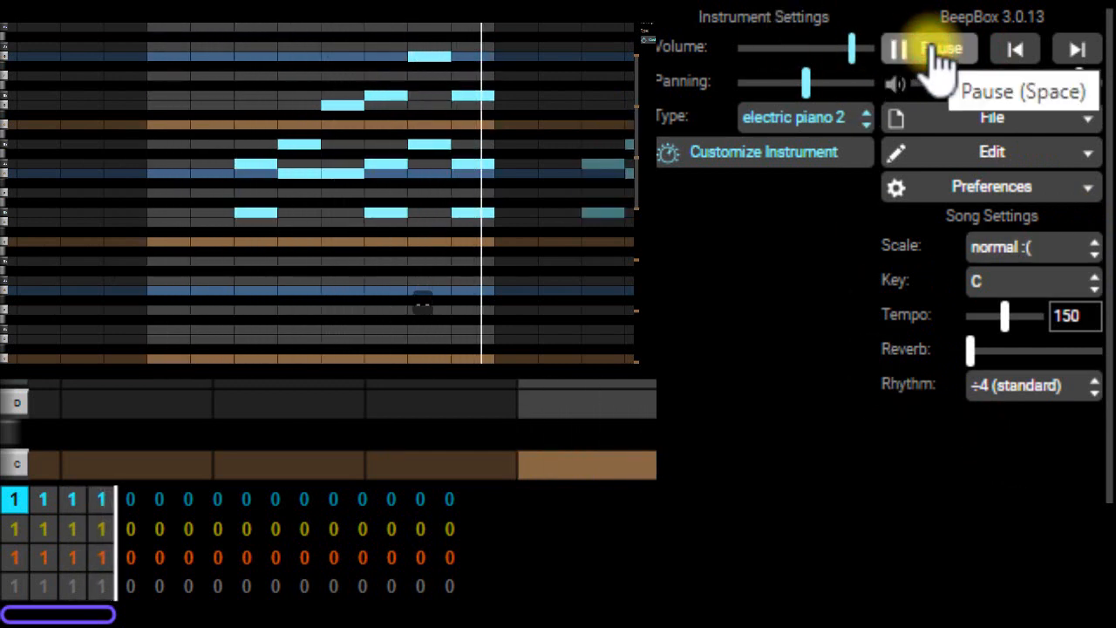
Remove the lower note on the seventh beat, add an E♭ note there and stop the playback.
{"action": "left_click_drag", "start_coordinate": [425, 149], "coordinate": [423, 240]}
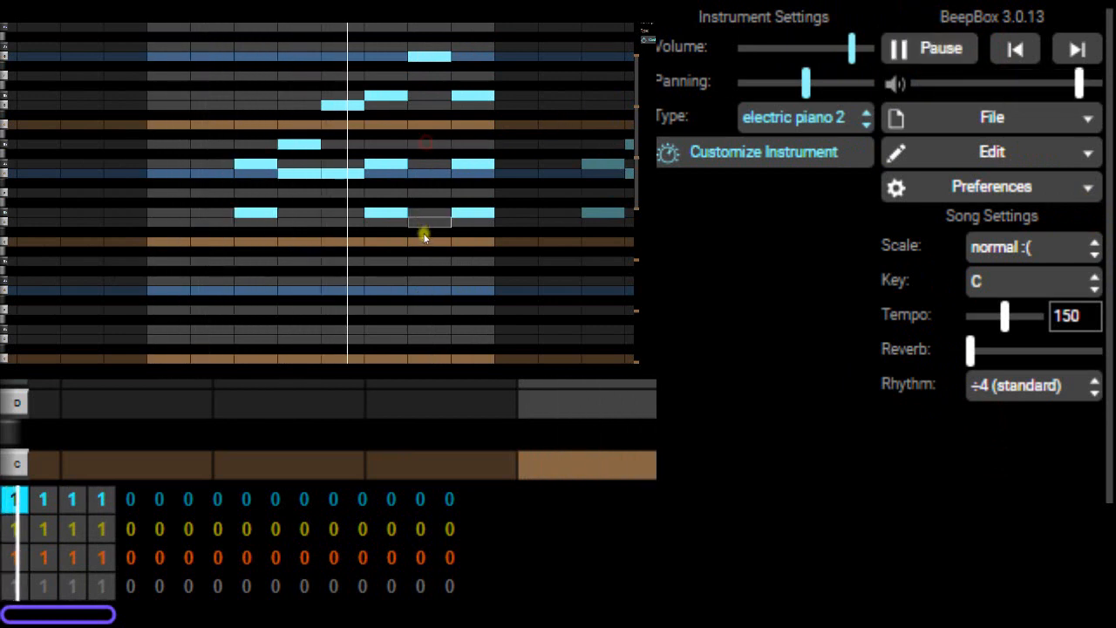
{"action": "key", "text": "space"}
Set the song's scale to island :), shift the pattern's notes up one scale step and play the result.
{"action": "left_click", "coordinate": [1029, 248]}
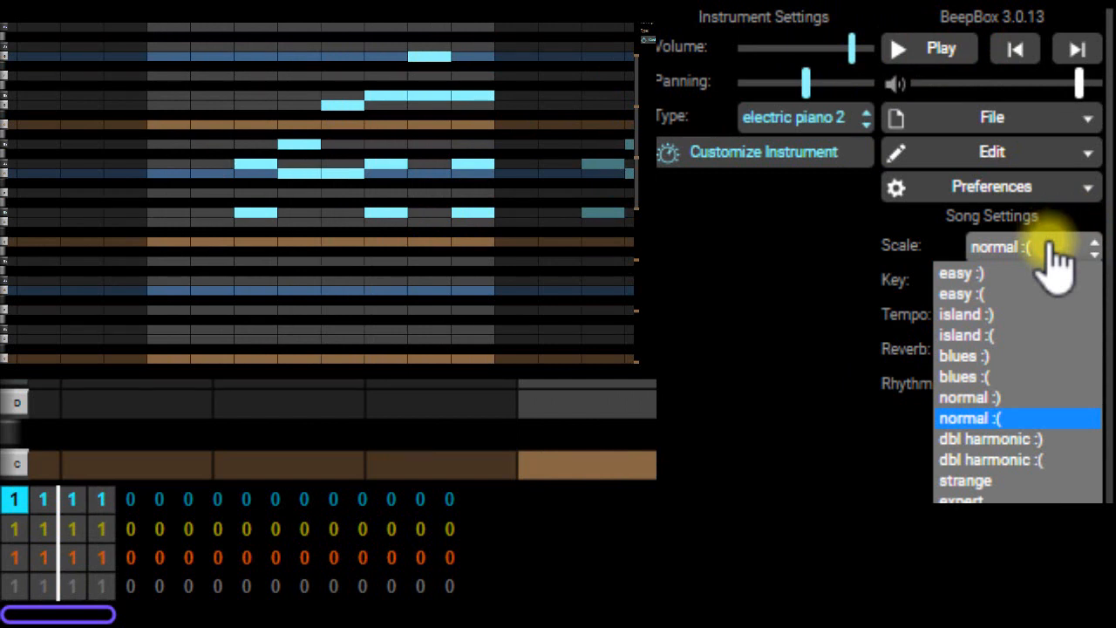
{"action": "left_click", "coordinate": [959, 314]}
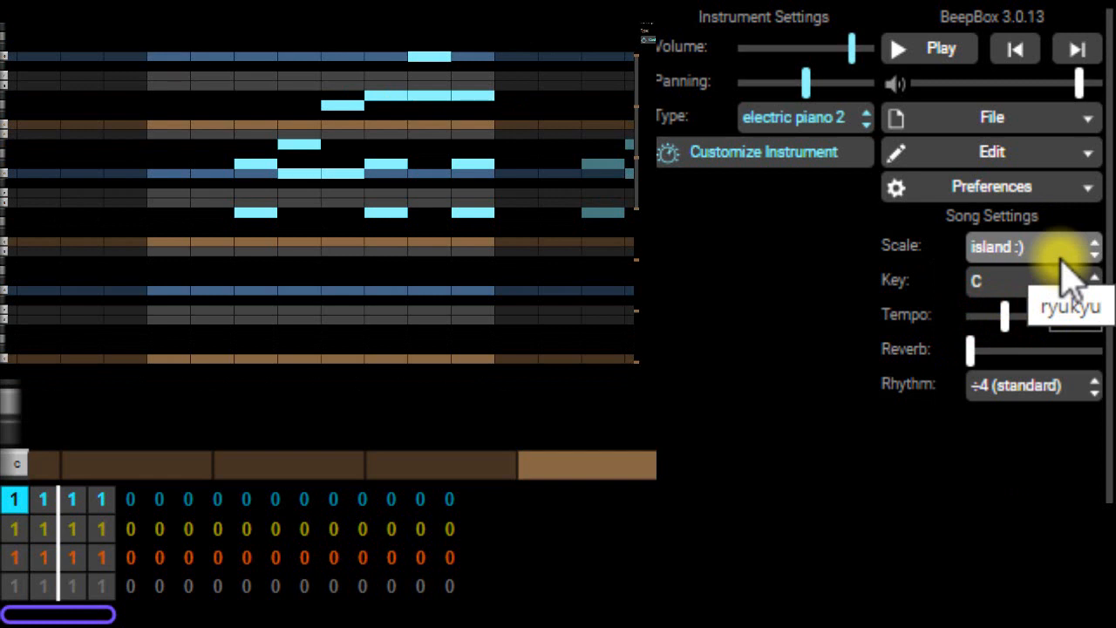
{"action": "key", "text": "equal"}
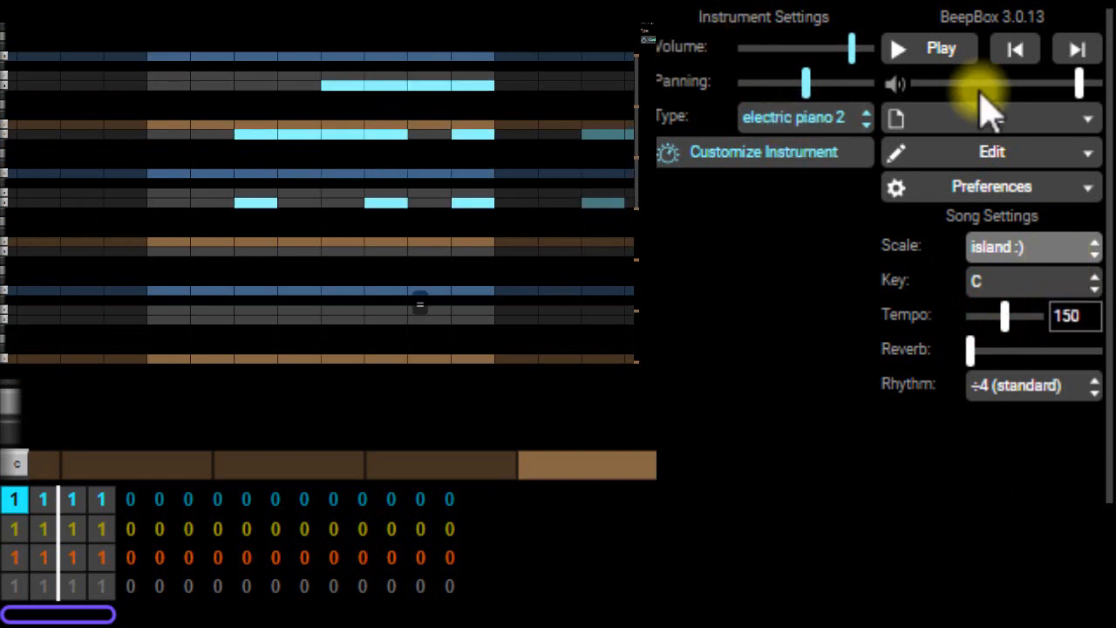
{"action": "left_click", "coordinate": [943, 52]}
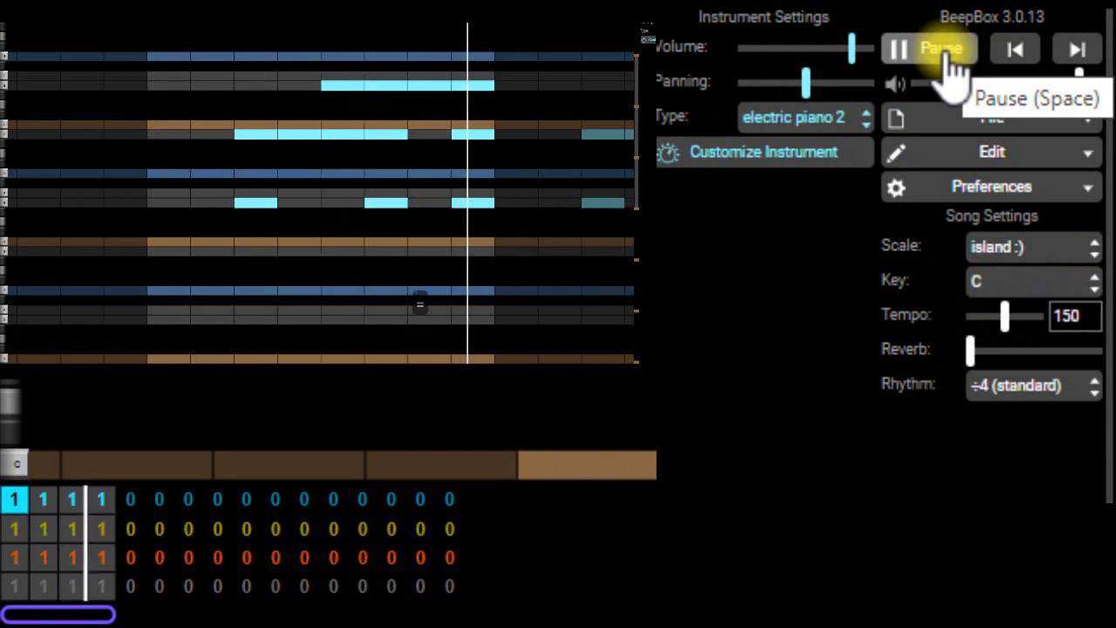
{"action": "left_click", "coordinate": [947, 57]}
Try the blues :) scale and the dbl harmonic :) scale for the song to compare their available note rows.
{"action": "left_click", "coordinate": [1096, 246]}
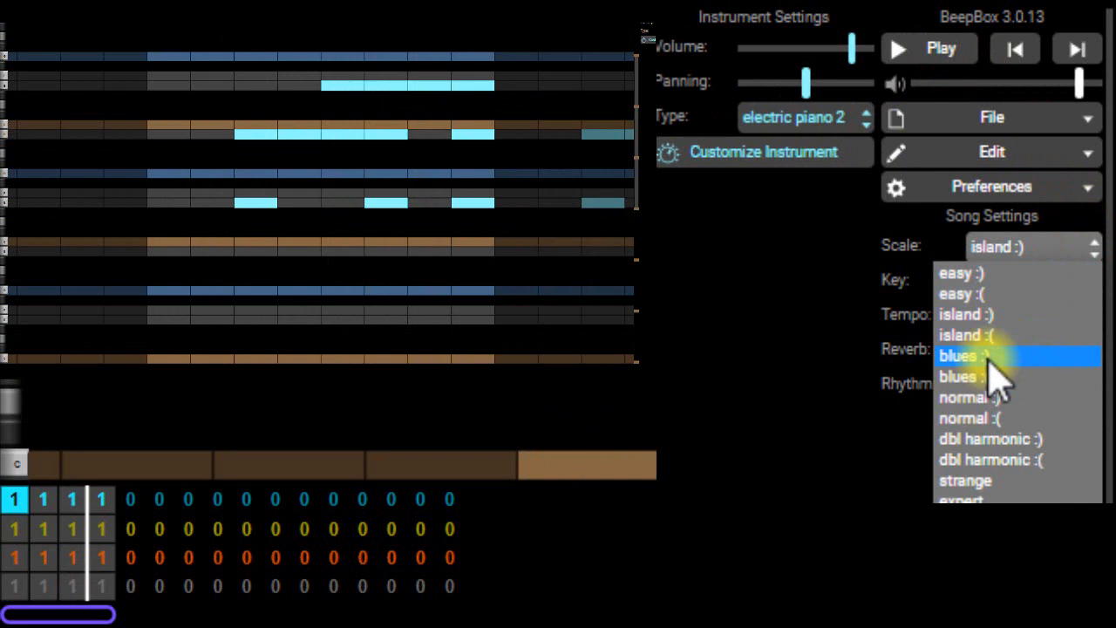
{"action": "left_click", "coordinate": [986, 357]}
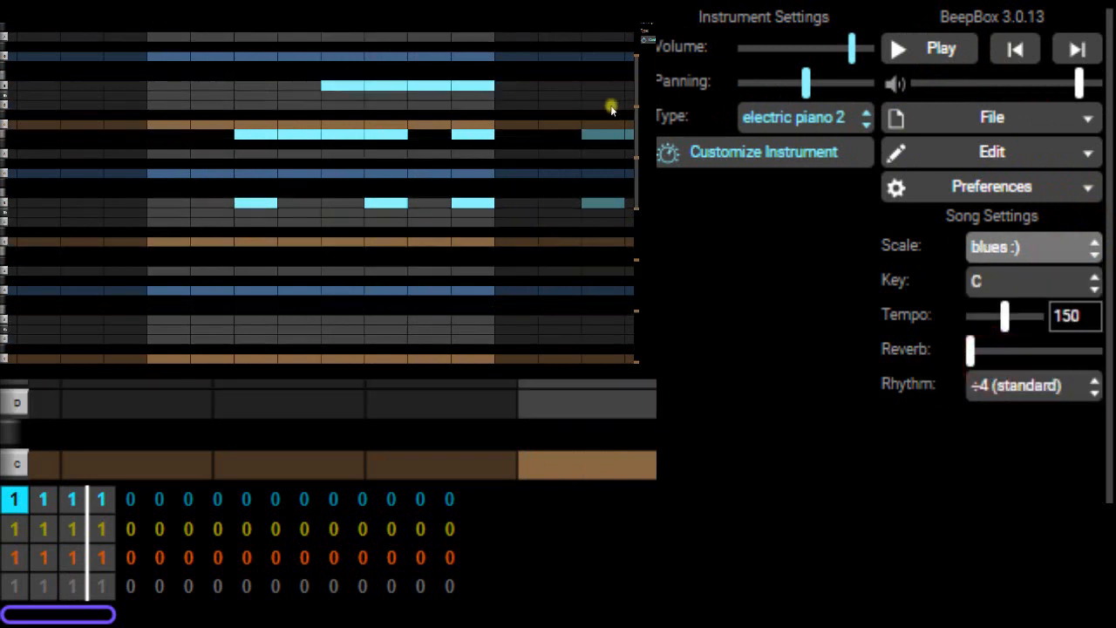
{"action": "left_click", "coordinate": [1086, 251]}
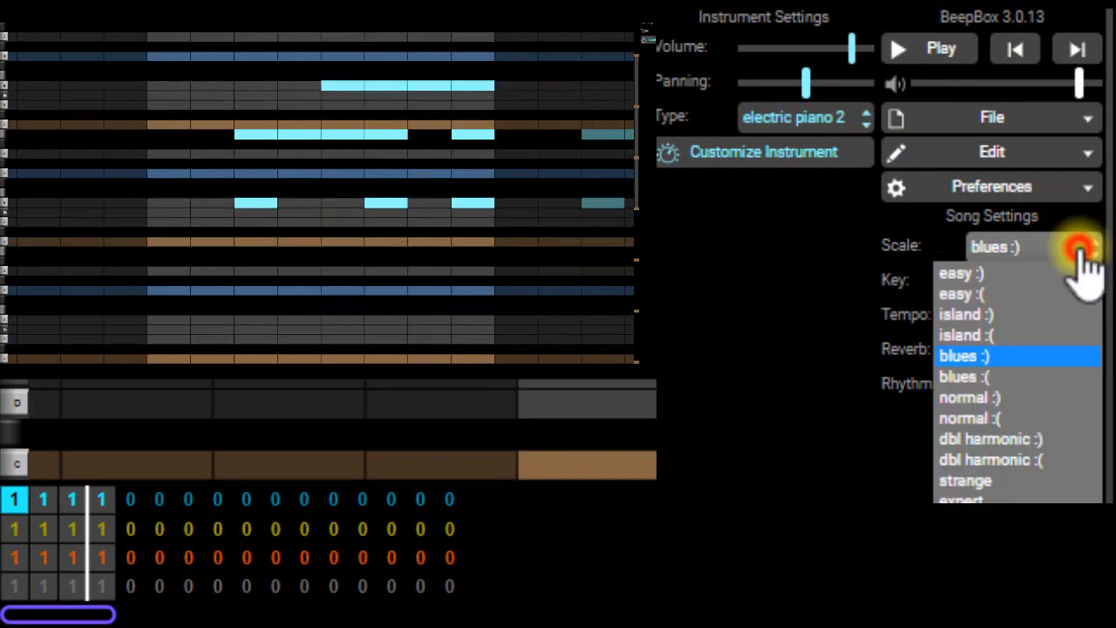
{"action": "left_click", "coordinate": [1031, 439]}
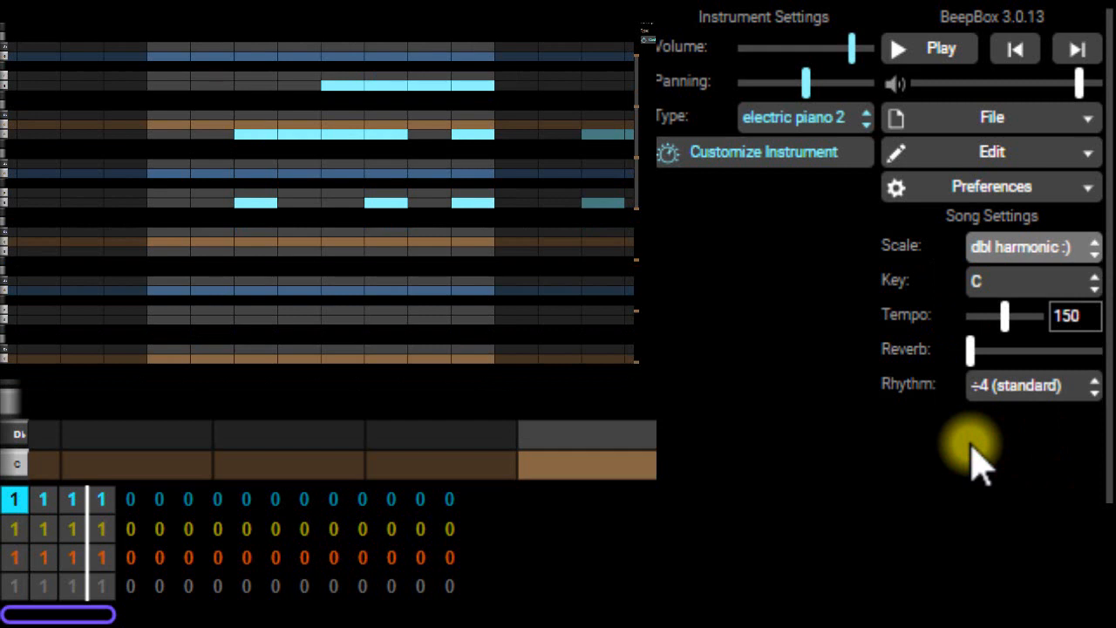
Try the strange scale for the song and look through the other scale options.
{"action": "left_click", "coordinate": [1078, 248]}
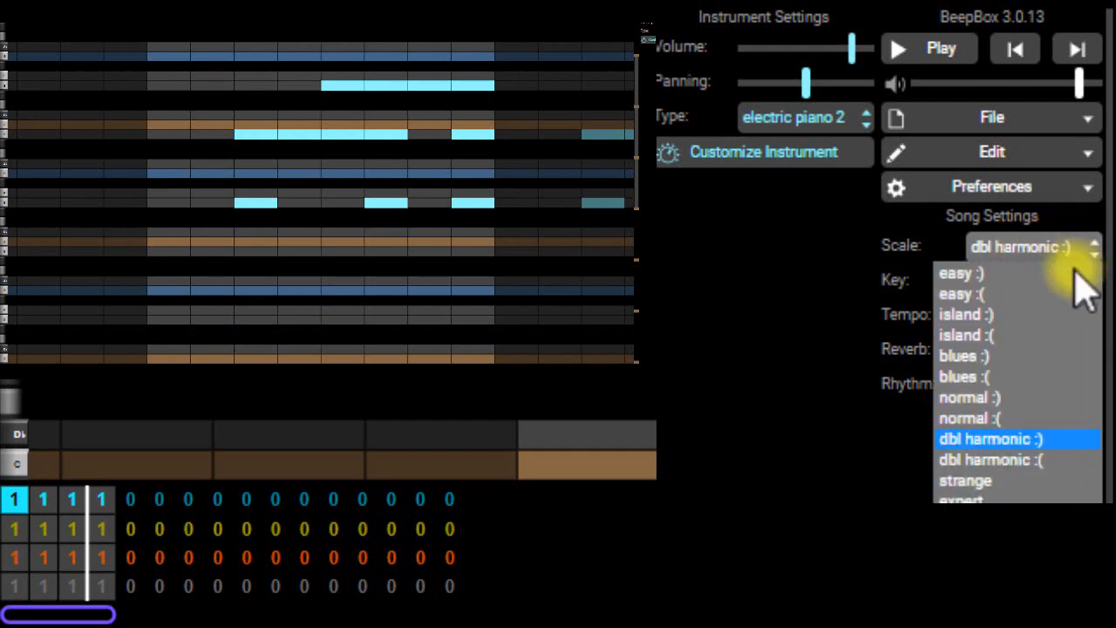
{"action": "left_click", "coordinate": [1000, 481]}
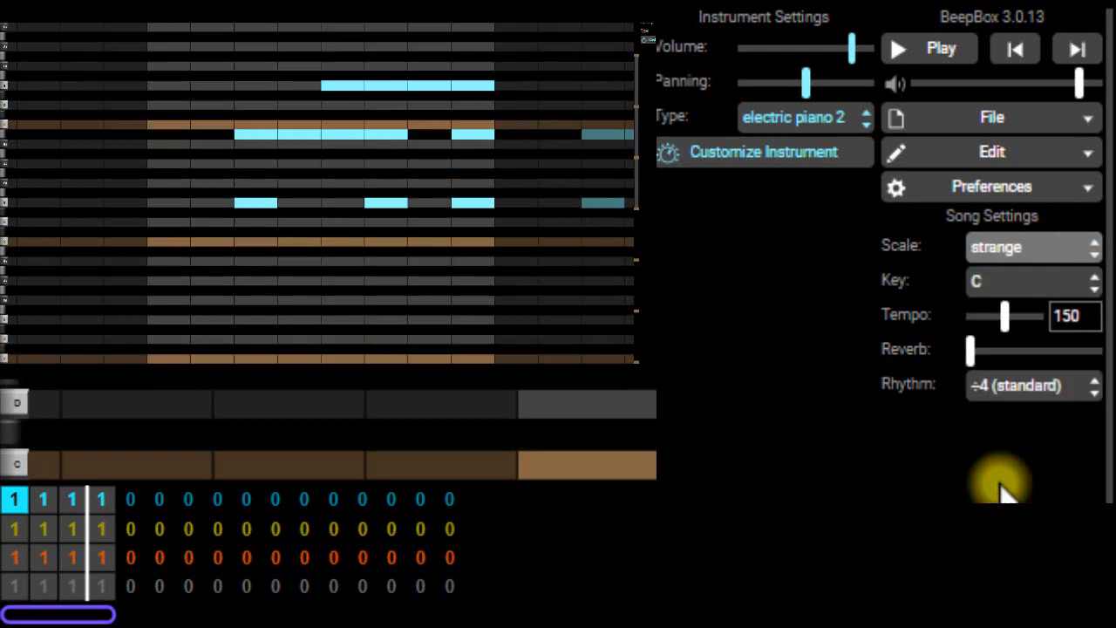
{"action": "left_click", "coordinate": [1059, 248]}
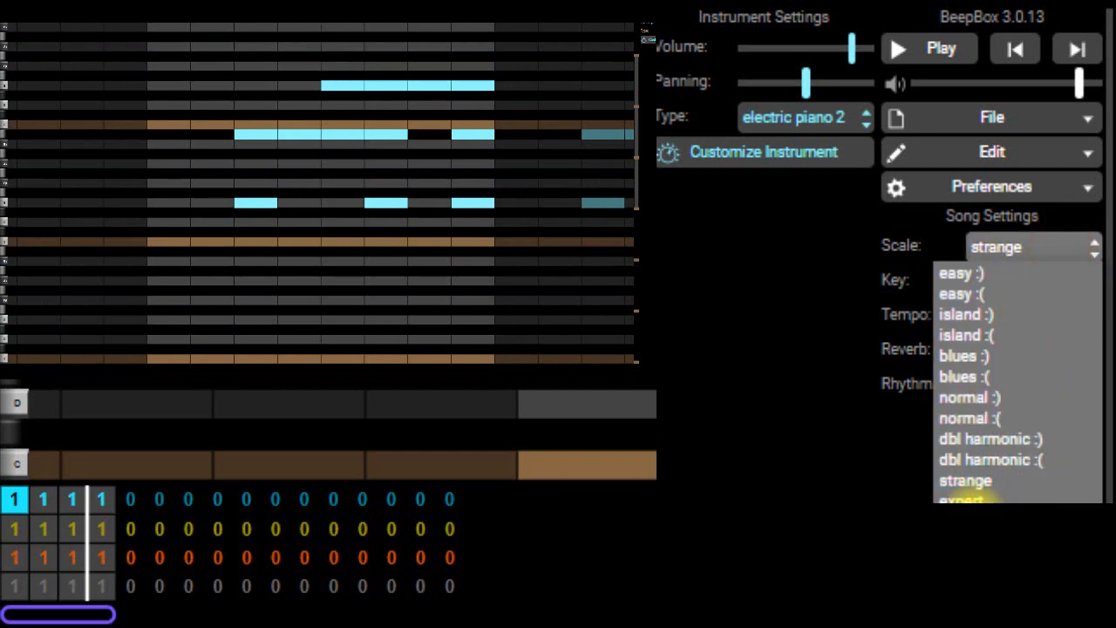
{"action": "left_click", "coordinate": [840, 480]}
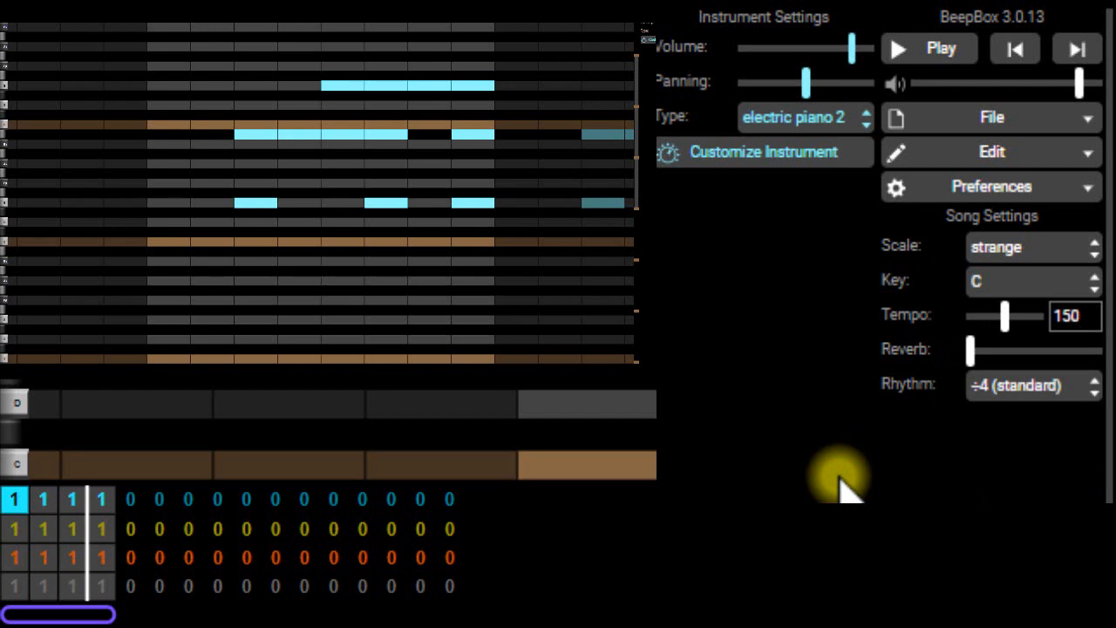
Set the song's scale back to normal :).
{"action": "left_click", "coordinate": [1027, 248]}
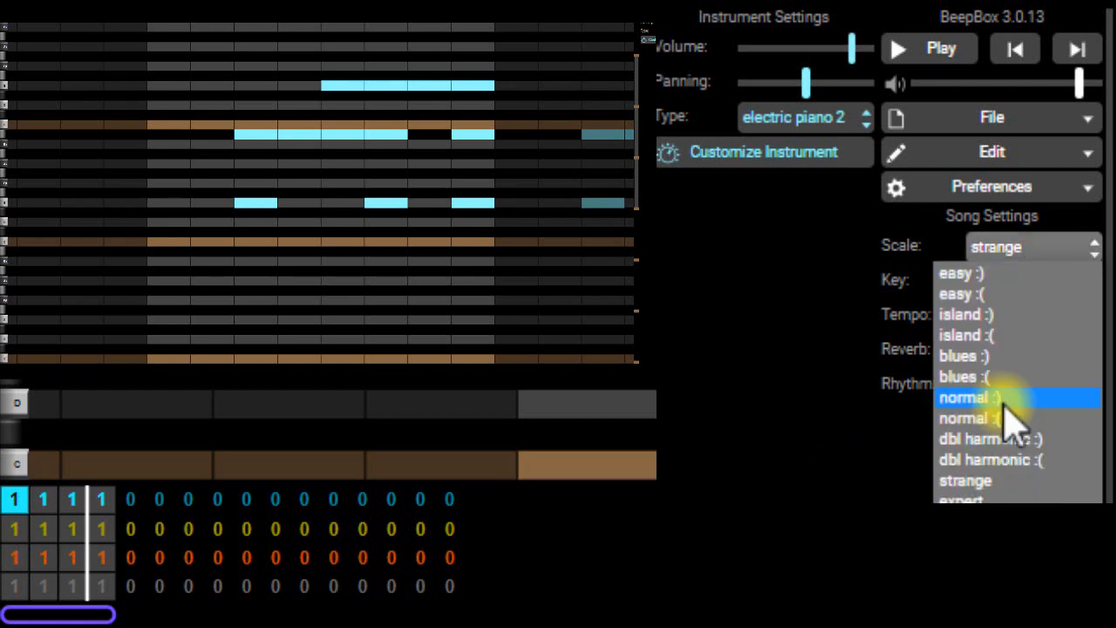
{"action": "left_click", "coordinate": [1002, 402]}
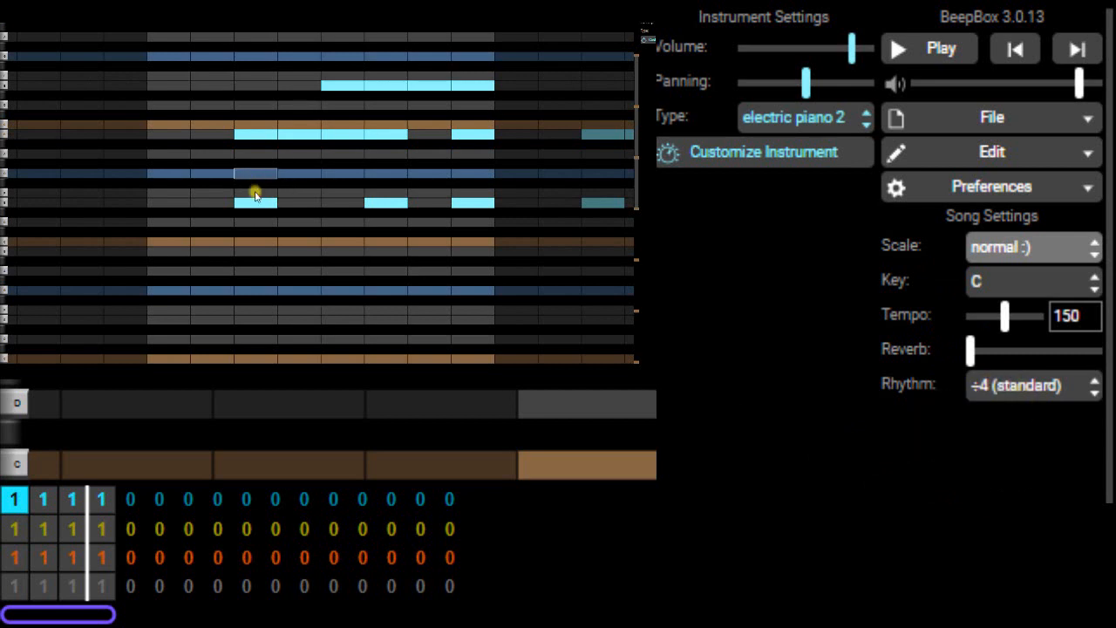
{"action": "left_click_drag", "start_coordinate": [252, 194], "coordinate": [477, 202]}
{"action": "left_click", "coordinate": [477, 203]}
{"action": "left_click", "coordinate": [478, 134]}
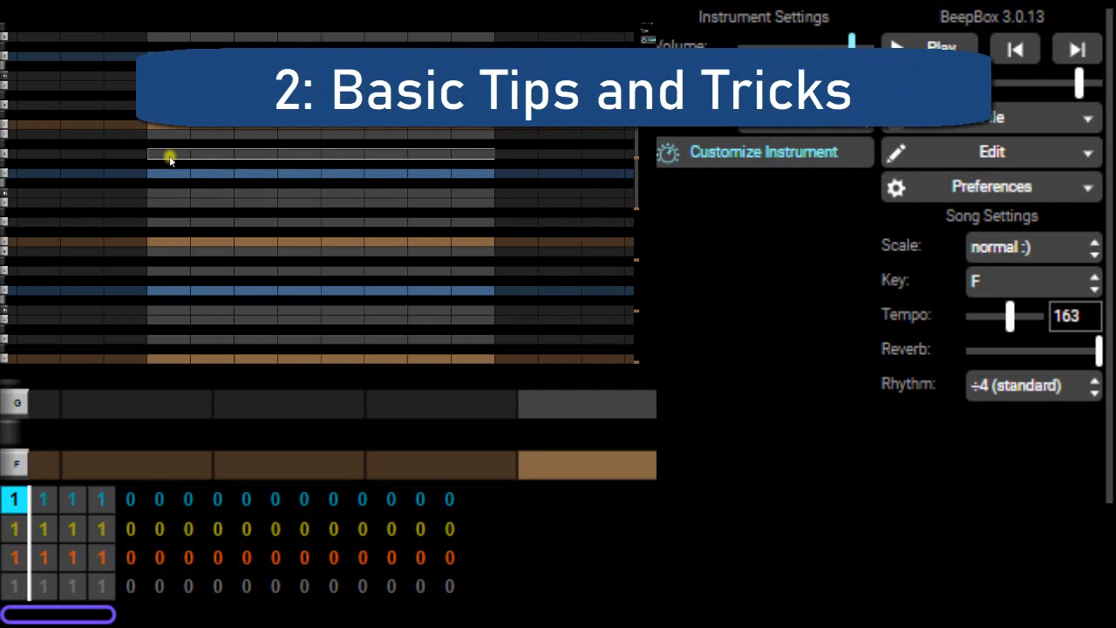
Draw a run of quarter-beat notes D, C, D, E, D, C, B♭, C across the first two beats of the empty bar.
{"action": "left_click", "coordinate": [170, 157]}
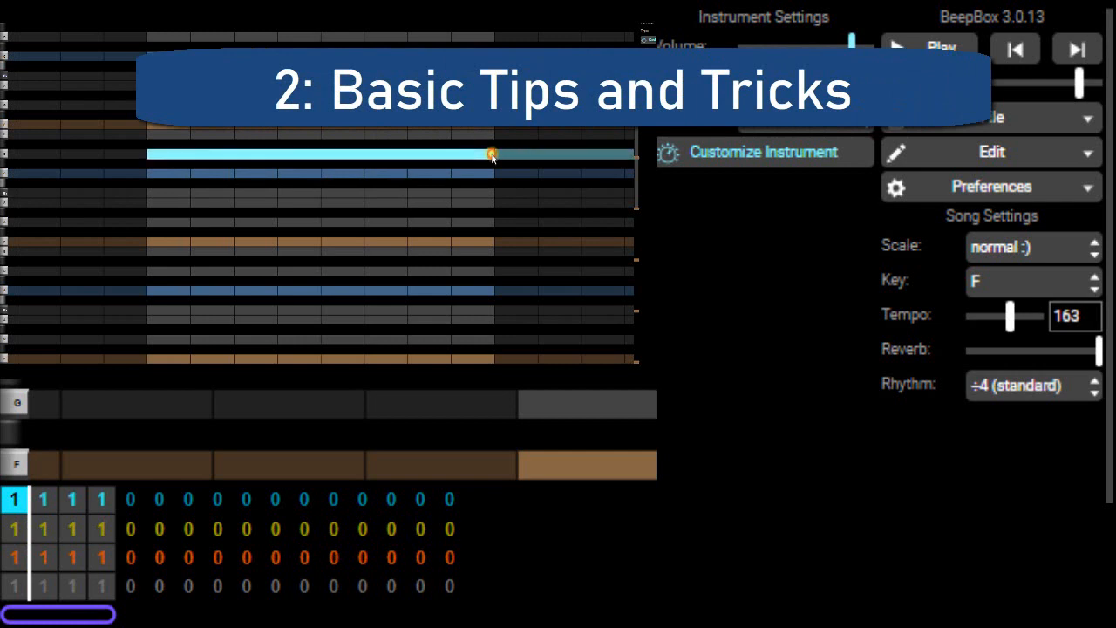
{"action": "left_click_drag", "start_coordinate": [492, 157], "coordinate": [159, 158]}
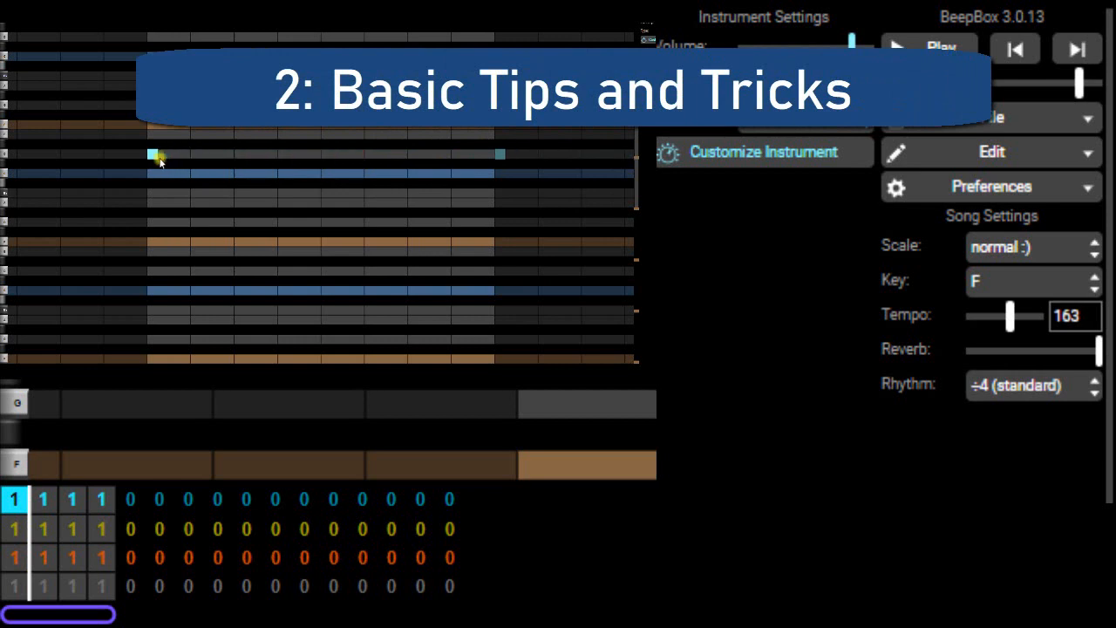
{"action": "left_click", "coordinate": [199, 154]}
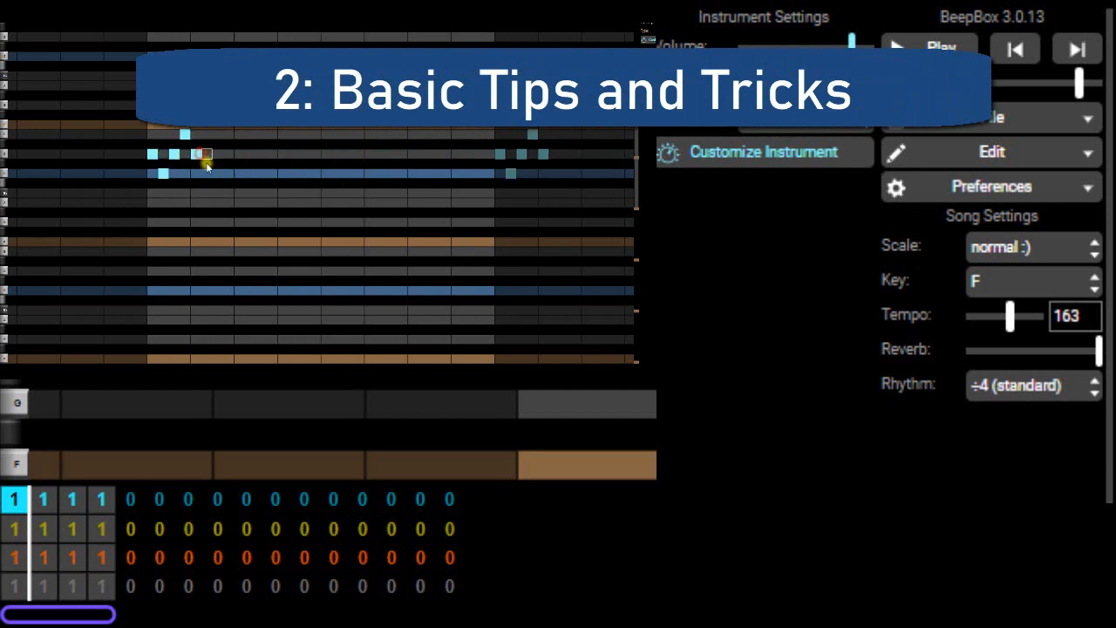
{"action": "left_click", "coordinate": [206, 173]}
{"action": "left_click", "coordinate": [217, 193]}
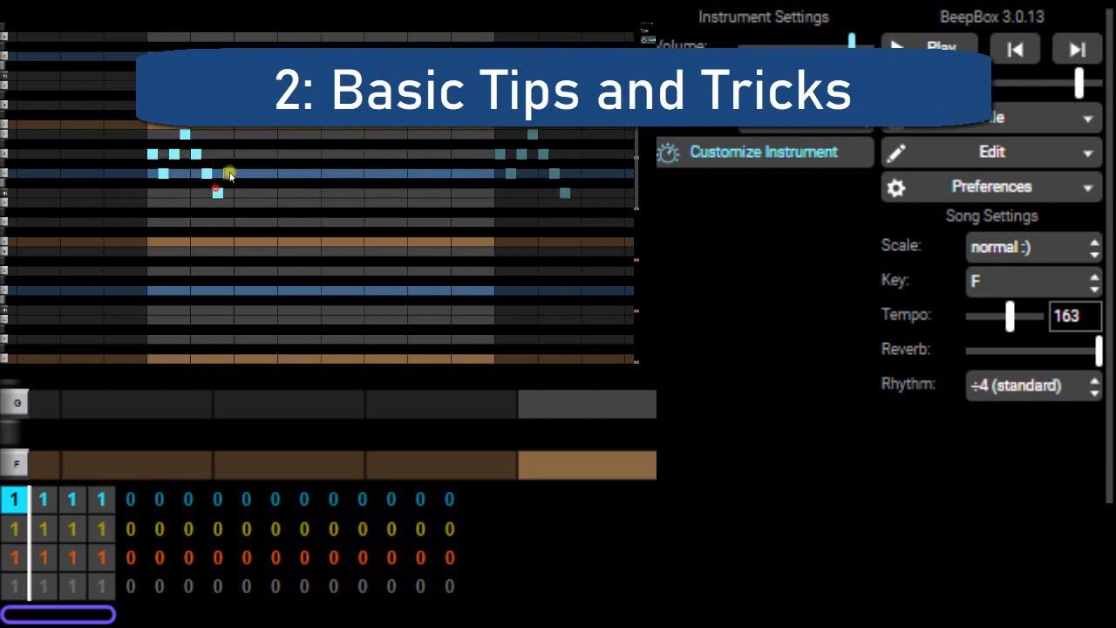
{"action": "left_click", "coordinate": [228, 172]}
Fill beats three to eight with half-beat notes D, C, E, F, G, F, E, D, a one-beat C and quarter-beat B♭, A, B♭, C.
{"action": "left_click", "coordinate": [240, 155]}
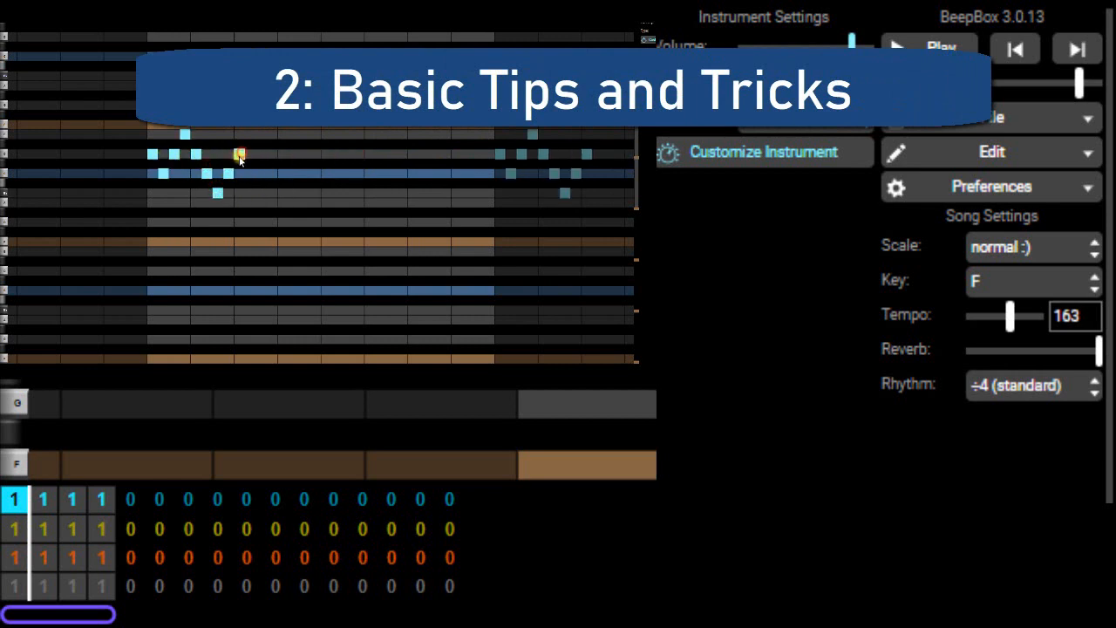
{"action": "mouse_move", "coordinate": [242, 155]}
{"action": "left_mouse_down"}
{"action": "mouse_move", "coordinate": [275, 155]}
{"action": "mouse_move", "coordinate": [253, 157]}
{"action": "left_mouse_up"}
{"action": "left_click", "coordinate": [266, 173]}
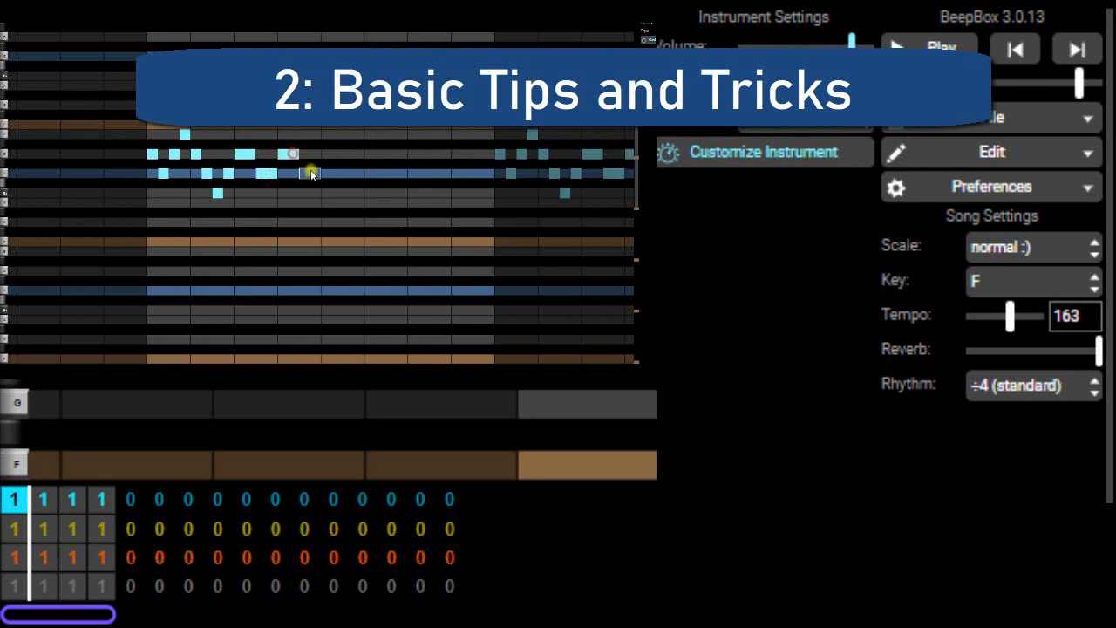
{"action": "left_click", "coordinate": [291, 135]}
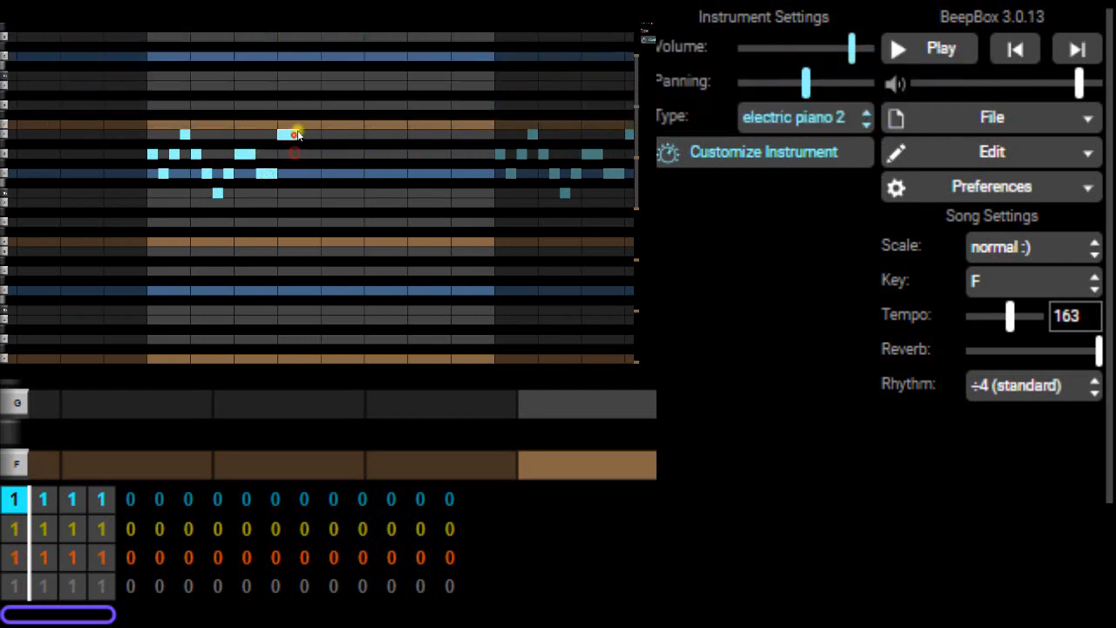
{"action": "left_click", "coordinate": [349, 123]}
{"action": "left_click", "coordinate": [380, 134]}
{"action": "left_click", "coordinate": [398, 153]}
{"action": "left_click", "coordinate": [420, 172]}
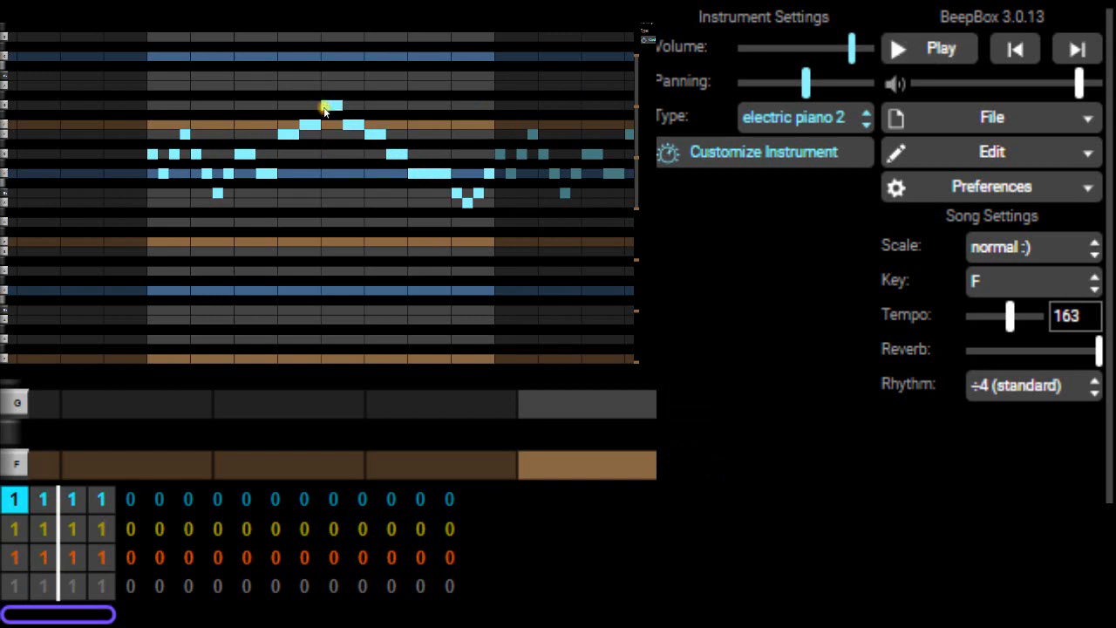
Add pitch bends to the notes on beats three, four, five, seven and at the bar's end, and start playback.
{"action": "left_click_drag", "start_coordinate": [325, 108], "coordinate": [362, 109]}
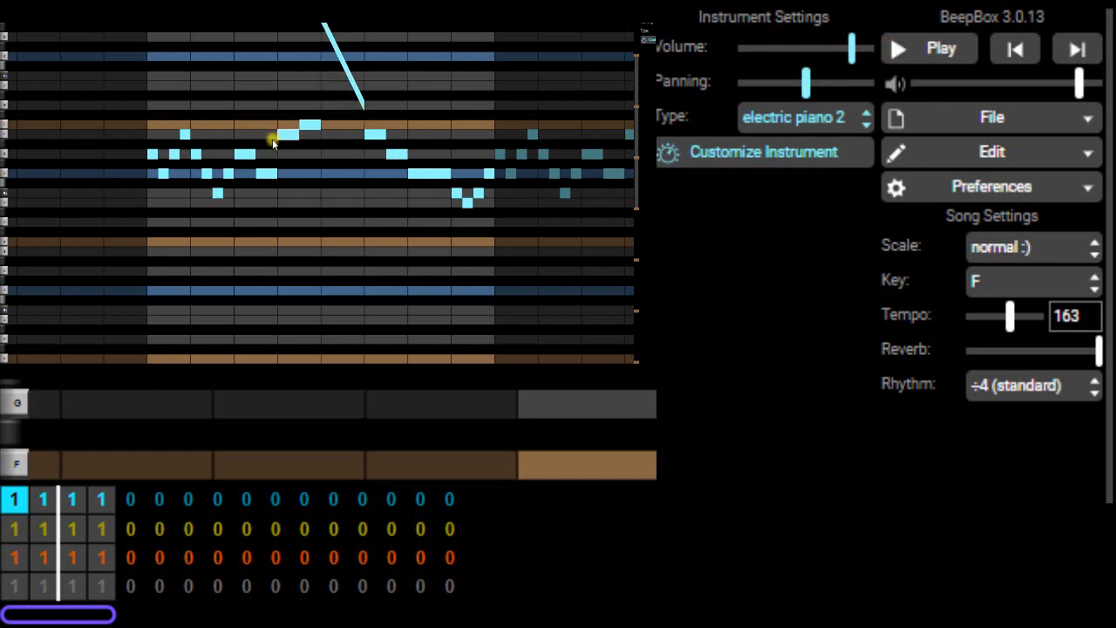
{"action": "left_click_drag", "start_coordinate": [279, 135], "coordinate": [319, 272]}
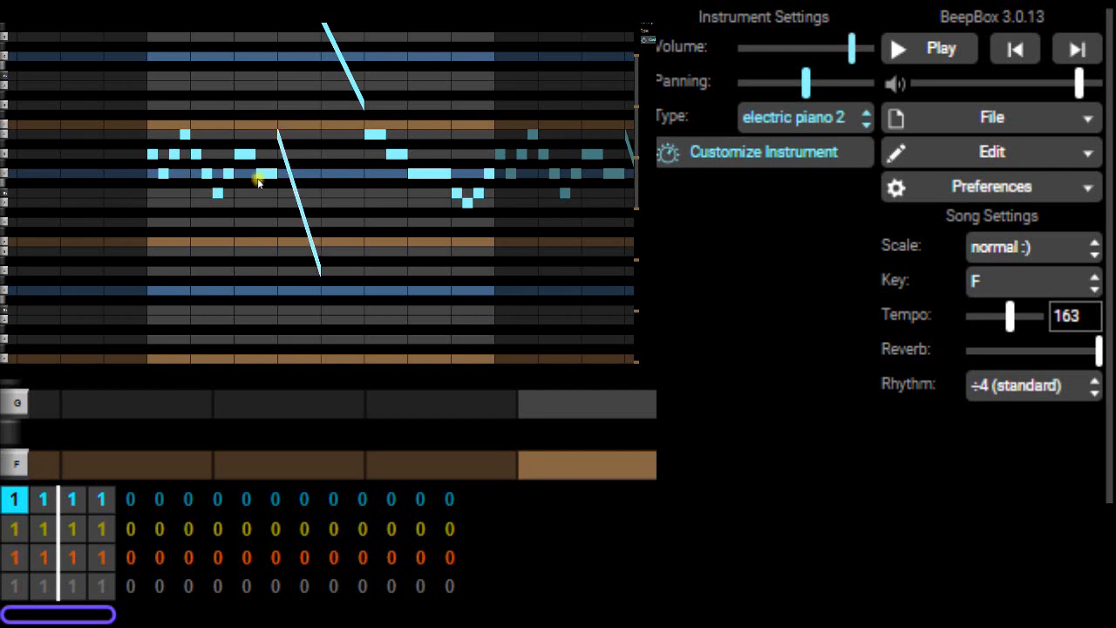
{"action": "left_click_drag", "start_coordinate": [239, 155], "coordinate": [275, 26]}
{"action": "left_click_drag", "start_coordinate": [415, 173], "coordinate": [410, 196]}
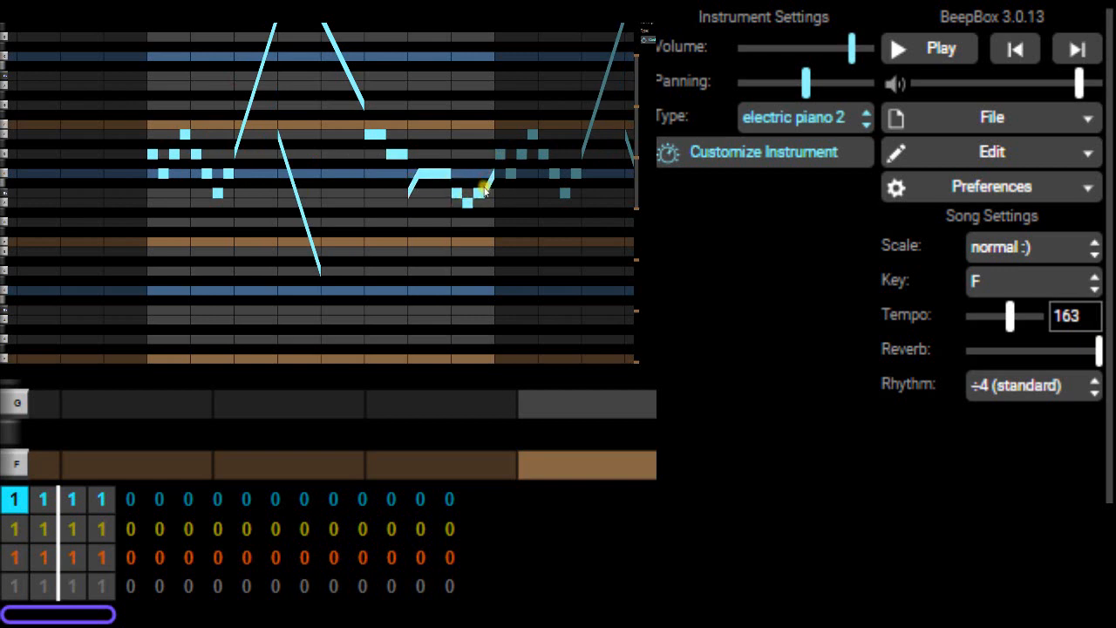
{"action": "mouse_move", "coordinate": [486, 176]}
{"action": "left_mouse_down"}
{"action": "mouse_move", "coordinate": [484, 197]}
{"action": "mouse_move", "coordinate": [479, 174]}
{"action": "mouse_move", "coordinate": [475, 193]}
{"action": "left_mouse_up"}
{"action": "left_click", "coordinate": [930, 53]}
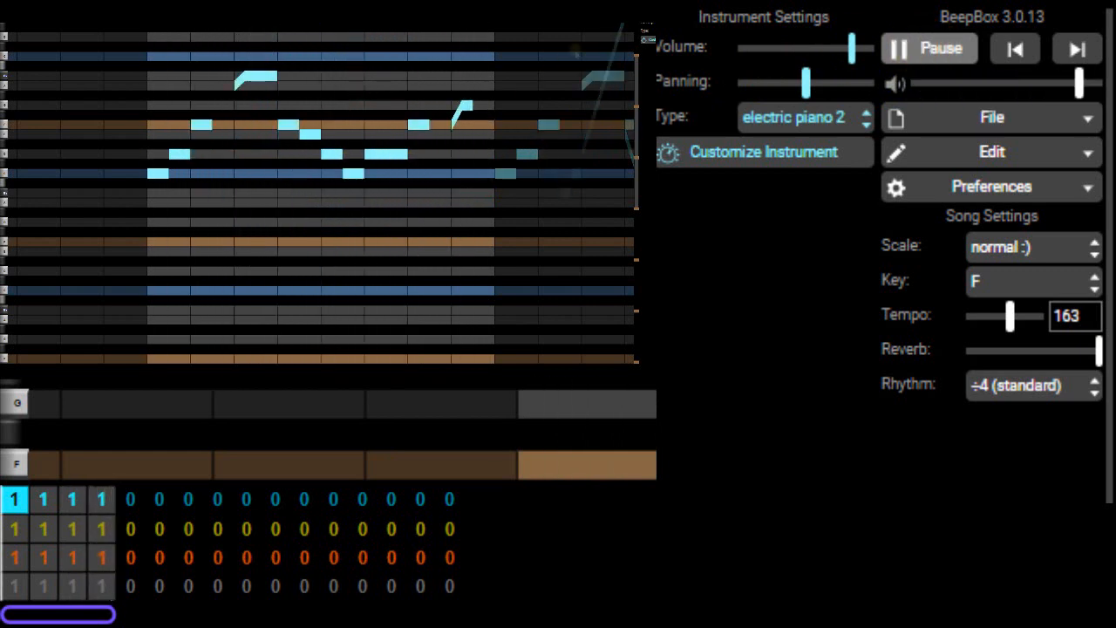
Stop the playback, taper the volume of the bent note on the third beat and remove that note.
{"action": "left_click", "coordinate": [914, 57]}
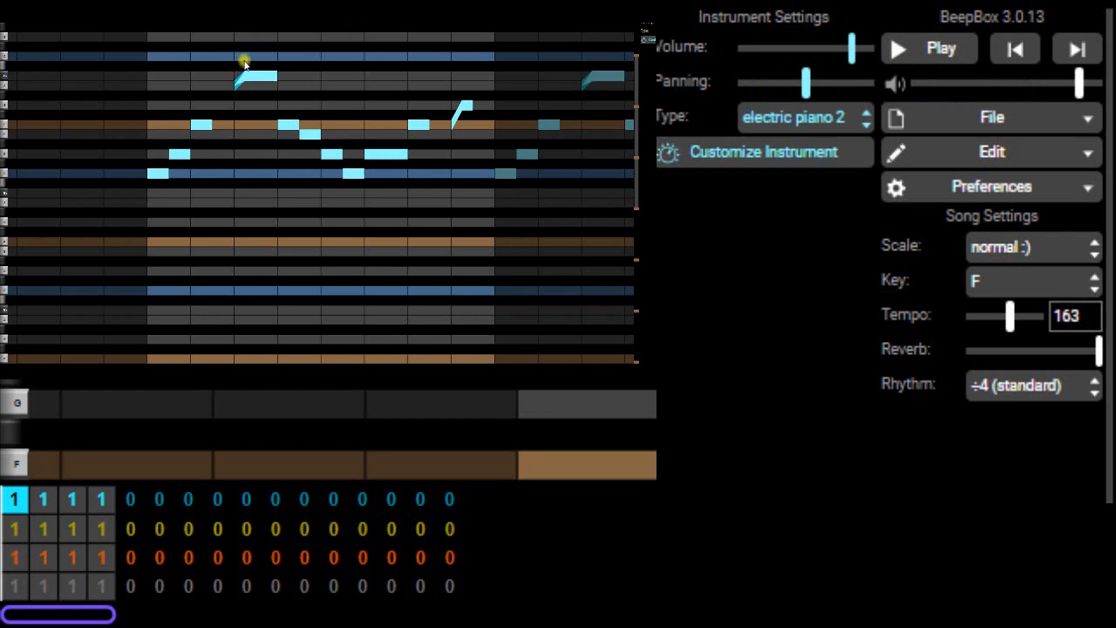
{"action": "left_click_drag", "start_coordinate": [244, 61], "coordinate": [282, 61]}
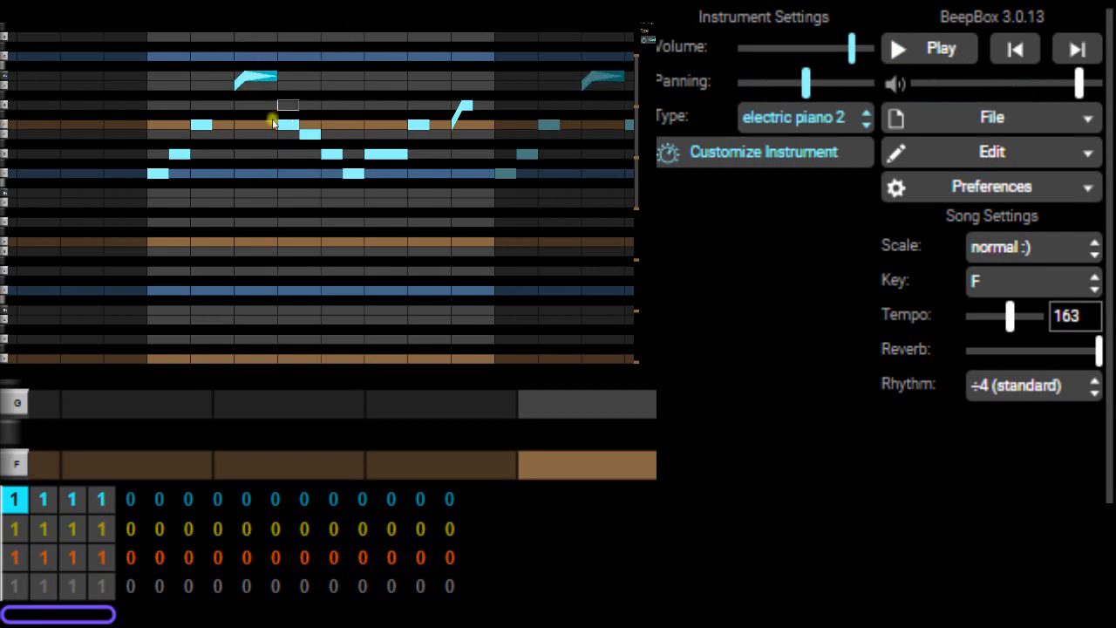
{"action": "left_click", "coordinate": [247, 80]}
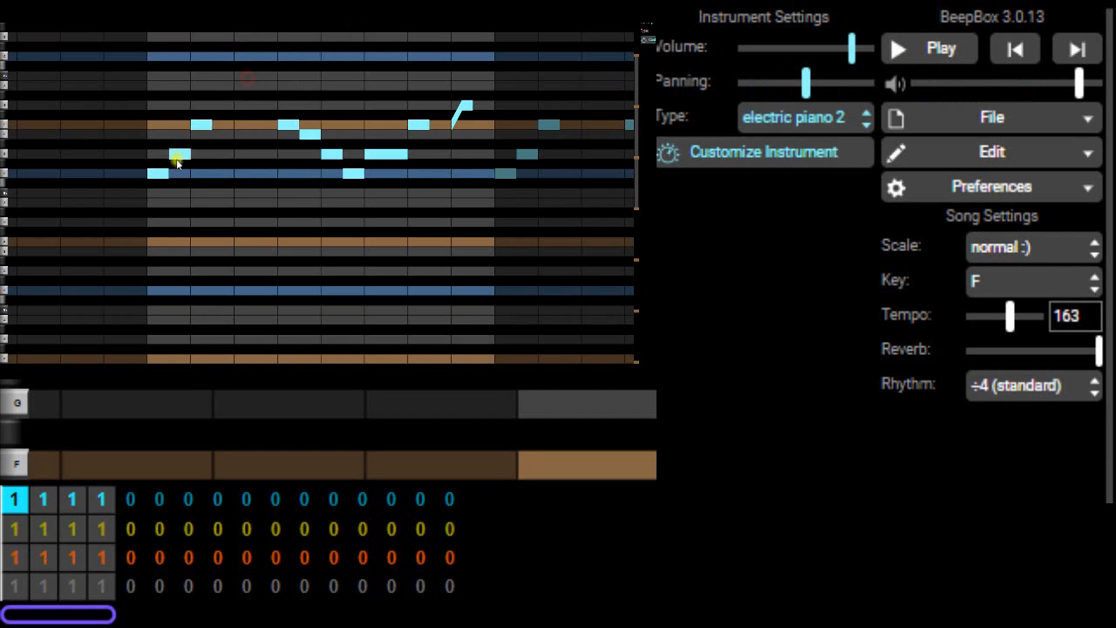
Draw a bar-long C note that fades in to the middle and fades out toward the end, and listen to it.
{"action": "left_click_drag", "start_coordinate": [261, 177], "coordinate": [493, 177]}
{"action": "left_click_drag", "start_coordinate": [184, 128], "coordinate": [135, 230]}
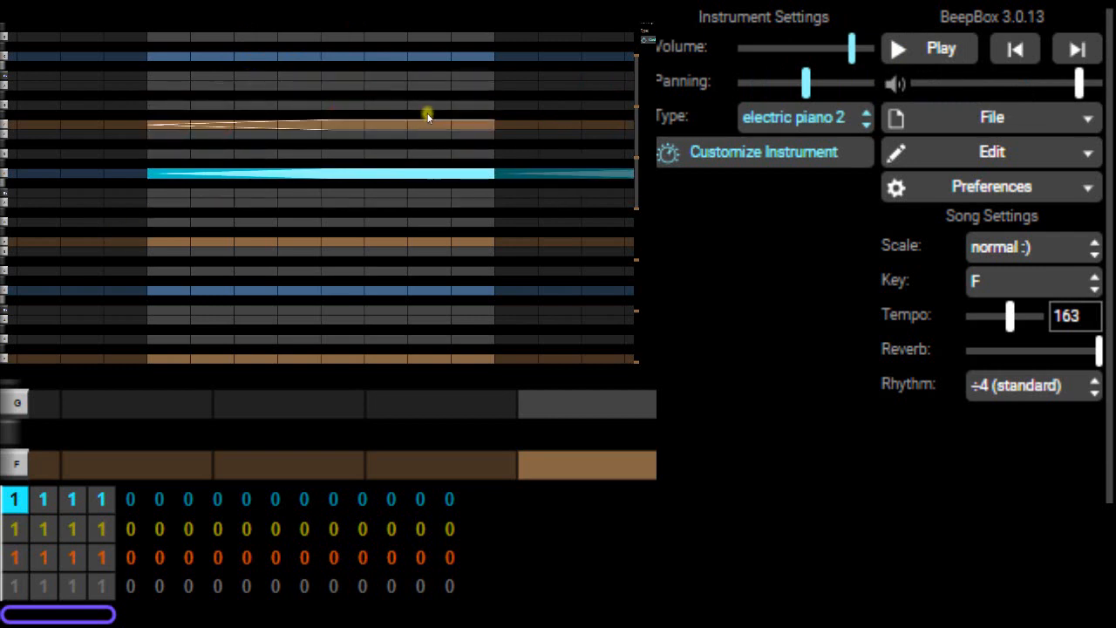
{"action": "left_click_drag", "start_coordinate": [432, 103], "coordinate": [486, 222]}
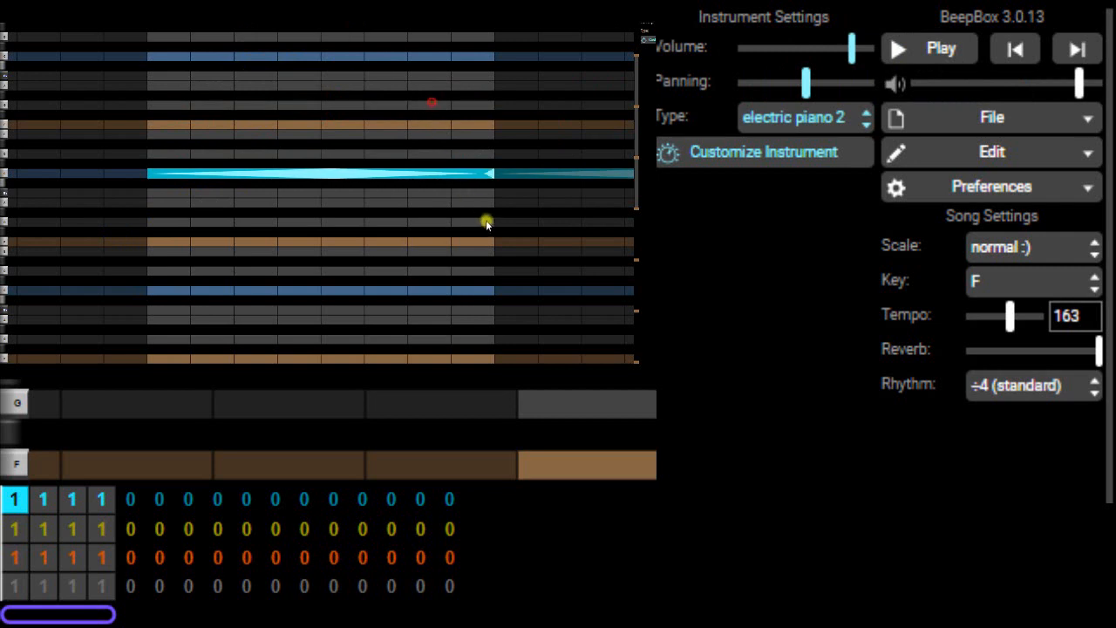
{"action": "left_click", "coordinate": [937, 69]}
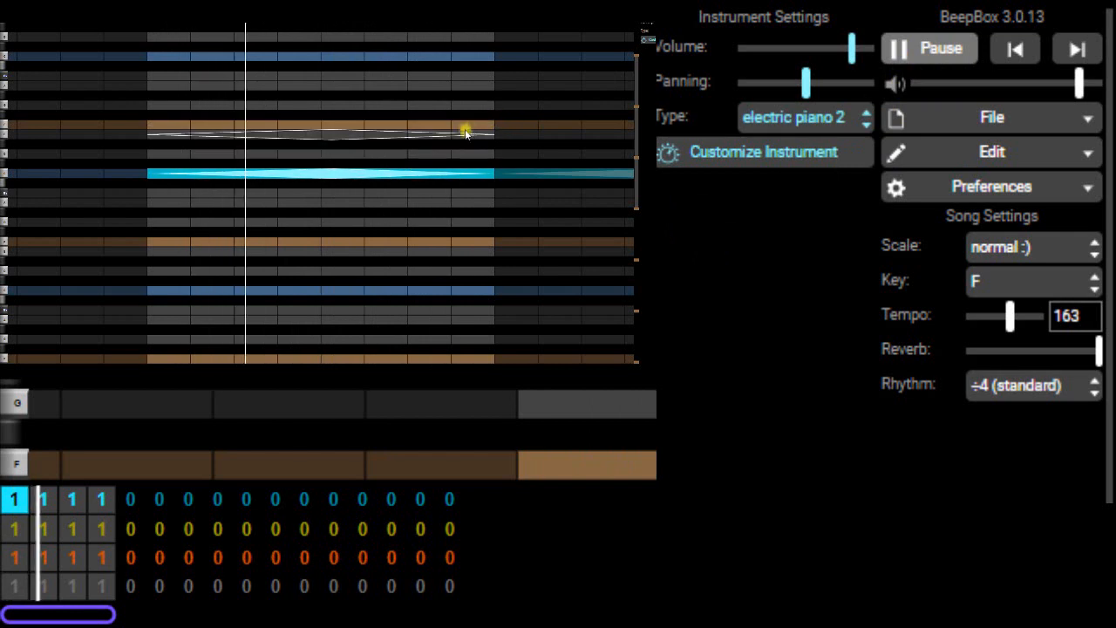
{"action": "left_click", "coordinate": [932, 49]}
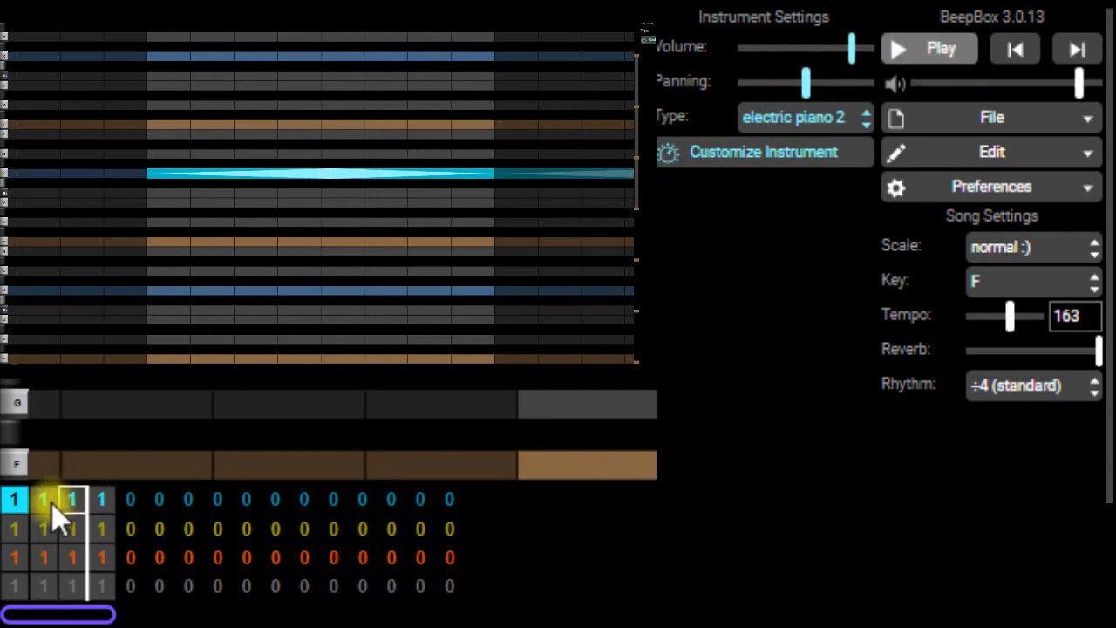
Look through the first-bar patterns and instruments of the three pitch channels and the drum channel, ending on the first channel.
{"action": "left_click", "coordinate": [14, 529]}
{"action": "left_click", "coordinate": [14, 557]}
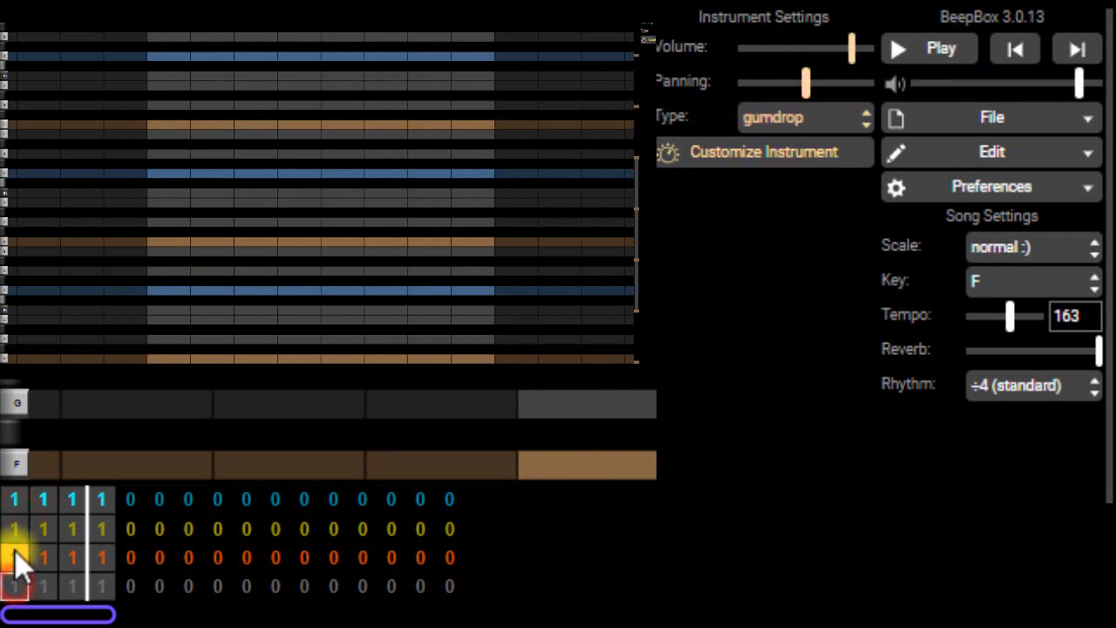
{"action": "left_click", "coordinate": [14, 586]}
{"action": "left_click", "coordinate": [17, 525]}
{"action": "left_click", "coordinate": [15, 500]}
{"action": "left_click", "coordinate": [15, 527]}
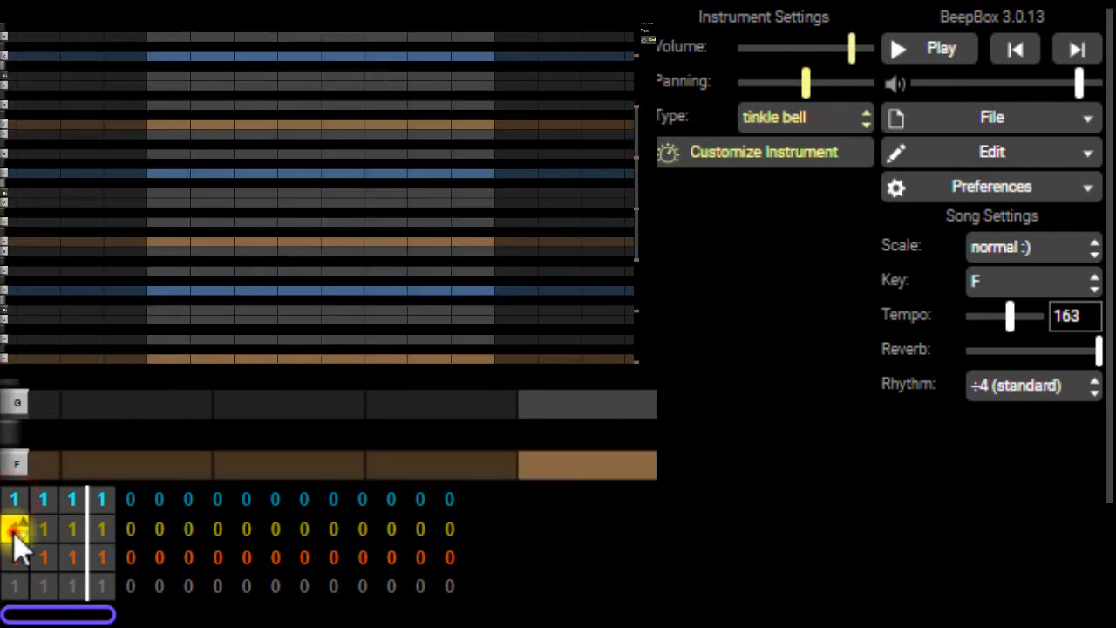
{"action": "left_click", "coordinate": [16, 557]}
{"action": "left_click", "coordinate": [13, 586]}
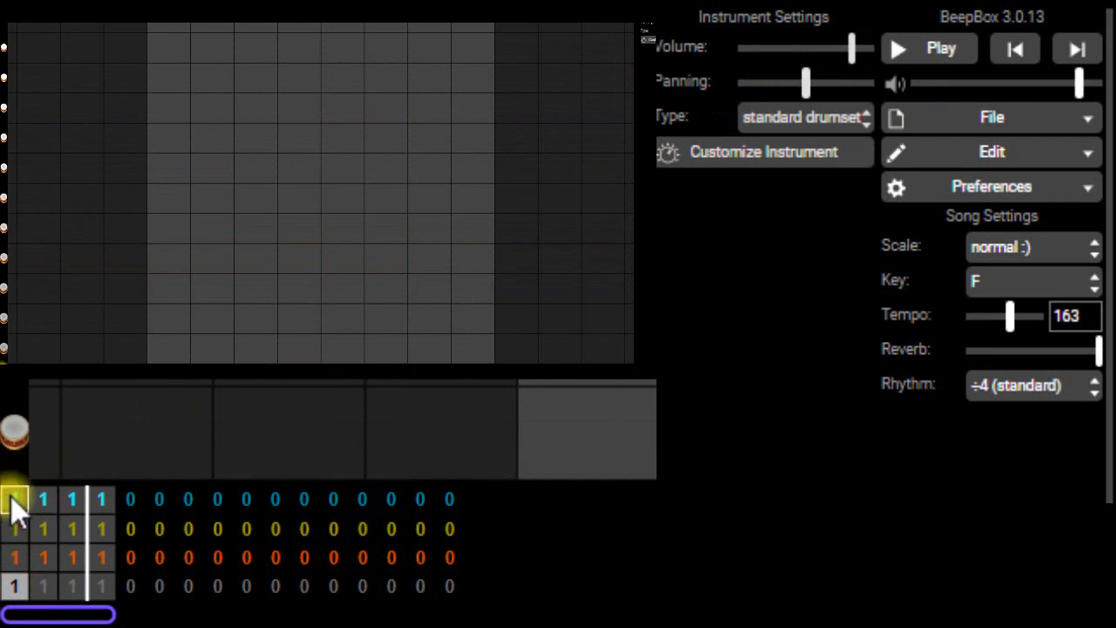
{"action": "left_click", "coordinate": [14, 502]}
{"action": "left_click", "coordinate": [10, 530]}
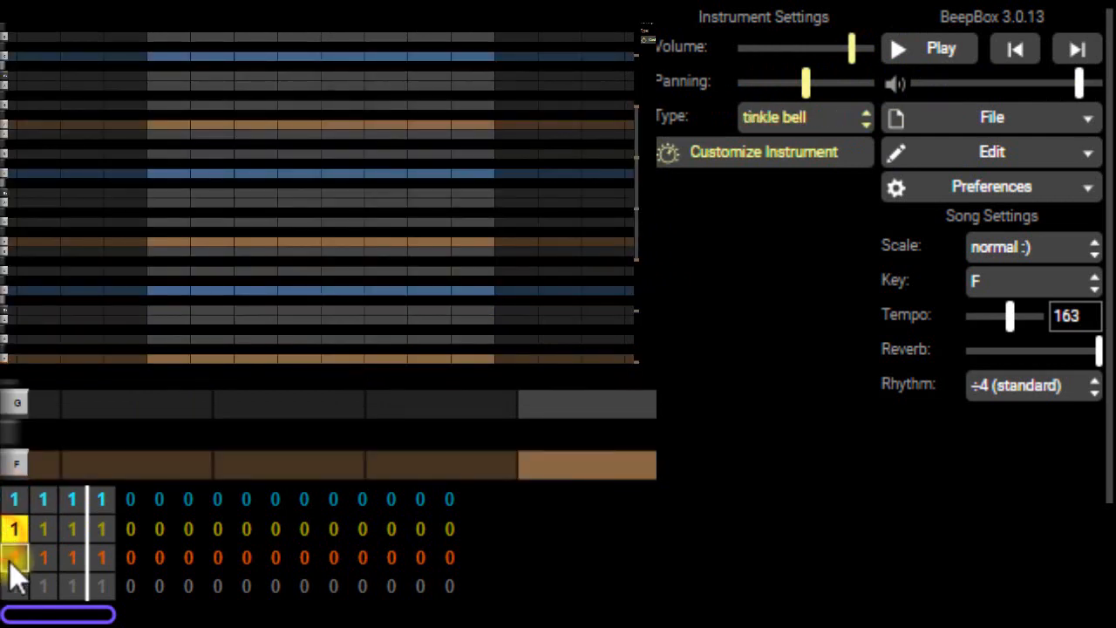
{"action": "left_click", "coordinate": [9, 558]}
{"action": "left_click", "coordinate": [17, 500]}
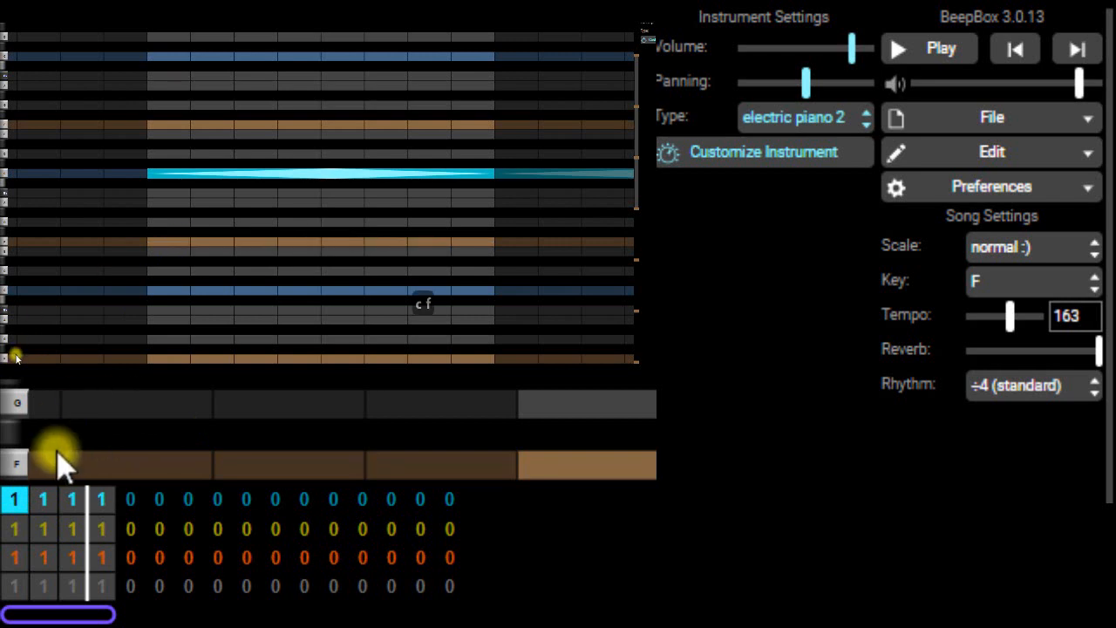
Copy the first channel's pattern from bar one into bar two as the new pattern 2.
{"action": "left_click", "coordinate": [46, 496]}
{"action": "left_click", "coordinate": [47, 495]}
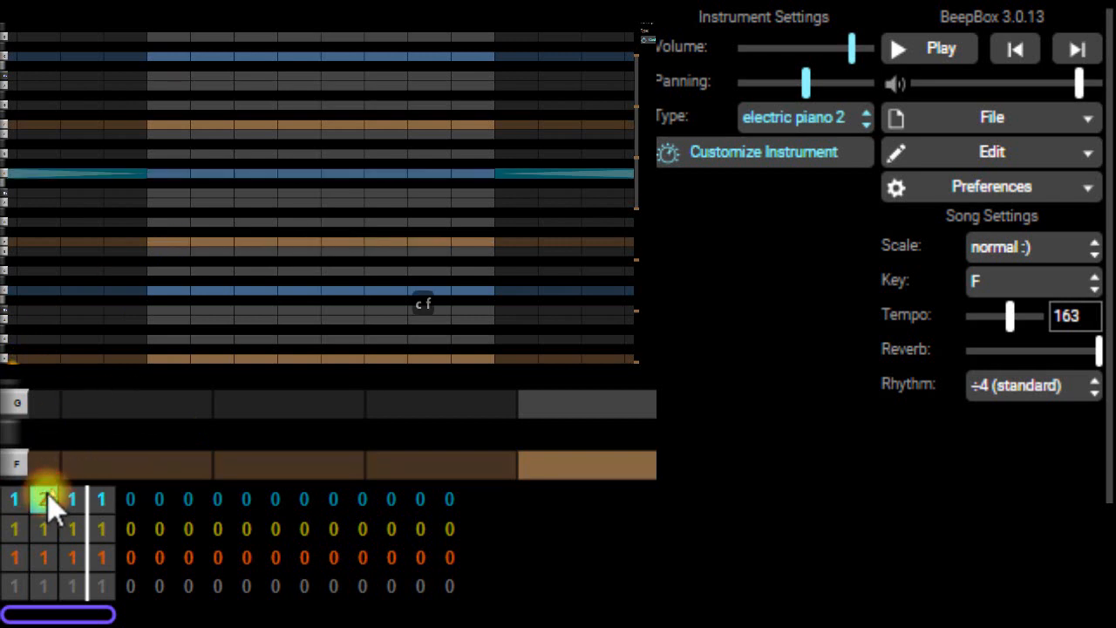
{"action": "key", "text": "v"}
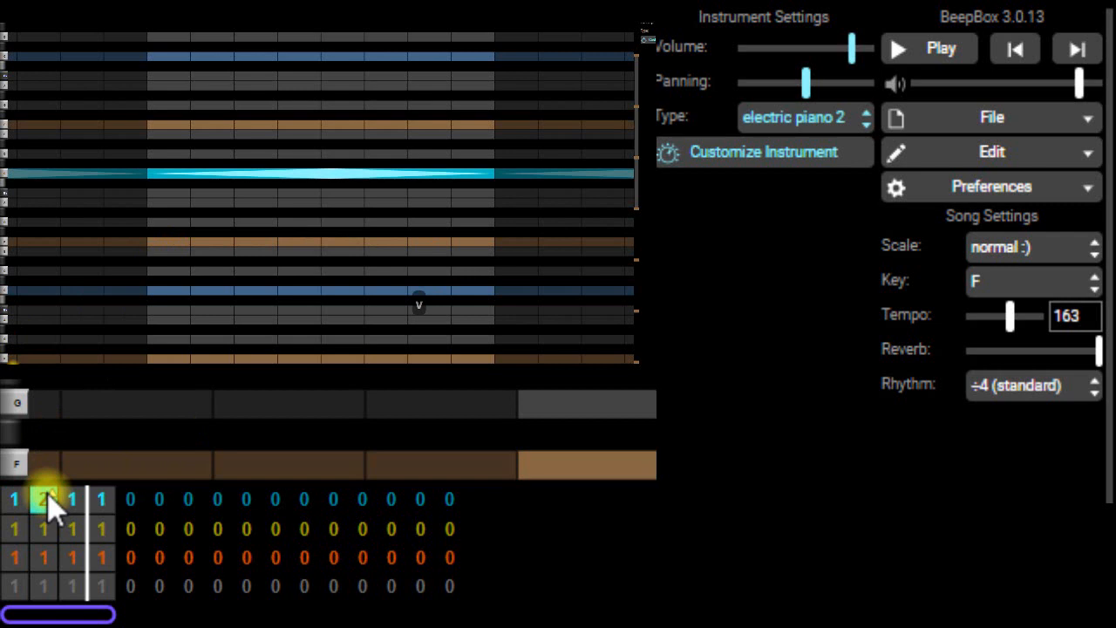
Transpose the copied note in pattern 2 up and down through the scale, settling on A below the original C.
{"action": "key", "text": "equal"}
{"action": "key", "text": "equal"}
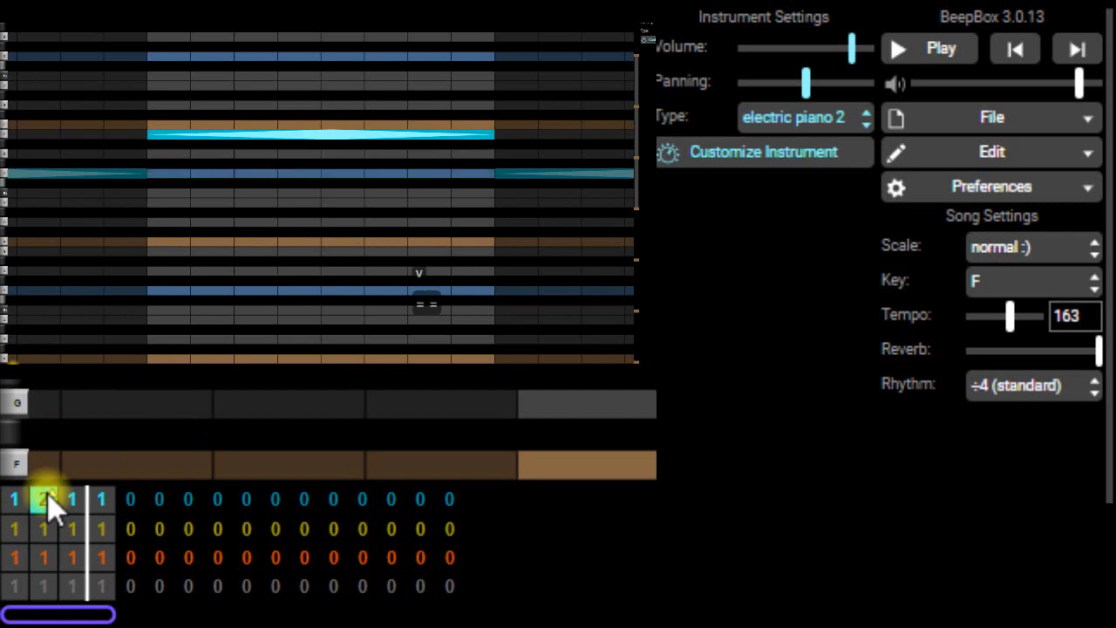
{"action": "key", "text": "minus"}
{"action": "key", "text": "minus"}
{"action": "key", "text": "minus"}
{"action": "key", "text": "minus"}
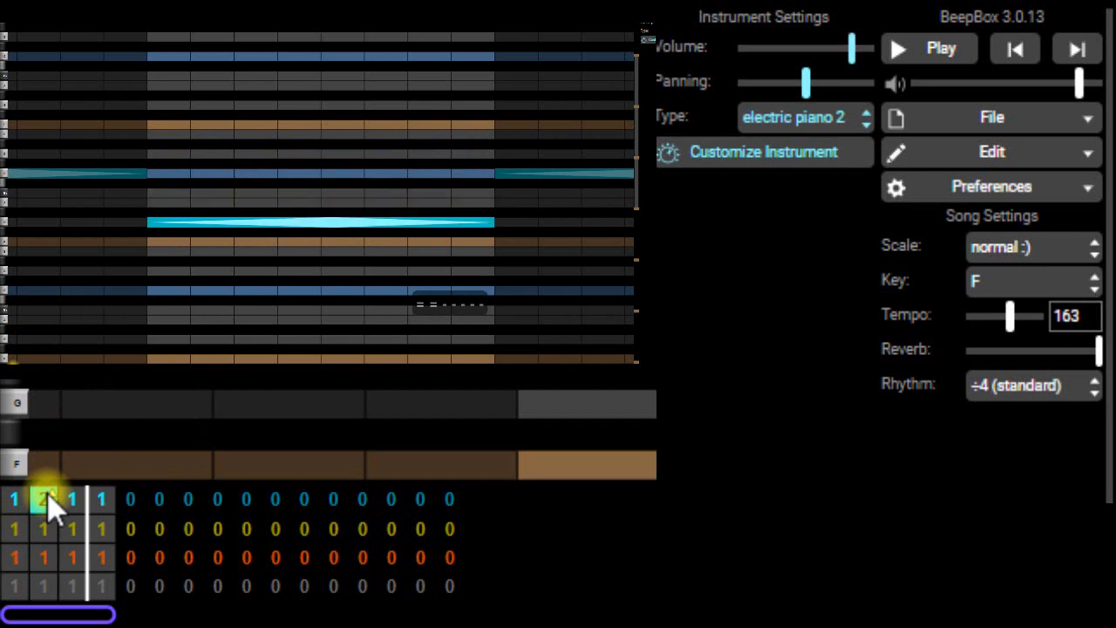
{"action": "key", "text": "equal"}
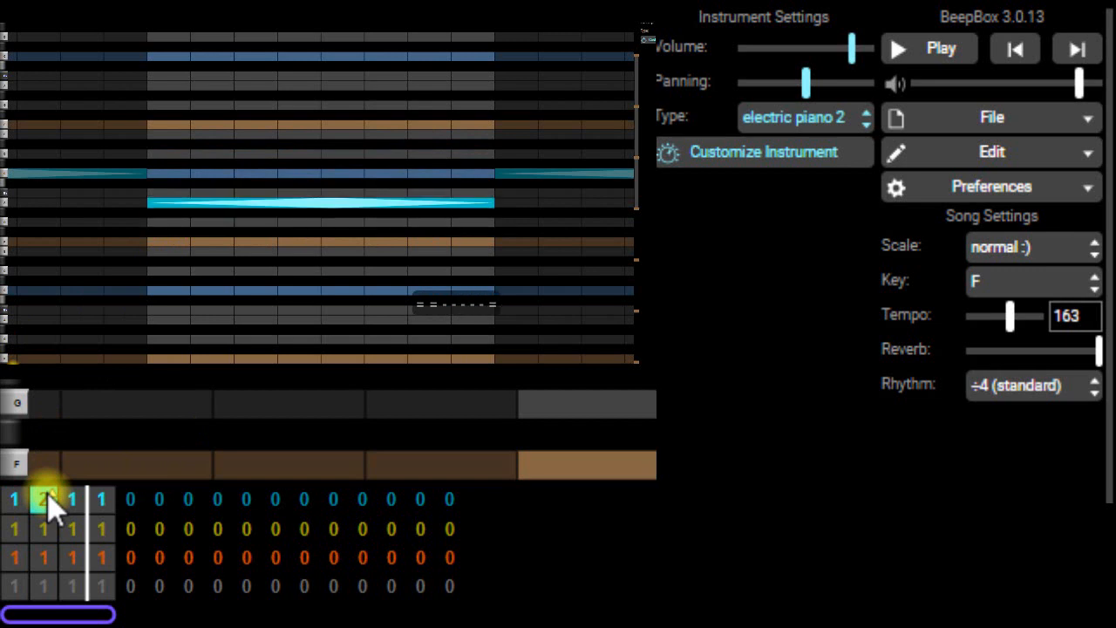
Assign pattern 2 to the first channel's fourth bar and play the song while viewing its bars, ending on stopped playback with bar three selected.
{"action": "left_click", "coordinate": [101, 504]}
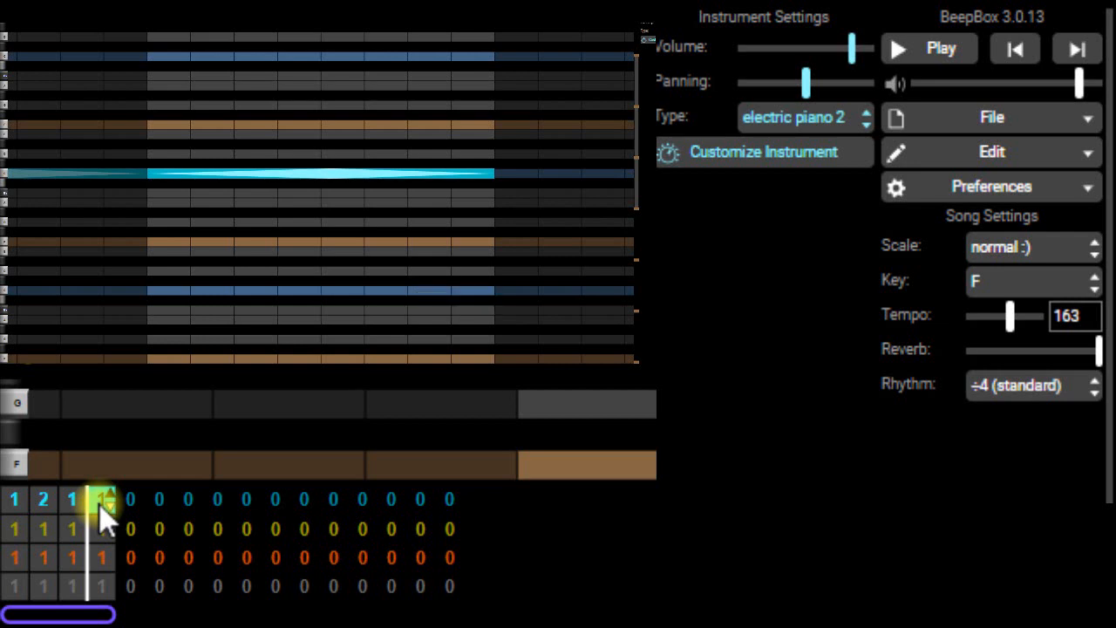
{"action": "key", "text": "2"}
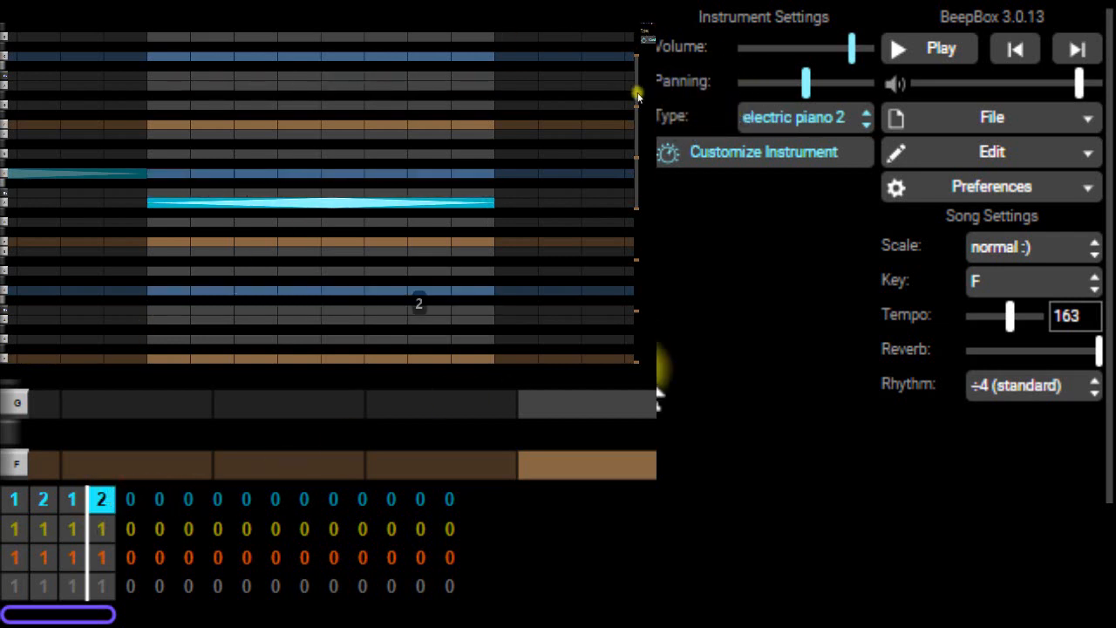
{"action": "left_click", "coordinate": [940, 51]}
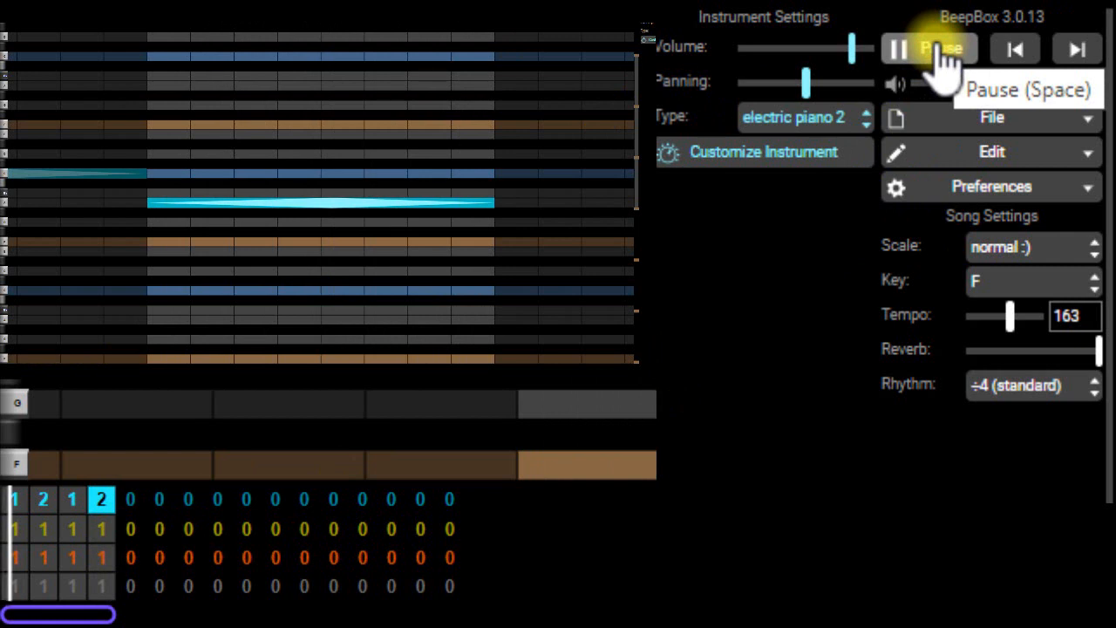
{"action": "left_click", "coordinate": [73, 502]}
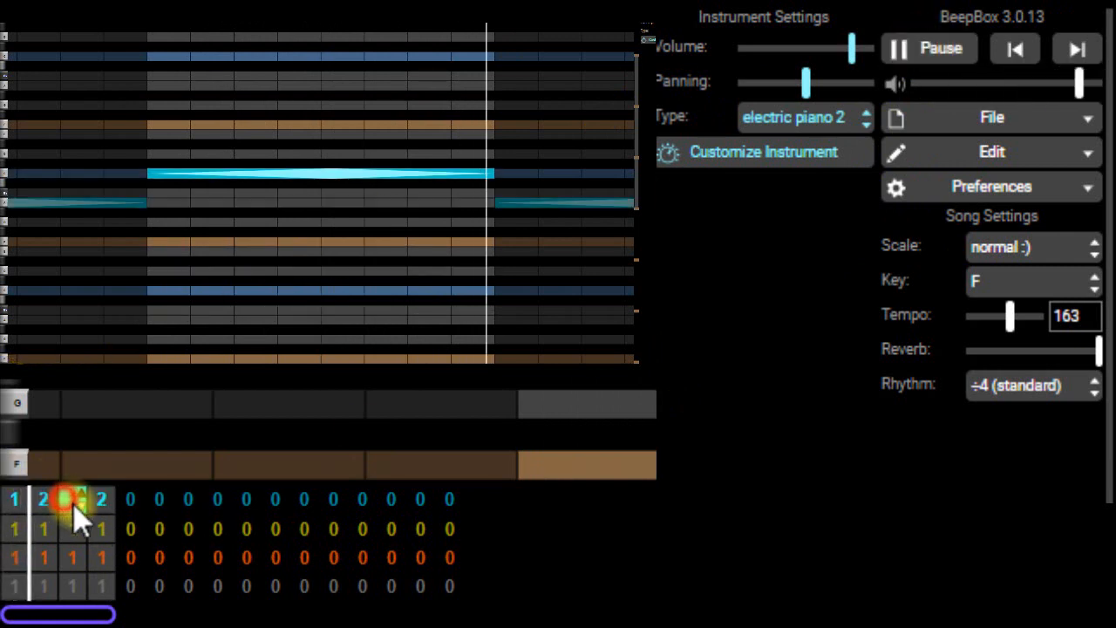
{"action": "left_click", "coordinate": [103, 504]}
{"action": "left_click", "coordinate": [42, 504]}
{"action": "left_click", "coordinate": [73, 504]}
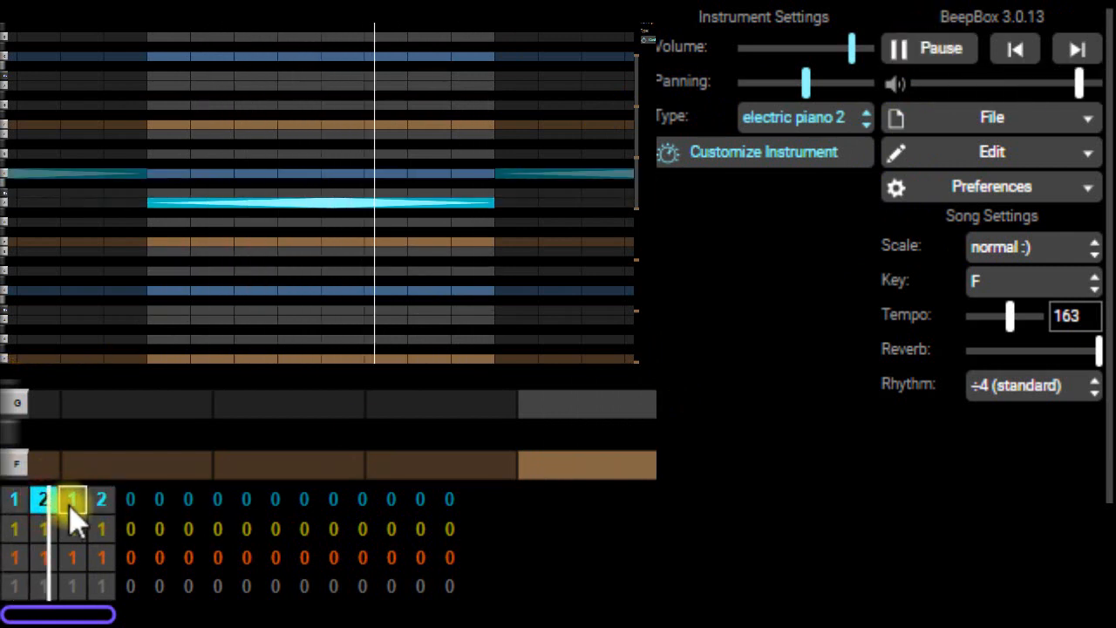
{"action": "left_click", "coordinate": [937, 50]}
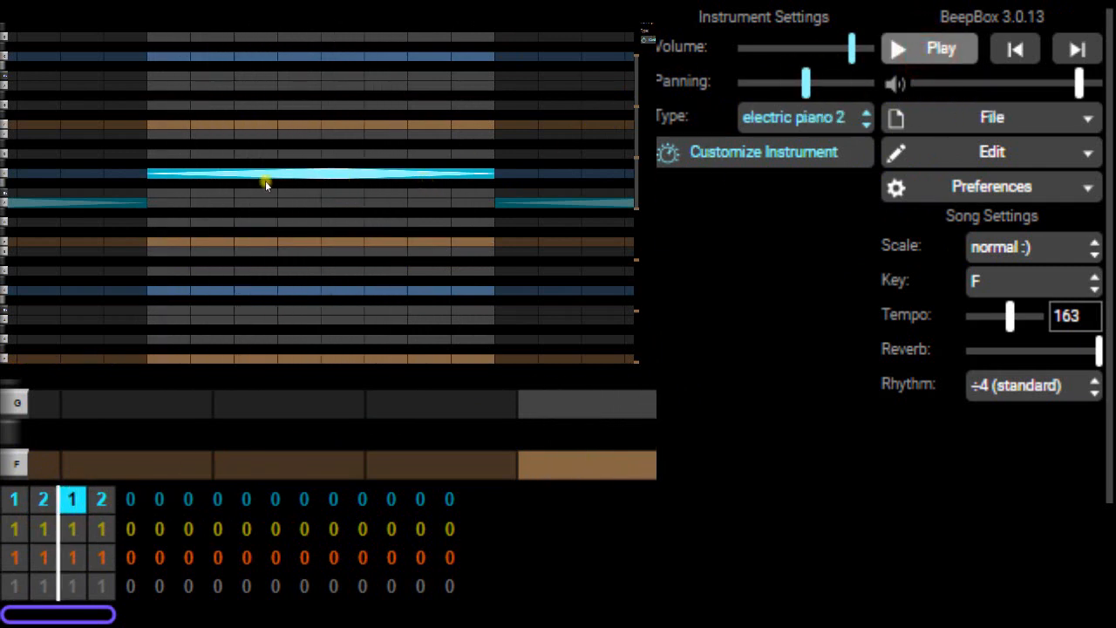
Bend the start of bar three's C note down to G, shorten it to three beats, and follow it with short D, C and B-flat notes.
{"action": "left_click_drag", "start_coordinate": [259, 174], "coordinate": [201, 230]}
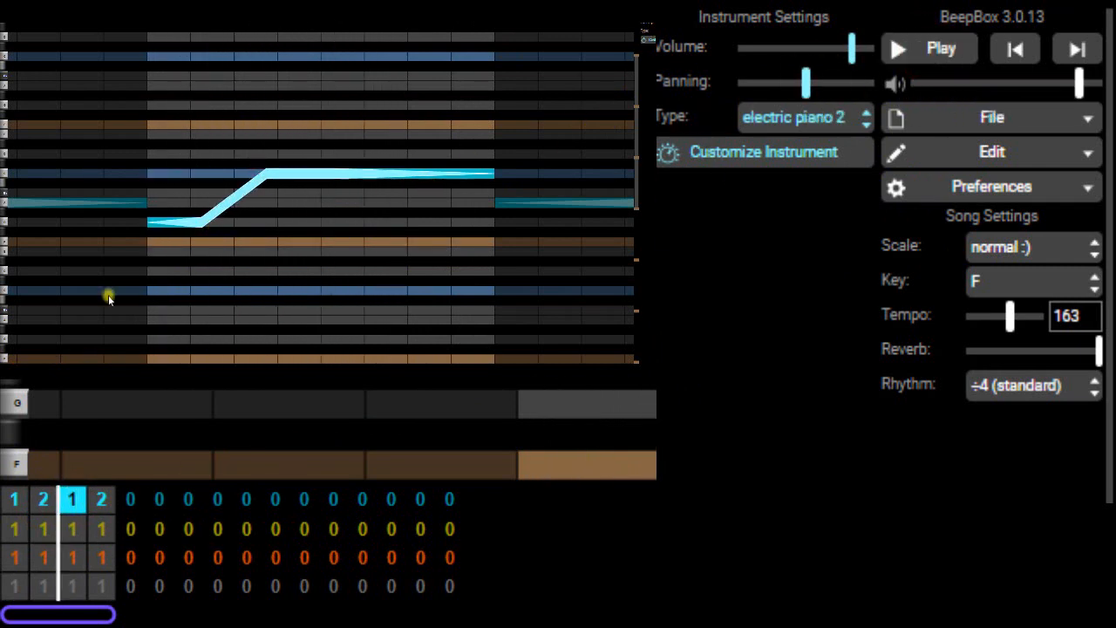
{"action": "left_click_drag", "start_coordinate": [485, 178], "coordinate": [274, 174]}
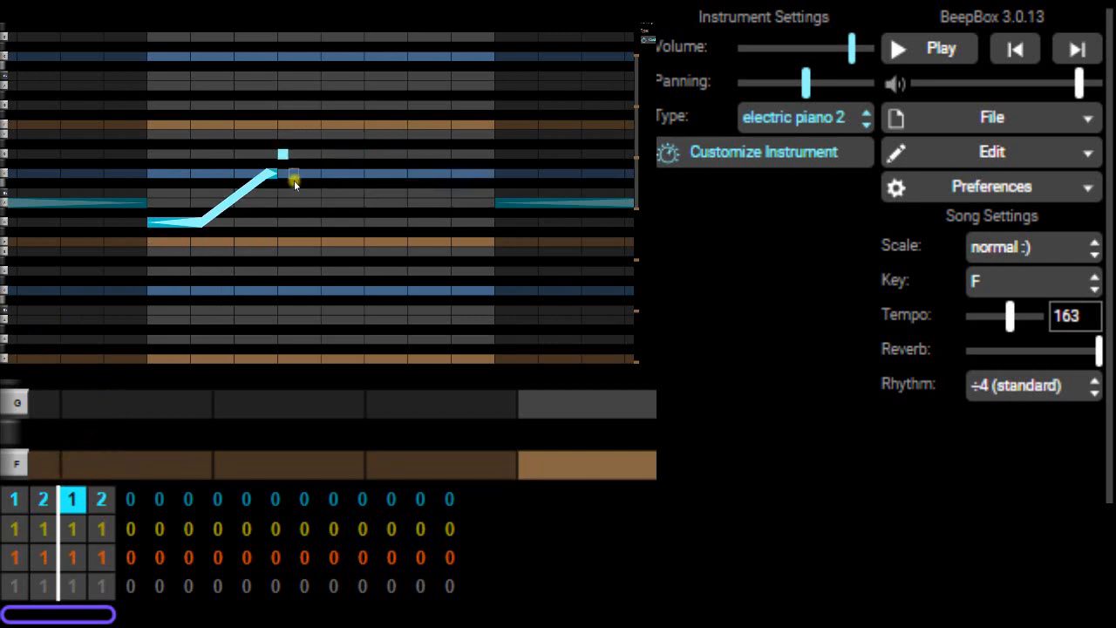
{"action": "left_click", "coordinate": [294, 174]}
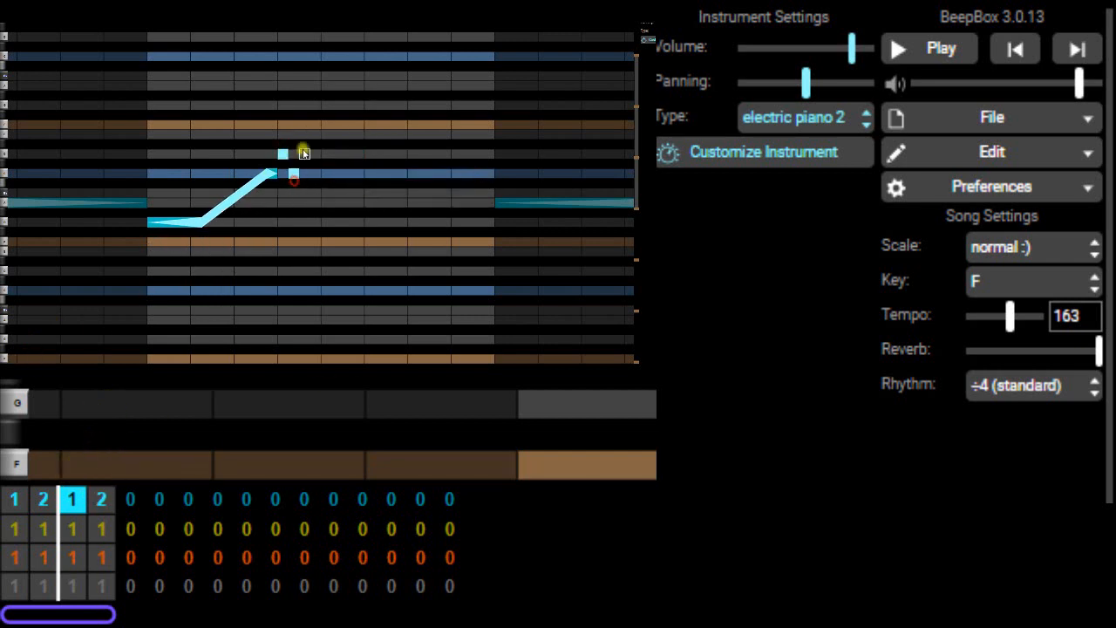
{"action": "left_click", "coordinate": [309, 193]}
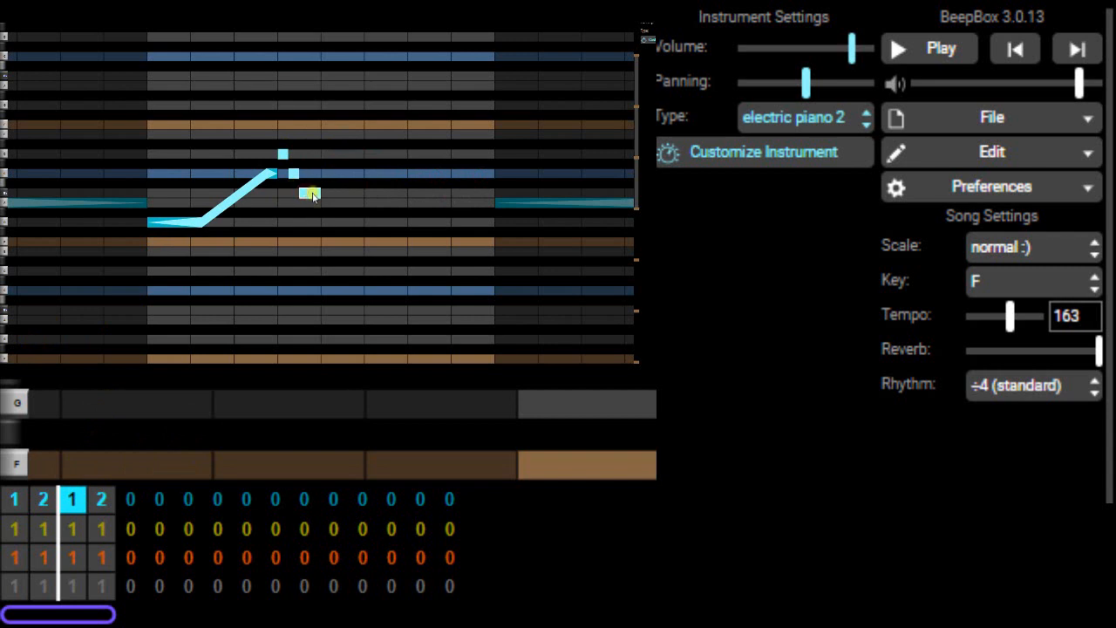
Copy the first channel's pattern 1 into the second channel's pattern 1, selecting the second channel's first bar.
{"action": "left_click", "coordinate": [62, 530]}
{"action": "left_click", "coordinate": [65, 509]}
{"action": "left_click", "coordinate": [66, 532]}
{"action": "left_click", "coordinate": [14, 500]}
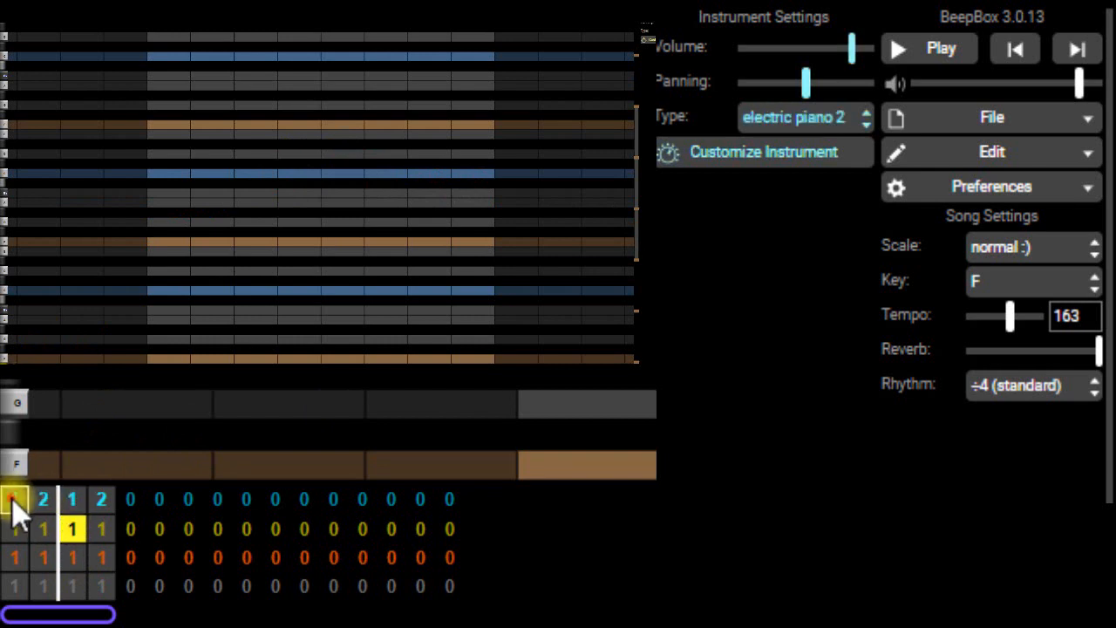
{"action": "left_click", "coordinate": [15, 529]}
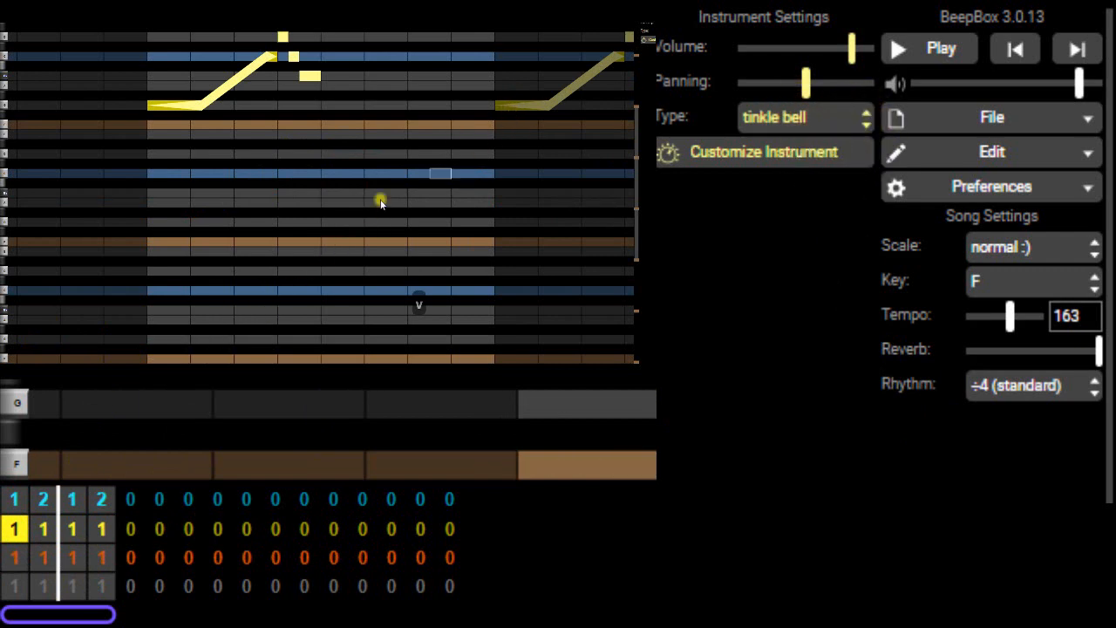
Copy the first channel's pattern 2 into the second channel's second bar as its own pattern 2.
{"action": "left_click", "coordinate": [50, 501]}
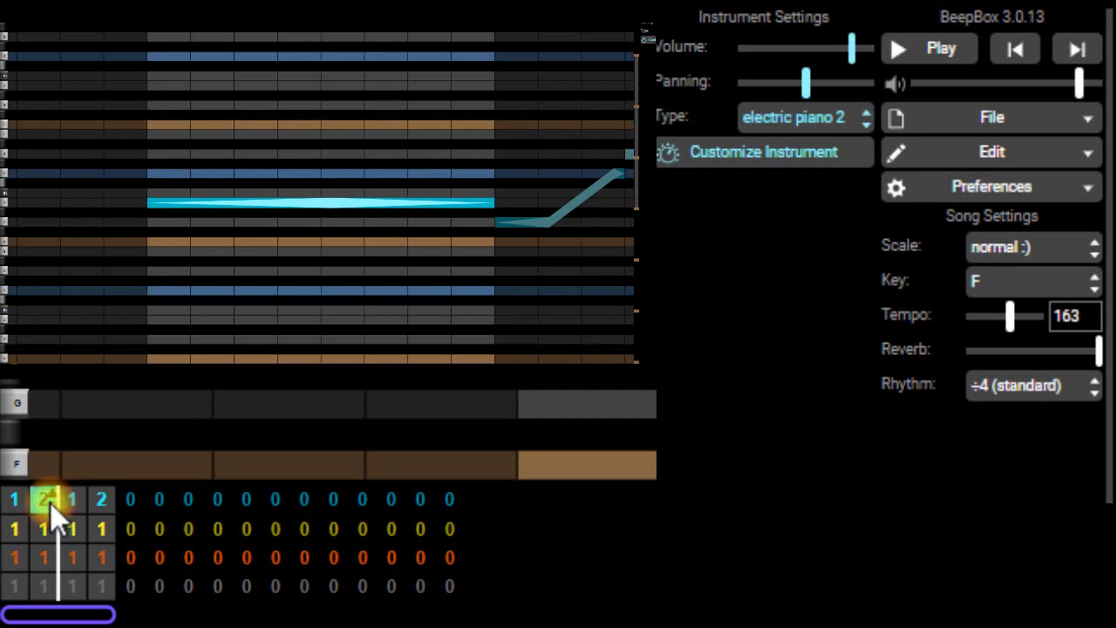
{"action": "left_click", "coordinate": [47, 528]}
{"action": "key", "text": "2"}
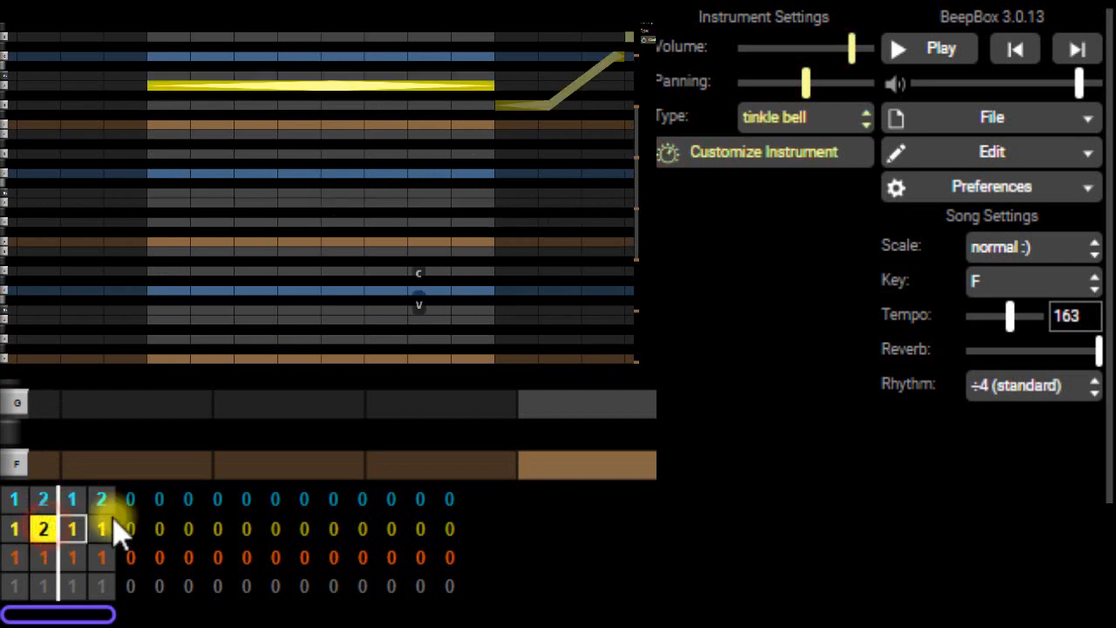
Play the song, assign pattern 2 to the second channel's fourth bar during playback, and stop it.
{"action": "left_click", "coordinate": [930, 55]}
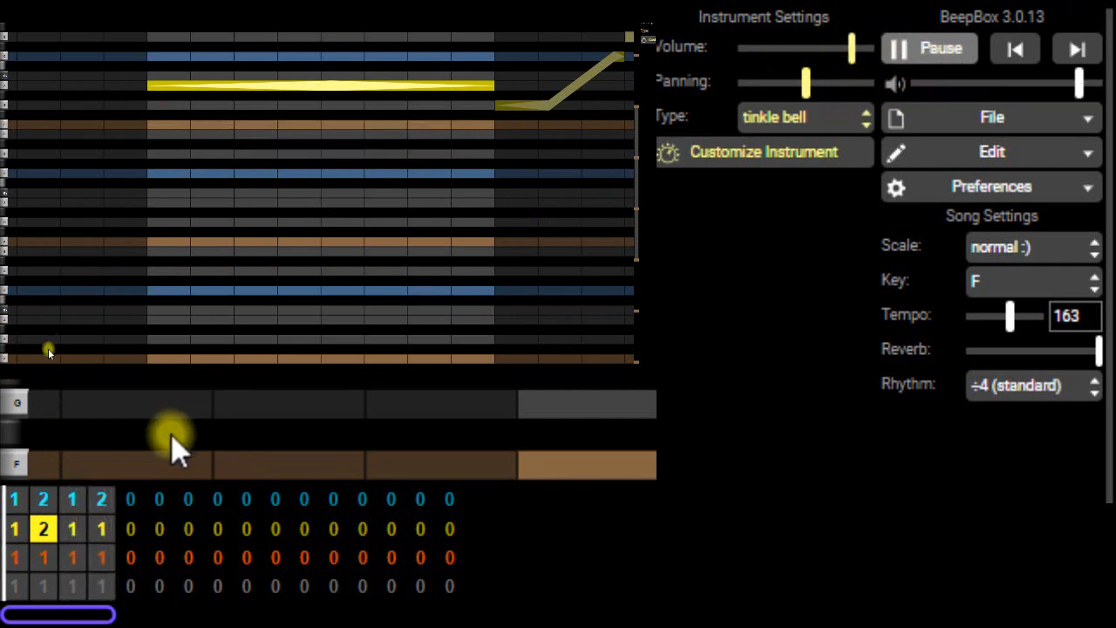
{"action": "left_click", "coordinate": [75, 528]}
{"action": "left_click", "coordinate": [101, 528]}
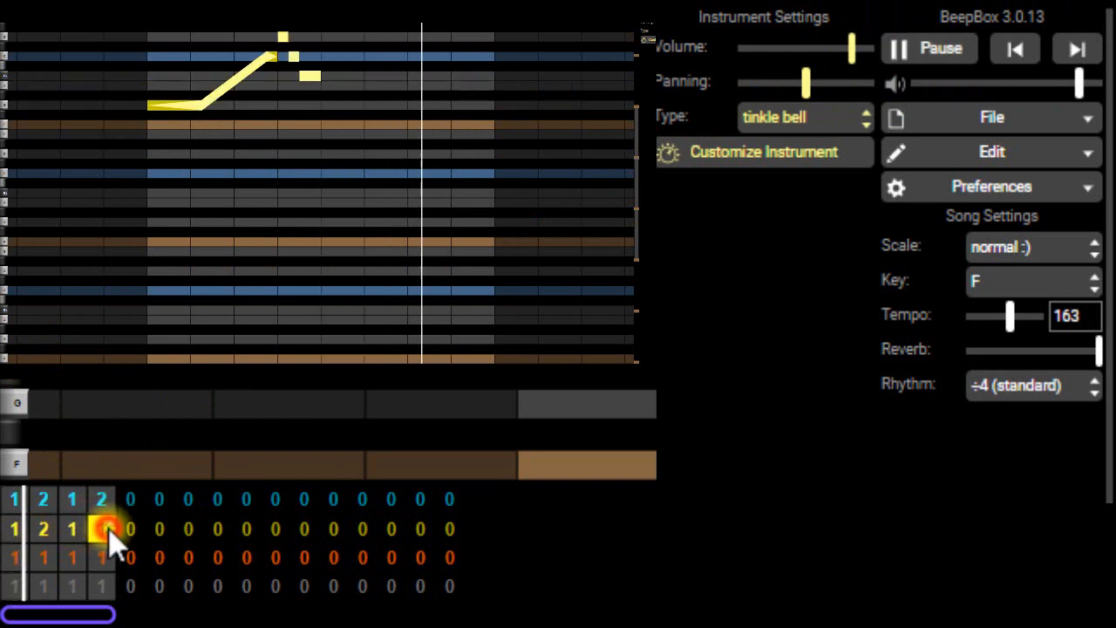
{"action": "key", "text": "2"}
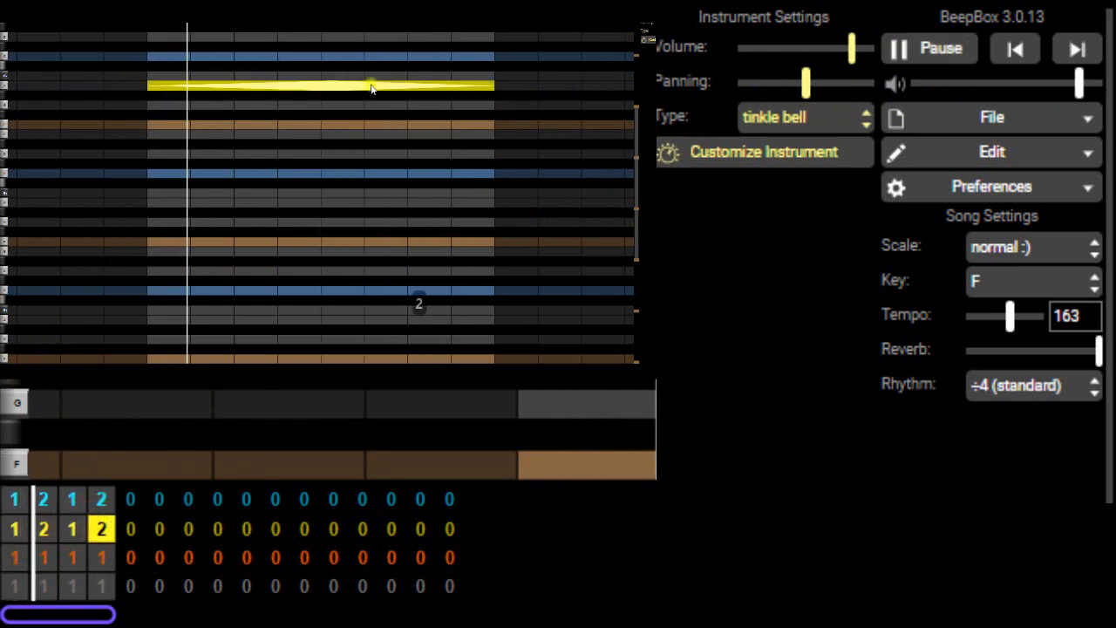
{"action": "left_click", "coordinate": [896, 50]}
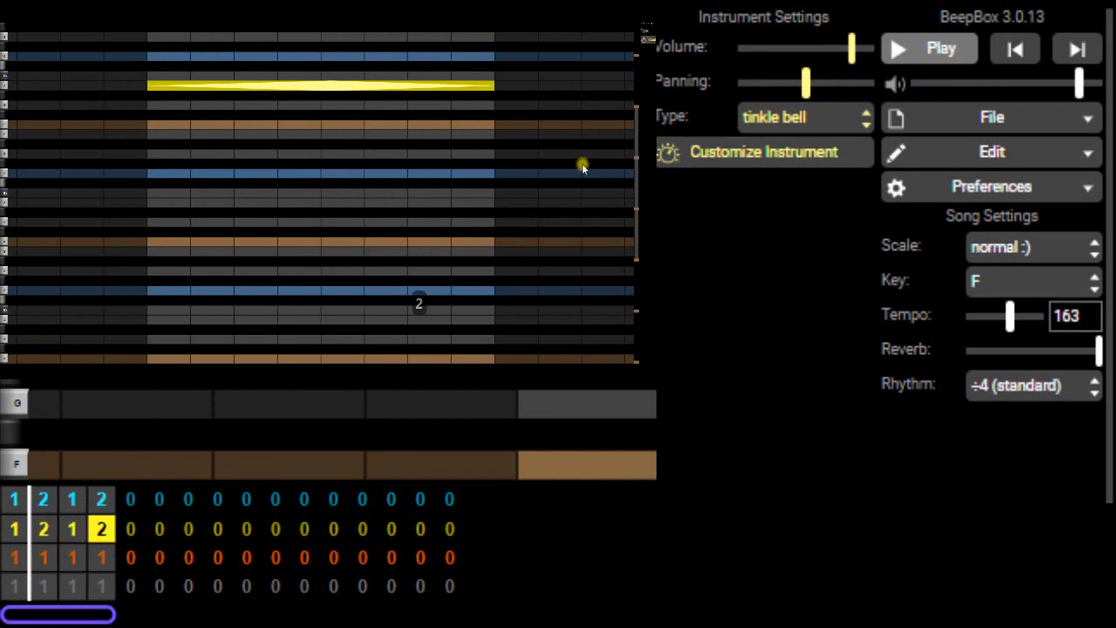
Build a beat in the drum channel with low hits on beats one and five, a higher hit on beat three and two high hits on beat seven.
{"action": "left_click", "coordinate": [70, 589]}
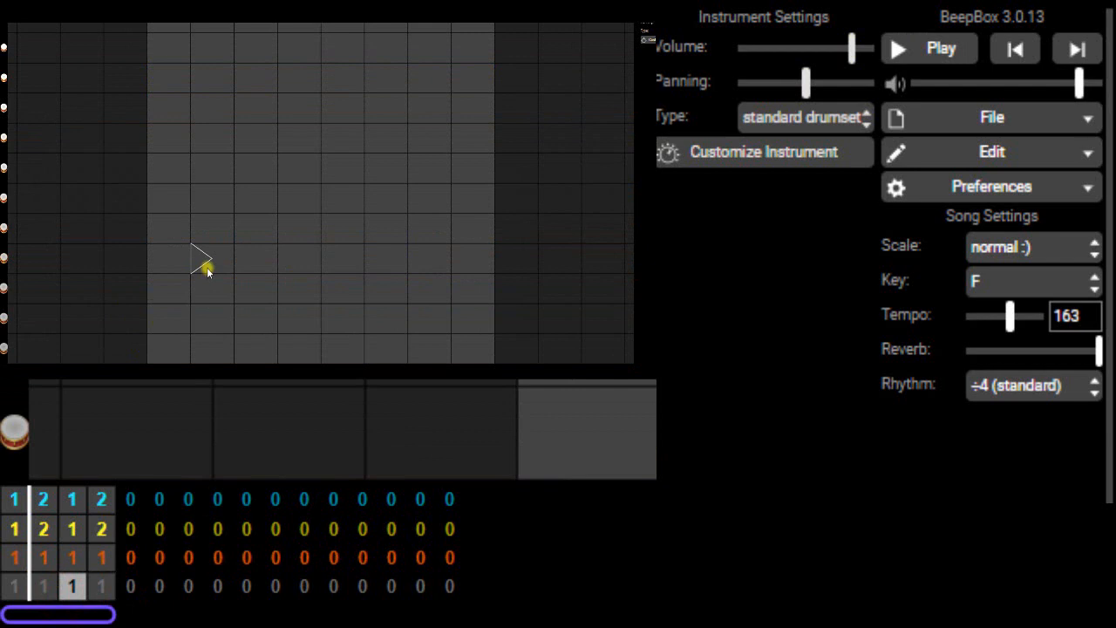
{"action": "left_click", "coordinate": [206, 269]}
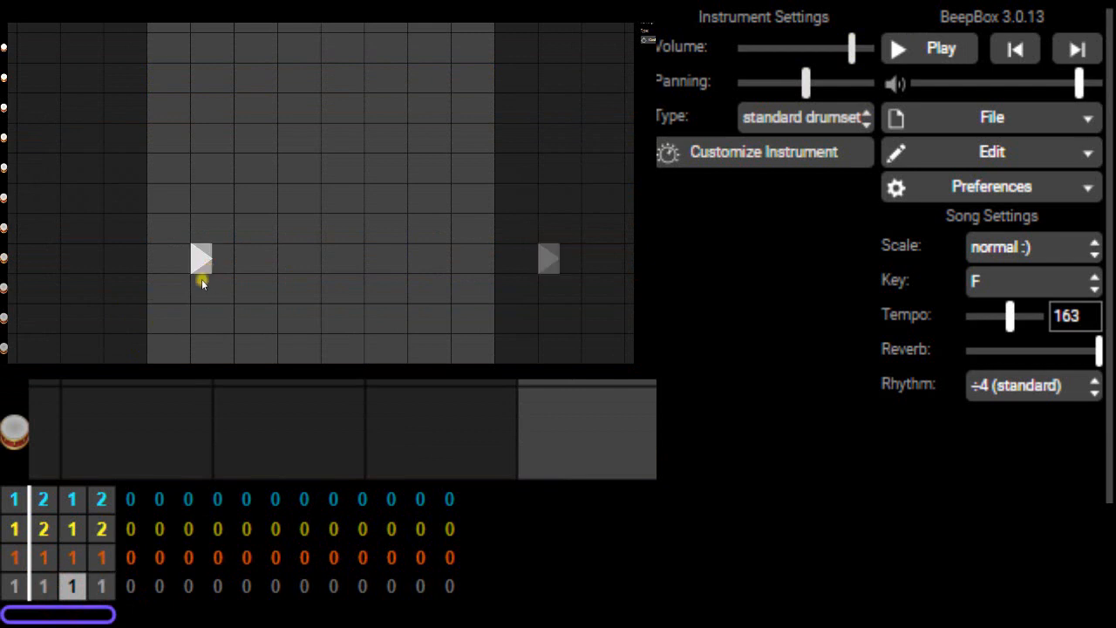
{"action": "left_click", "coordinate": [196, 263]}
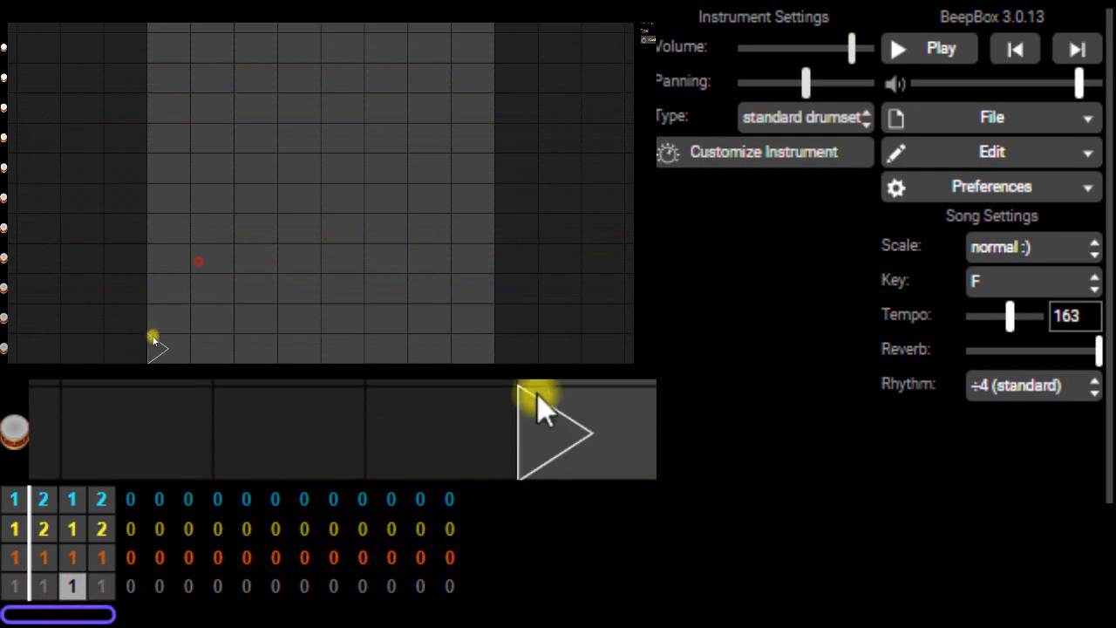
{"action": "left_click", "coordinate": [156, 341]}
{"action": "left_click", "coordinate": [243, 231]}
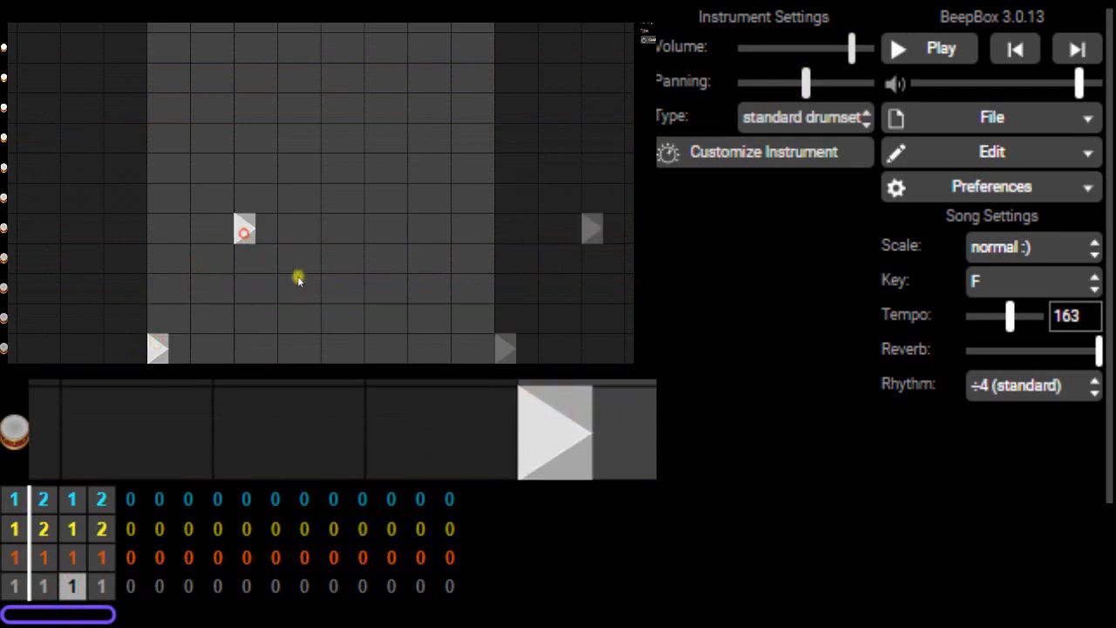
{"action": "left_click", "coordinate": [328, 345]}
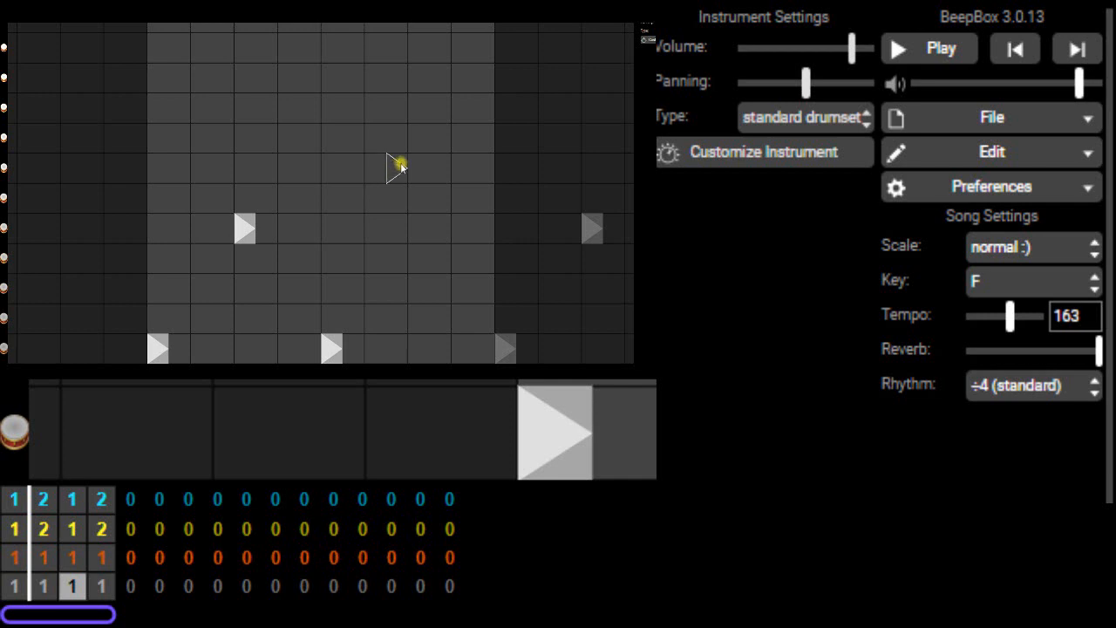
{"action": "left_click", "coordinate": [418, 111]}
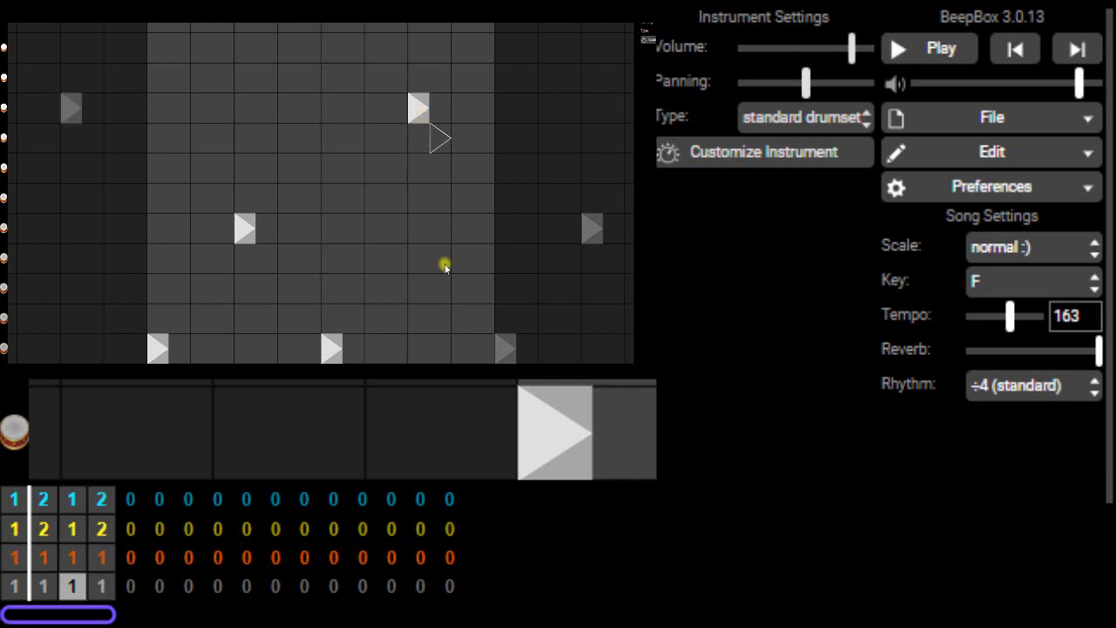
{"action": "left_click", "coordinate": [439, 136]}
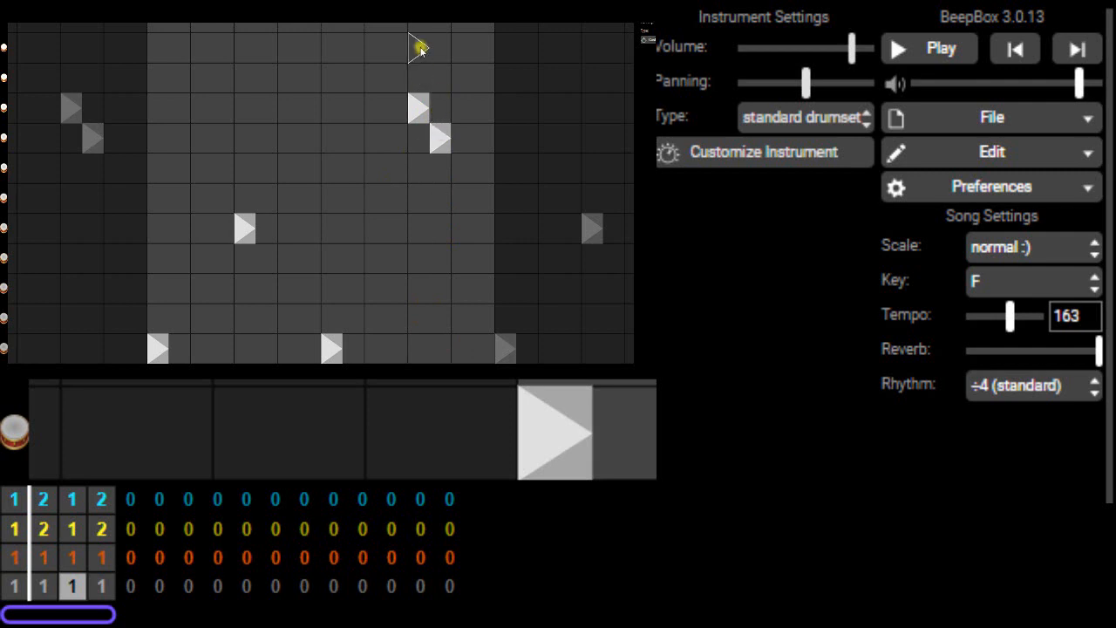
Make the first drum hit of beat seven fade in, halve its length, and add an equally short, quieter hit on a lower row right after it.
{"action": "left_click_drag", "start_coordinate": [422, 48], "coordinate": [399, 111]}
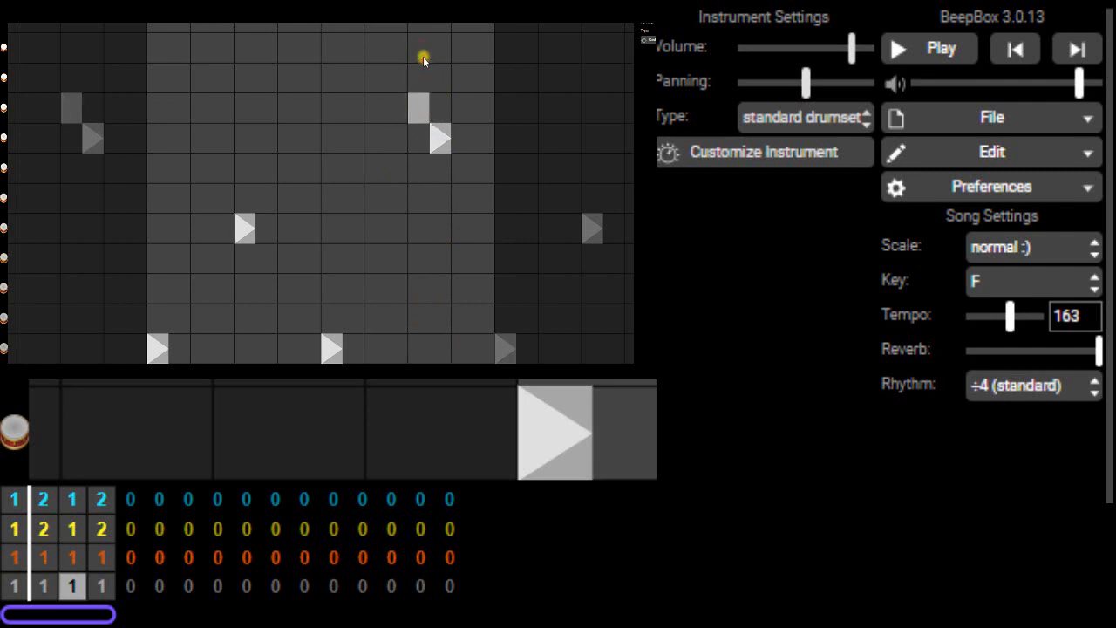
{"action": "left_click_drag", "start_coordinate": [423, 60], "coordinate": [427, 19]}
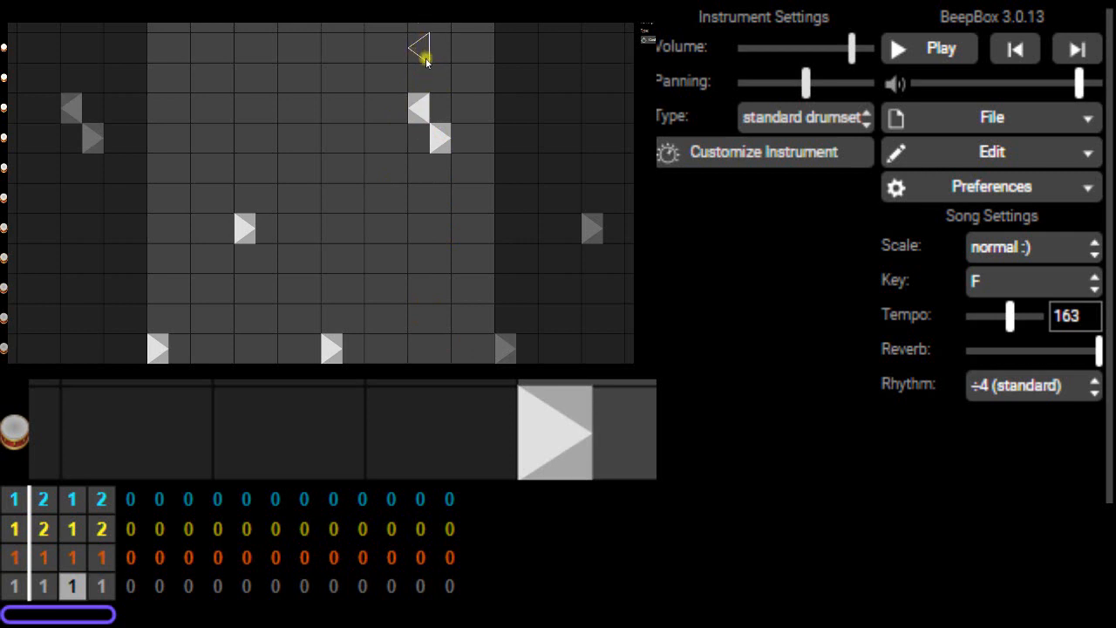
{"action": "mouse_move", "coordinate": [418, 98]}
{"action": "left_mouse_down"}
{"action": "mouse_move", "coordinate": [169, 113]}
{"action": "mouse_move", "coordinate": [429, 114]}
{"action": "mouse_move", "coordinate": [414, 119]}
{"action": "left_mouse_up"}
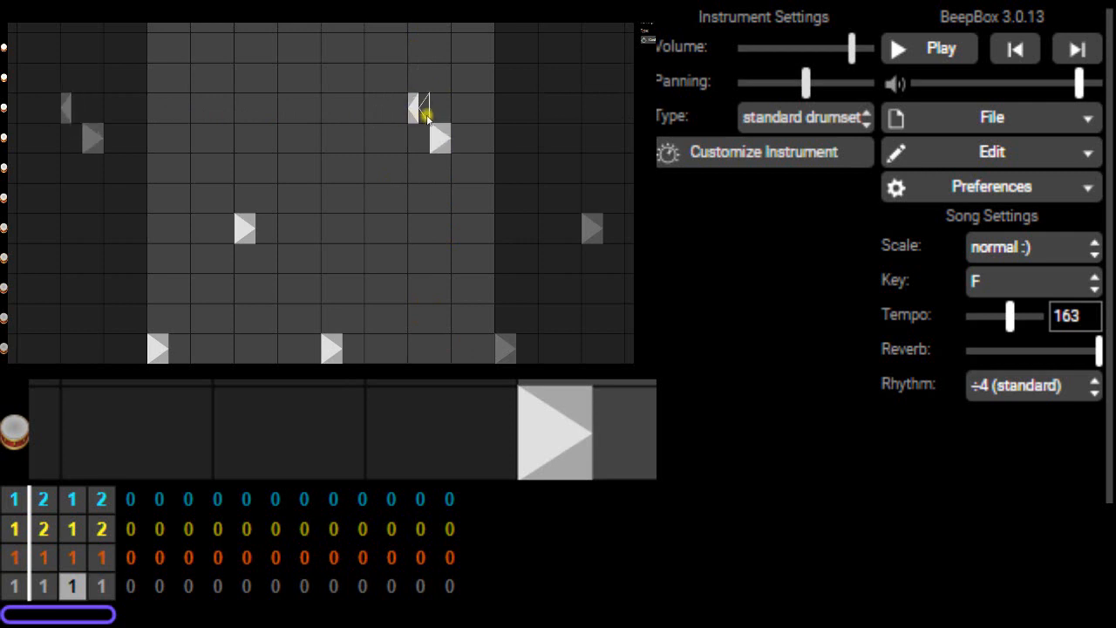
{"action": "left_click", "coordinate": [424, 169]}
{"action": "mouse_move", "coordinate": [424, 131]}
{"action": "left_mouse_down"}
{"action": "mouse_move", "coordinate": [428, 148]}
{"action": "mouse_move", "coordinate": [419, 137]}
{"action": "left_mouse_up"}
Look over the available rhythm divisions and keep ÷4 (standard).
{"action": "left_click", "coordinate": [1068, 394]}
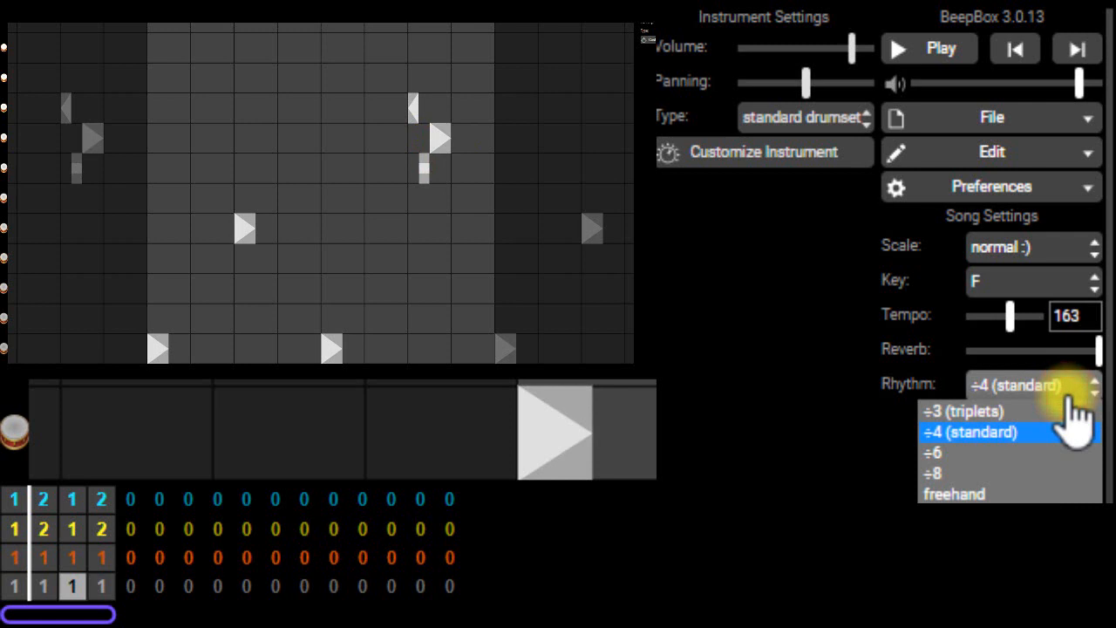
{"action": "left_click", "coordinate": [1069, 403]}
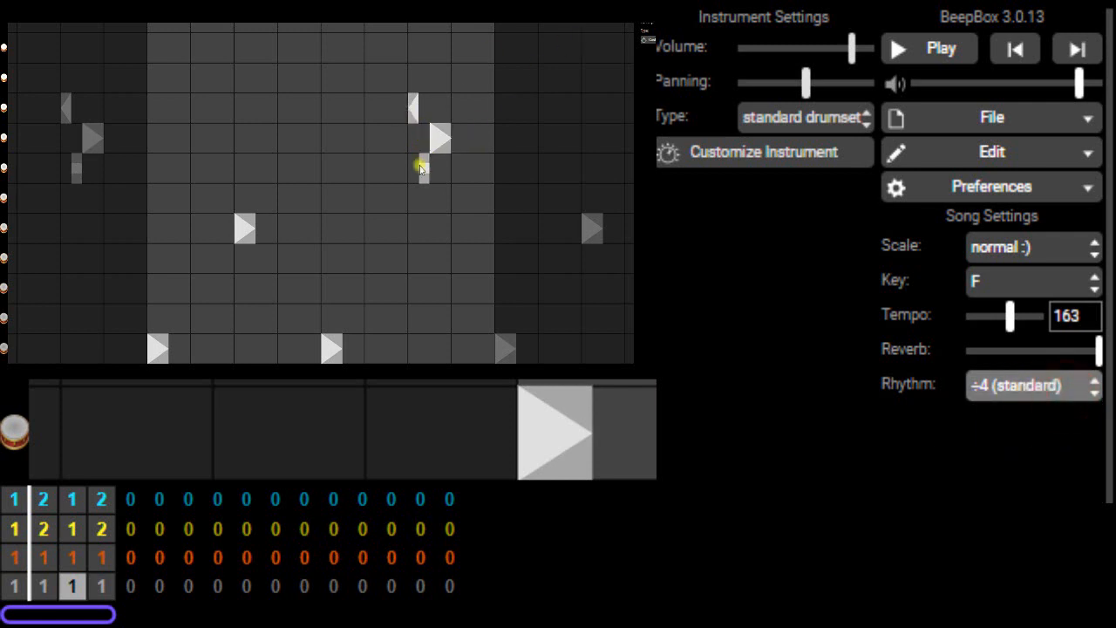
Move the short quiet drum hit of beat seven up to the highest row and play back the beat.
{"action": "left_click_drag", "start_coordinate": [424, 165], "coordinate": [424, 44]}
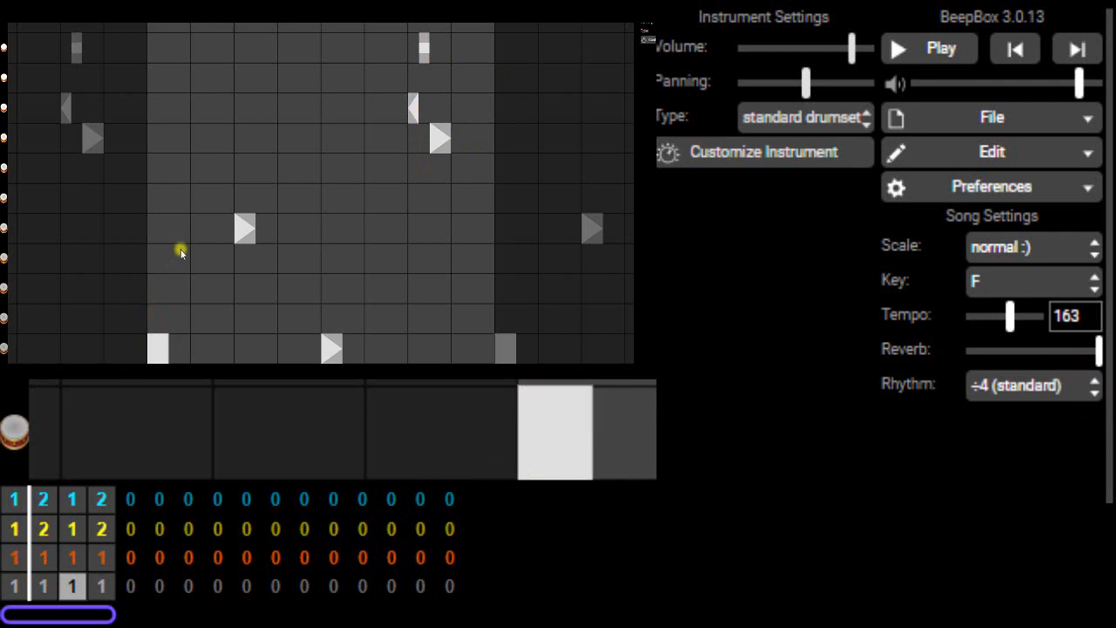
{"action": "left_click", "coordinate": [933, 77]}
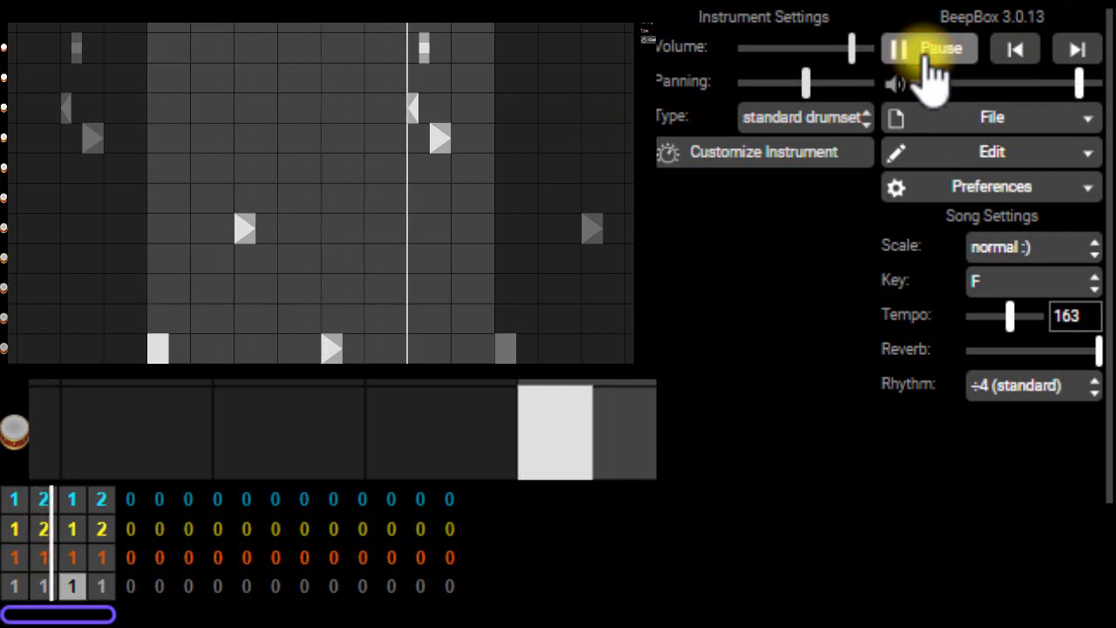
{"action": "left_click", "coordinate": [375, 108]}
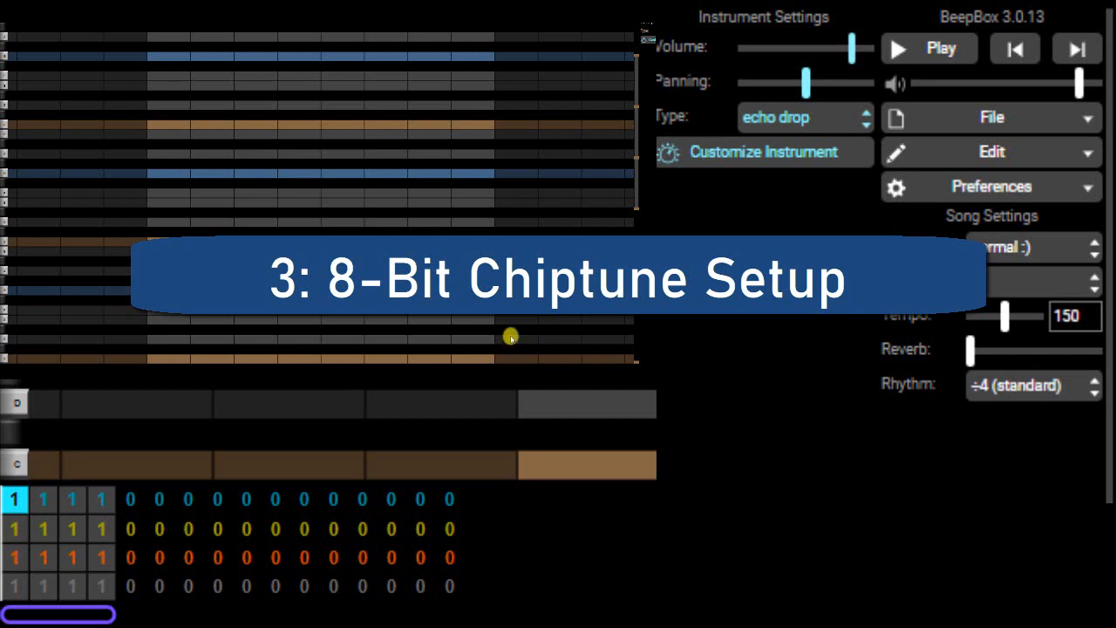
Look over the instrument type list and examine the instruments of the three pitch channels, ending on the third channel's second bar.
{"action": "left_click", "coordinate": [802, 117]}
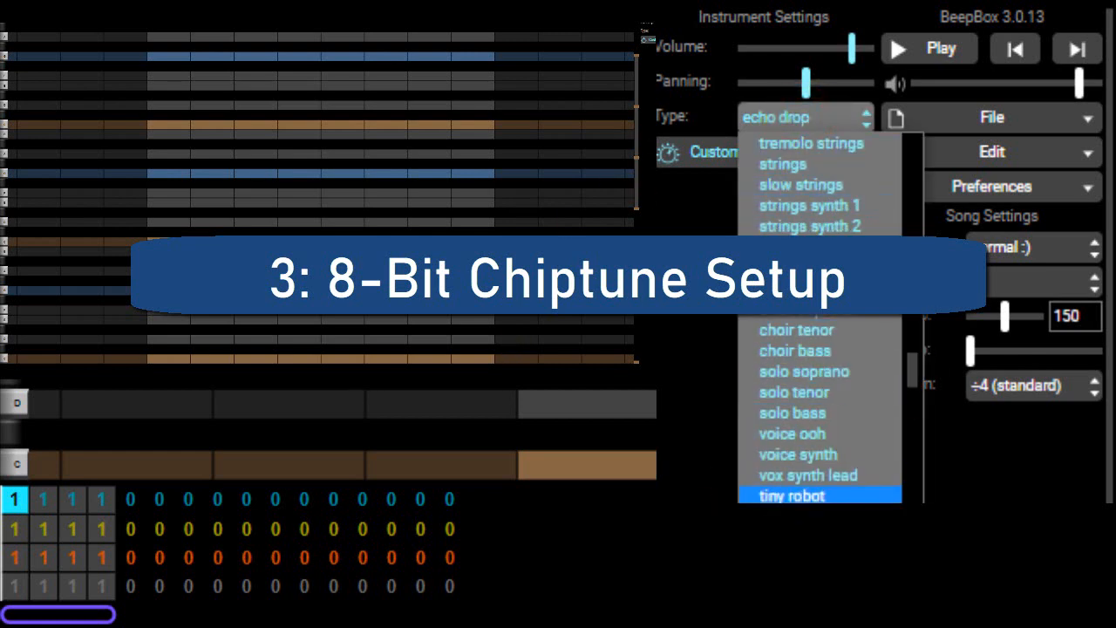
{"action": "left_click", "coordinate": [351, 482]}
{"action": "left_click", "coordinate": [84, 498]}
{"action": "left_click", "coordinate": [71, 530]}
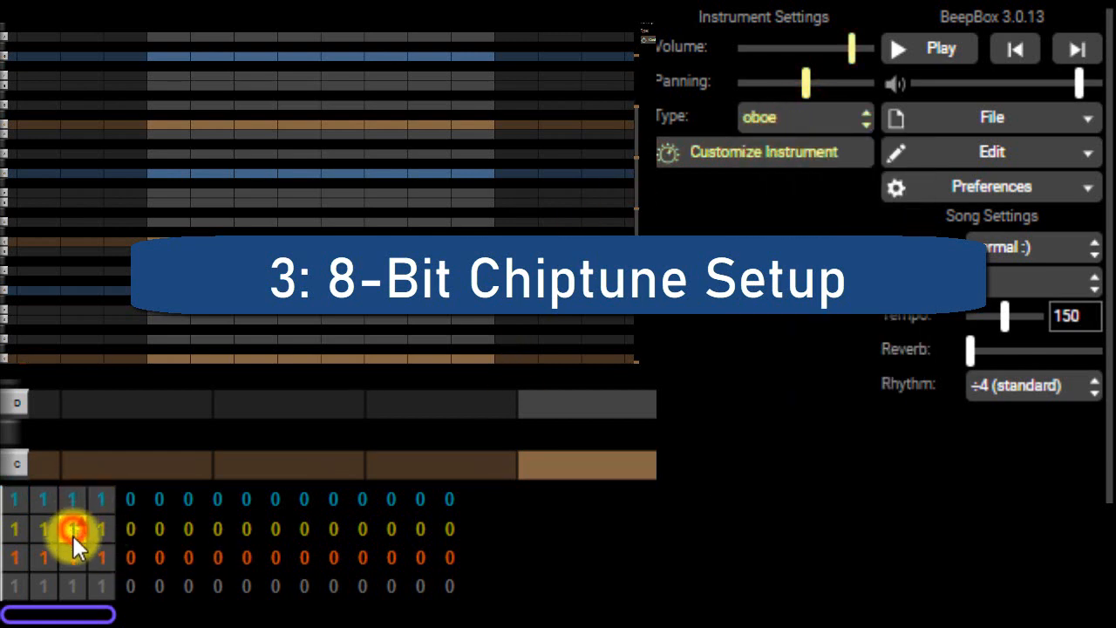
{"action": "left_click", "coordinate": [73, 558]}
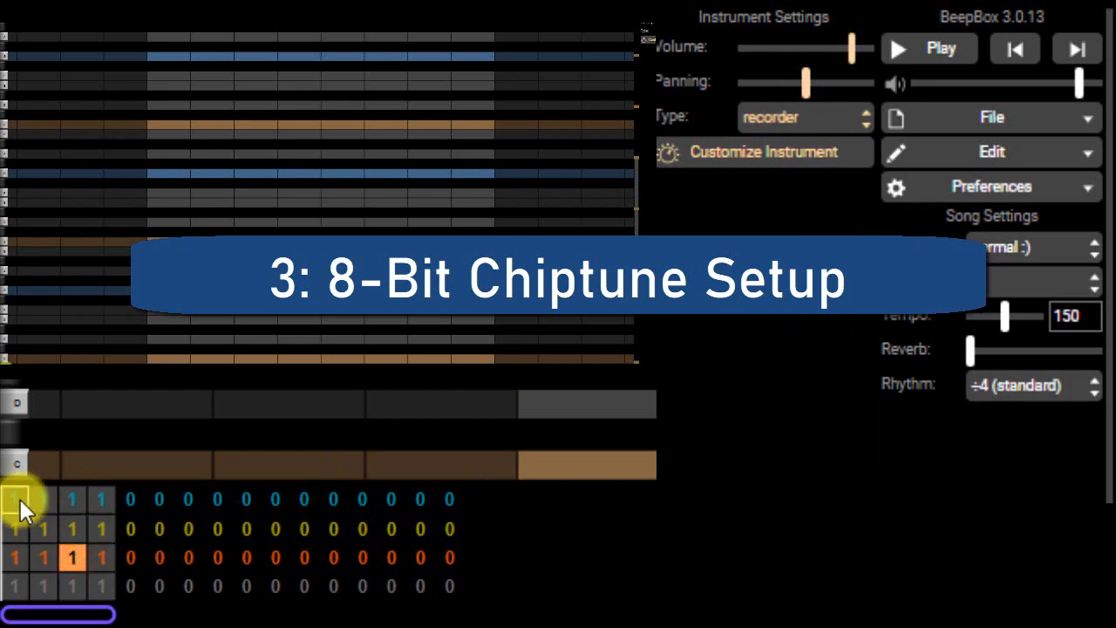
{"action": "left_click_drag", "start_coordinate": [19, 506], "coordinate": [104, 558]}
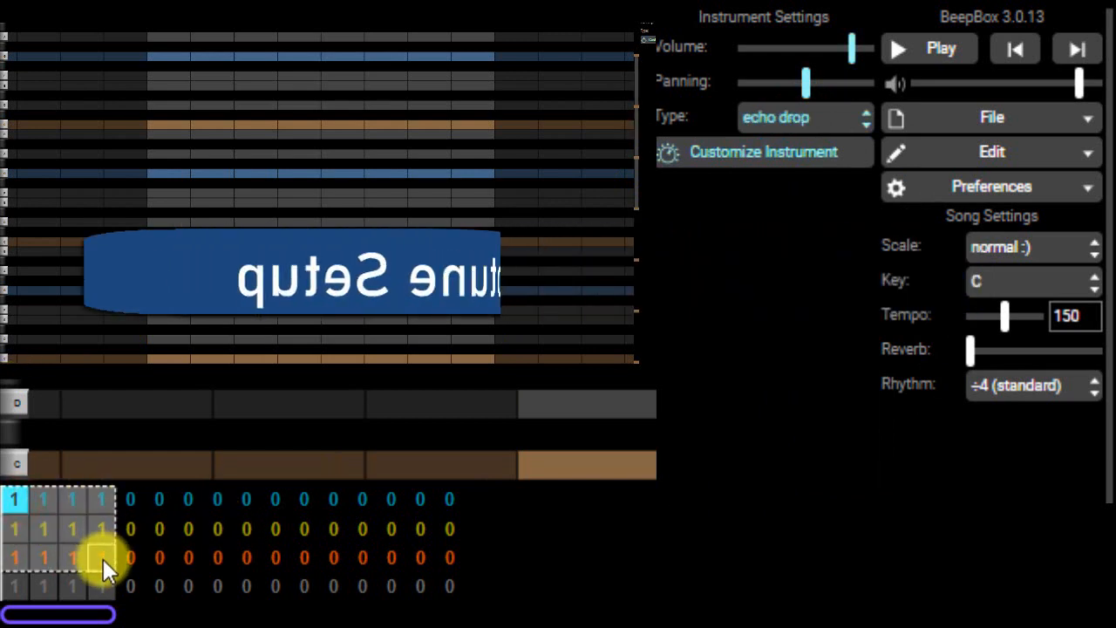
{"action": "left_click", "coordinate": [47, 549]}
{"action": "left_click", "coordinate": [15, 558]}
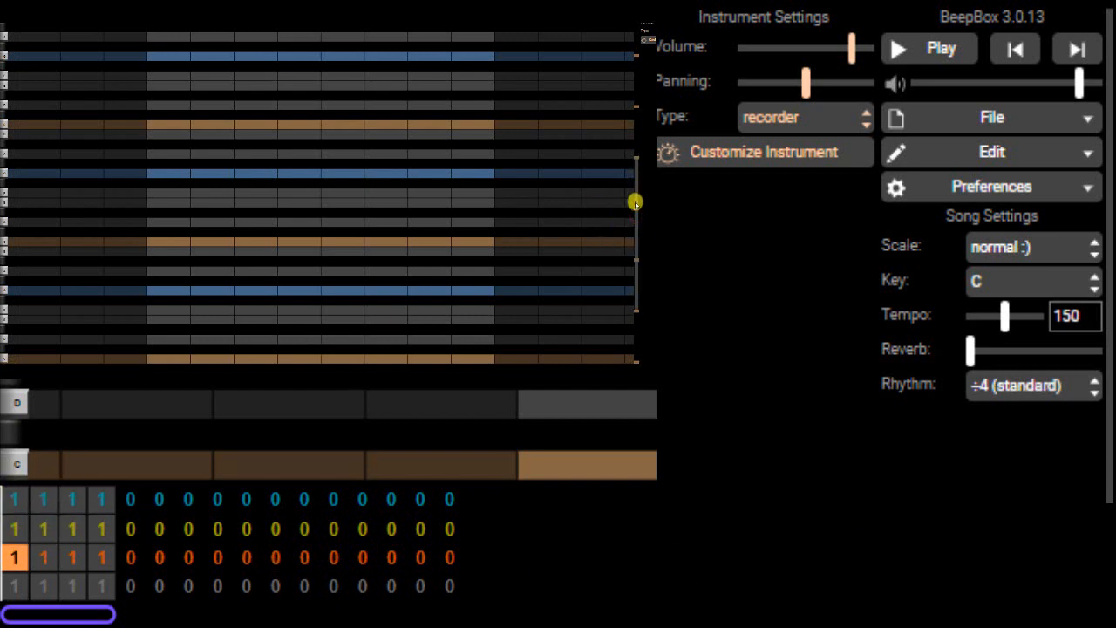
{"action": "left_click", "coordinate": [43, 527]}
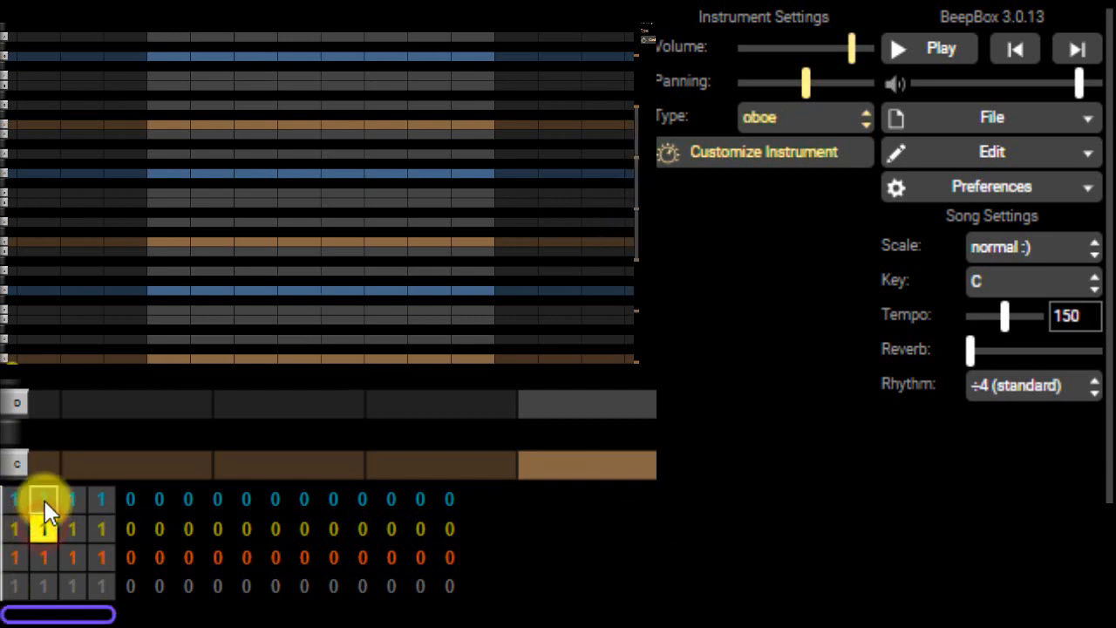
{"action": "left_click", "coordinate": [45, 500]}
{"action": "left_click", "coordinate": [42, 527]}
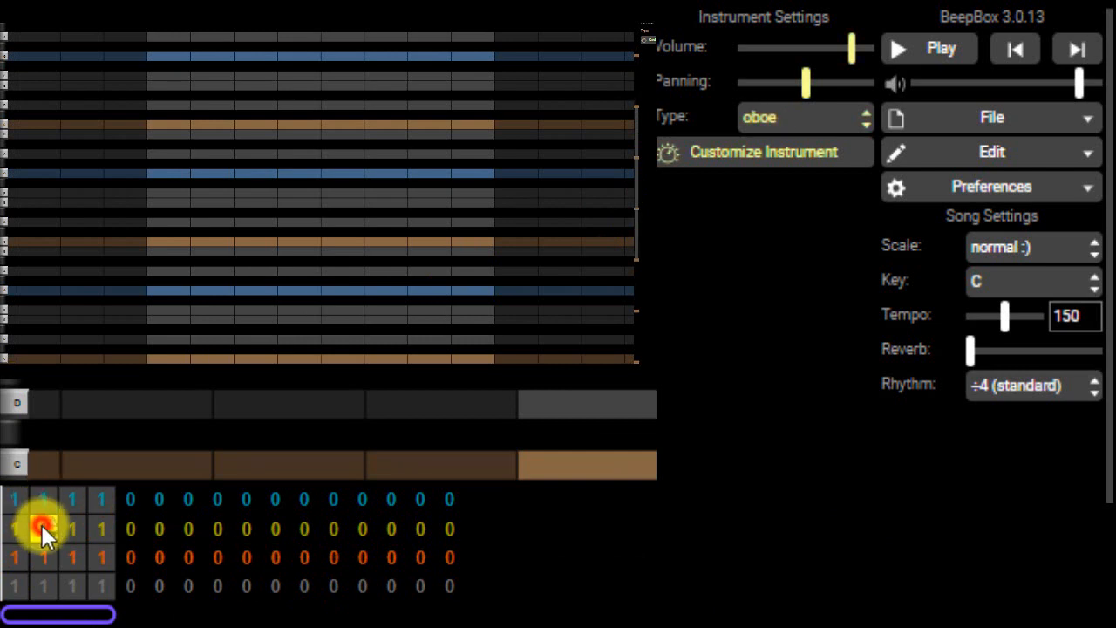
{"action": "left_click", "coordinate": [42, 557]}
Configure the song for 6 pitch channels, 2 drum channels and 42 patterns per channel, keeping 1 instrument per channel.
{"action": "left_click", "coordinate": [981, 159]}
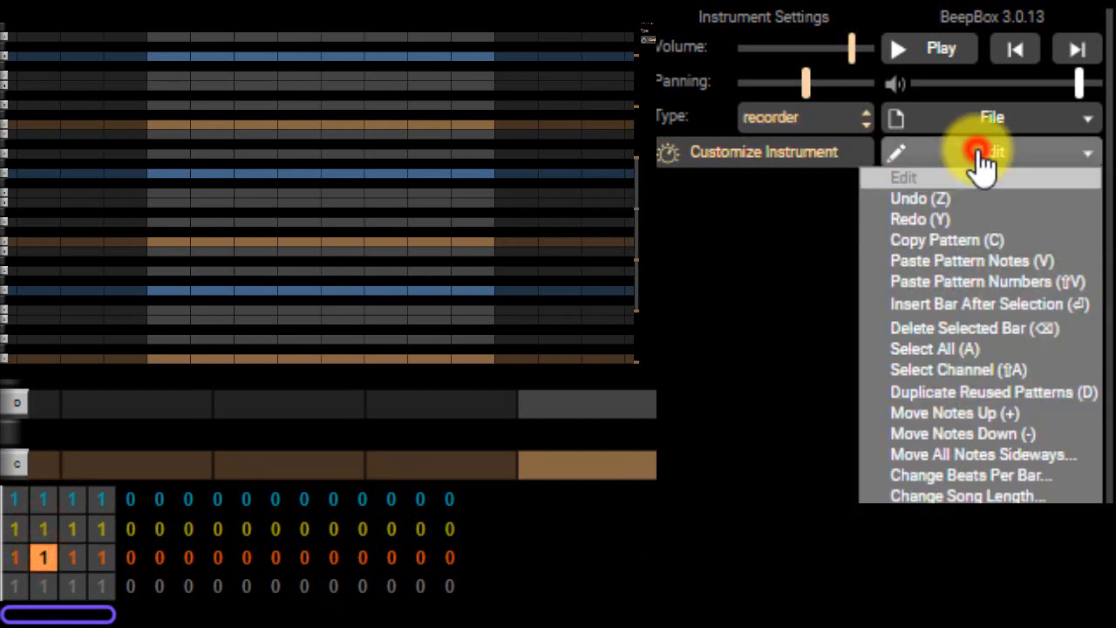
{"action": "left_click", "coordinate": [952, 517]}
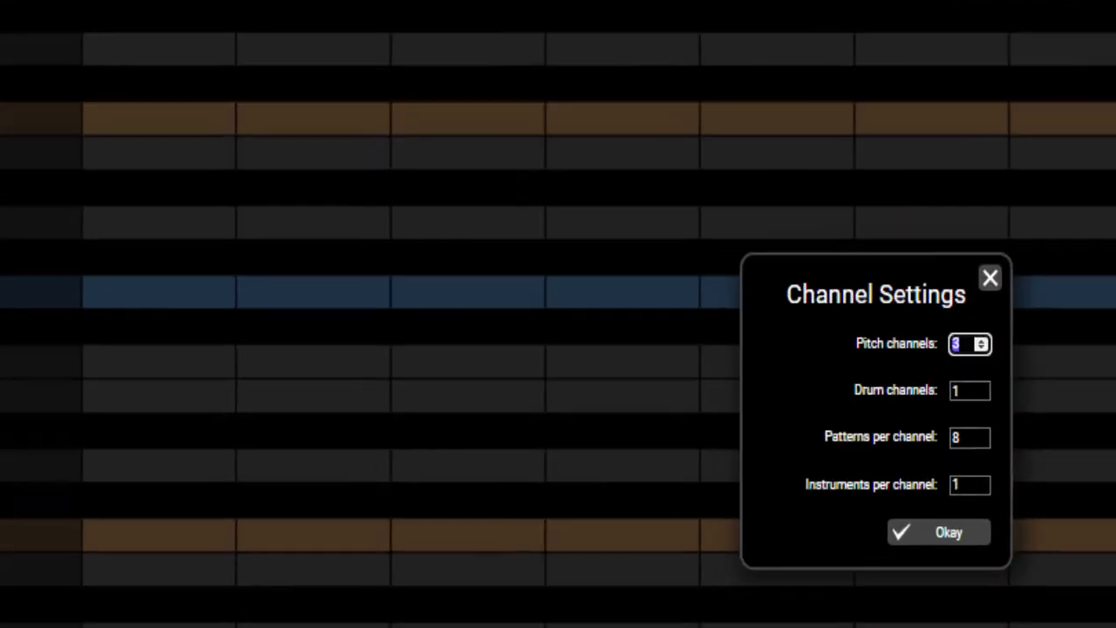
{"action": "left_click", "coordinate": [981, 344]}
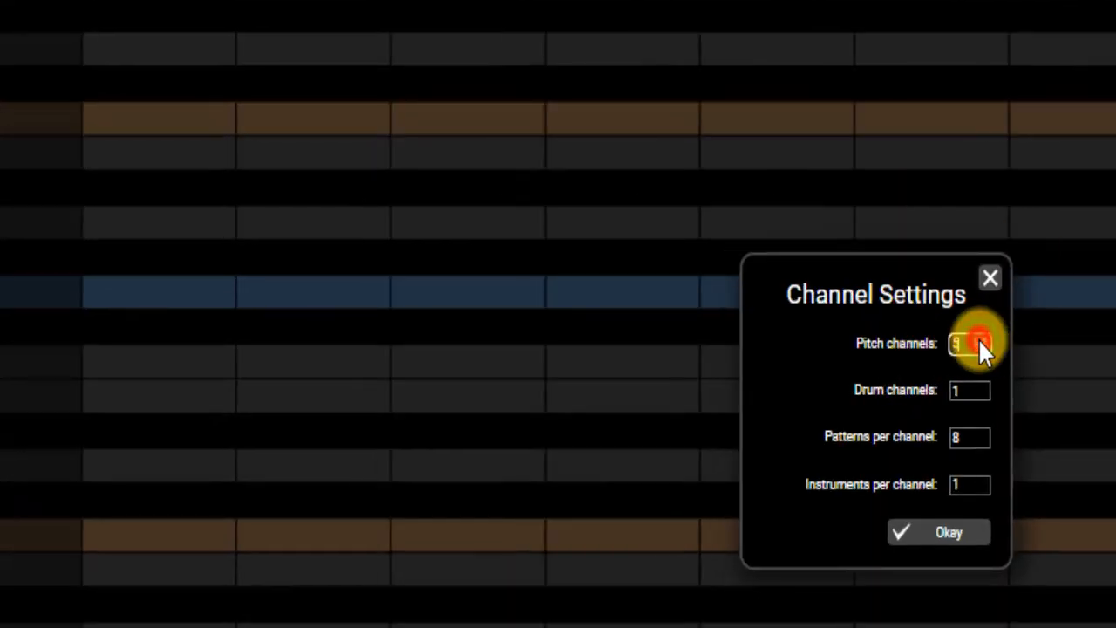
{"action": "left_click", "coordinate": [978, 338]}
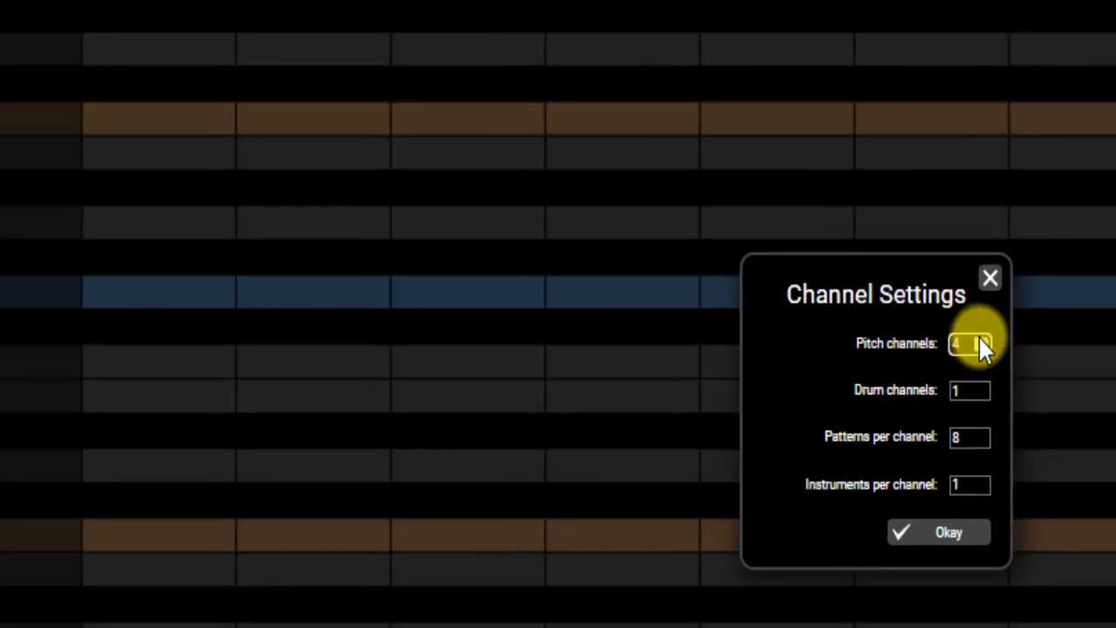
{"action": "left_click", "coordinate": [983, 340]}
{"action": "left_click", "coordinate": [977, 384]}
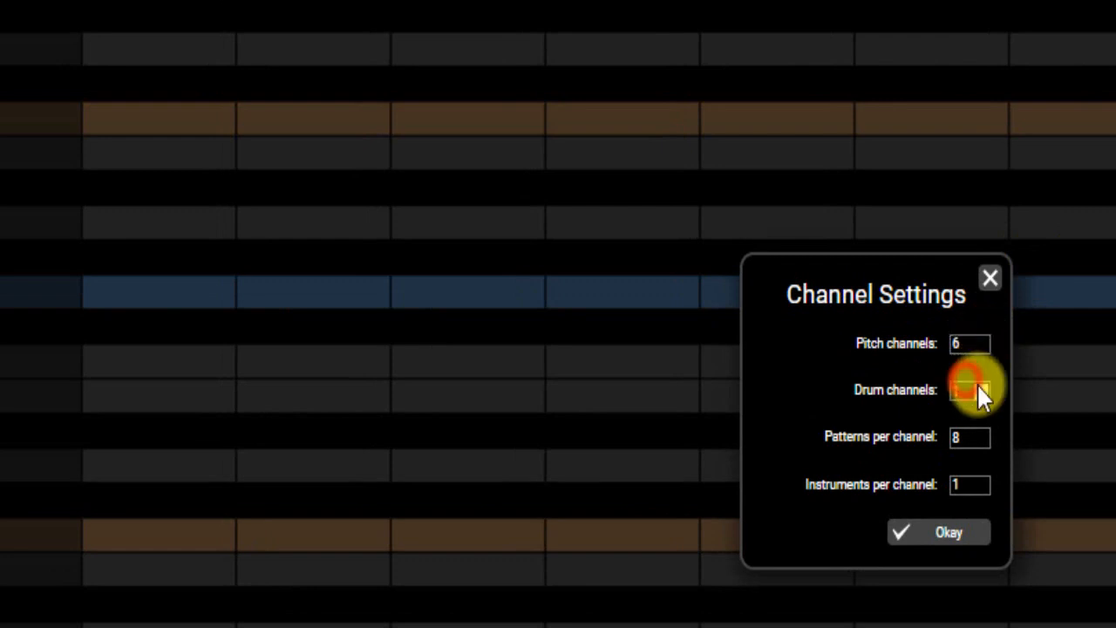
{"action": "left_click", "coordinate": [969, 436]}
{"action": "type", "text": "4"}
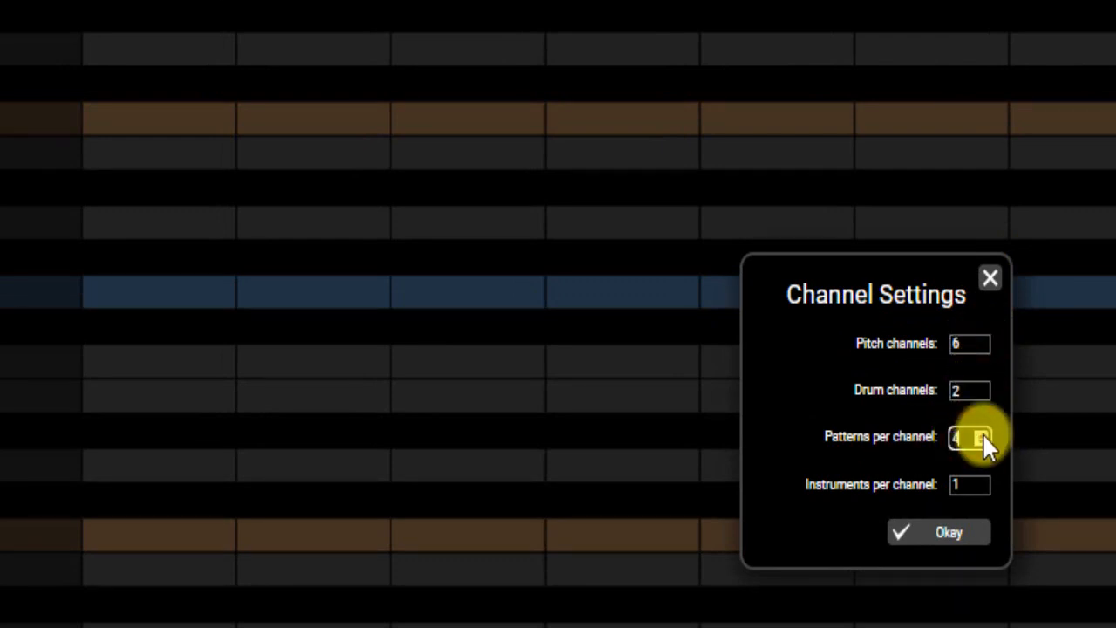
{"action": "type", "text": "2"}
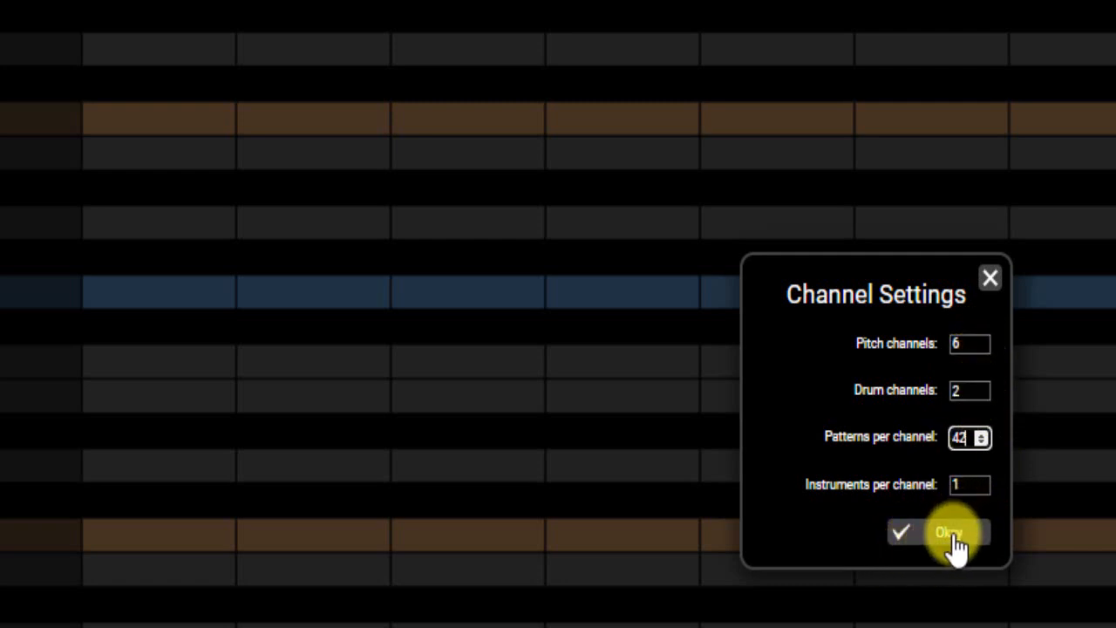
{"action": "left_click", "coordinate": [981, 486]}
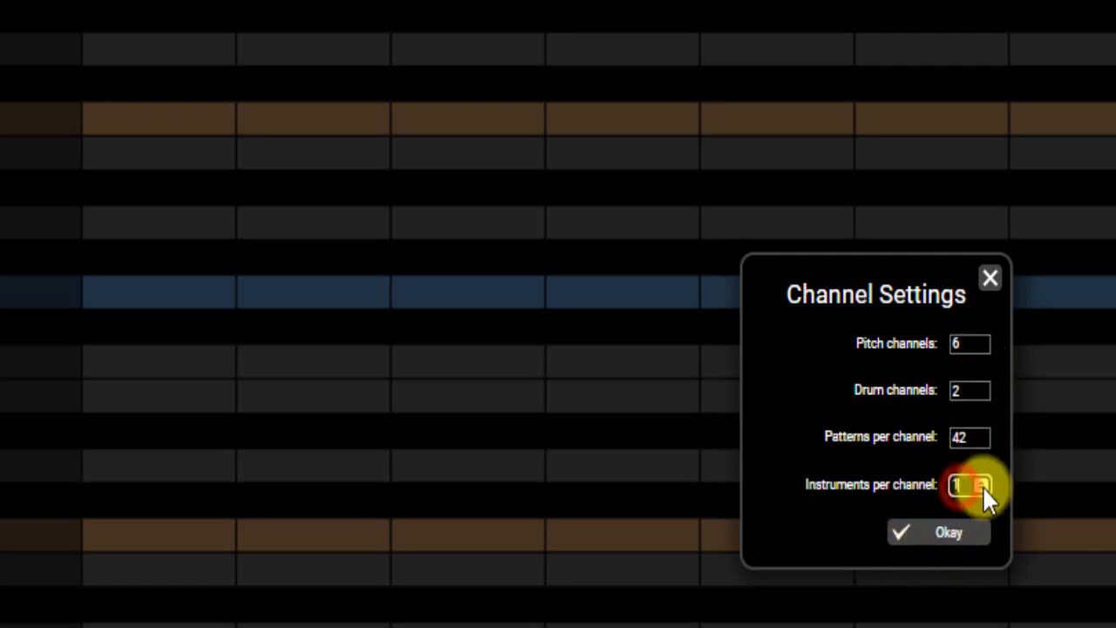
{"action": "left_click", "coordinate": [947, 534]}
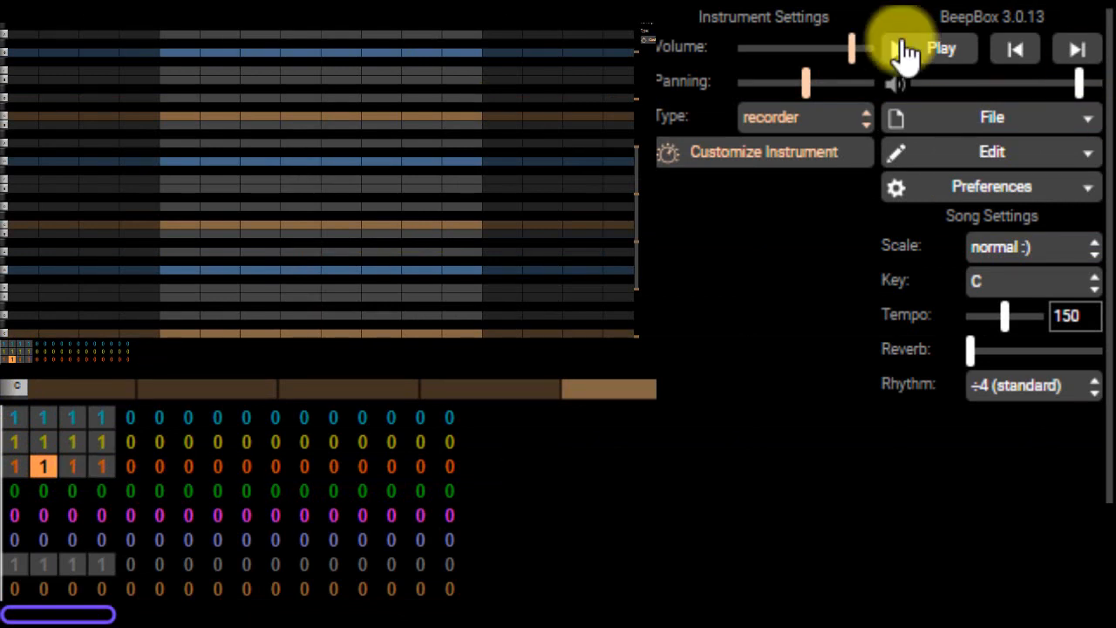
Browse the instrument presets and set the third channel's instrument type to slap bass 2.
{"action": "left_click", "coordinate": [834, 118]}
{"action": "scroll", "coordinate": [818, 250], "scroll_direction": "up", "scroll_amount": 20}
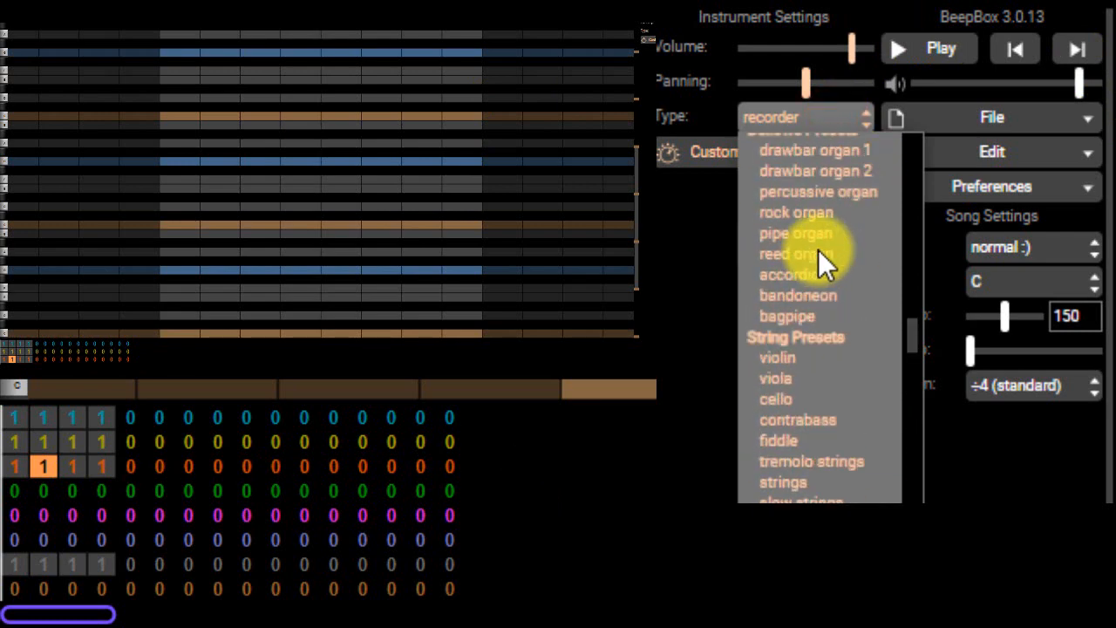
{"action": "scroll", "coordinate": [829, 336], "scroll_direction": "down", "scroll_amount": 5}
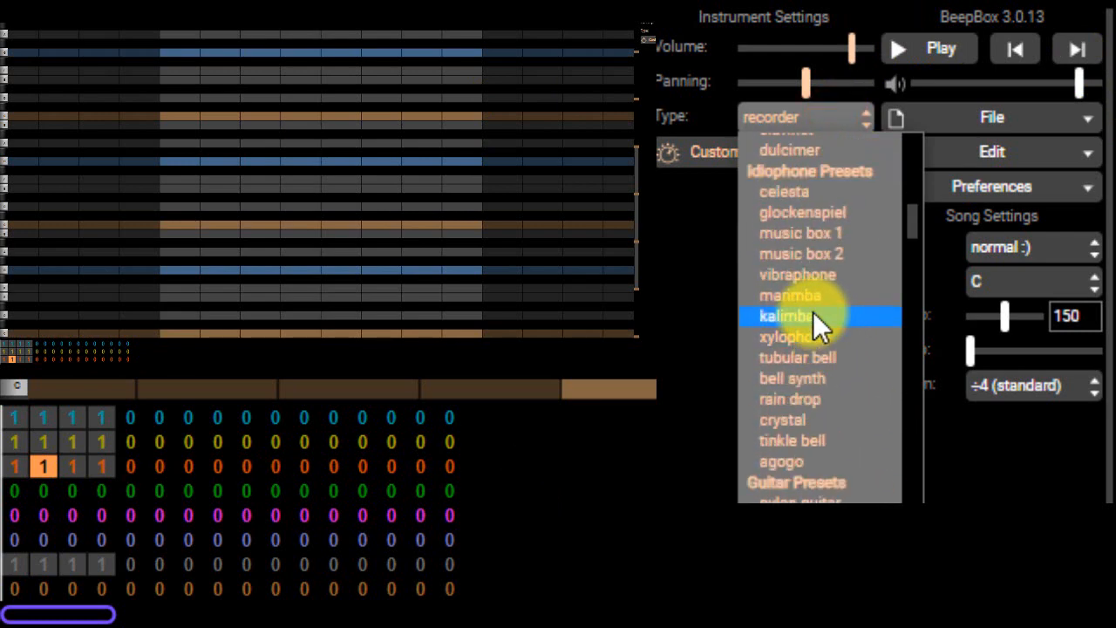
{"action": "key", "text": "b"}
{"action": "key", "text": "b"}
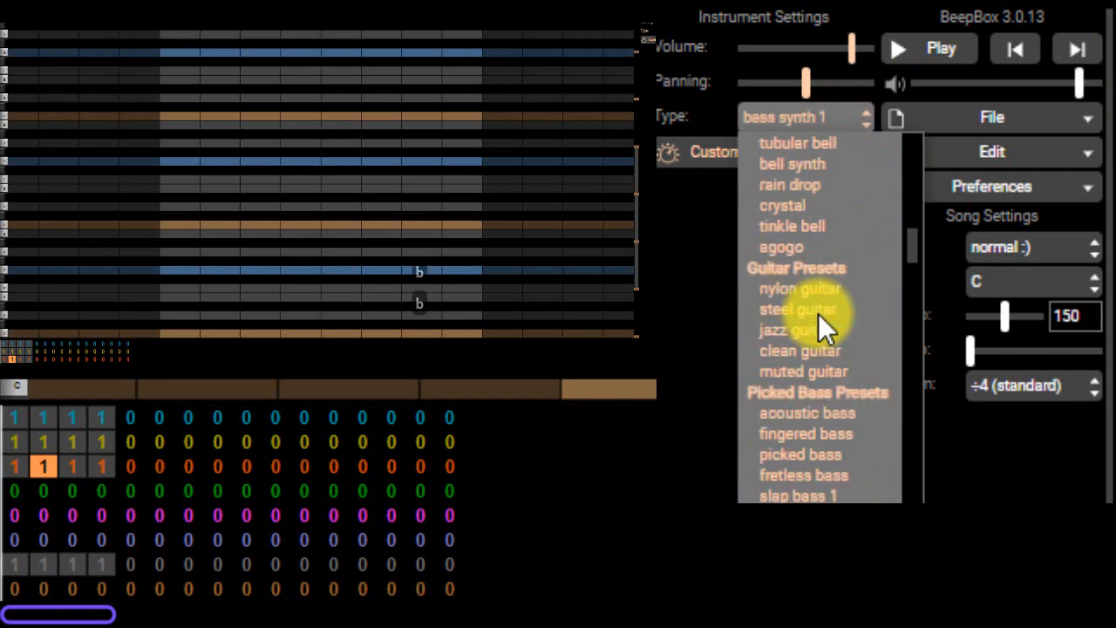
{"action": "scroll", "coordinate": [818, 318], "scroll_direction": "down", "scroll_amount": 4}
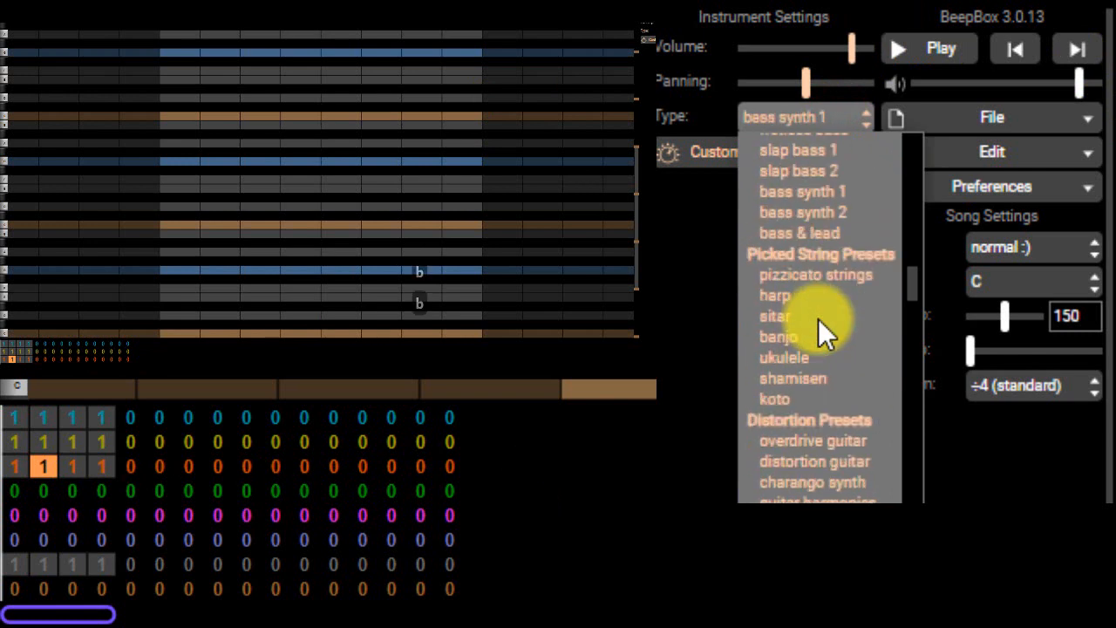
{"action": "scroll", "coordinate": [818, 319], "scroll_direction": "up", "scroll_amount": 4}
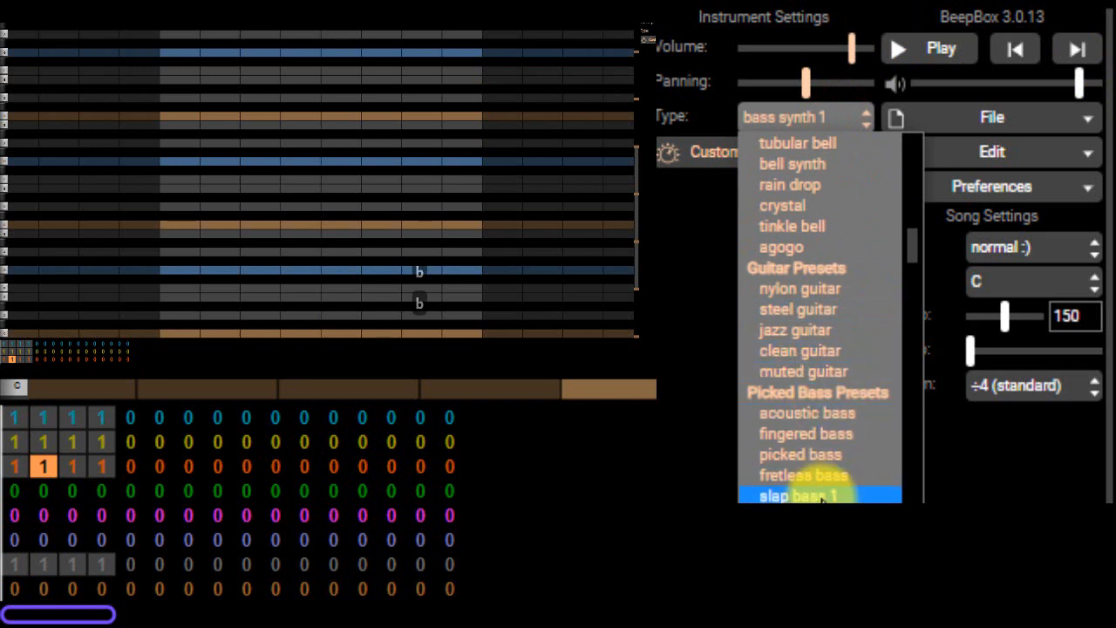
{"action": "left_click", "coordinate": [820, 497]}
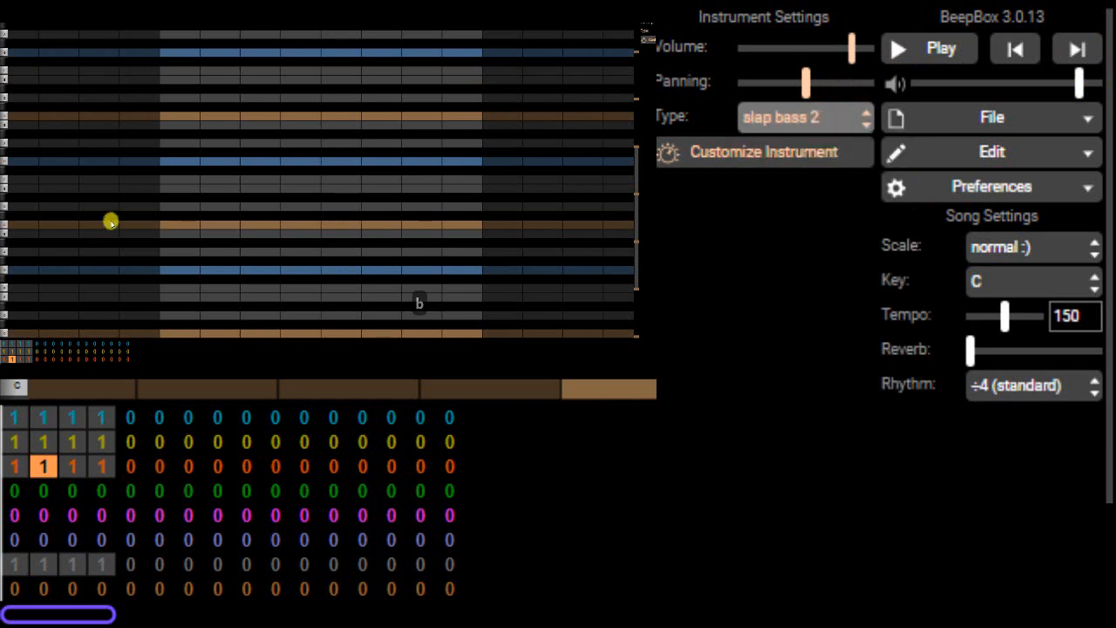
Draw a bass line around C in the third channel's second bar, with bent notes and a long last note that fades out.
{"action": "left_click", "coordinate": [171, 227]}
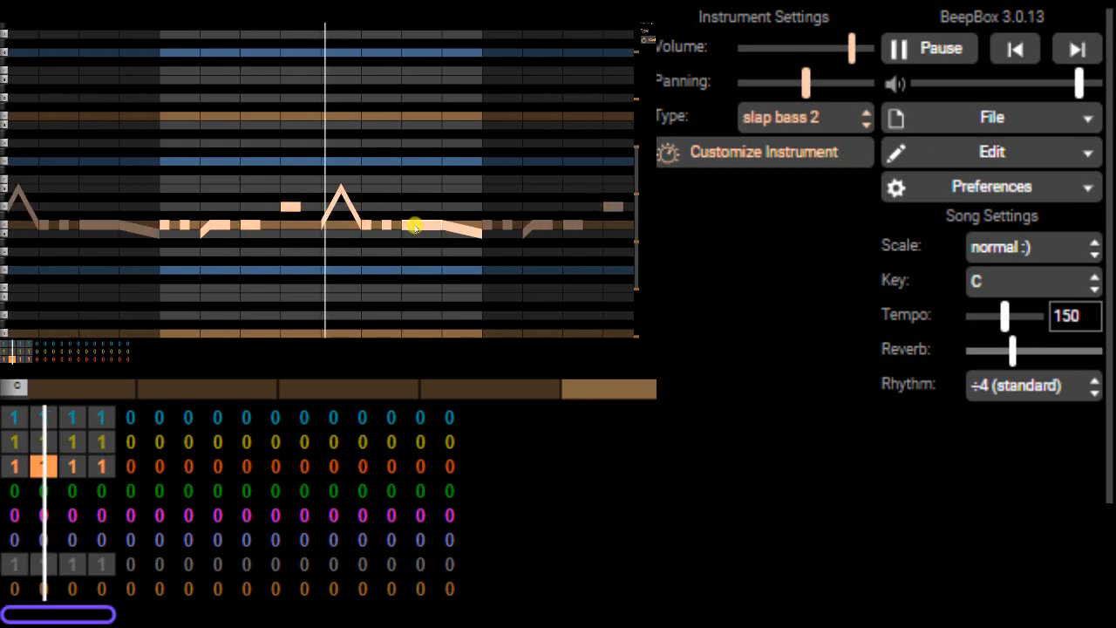
{"action": "left_click_drag", "start_coordinate": [471, 198], "coordinate": [483, 223]}
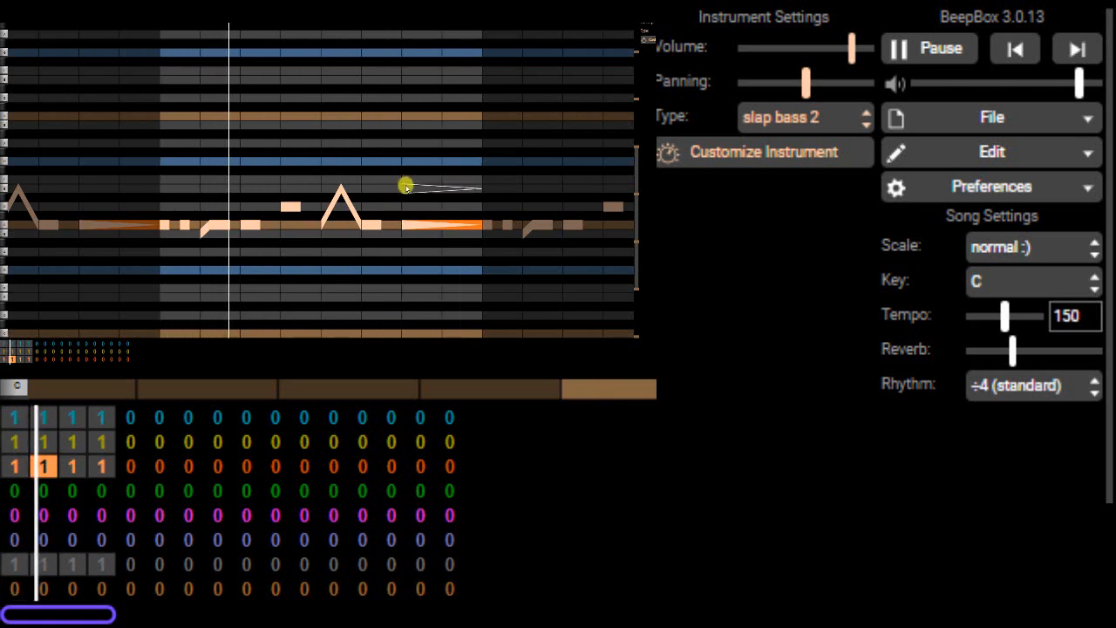
Copy the bass line into pattern 2 in the third channel's second bar and lower its notes two scale steps.
{"action": "left_click", "coordinate": [54, 463]}
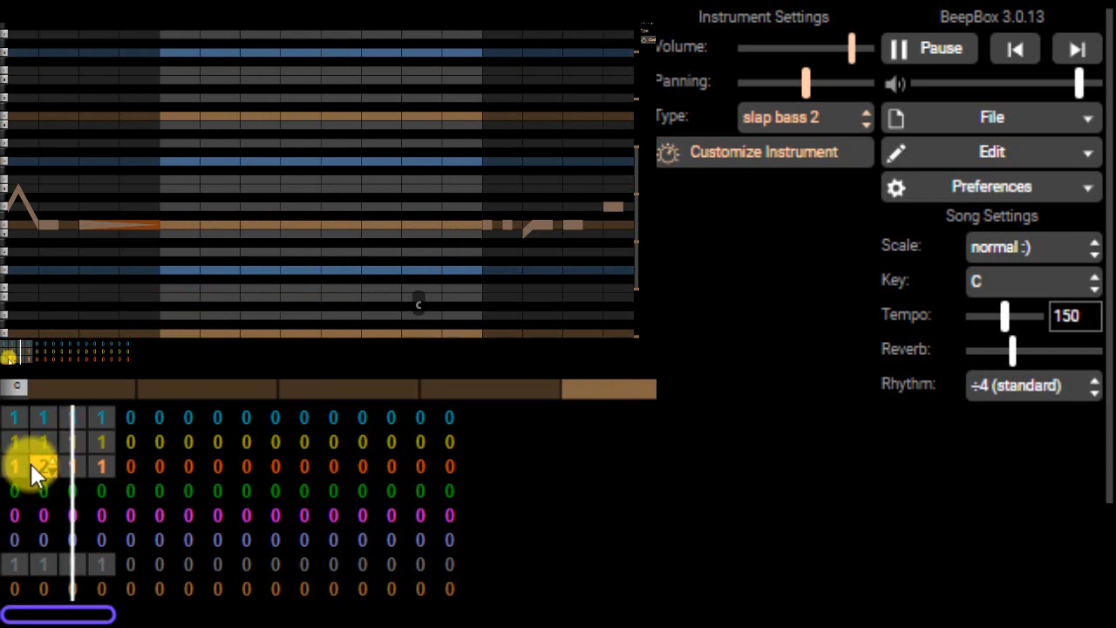
{"action": "key", "text": "v"}
{"action": "left_click", "coordinate": [230, 428]}
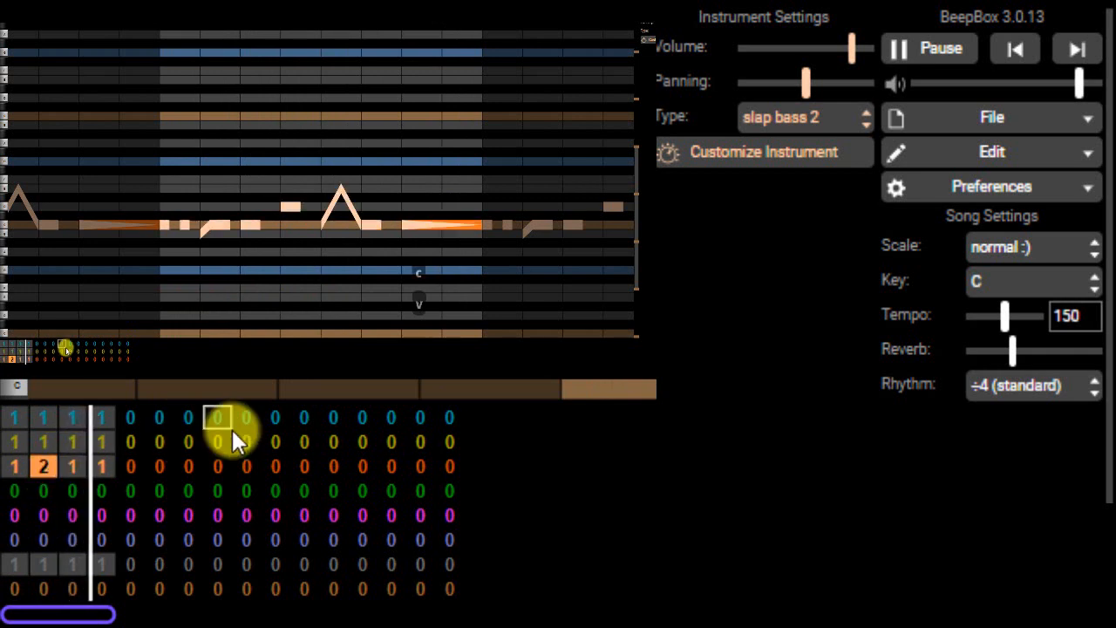
Assign pattern 2 to the third channel's fourth bar and replace its long fading last note with a short high F and a one-beat C.
{"action": "left_click", "coordinate": [99, 469]}
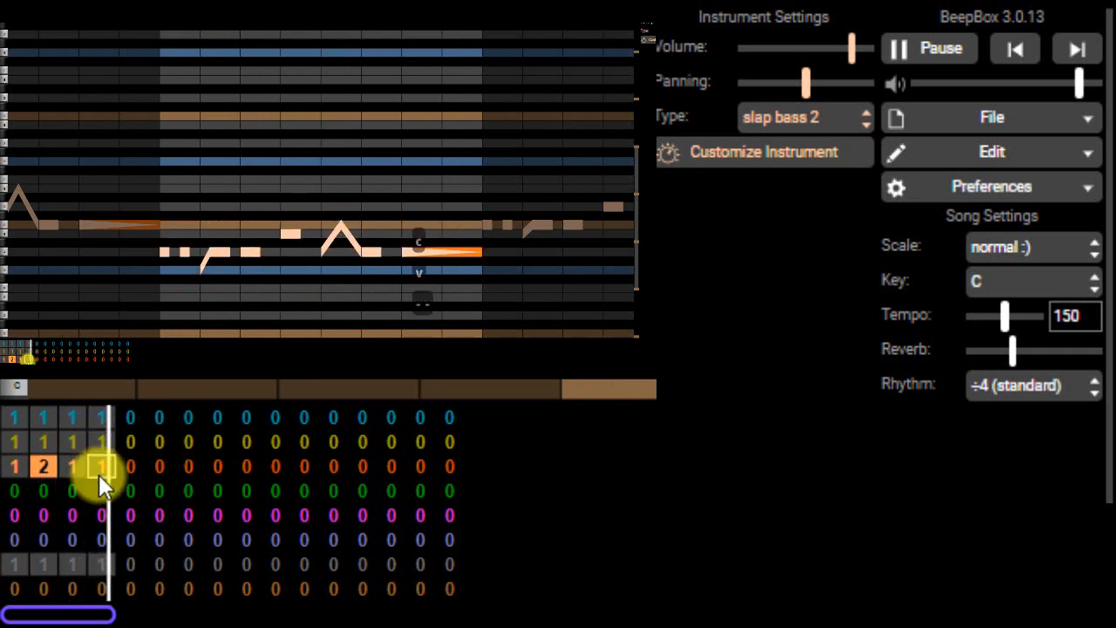
{"action": "key", "text": "2"}
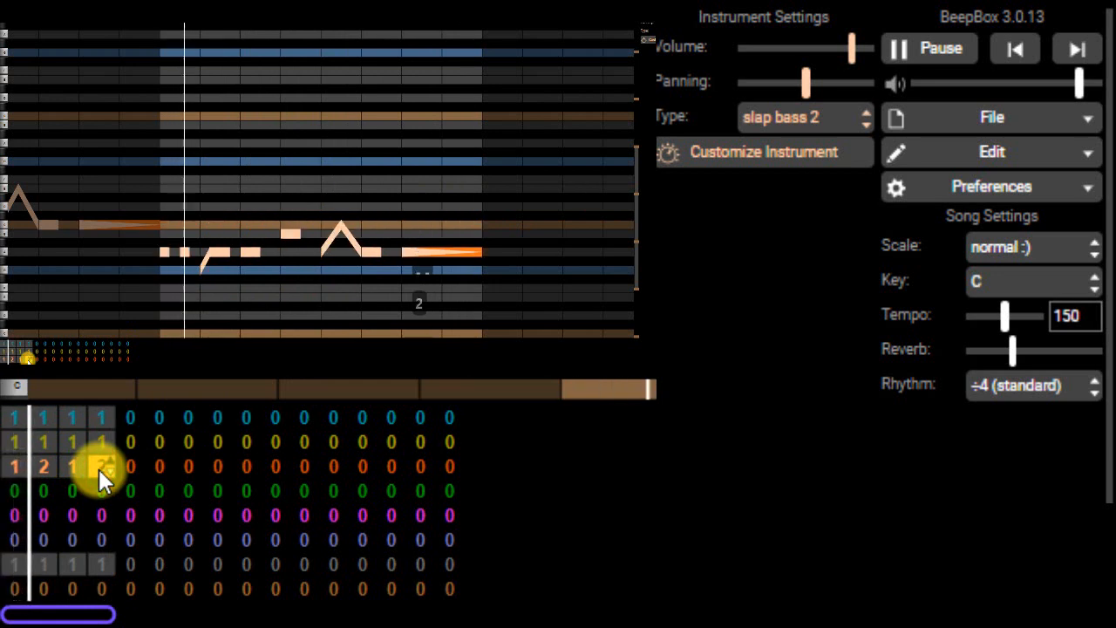
{"action": "left_click", "coordinate": [407, 253]}
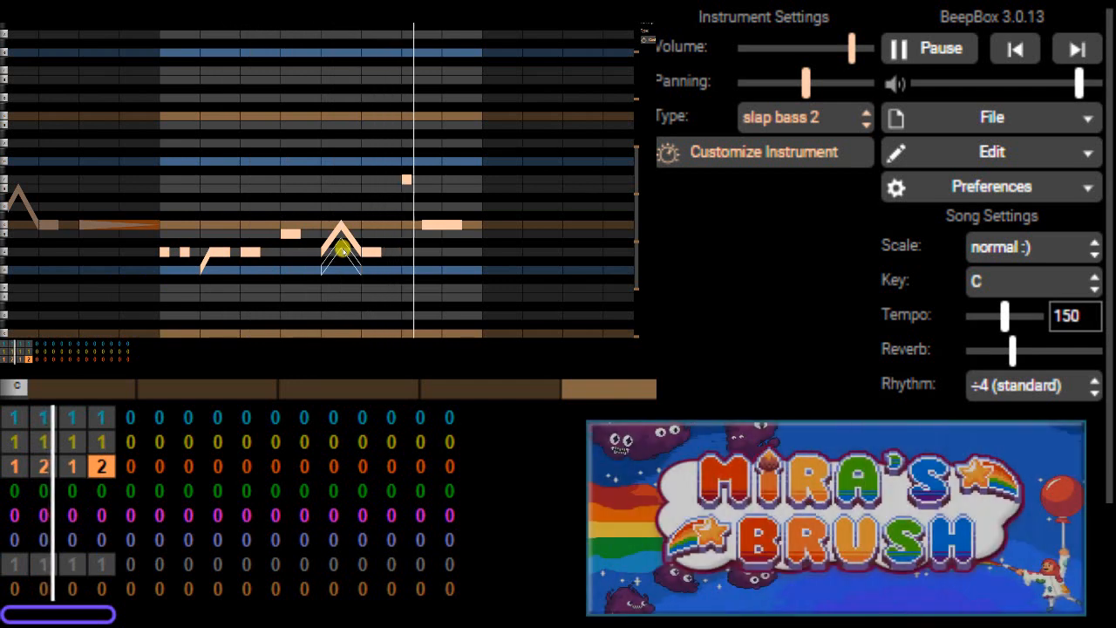
Place half-beat G and C notes together at the start of the first channel's first bar.
{"action": "left_click", "coordinate": [11, 418]}
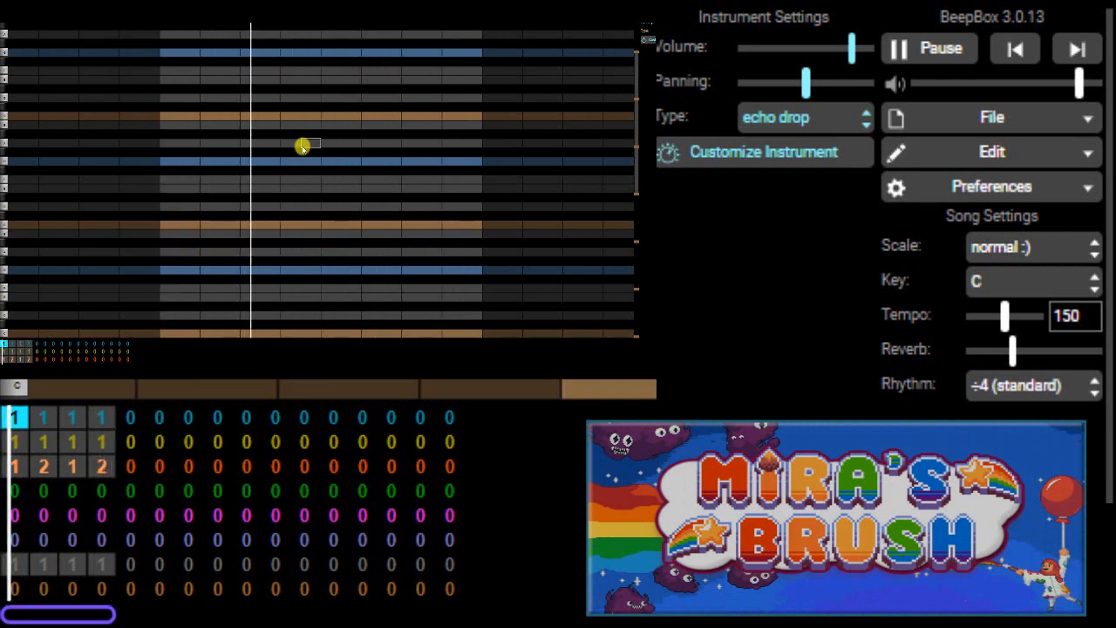
{"action": "left_click", "coordinate": [171, 162]}
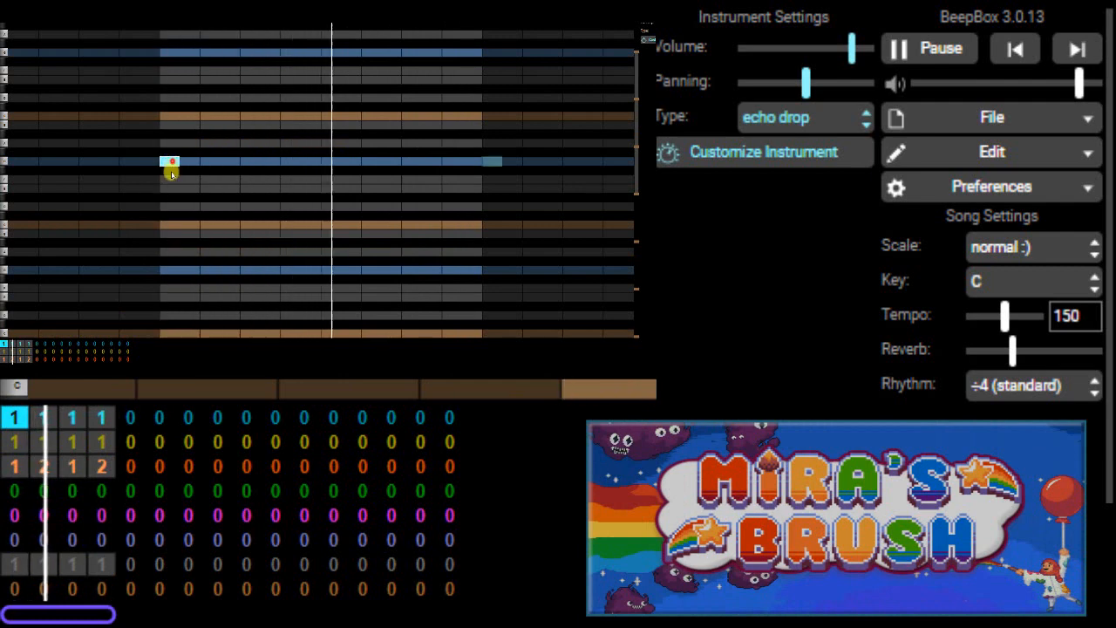
{"action": "left_click", "coordinate": [166, 220]}
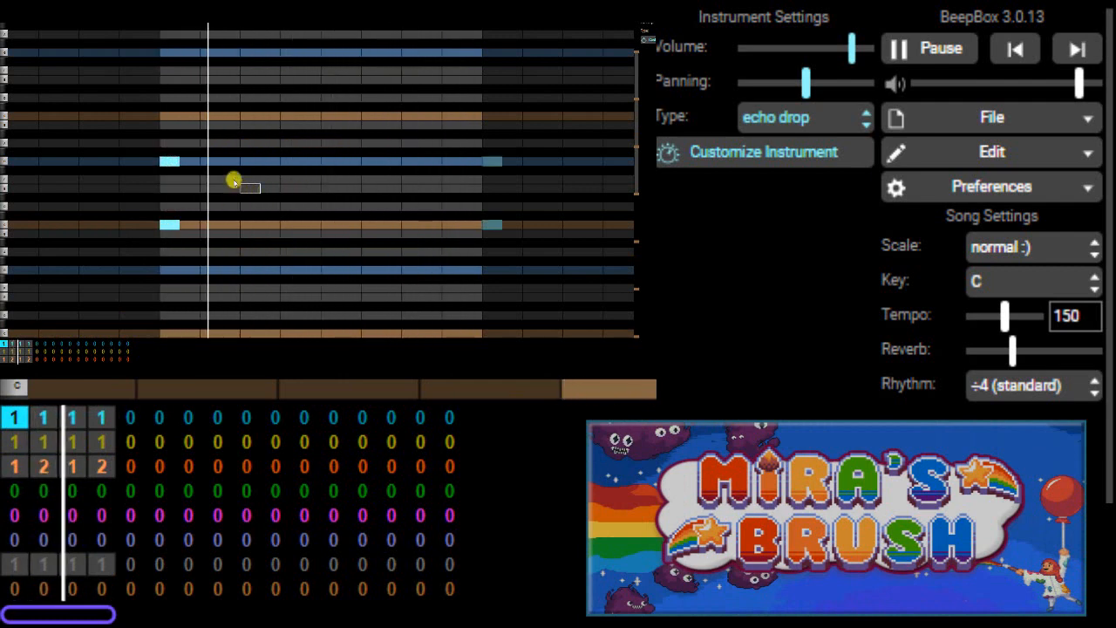
{"action": "left_click", "coordinate": [211, 162]}
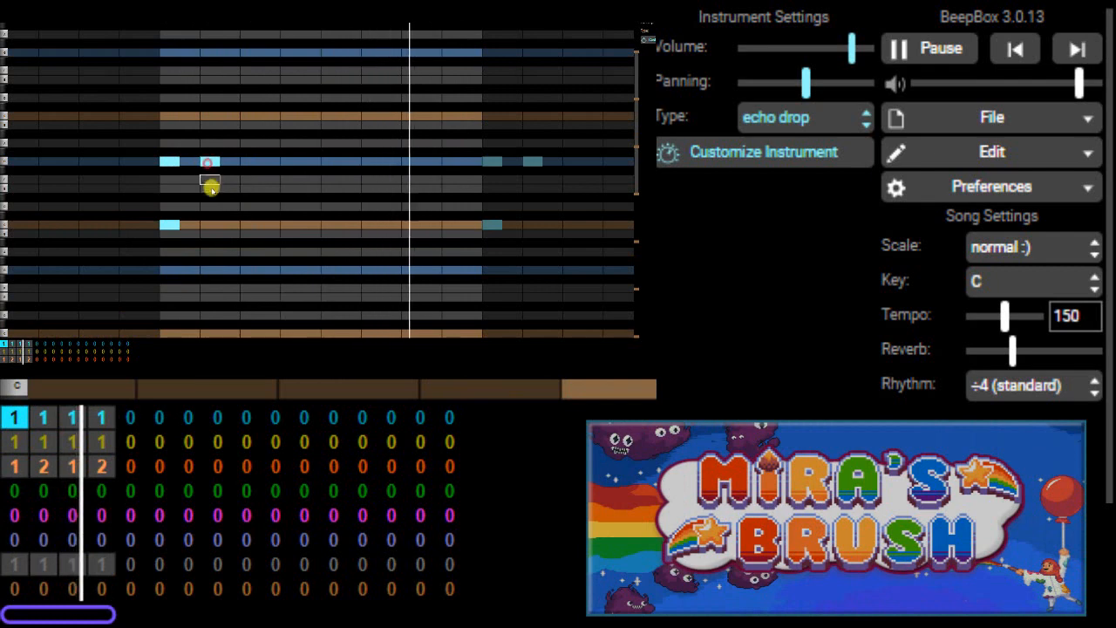
{"action": "left_click", "coordinate": [209, 203]}
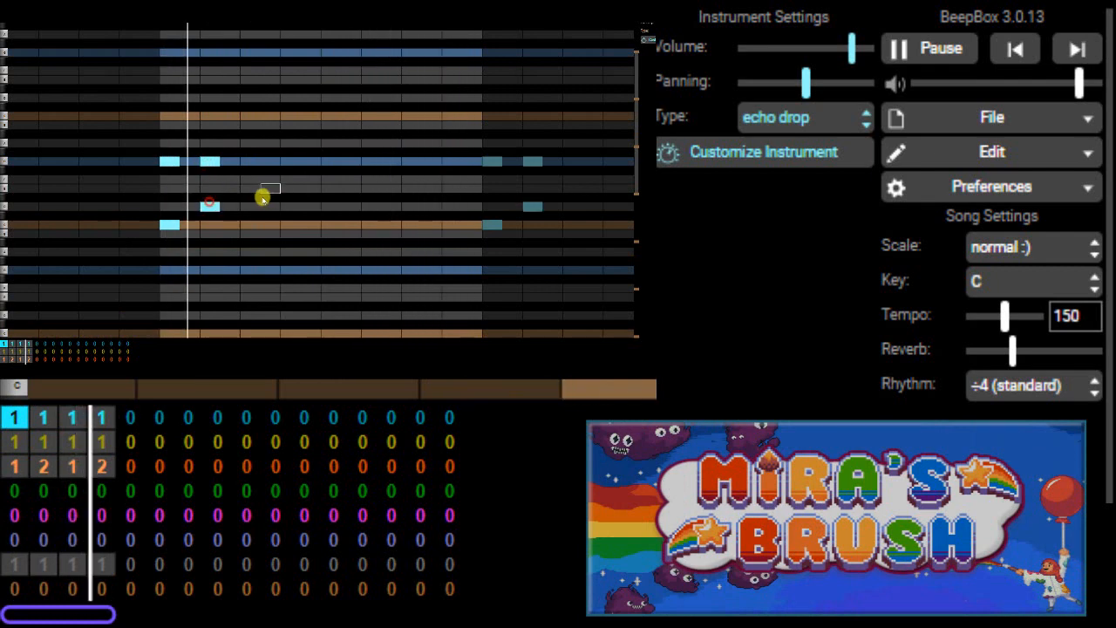
{"action": "left_click", "coordinate": [209, 204]}
{"action": "left_click", "coordinate": [212, 162]}
Add half-beat notes to the first channel's bar: C with the lower G on beat two, and G with C on beat four.
{"action": "left_click", "coordinate": [209, 225]}
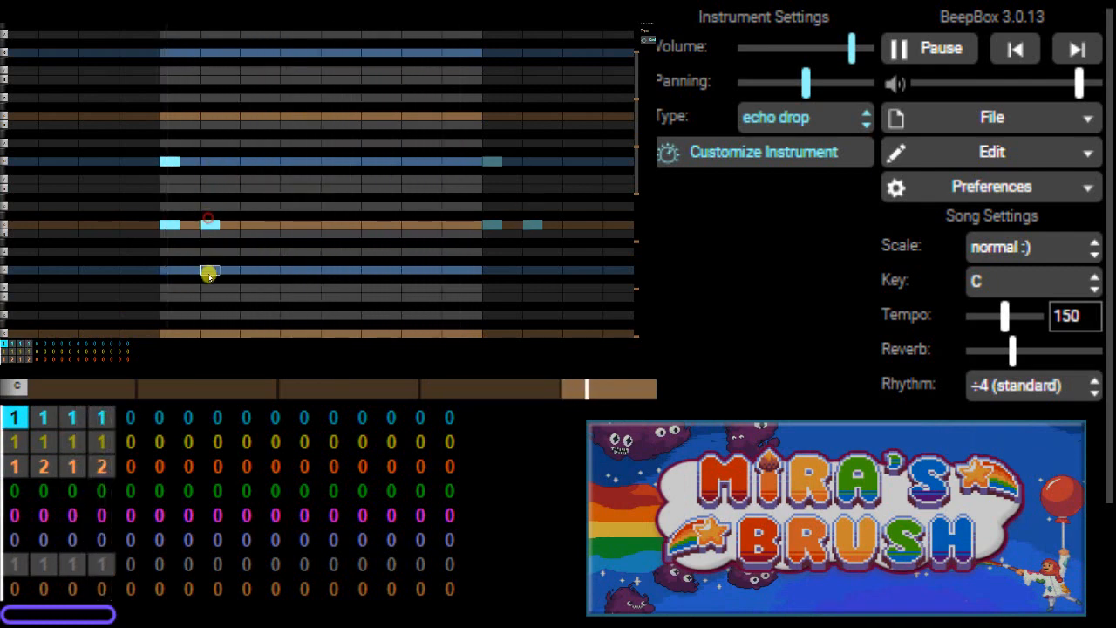
{"action": "left_click", "coordinate": [209, 269]}
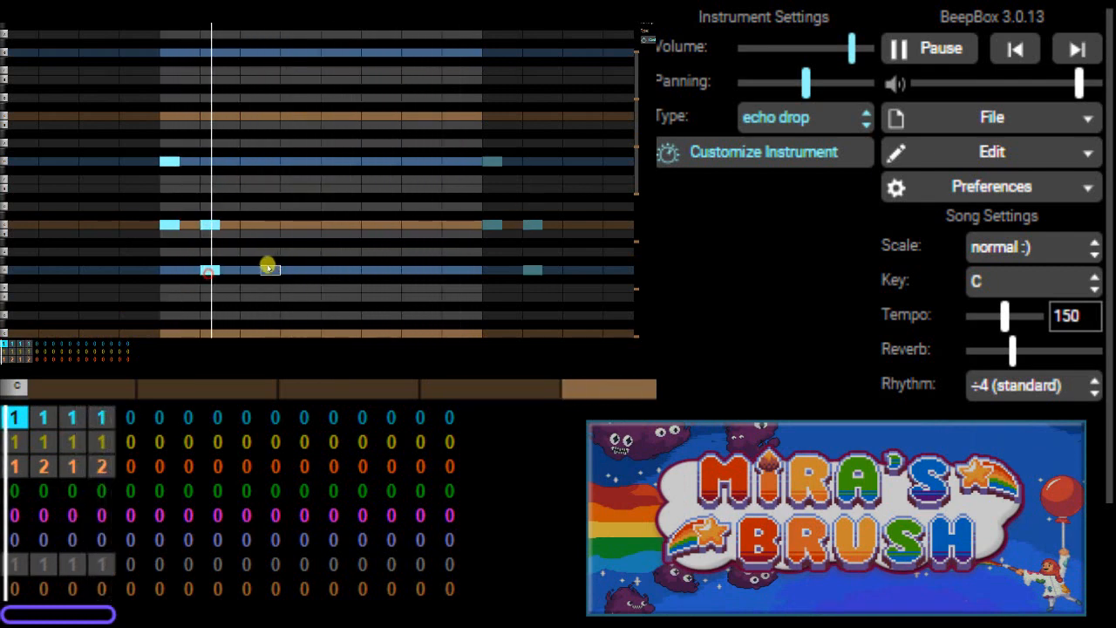
{"action": "left_click", "coordinate": [290, 161]}
{"action": "left_click", "coordinate": [290, 225]}
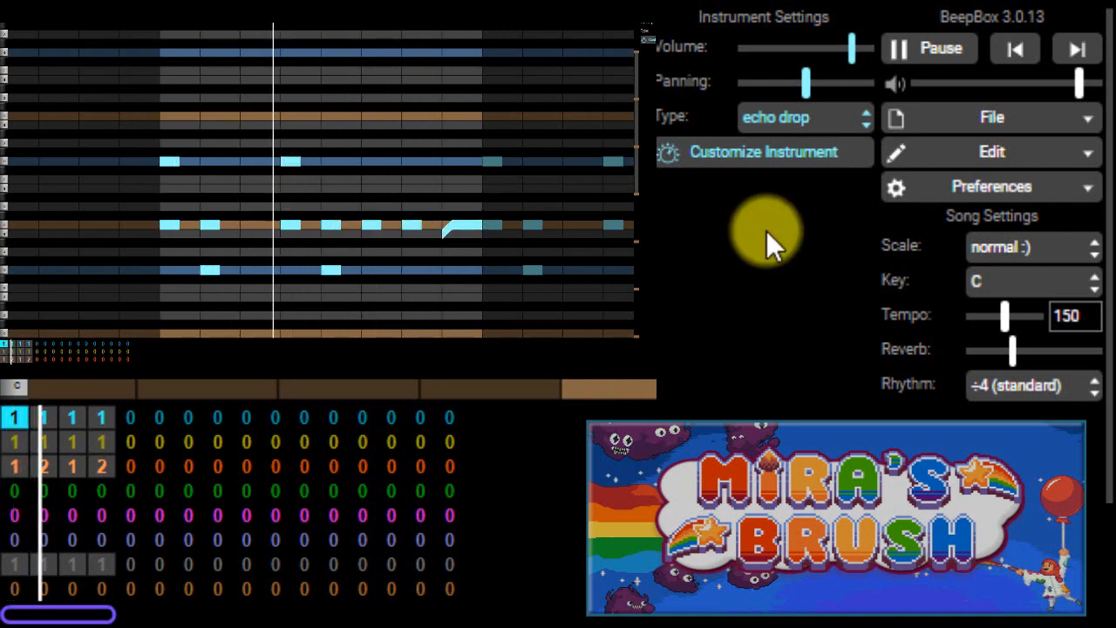
Set the first channel's instrument type to jazz guitar and remove the C from the chord on the fourth beat.
{"action": "left_click", "coordinate": [850, 135]}
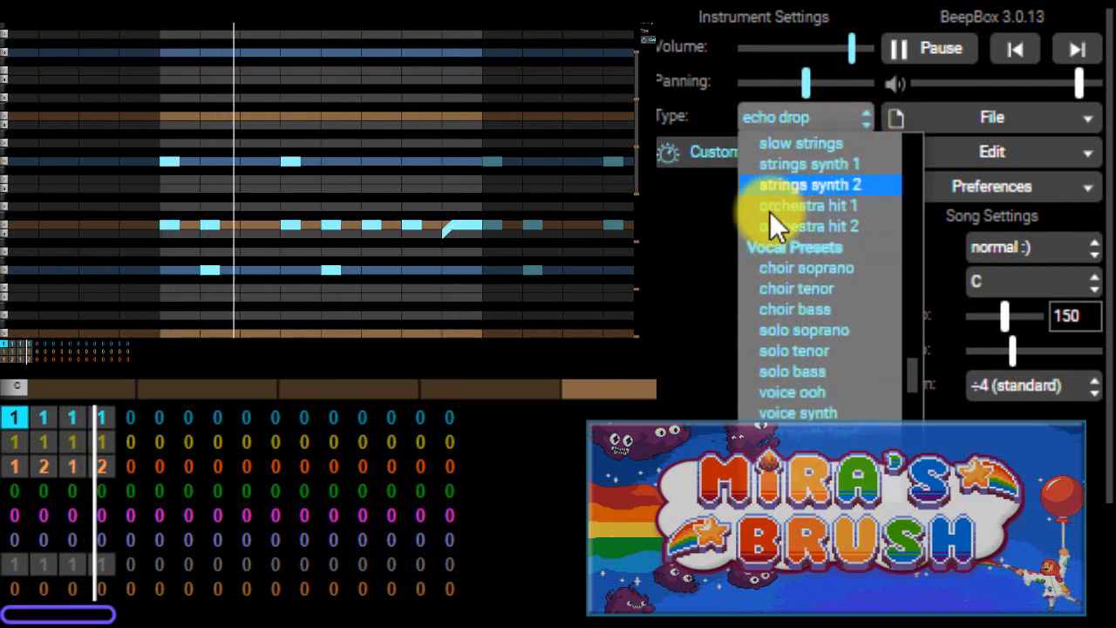
{"action": "scroll", "coordinate": [767, 227], "scroll_direction": "up", "scroll_amount": 10}
{"action": "scroll", "coordinate": [763, 300], "scroll_direction": "up", "scroll_amount": 10}
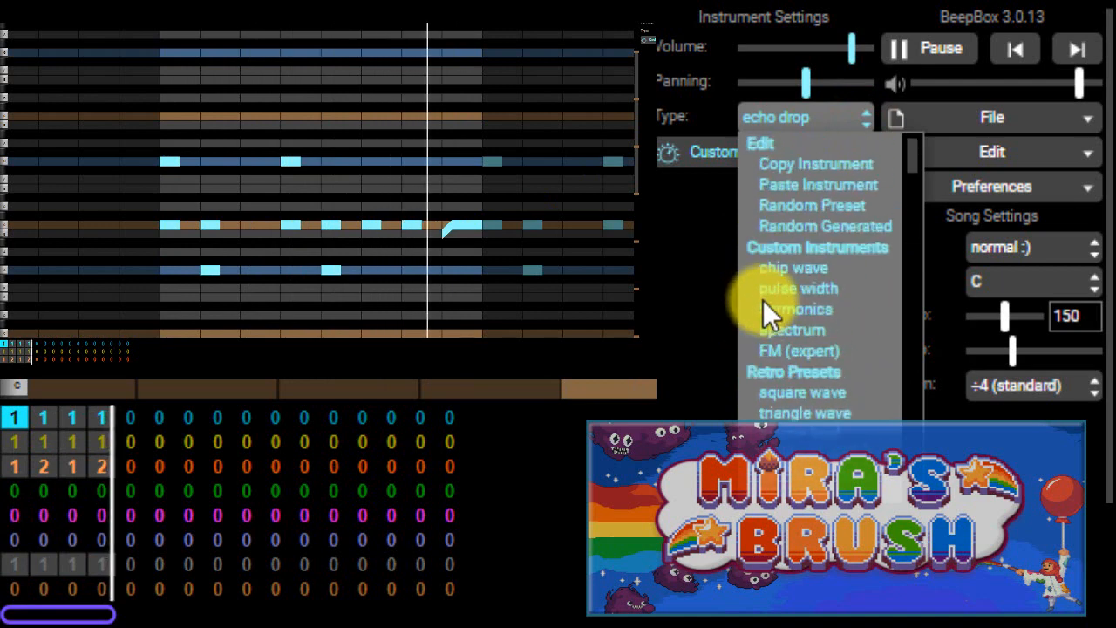
{"action": "scroll", "coordinate": [783, 412], "scroll_direction": "down", "scroll_amount": 5}
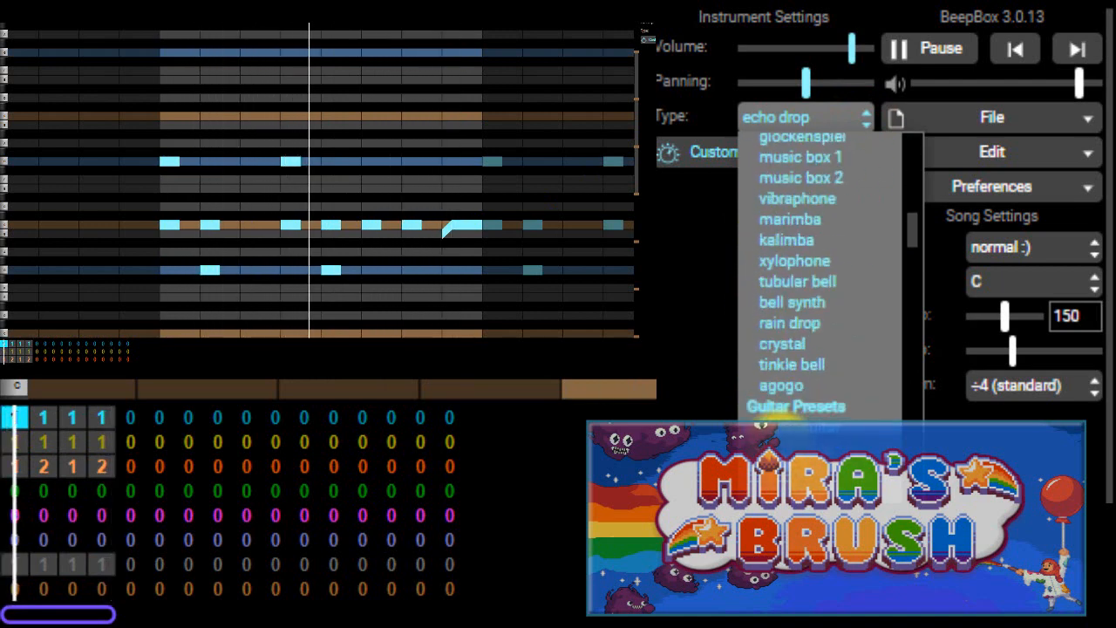
{"action": "left_click", "coordinate": [801, 426]}
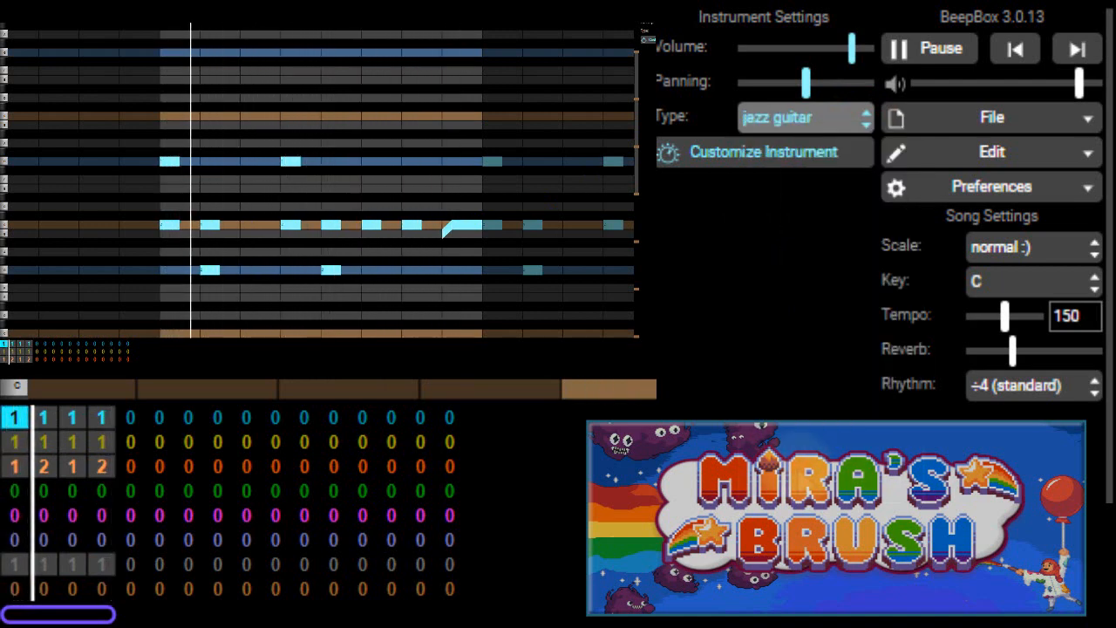
{"action": "left_click", "coordinate": [288, 224]}
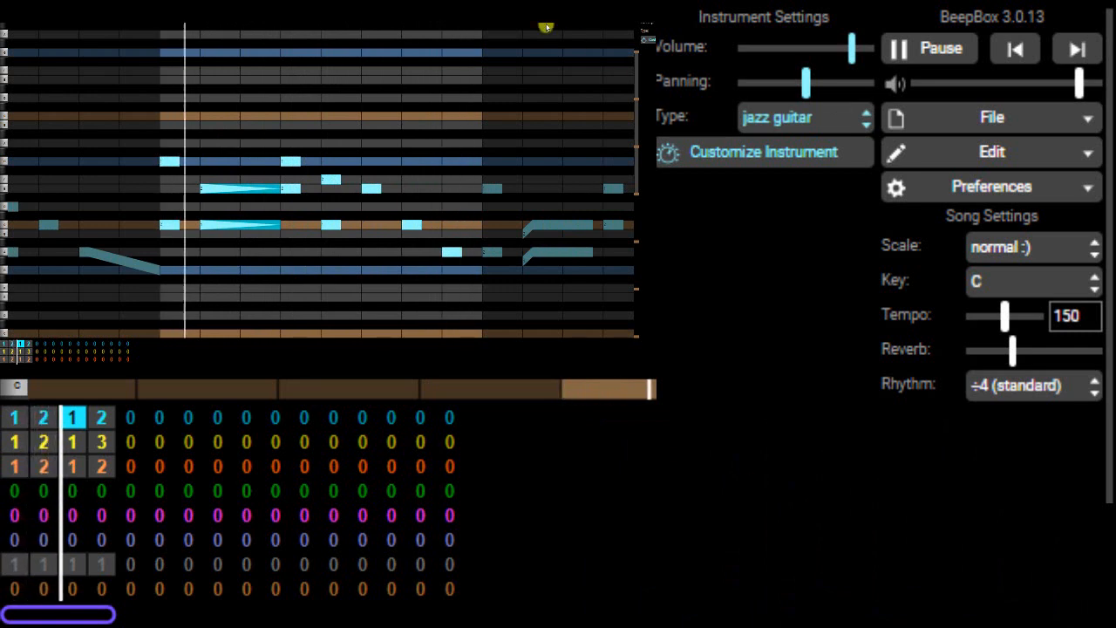
{"action": "left_click", "coordinate": [293, 113]}
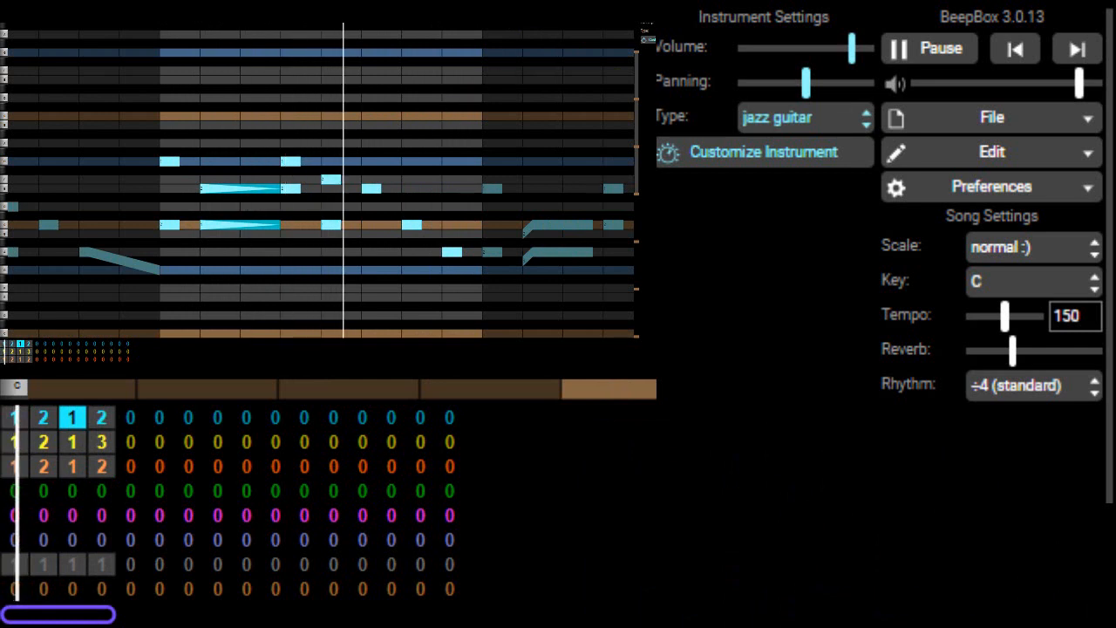
Change the first channel's instrument to the square wave preset and open its customization settings.
{"action": "left_click", "coordinate": [865, 118]}
{"action": "left_click_drag", "start_coordinate": [912, 227], "coordinate": [912, 145]}
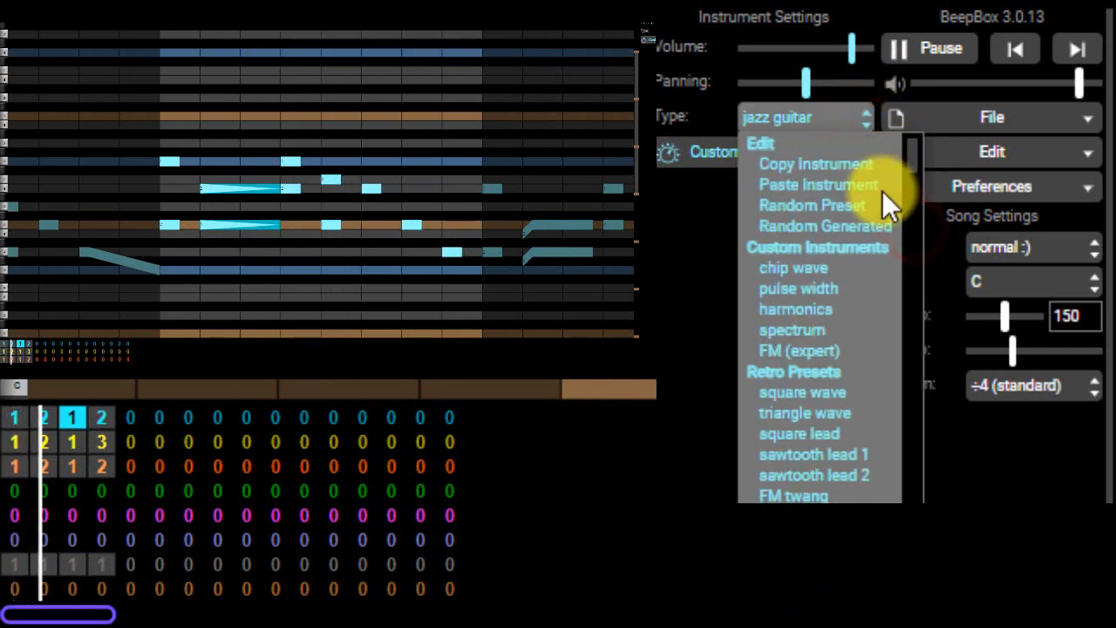
{"action": "left_click", "coordinate": [790, 395]}
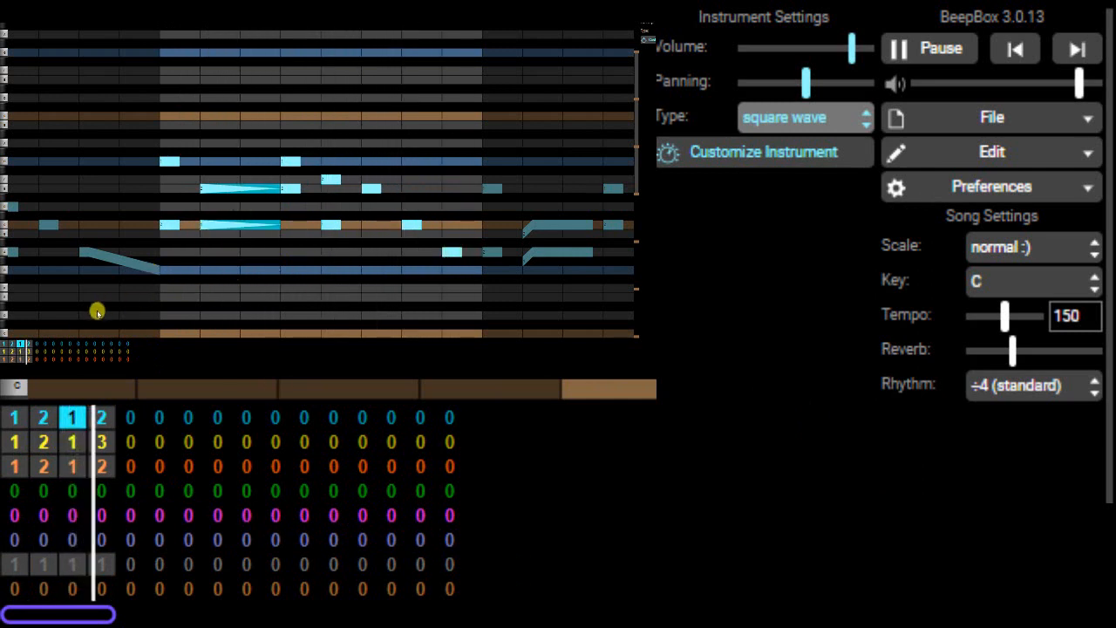
{"action": "left_click", "coordinate": [747, 153]}
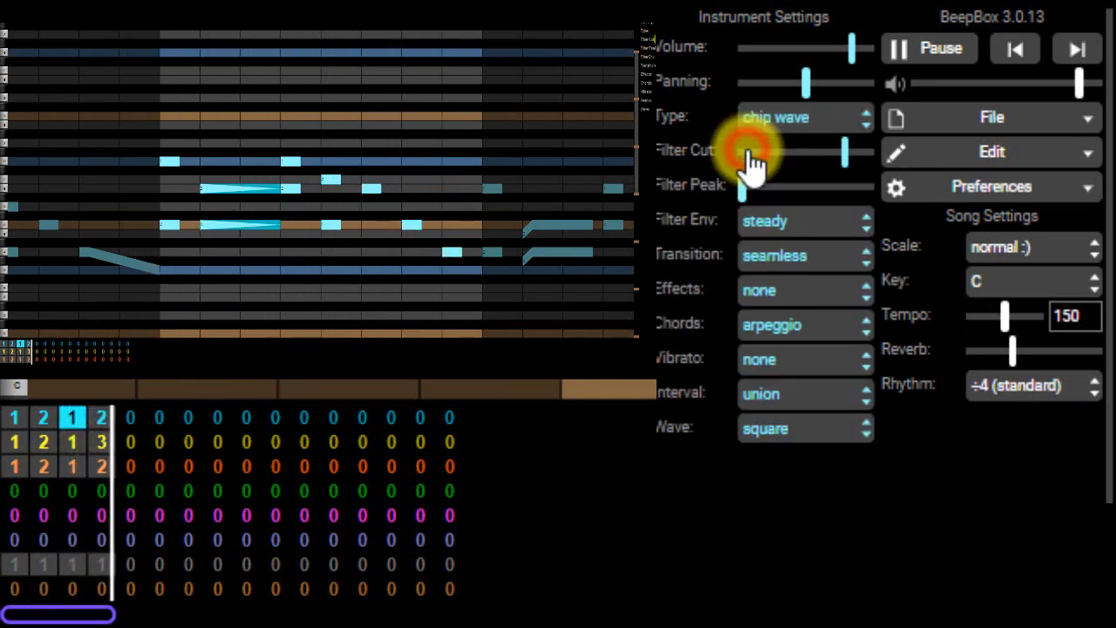
Set the chip wave instrument's chords to harmony and its effects to reverb.
{"action": "left_click", "coordinate": [839, 338]}
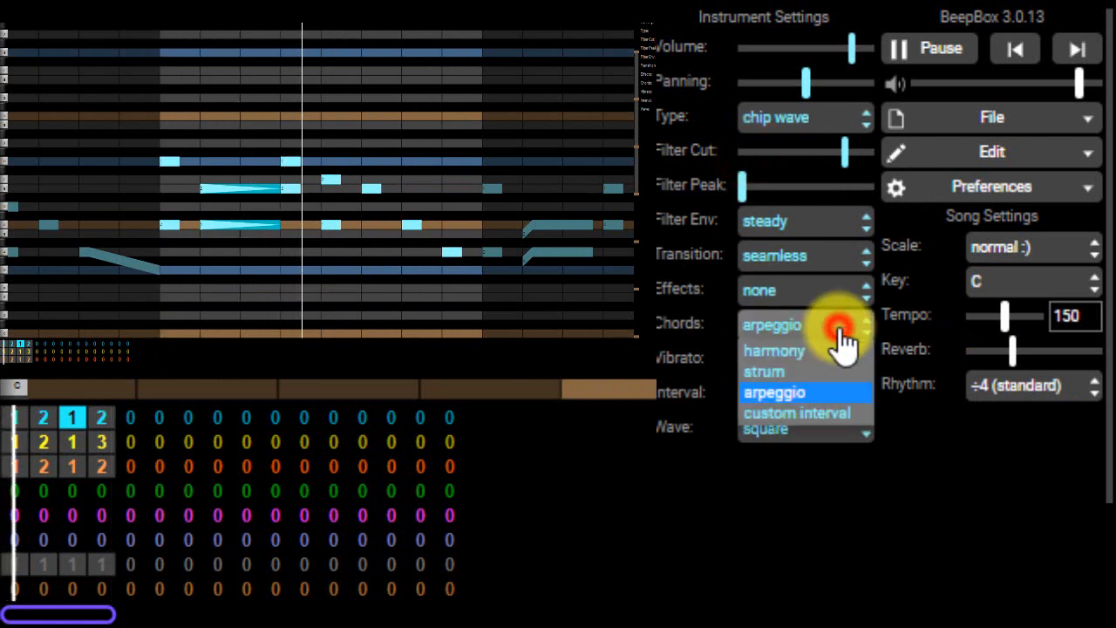
{"action": "left_click", "coordinate": [788, 357]}
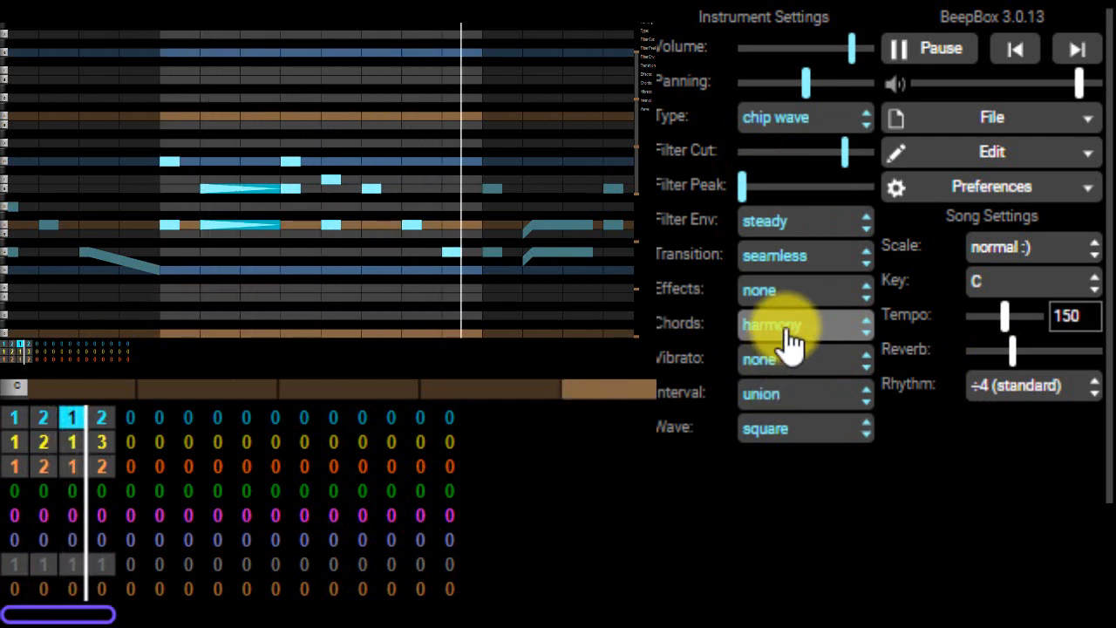
{"action": "left_click", "coordinate": [811, 277]}
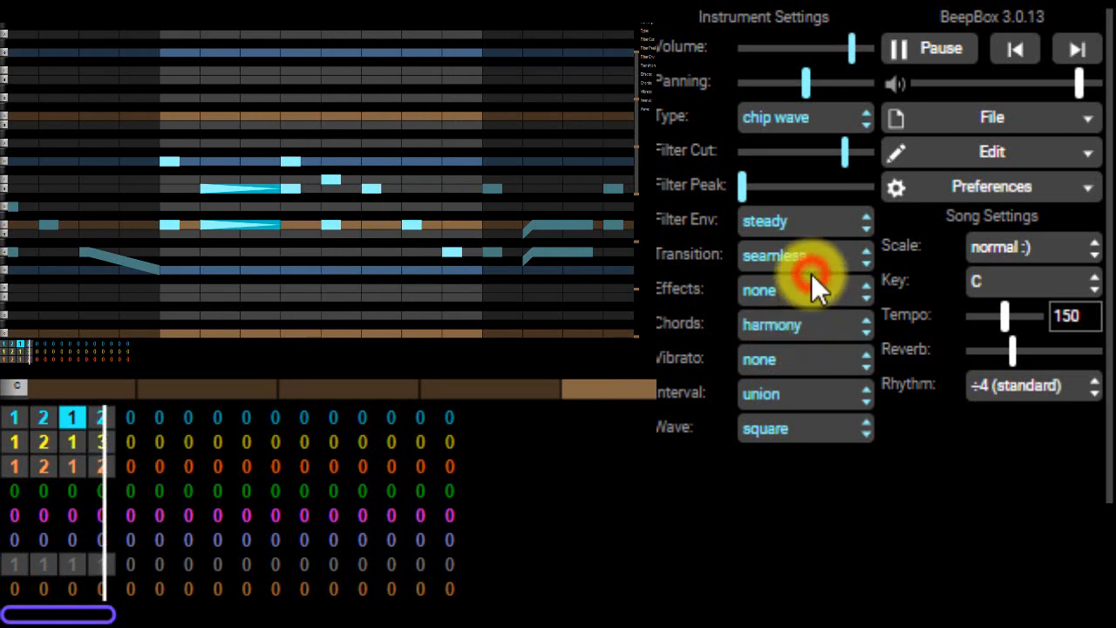
{"action": "left_click", "coordinate": [804, 335]}
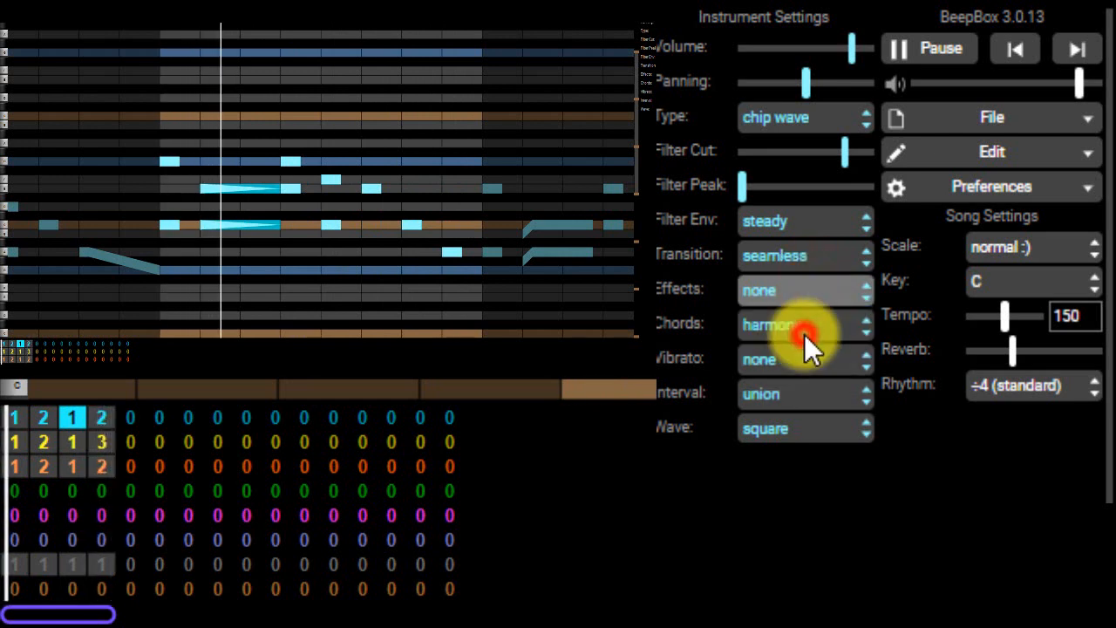
Set the chip wave instrument's vibrato to delayed and its interval to honky tonk.
{"action": "left_click", "coordinate": [820, 375]}
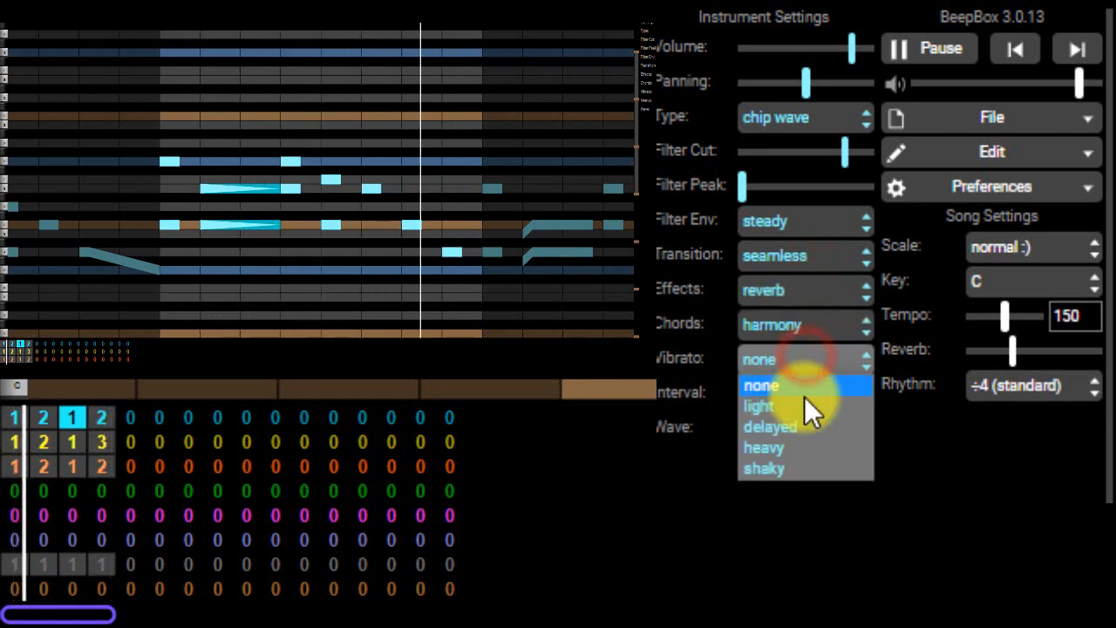
{"action": "left_click", "coordinate": [802, 425]}
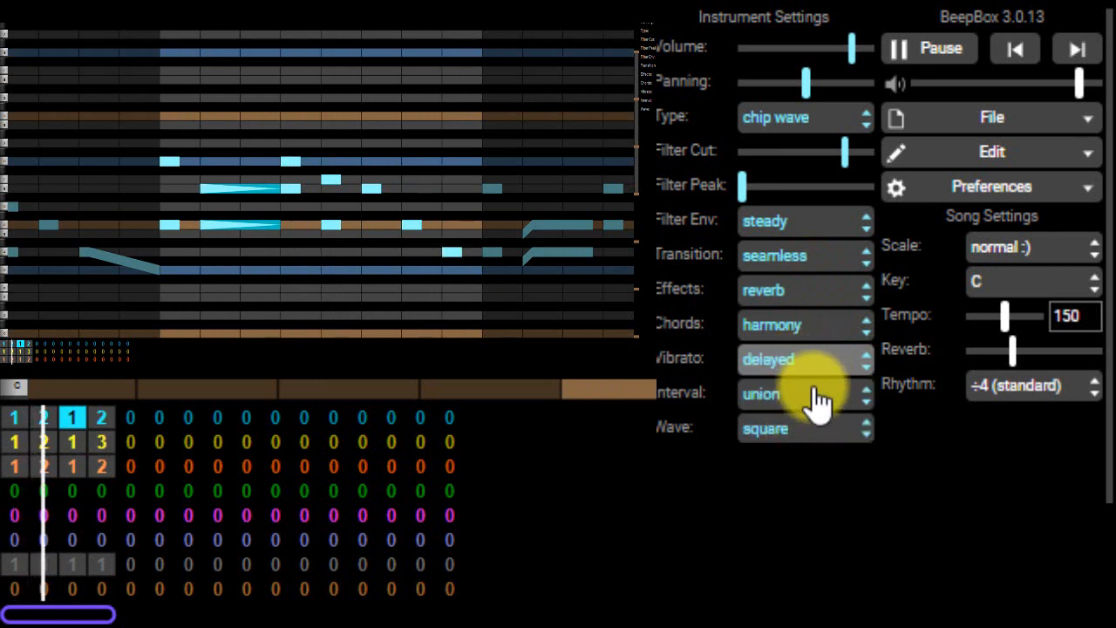
{"action": "left_click", "coordinate": [811, 394]}
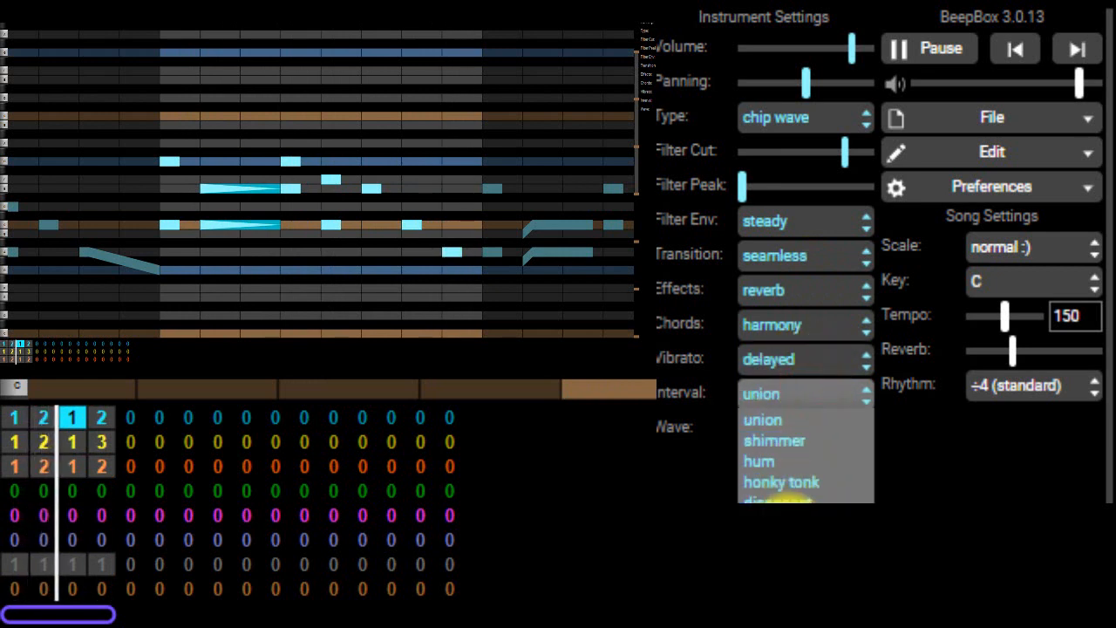
{"action": "left_click", "coordinate": [790, 482]}
Set the chip wave instrument's waveform to 1/8 pulse and bring up the waveform choices again.
{"action": "left_click", "coordinate": [842, 431]}
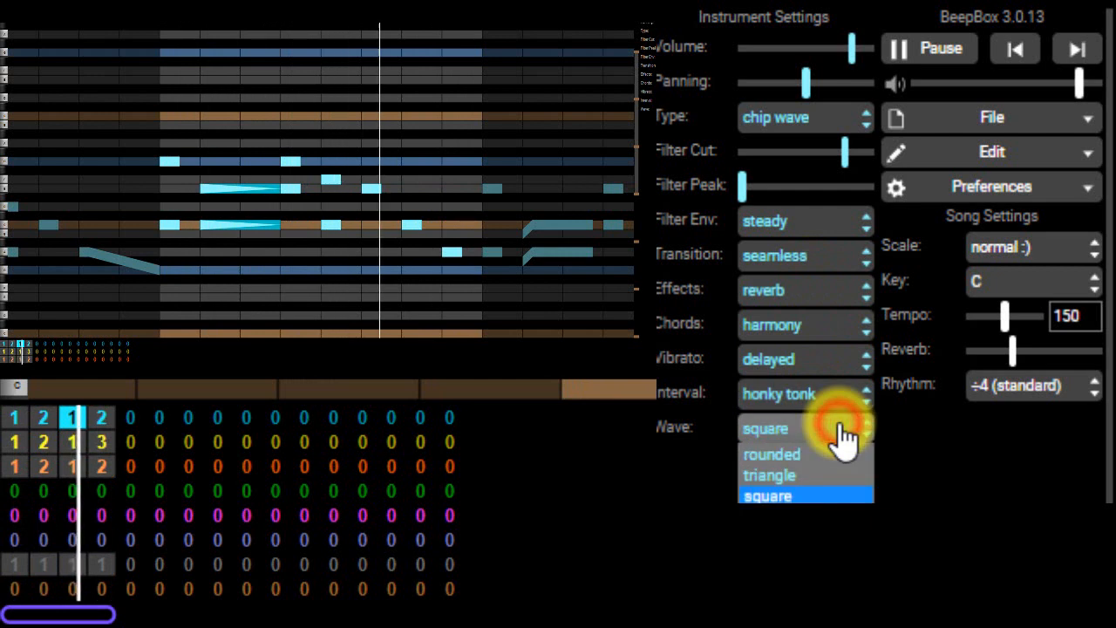
{"action": "left_click", "coordinate": [837, 495]}
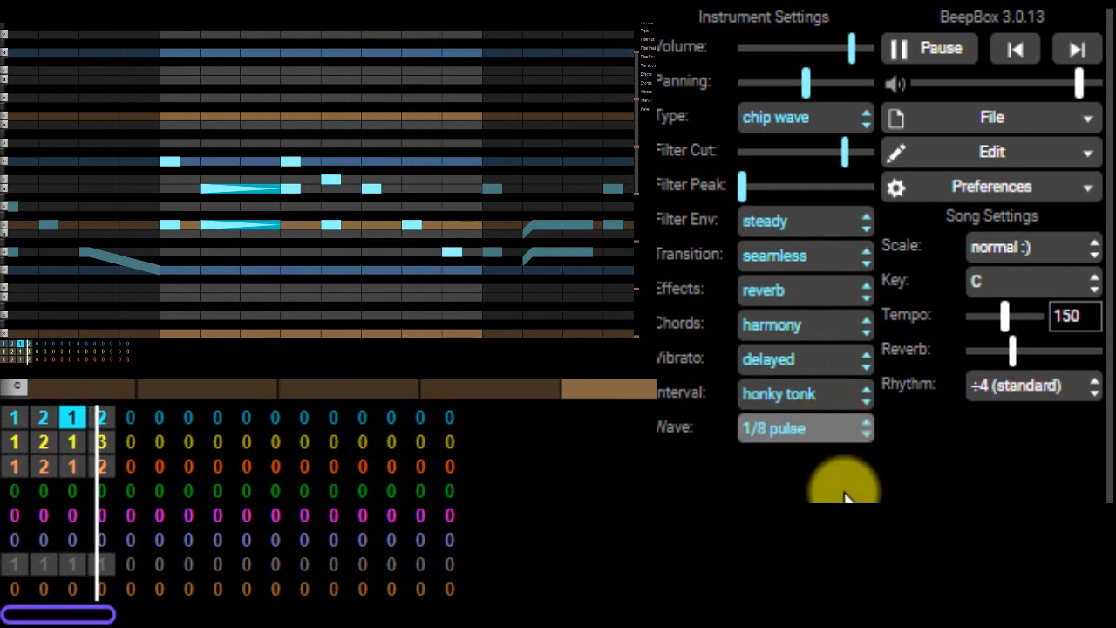
{"action": "left_click", "coordinate": [840, 427]}
{"action": "left_click", "coordinate": [750, 494]}
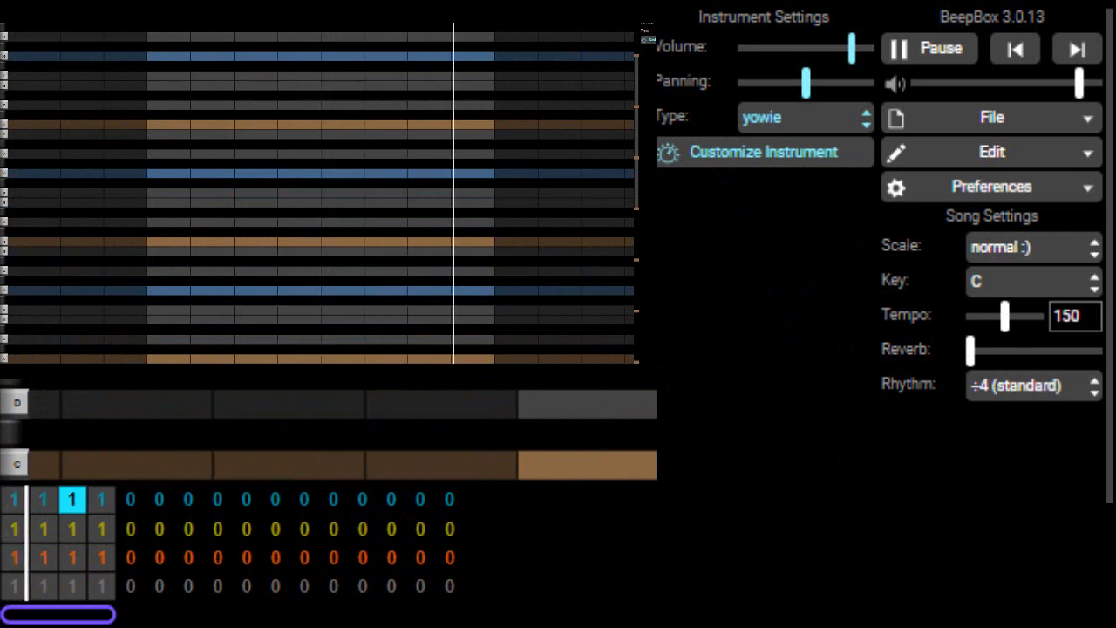
Replace the first channel's yowie instrument with the square wave preset and show its detailed settings.
{"action": "left_click", "coordinate": [865, 120]}
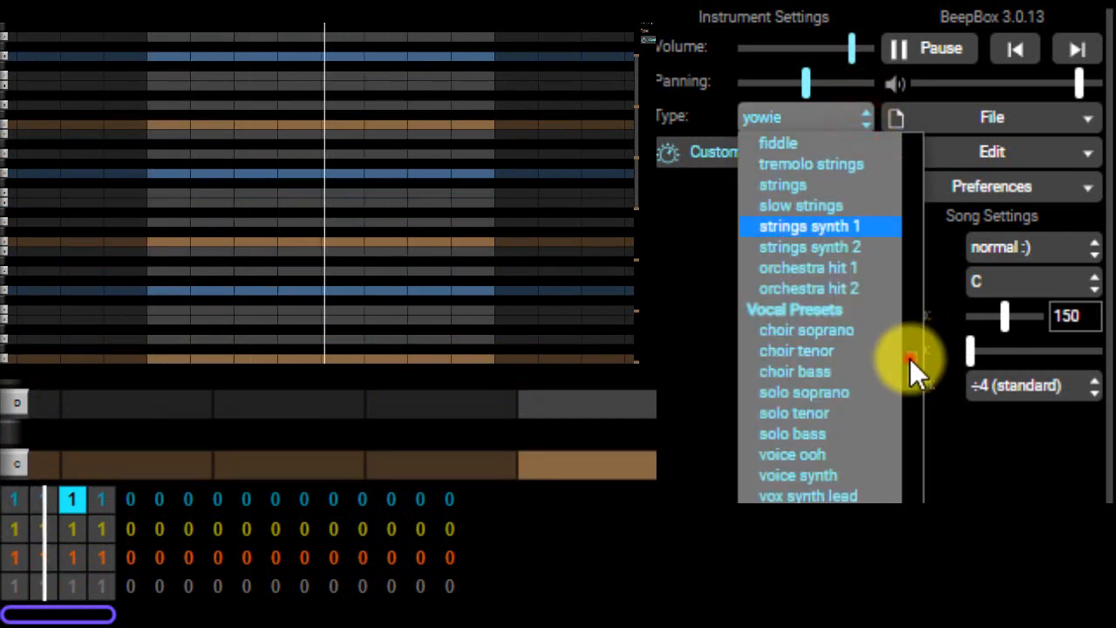
{"action": "left_click_drag", "start_coordinate": [909, 358], "coordinate": [908, 113]}
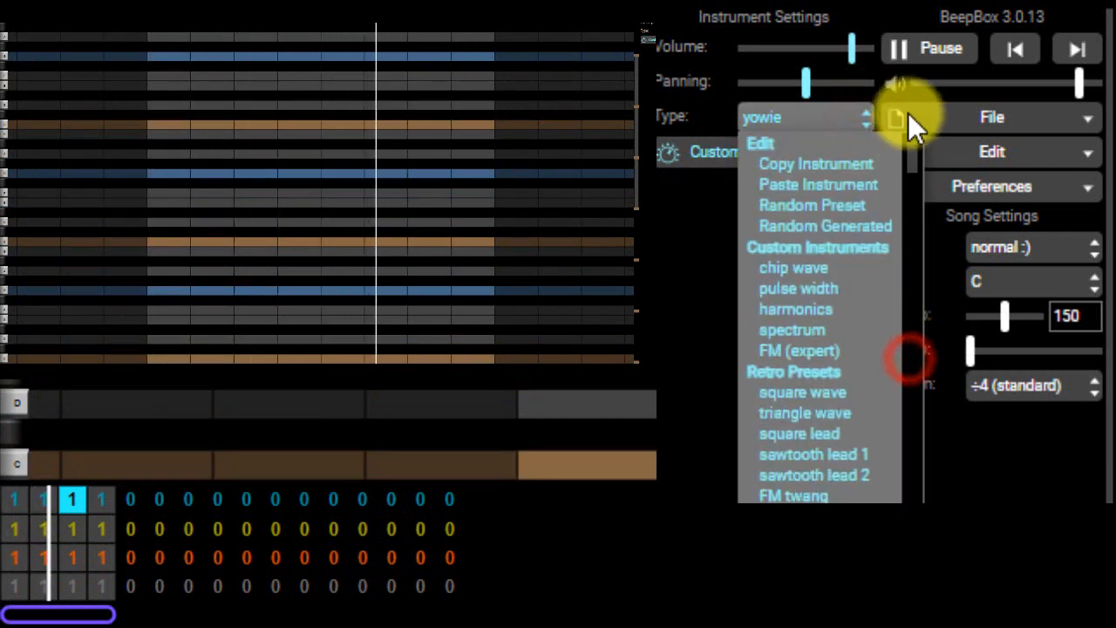
{"action": "left_click", "coordinate": [801, 394]}
{"action": "left_click", "coordinate": [760, 159]}
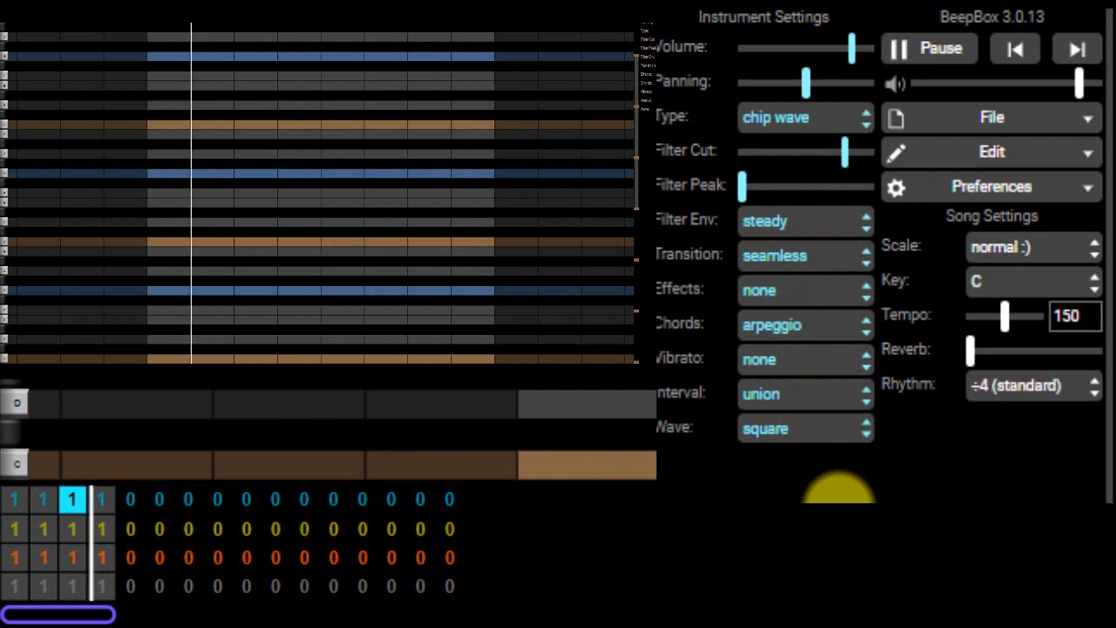
Raise the song's reverb to about a third of its range and reapply the square wave preset with its customization settings open.
{"action": "left_click_drag", "start_coordinate": [971, 353], "coordinate": [1010, 353]}
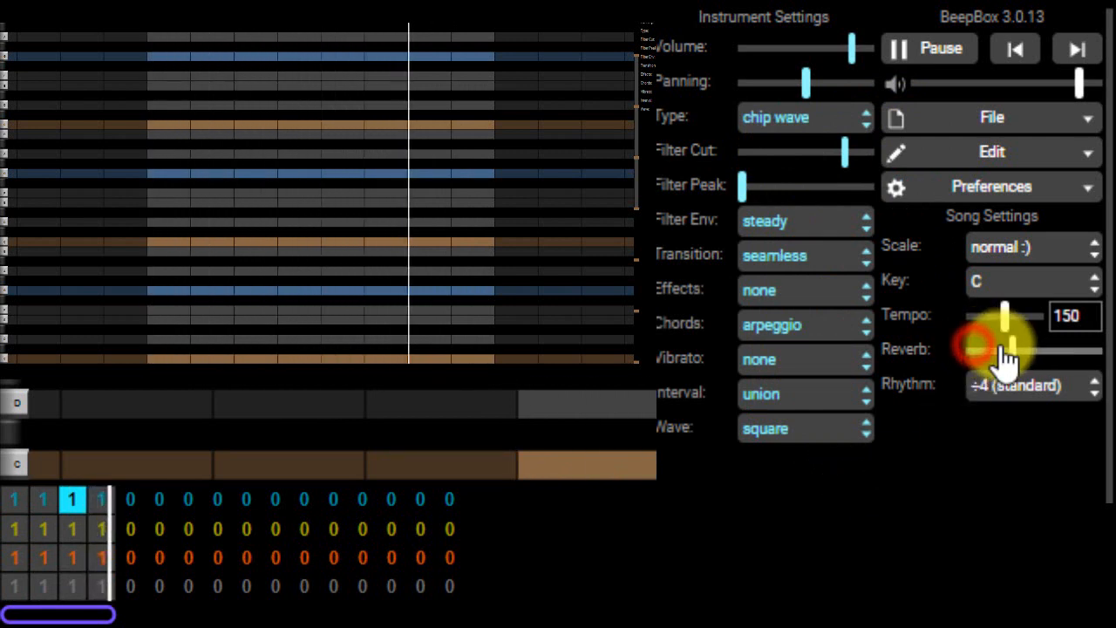
{"action": "left_click", "coordinate": [869, 122]}
{"action": "left_click", "coordinate": [799, 394]}
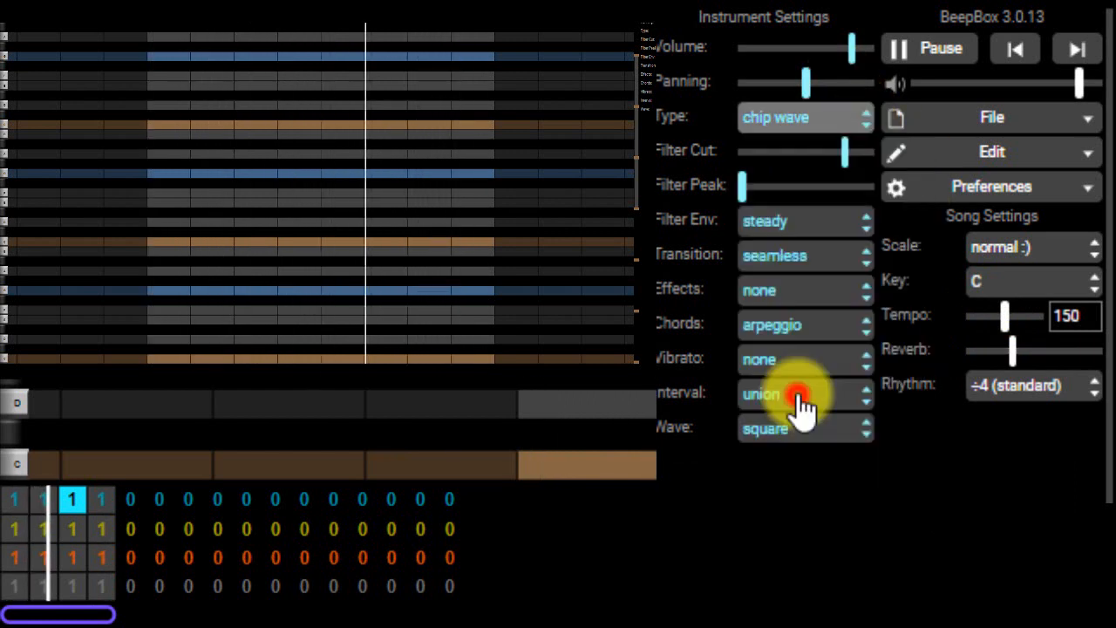
{"action": "left_click", "coordinate": [839, 158]}
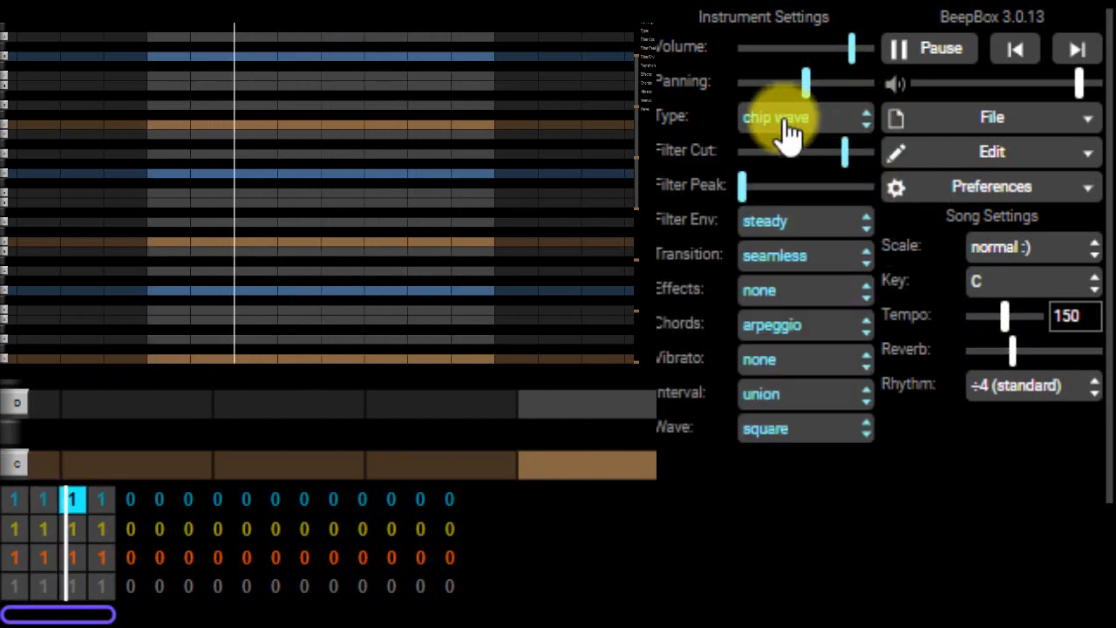
{"action": "left_click", "coordinate": [869, 121]}
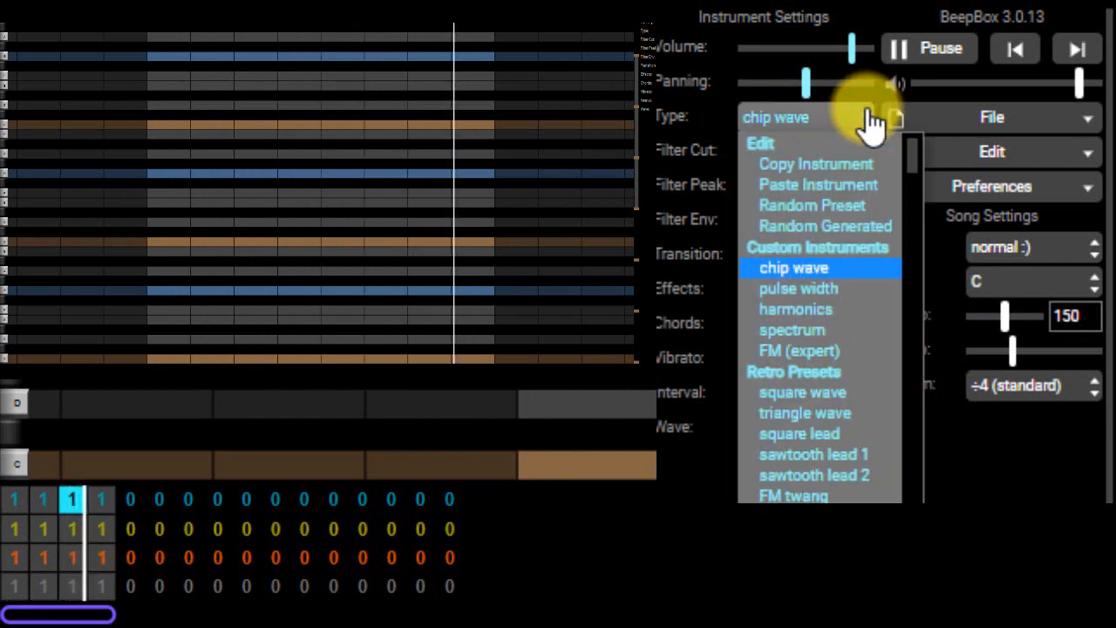
{"action": "left_click", "coordinate": [870, 119]}
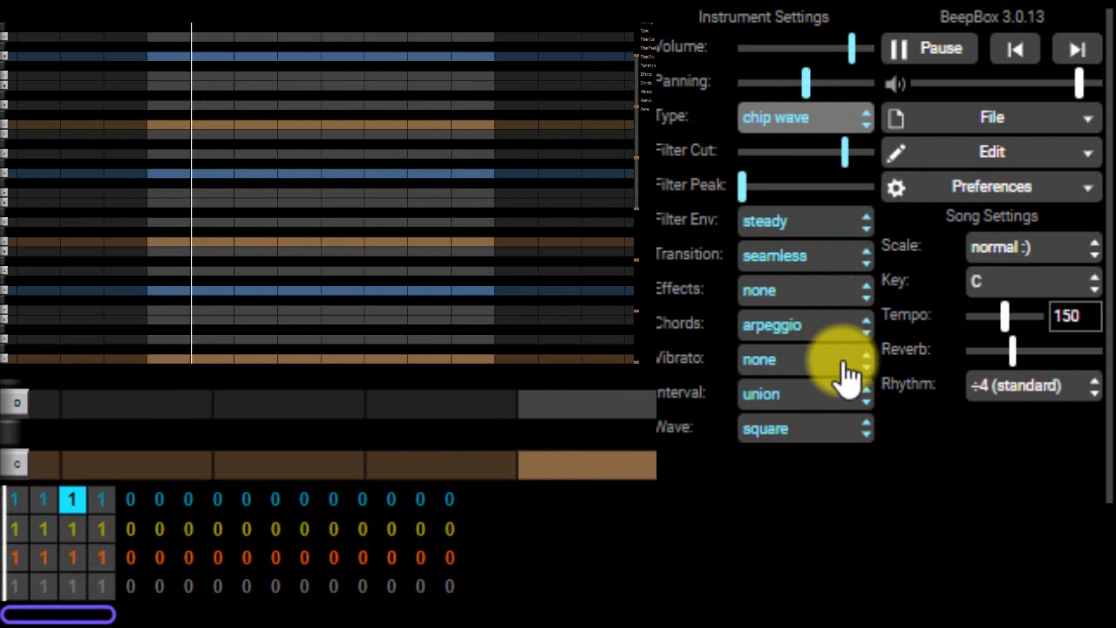
Switch the drum channel in the fourth bar to the chip noise preset.
{"action": "left_click", "coordinate": [99, 528]}
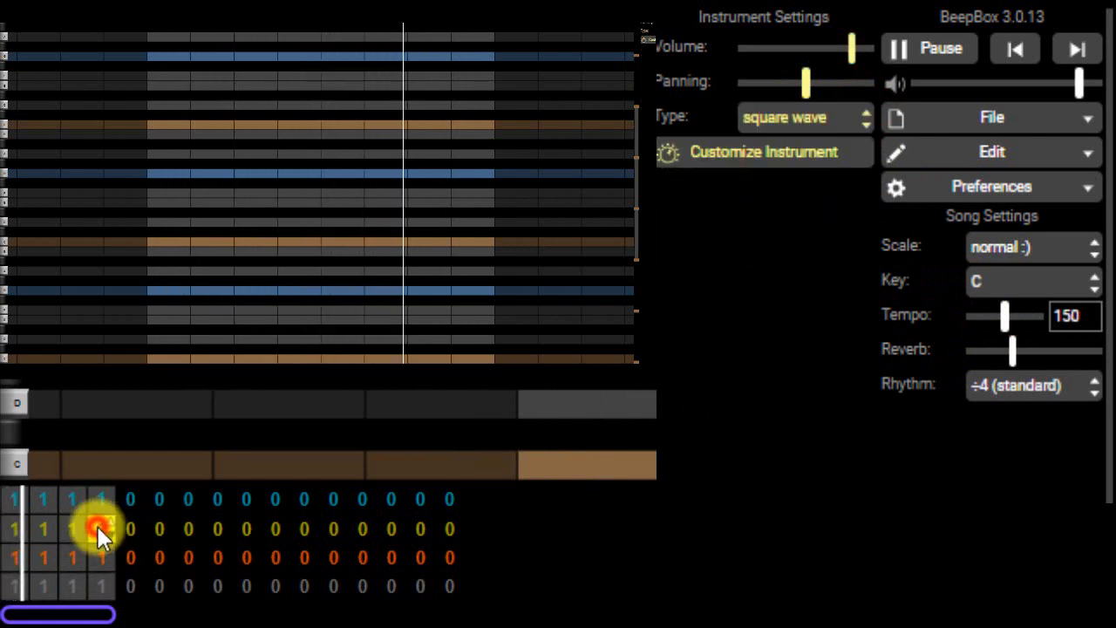
{"action": "left_click", "coordinate": [95, 555]}
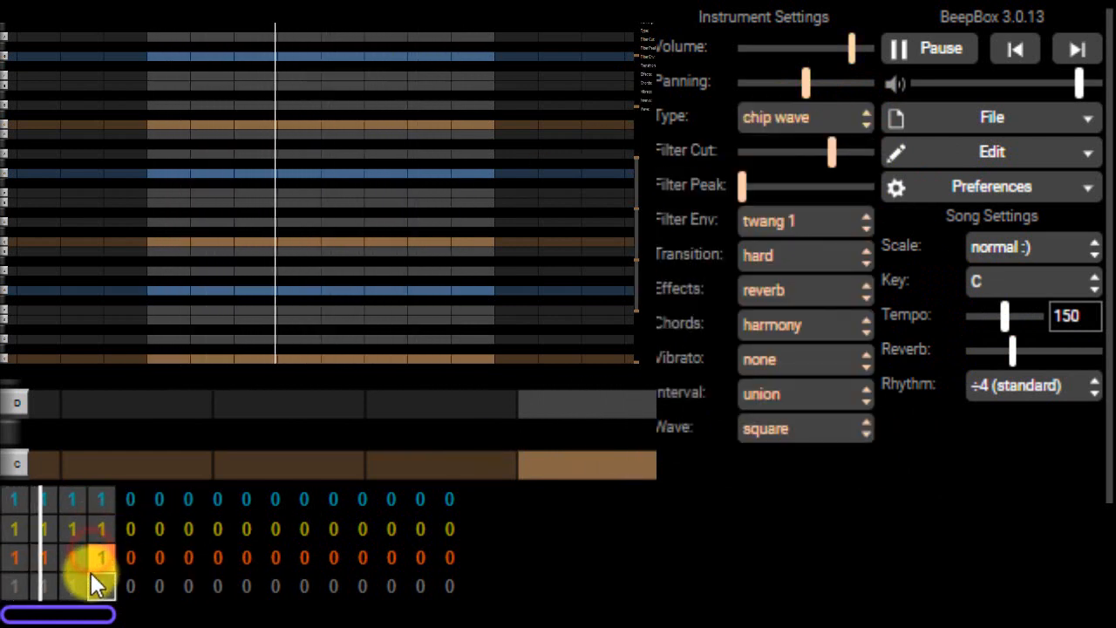
{"action": "left_click", "coordinate": [93, 577]}
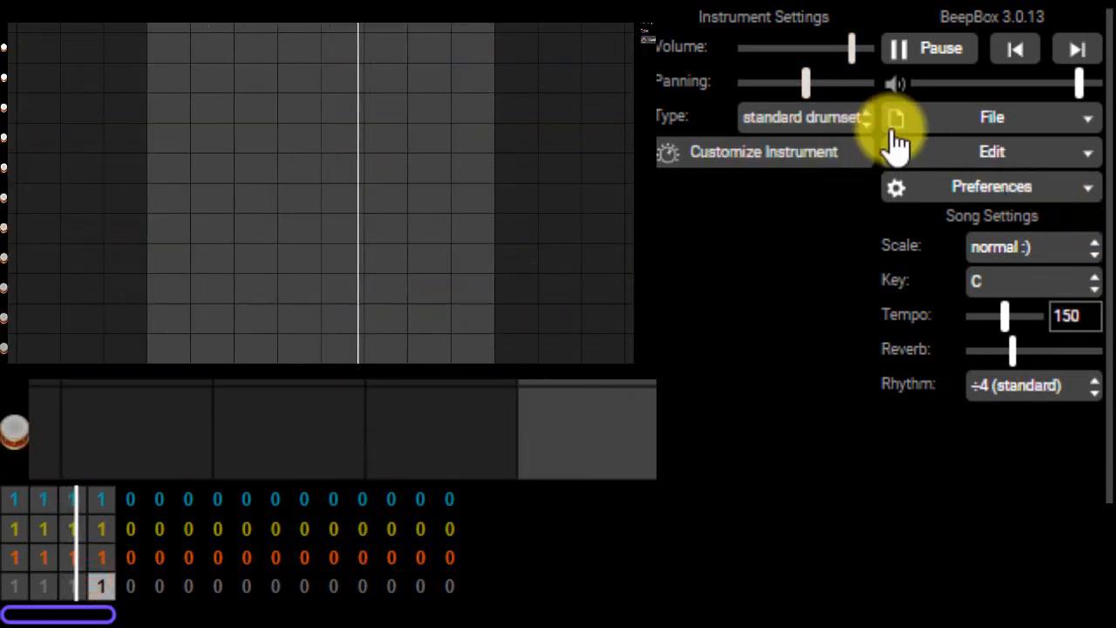
{"action": "left_click", "coordinate": [867, 120]}
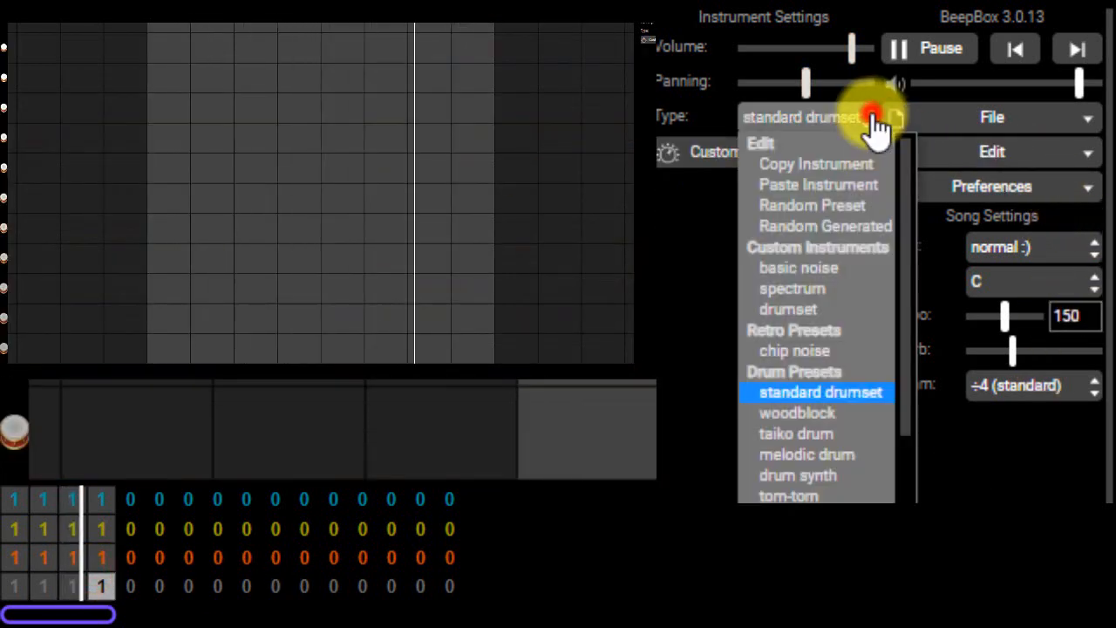
{"action": "left_click", "coordinate": [797, 351]}
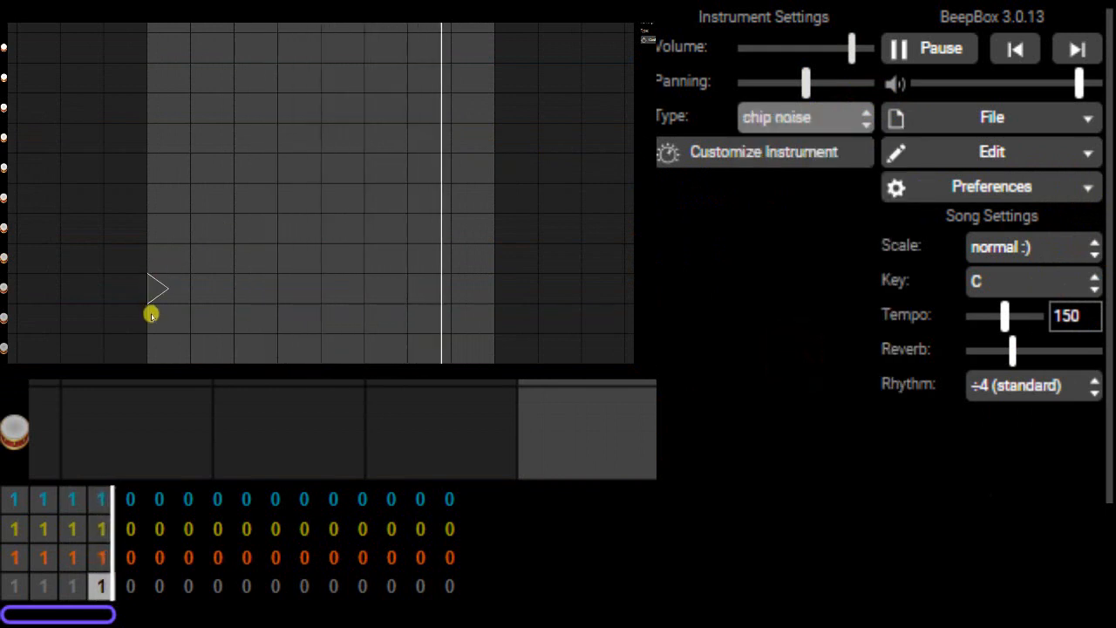
Build a drum pattern with low hits on beats one and four, a mid hit on beat three, and a denser fill from beat five on.
{"action": "left_click", "coordinate": [549, 415]}
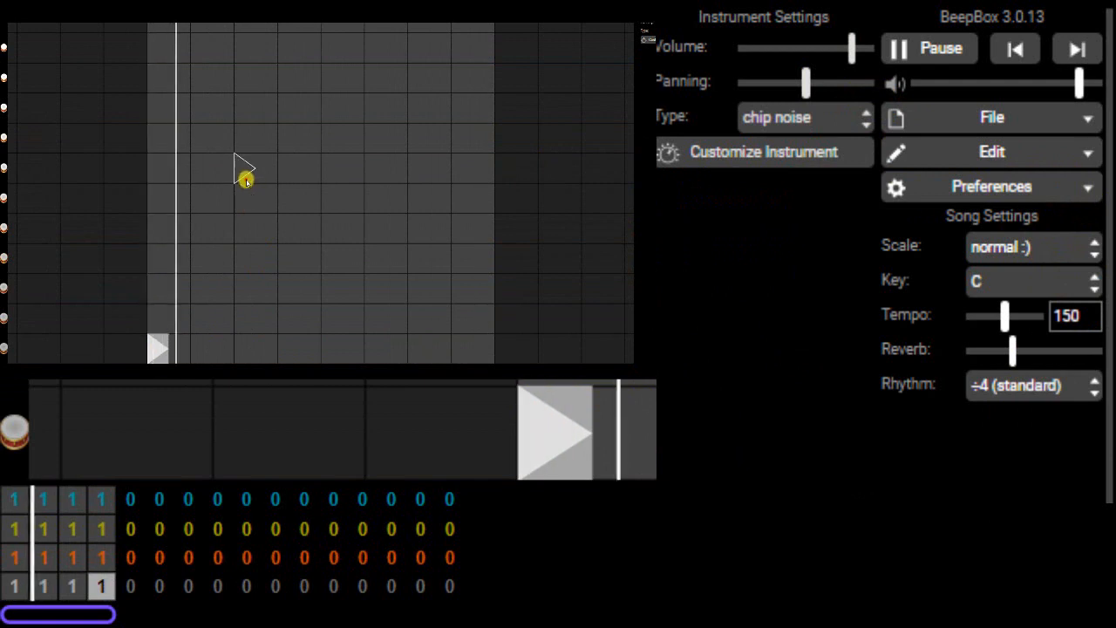
{"action": "left_click", "coordinate": [244, 170]}
{"action": "left_click", "coordinate": [288, 349]}
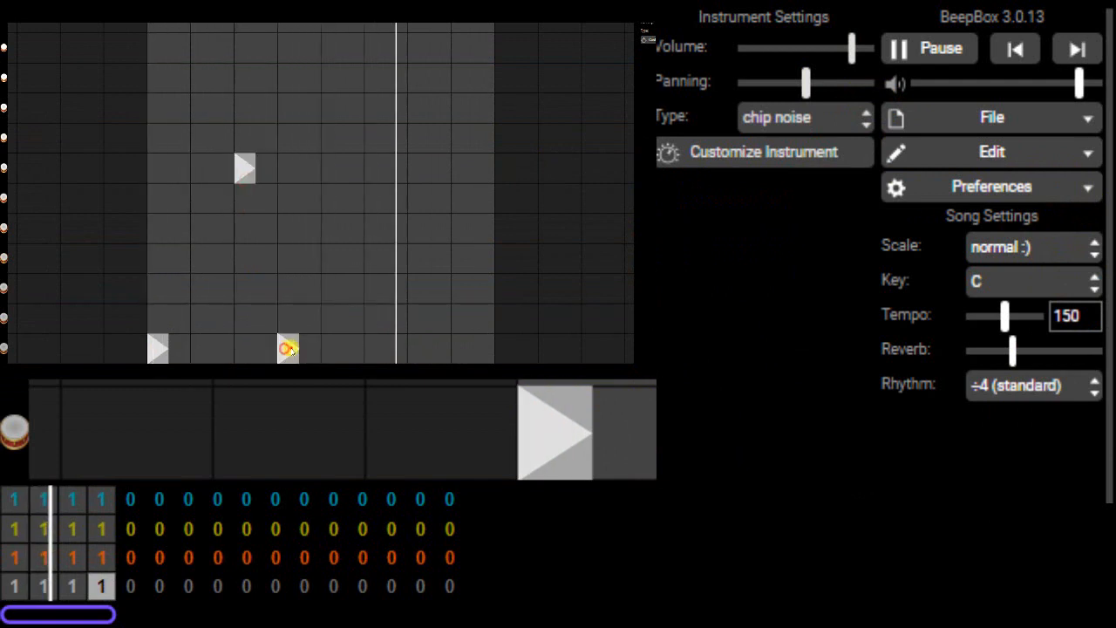
{"action": "left_click", "coordinate": [306, 348]}
{"action": "left_click", "coordinate": [368, 162]}
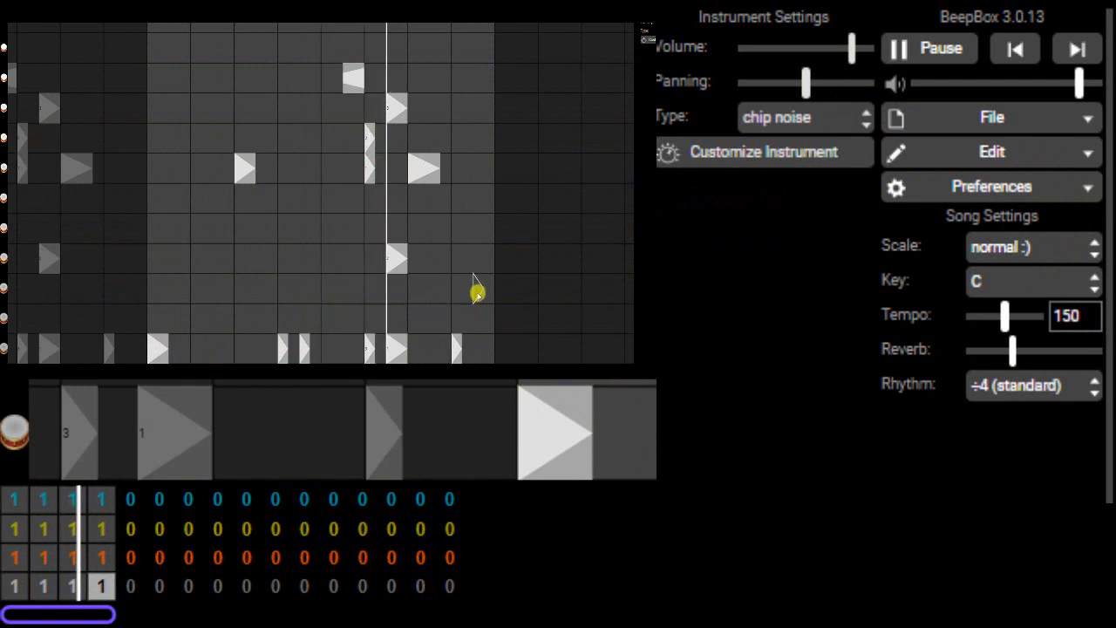
{"action": "left_click", "coordinate": [476, 290]}
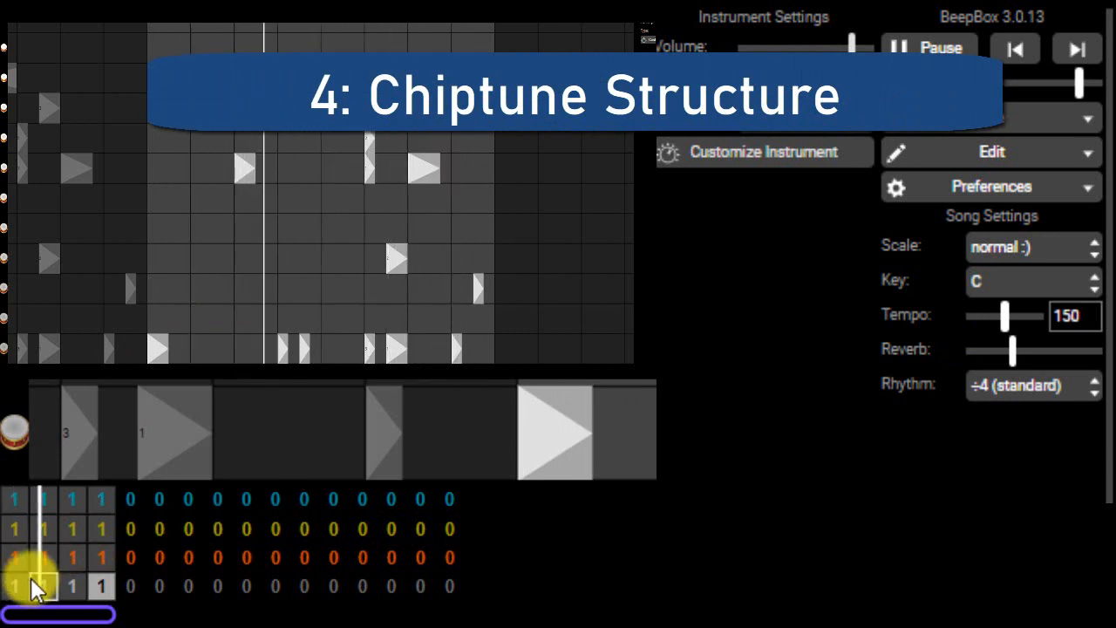
Set the waveform of the third channel's chip wave instrument to 1/4 pulse.
{"action": "left_click", "coordinate": [14, 559]}
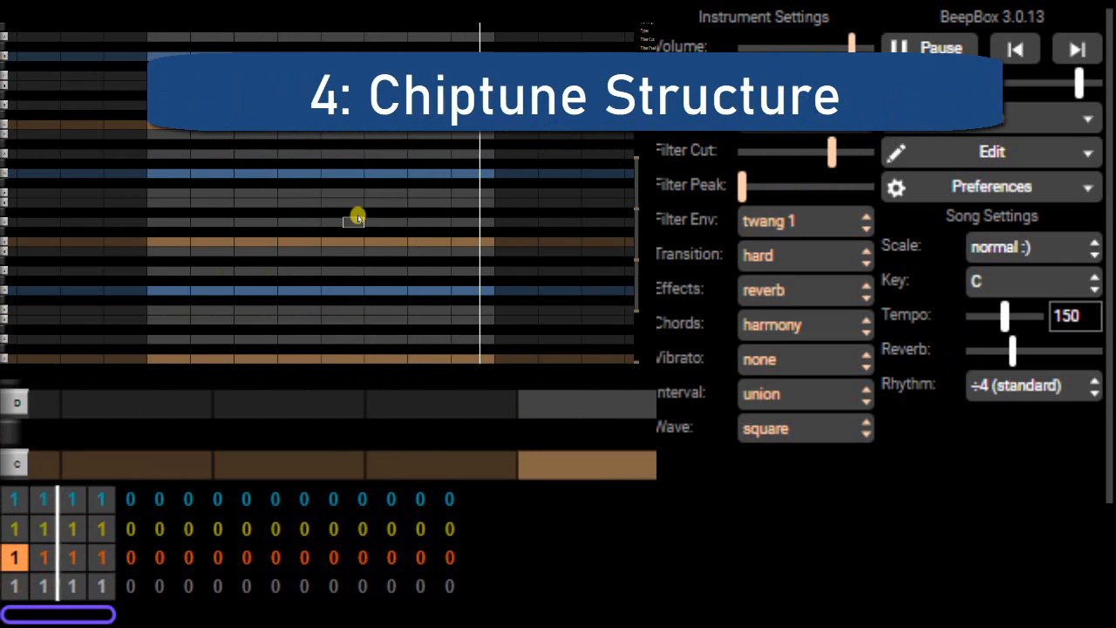
{"action": "left_click", "coordinate": [773, 430]}
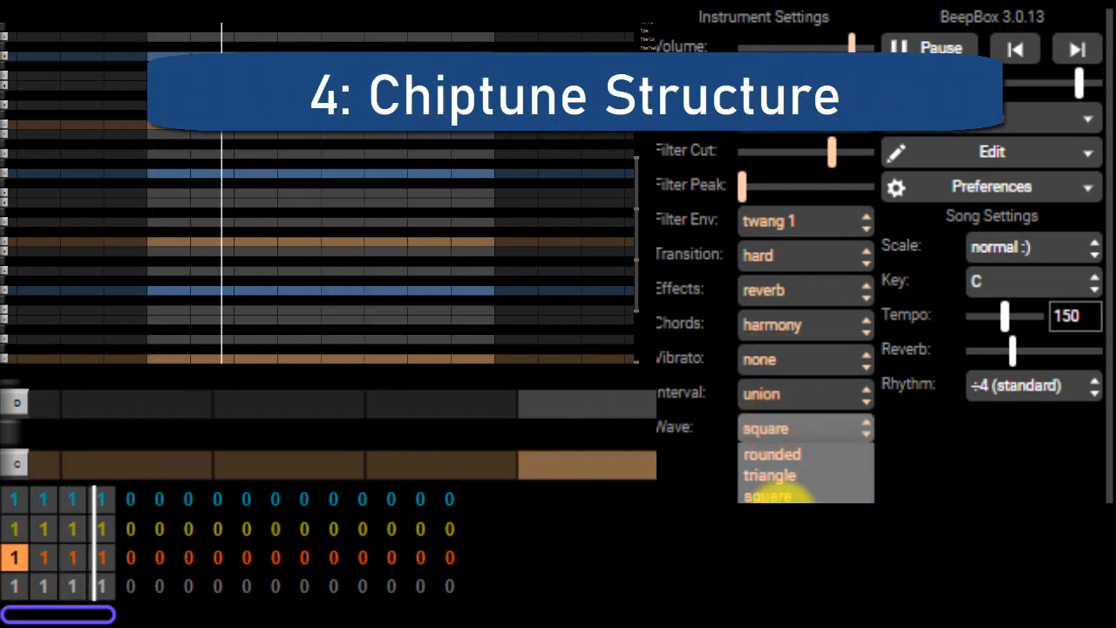
{"action": "left_click", "coordinate": [785, 493]}
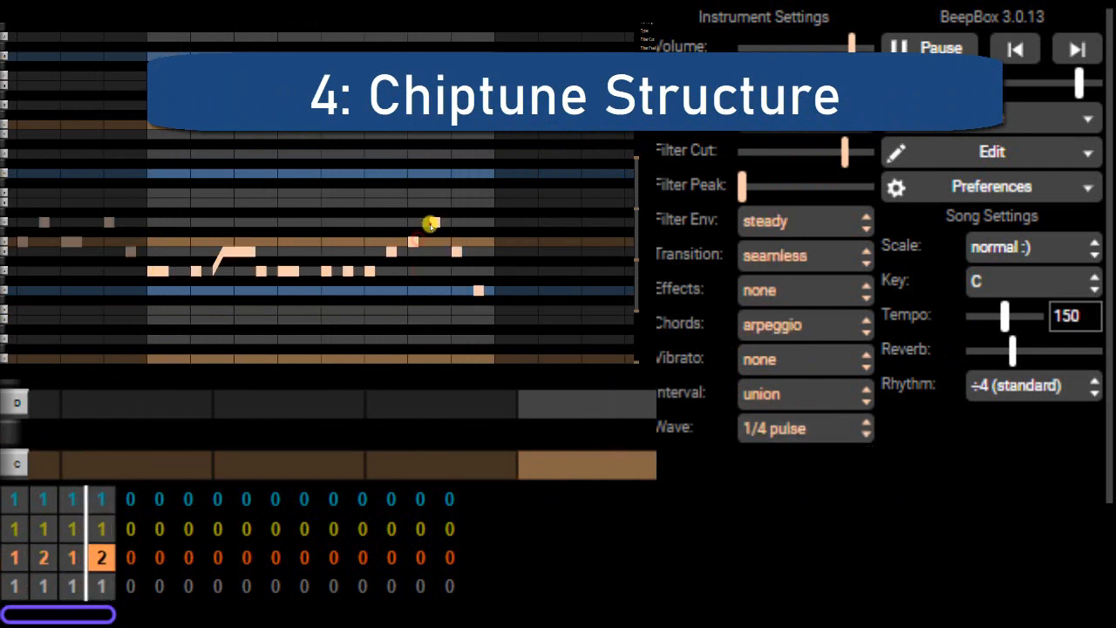
Replace the last two notes of the third channel's pattern 2 with one upward-sliding note spanning the final beat.
{"action": "left_click", "coordinate": [433, 222]}
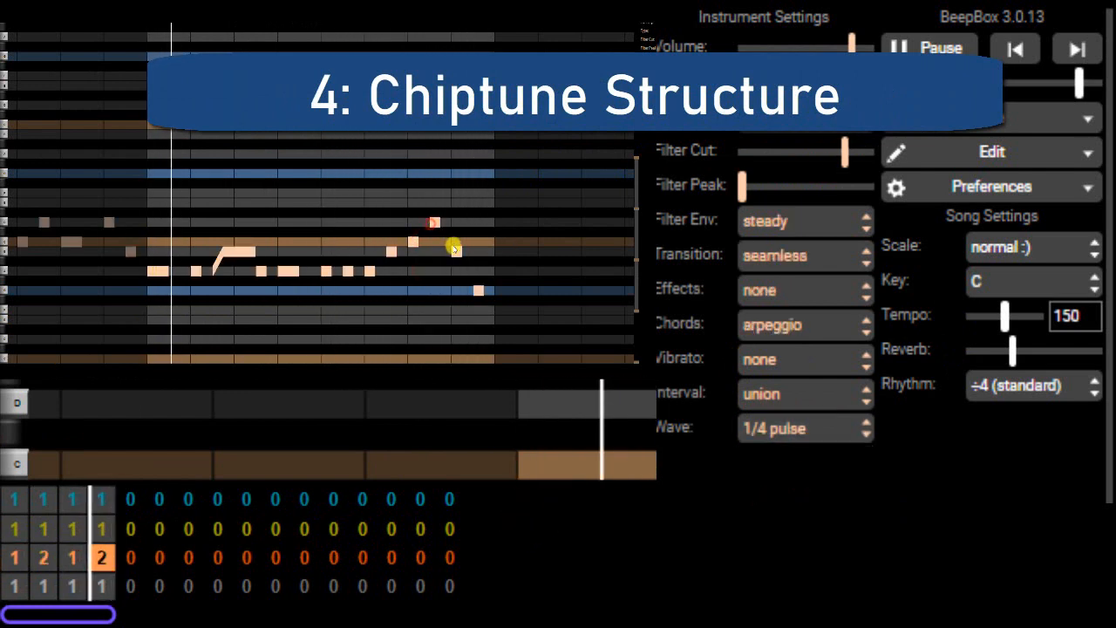
{"action": "left_click_drag", "start_coordinate": [454, 249], "coordinate": [455, 239]}
{"action": "left_click", "coordinate": [453, 208]}
{"action": "left_click", "coordinate": [456, 248]}
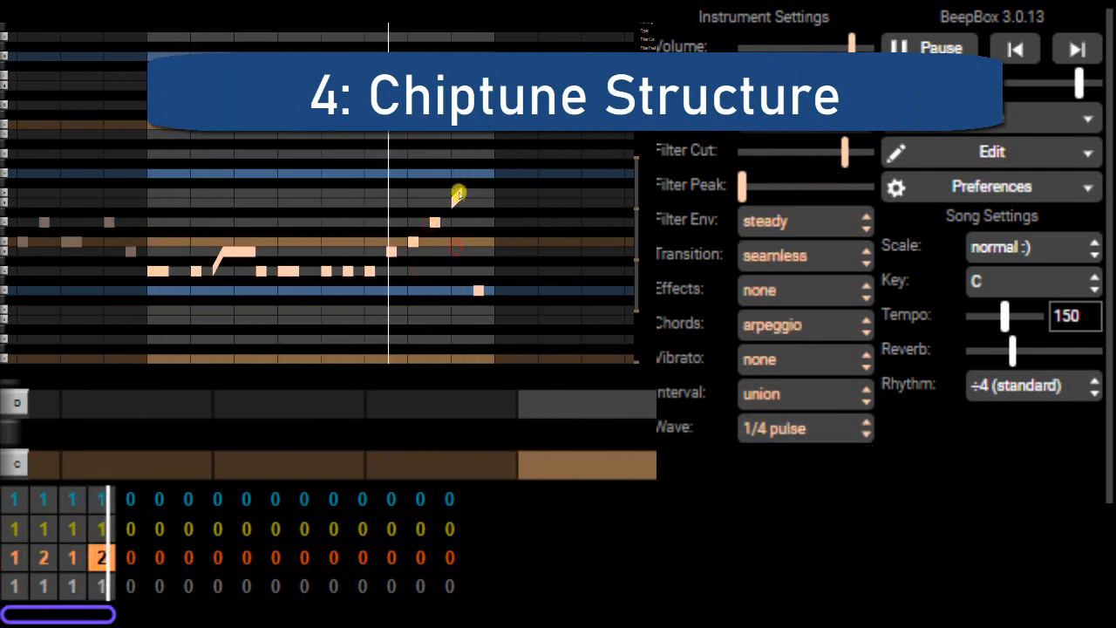
{"action": "left_click_drag", "start_coordinate": [458, 192], "coordinate": [510, 199]}
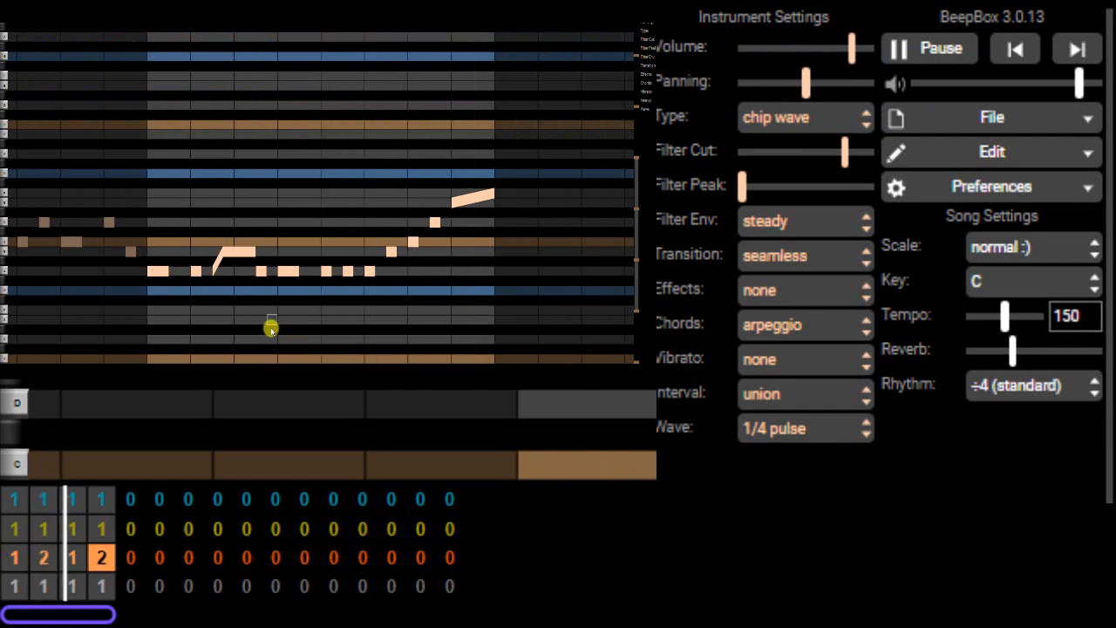
Try a short high note at the start of the first channel's pattern 1.
{"action": "left_click", "coordinate": [26, 503]}
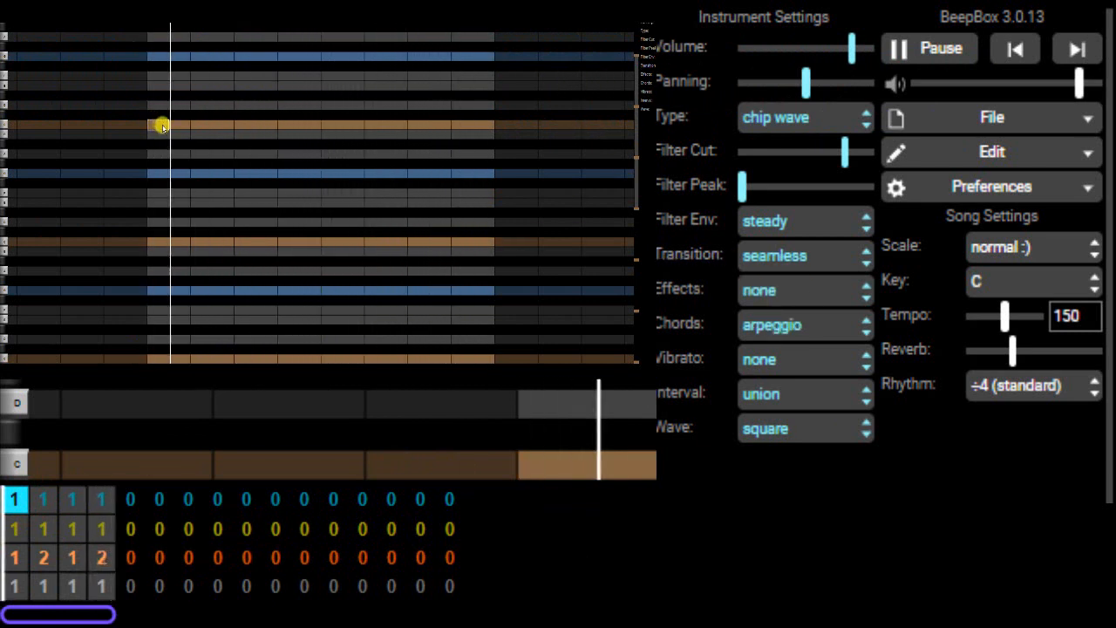
{"action": "left_click", "coordinate": [167, 58]}
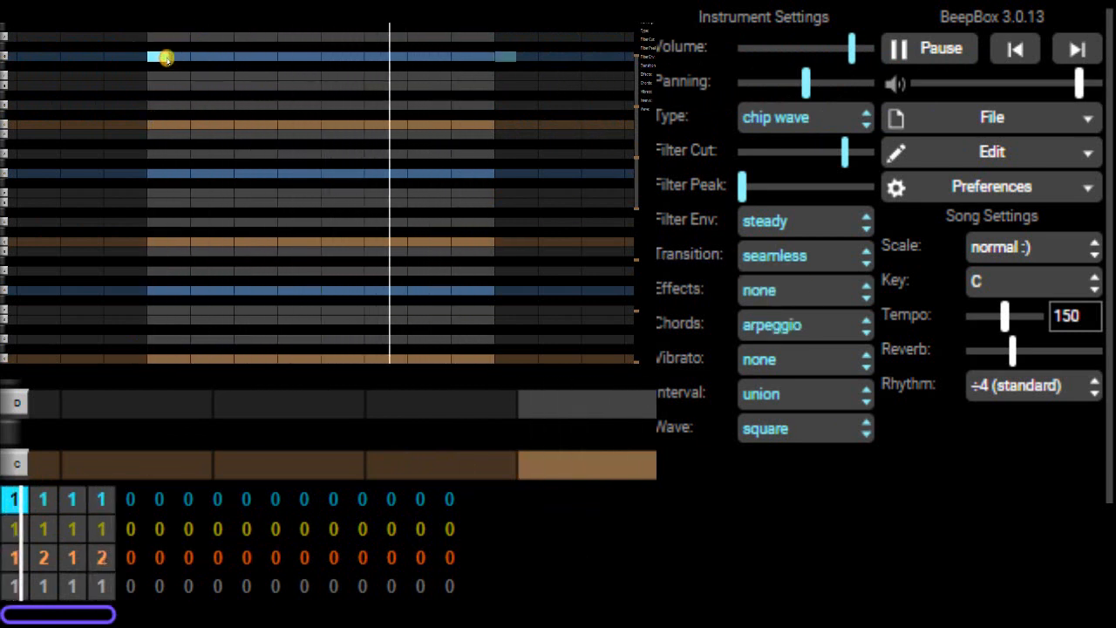
{"action": "left_click", "coordinate": [201, 57]}
{"action": "left_click", "coordinate": [196, 57]}
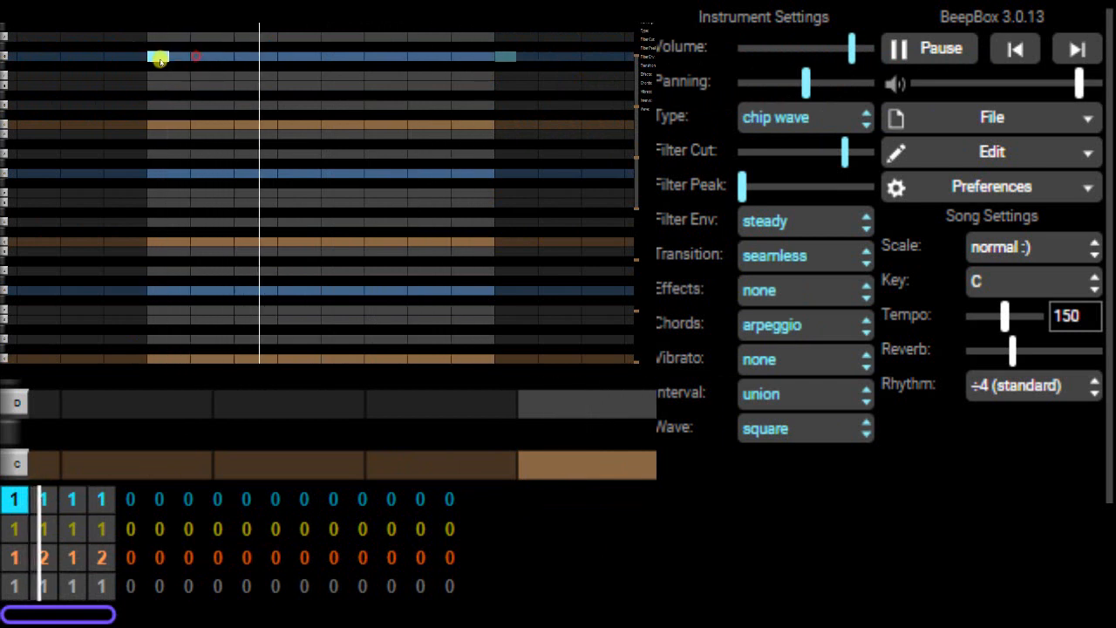
Set the first channel's vibrato to delayed.
{"action": "left_click", "coordinate": [793, 360]}
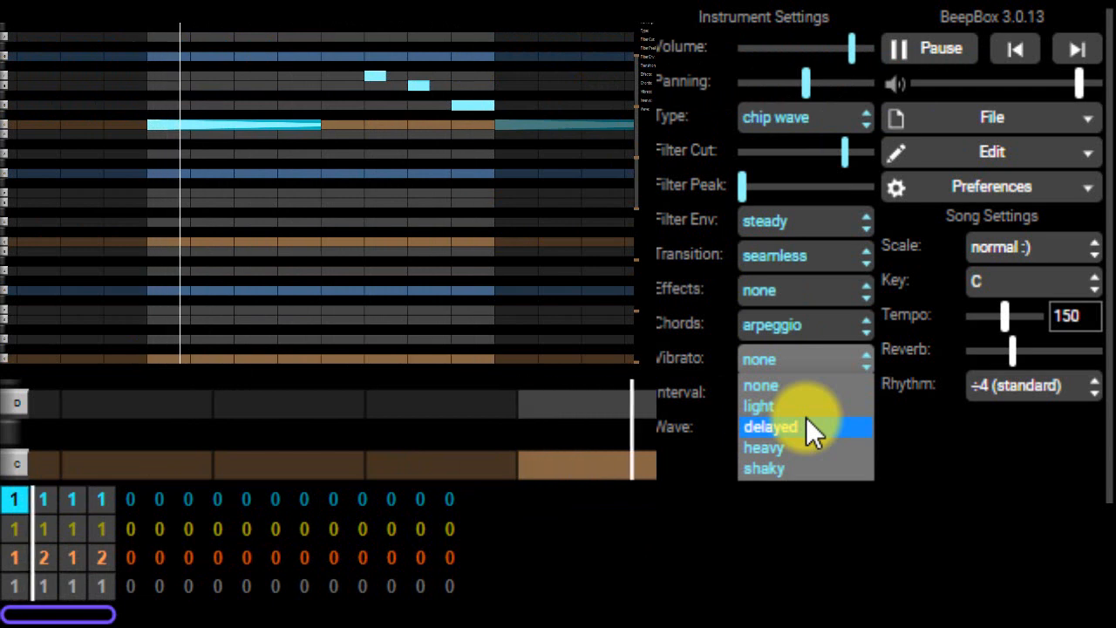
{"action": "left_click", "coordinate": [806, 424]}
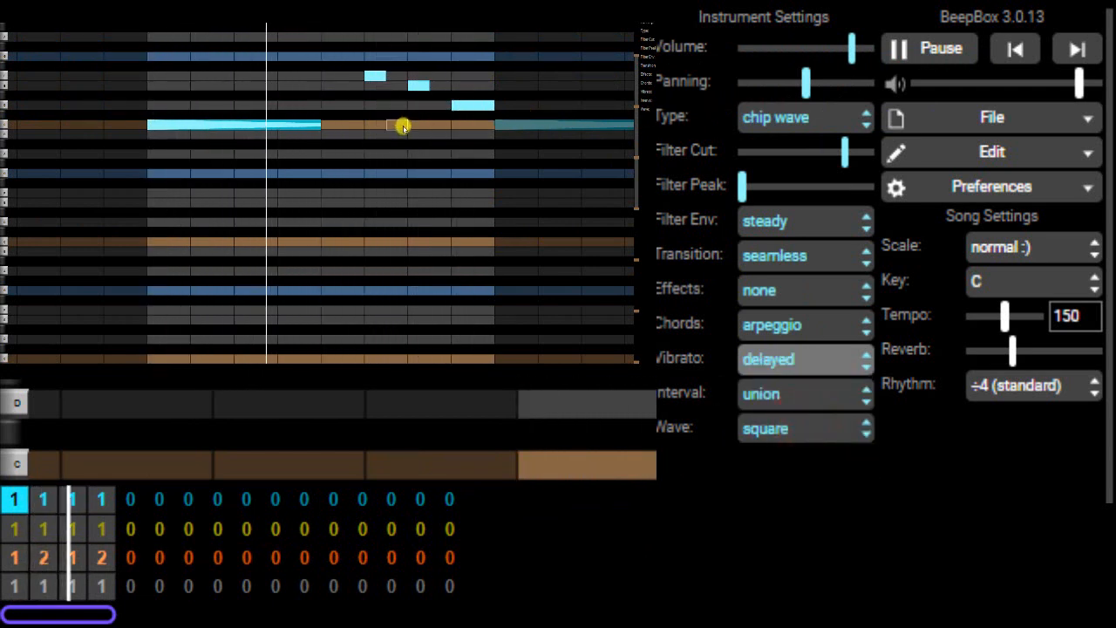
Add two stacked downward-sliding notes on the fifth beat of the first channel's pattern 1.
{"action": "left_click", "coordinate": [325, 35]}
{"action": "left_click", "coordinate": [328, 63]}
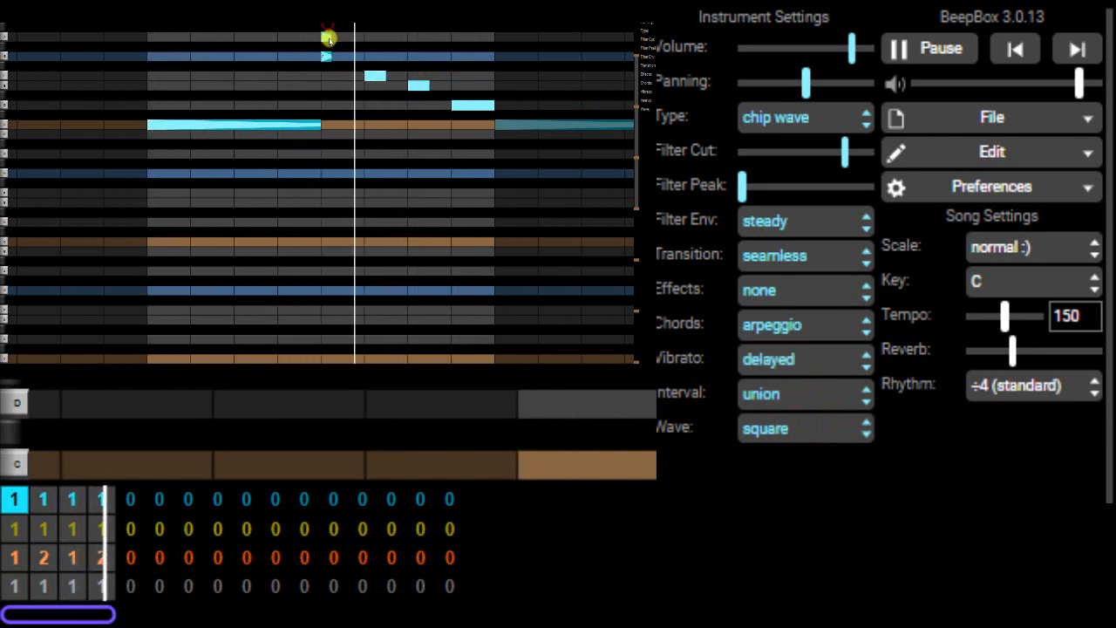
{"action": "left_click_drag", "start_coordinate": [329, 38], "coordinate": [327, 52]}
{"action": "left_click", "coordinate": [327, 56]}
{"action": "left_click", "coordinate": [324, 75]}
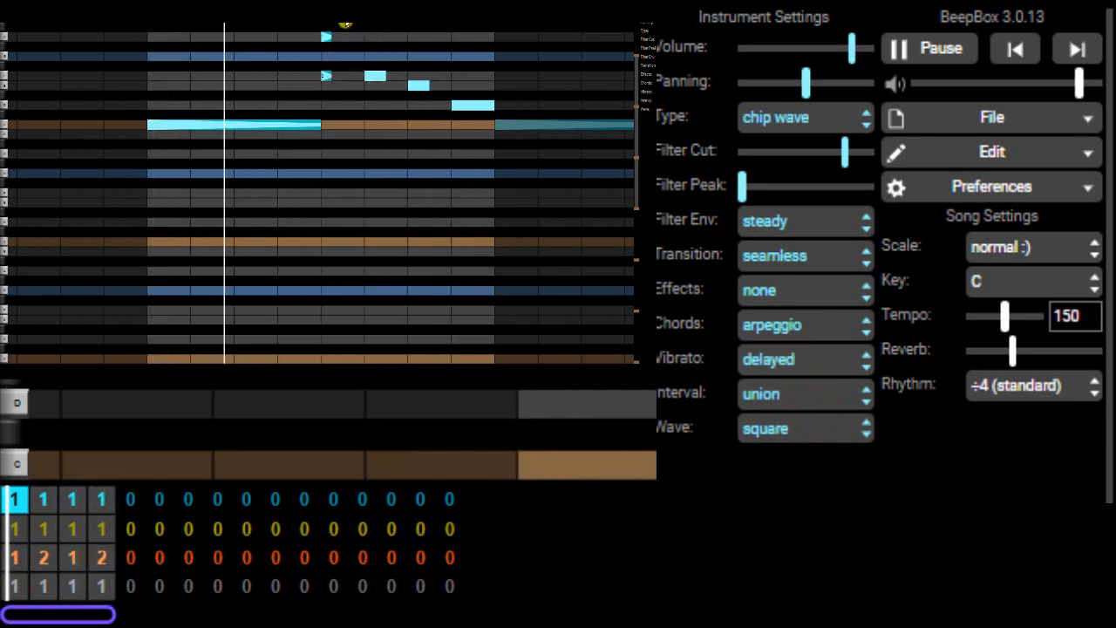
{"action": "left_click", "coordinate": [347, 57]}
{"action": "left_click_drag", "start_coordinate": [351, 55], "coordinate": [362, 53]}
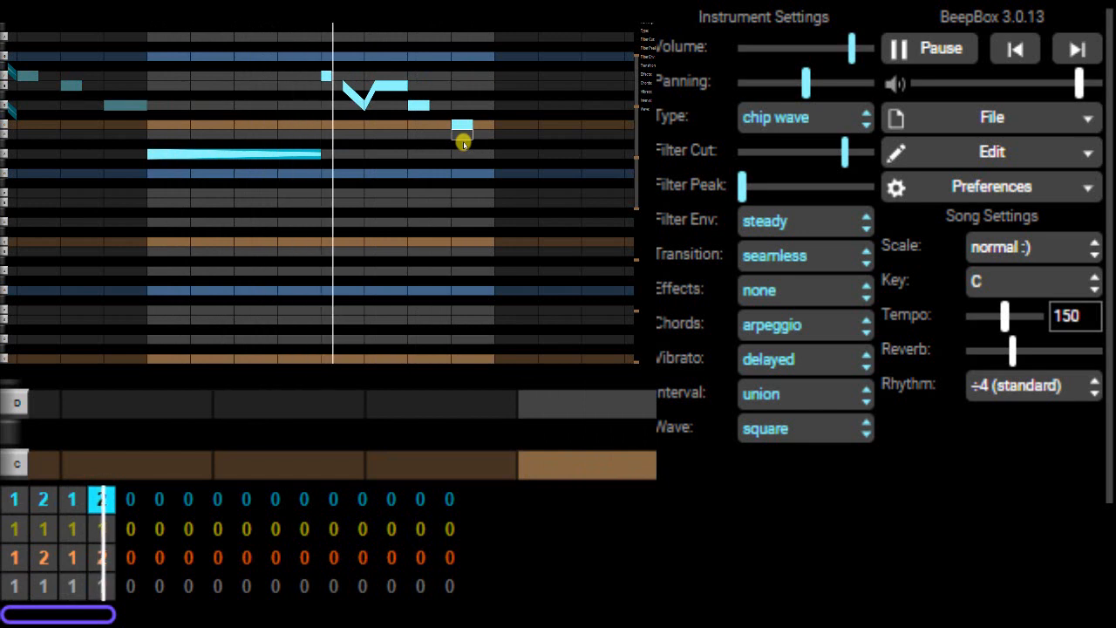
{"action": "left_click", "coordinate": [16, 562]}
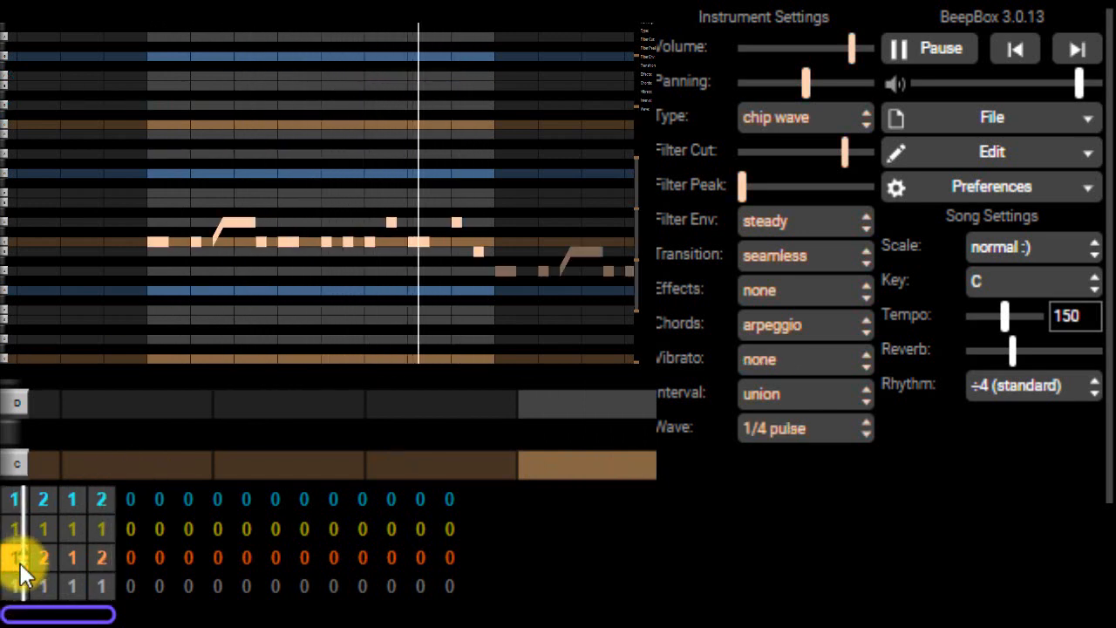
{"action": "left_click", "coordinate": [17, 586]}
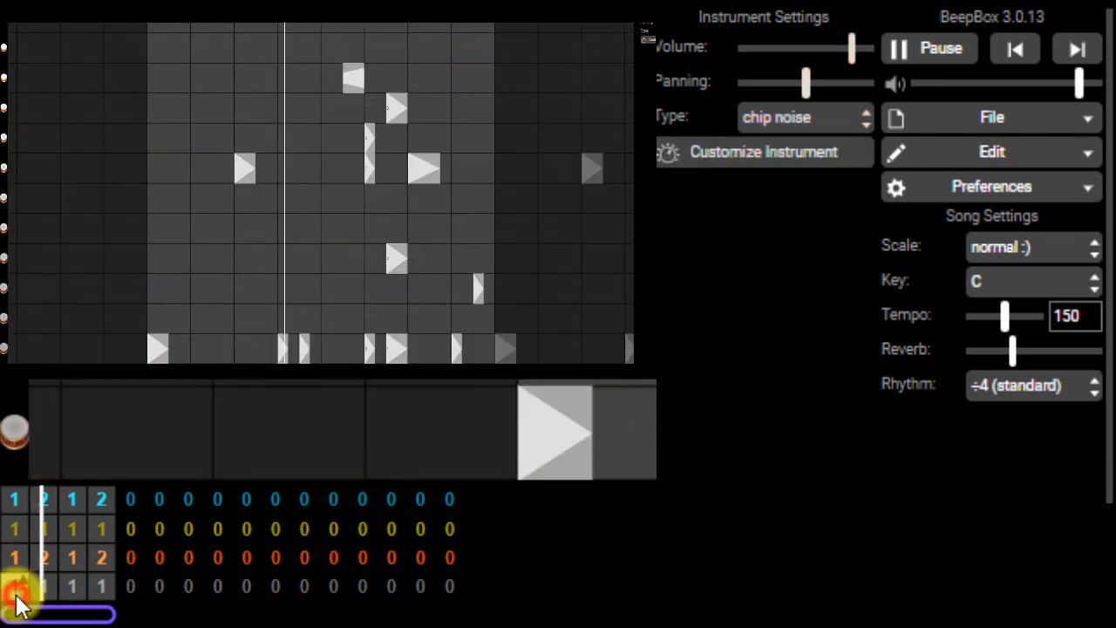
{"action": "left_click", "coordinate": [15, 504]}
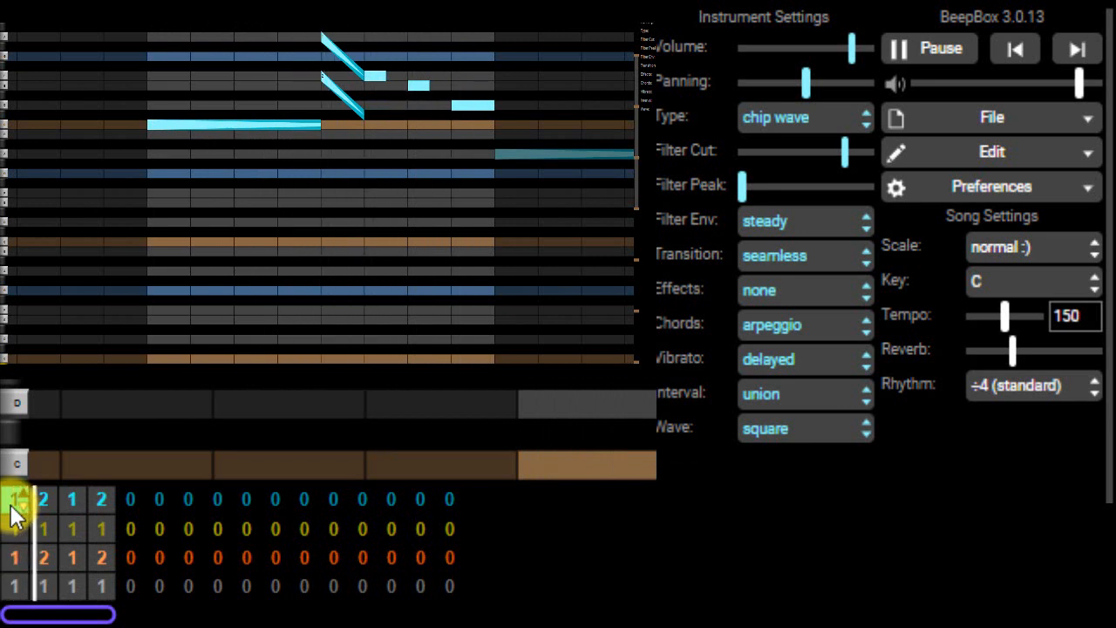
{"action": "left_click", "coordinate": [16, 528]}
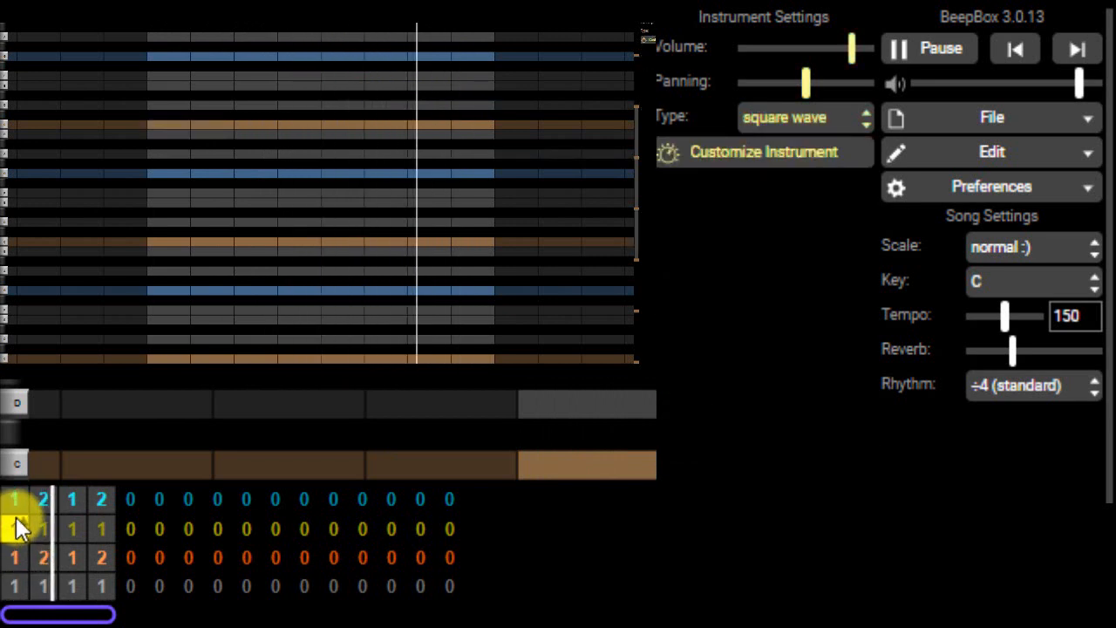
Copy the first channel's four bars into the second channel and transpose the copies up two scale steps.
{"action": "left_click_drag", "start_coordinate": [18, 504], "coordinate": [112, 497]}
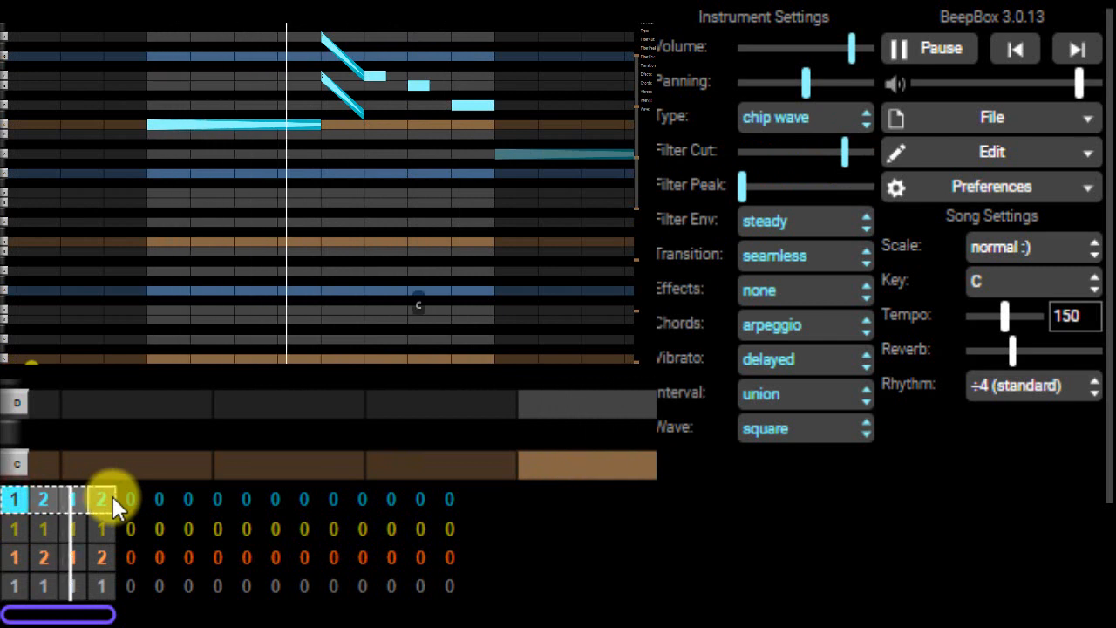
{"action": "left_click_drag", "start_coordinate": [17, 528], "coordinate": [112, 529]}
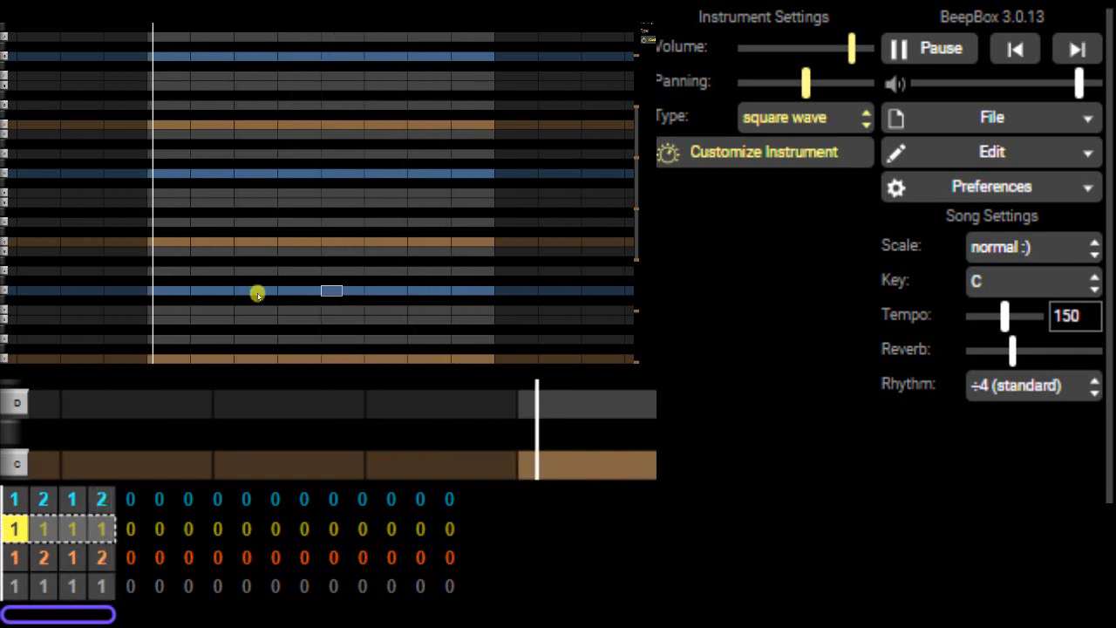
{"action": "left_click", "coordinate": [19, 498]}
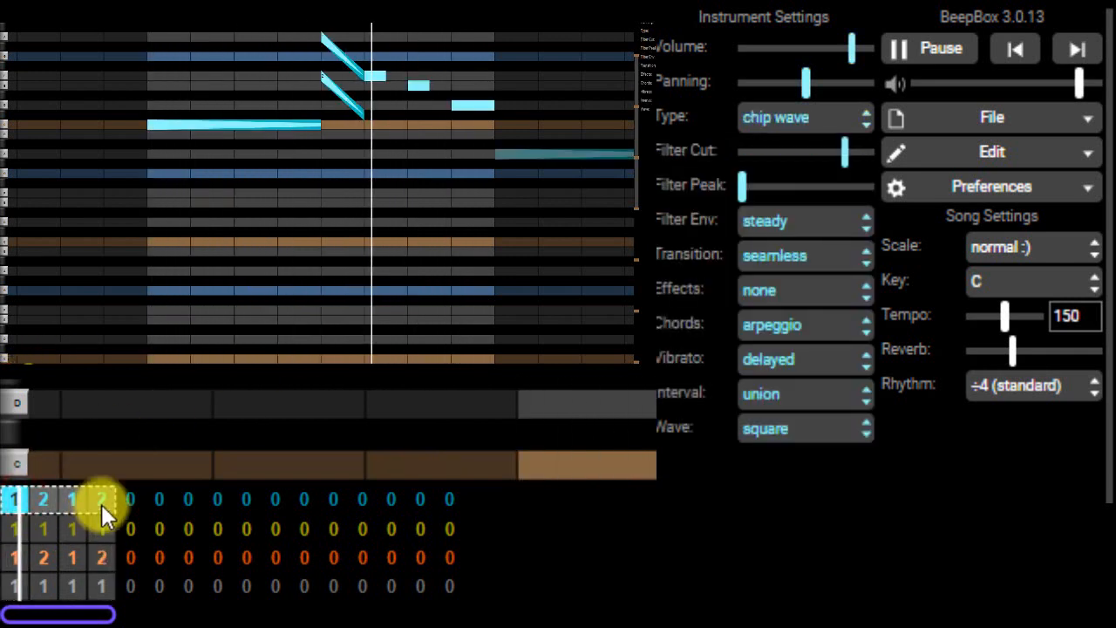
{"action": "left_click", "coordinate": [12, 530]}
{"action": "left_click_drag", "start_coordinate": [12, 531], "coordinate": [98, 530]}
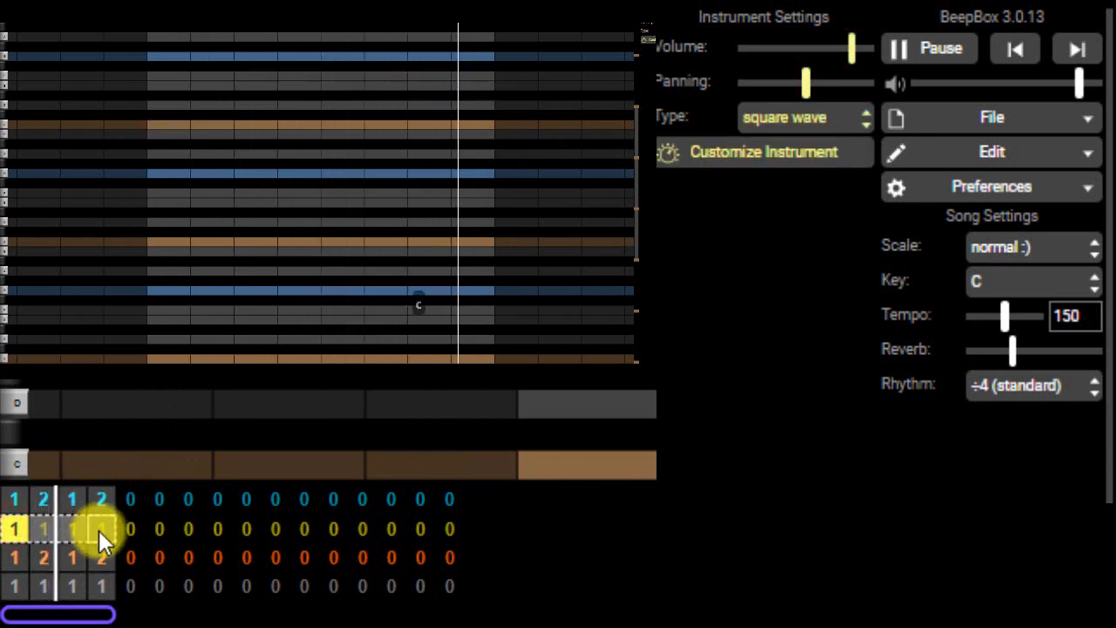
{"action": "key", "text": "ctrl+v"}
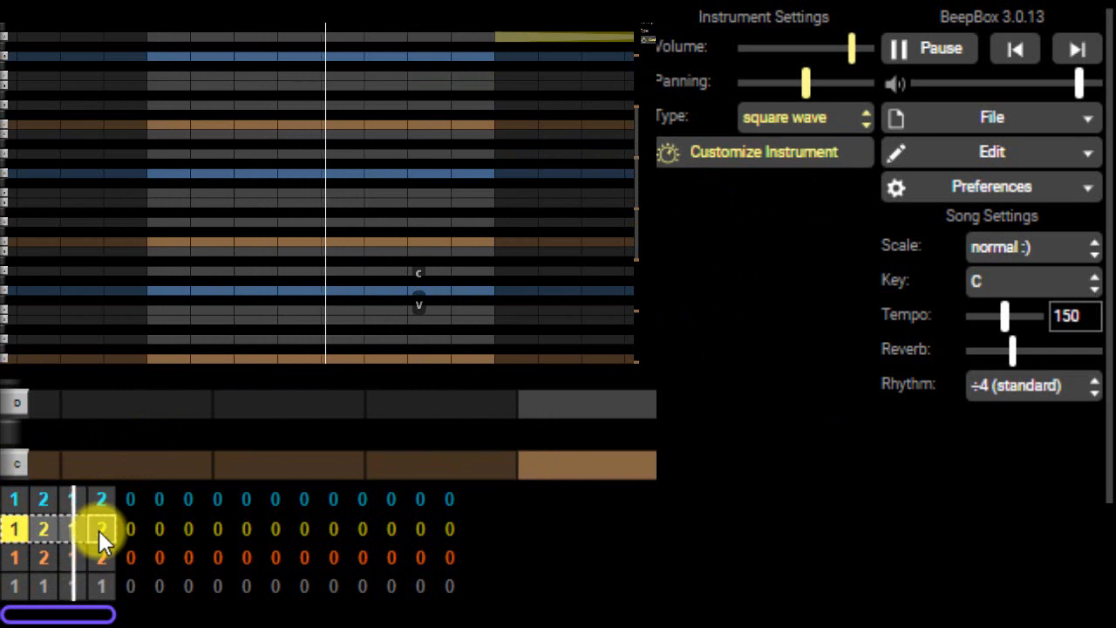
{"action": "key", "text": "equal"}
{"action": "key", "text": "equal"}
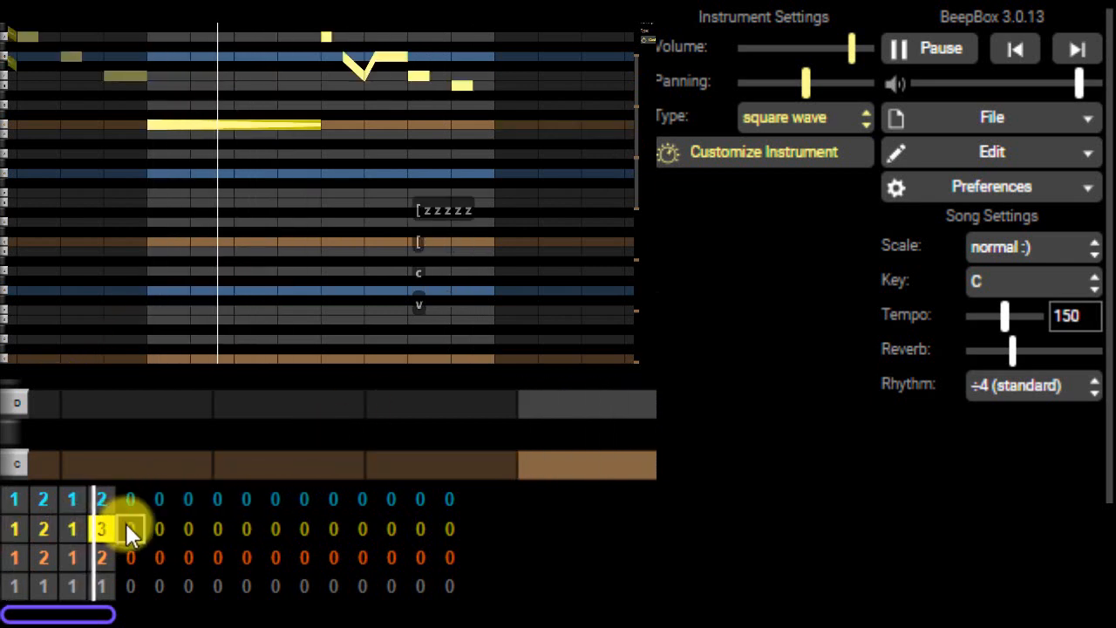
Transpose the second channel's pattern 3 in the fourth bar up two more scale steps, moving the playhead back to replay it.
{"action": "key", "text": "bracketleft"}
{"action": "key", "text": "equal"}
{"action": "key", "text": "equal"}
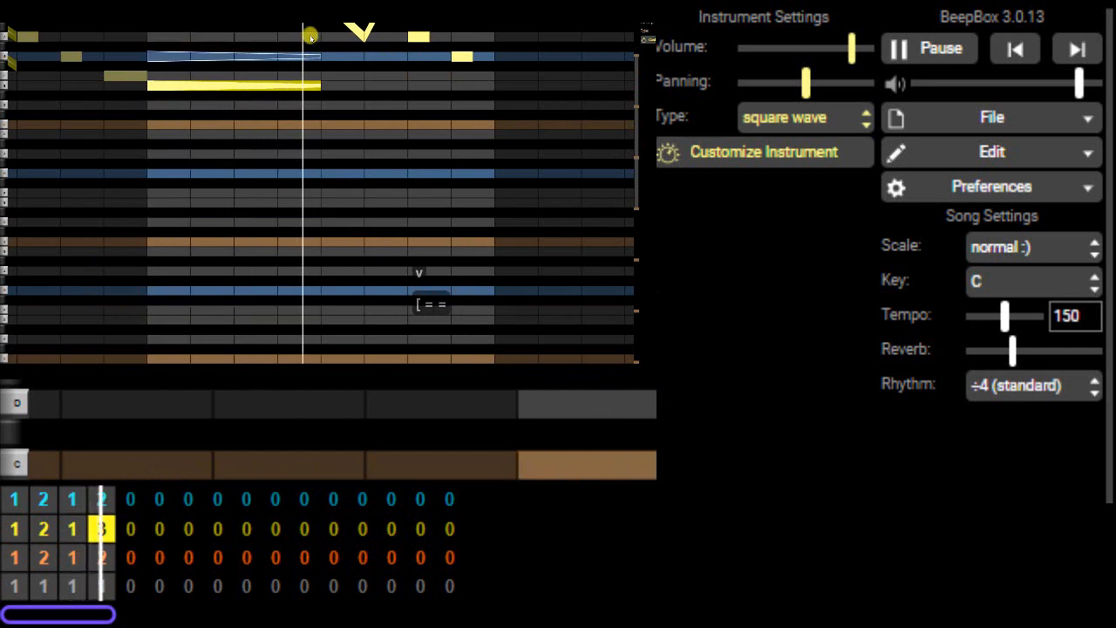
{"action": "key", "text": "bracketleft"}
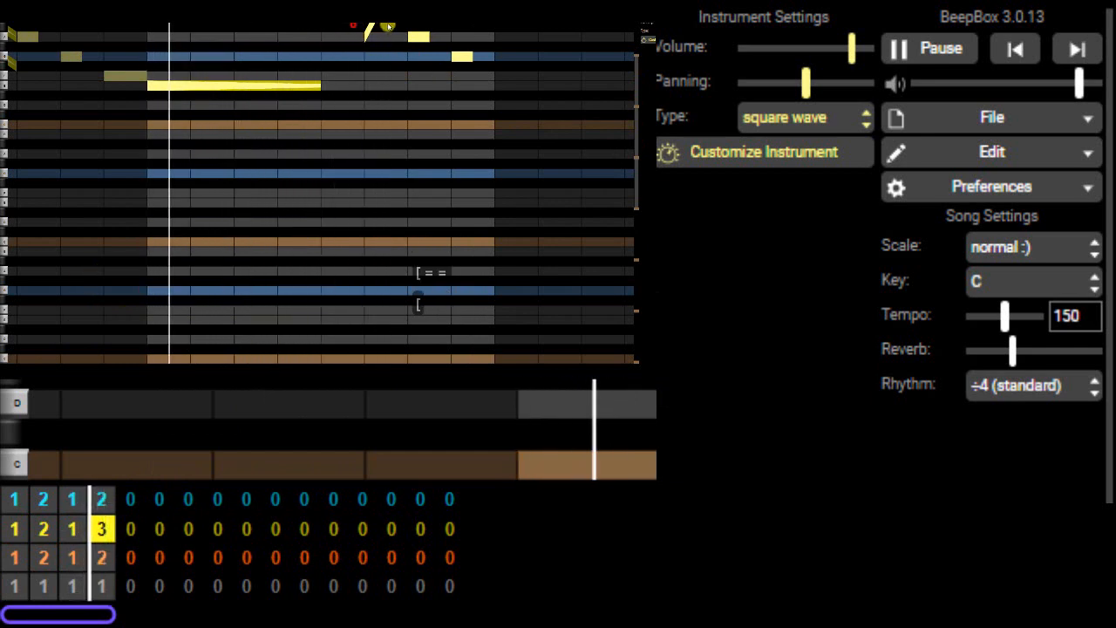
Configure the song's channels to 6 pitch channels, 2 drum channels and 42 patterns per channel.
{"action": "key", "text": "bracketleft"}
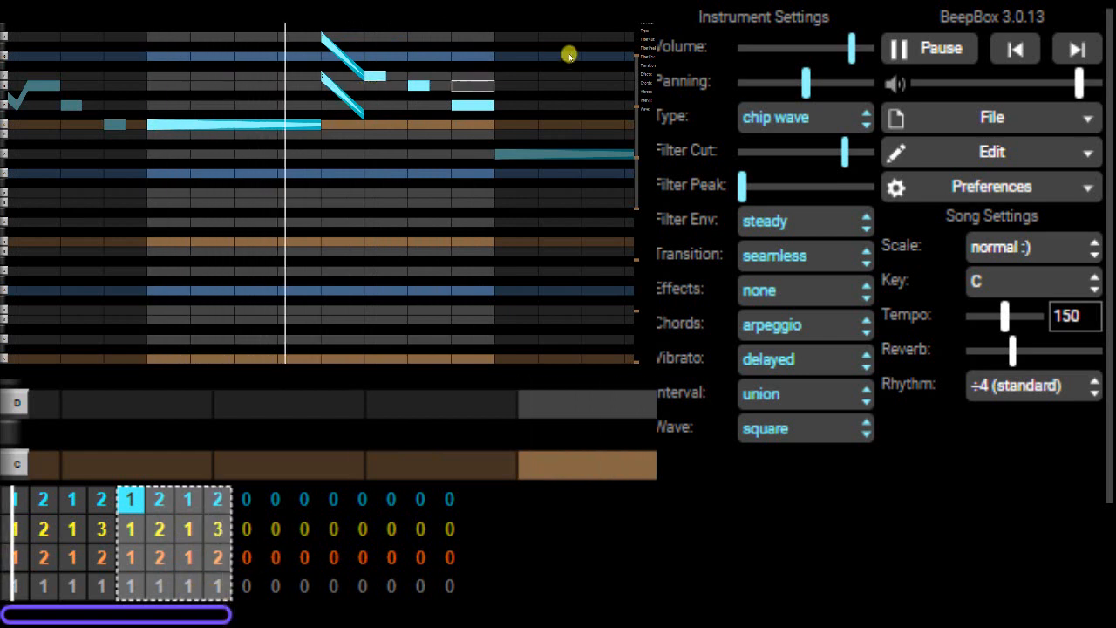
{"action": "left_click", "coordinate": [937, 150]}
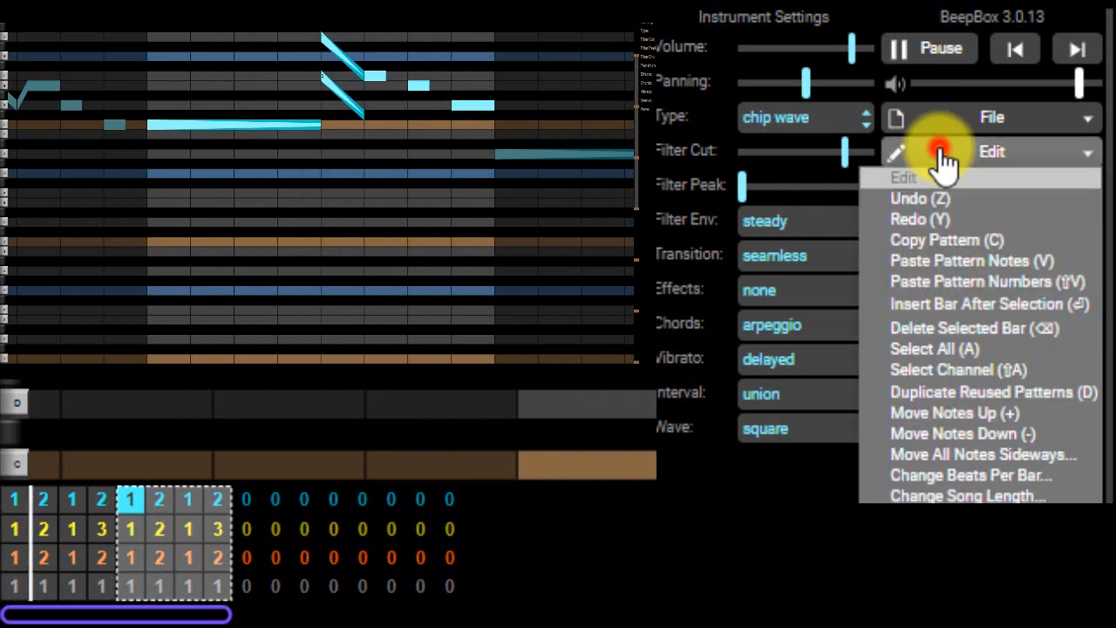
{"action": "left_click", "coordinate": [927, 504]}
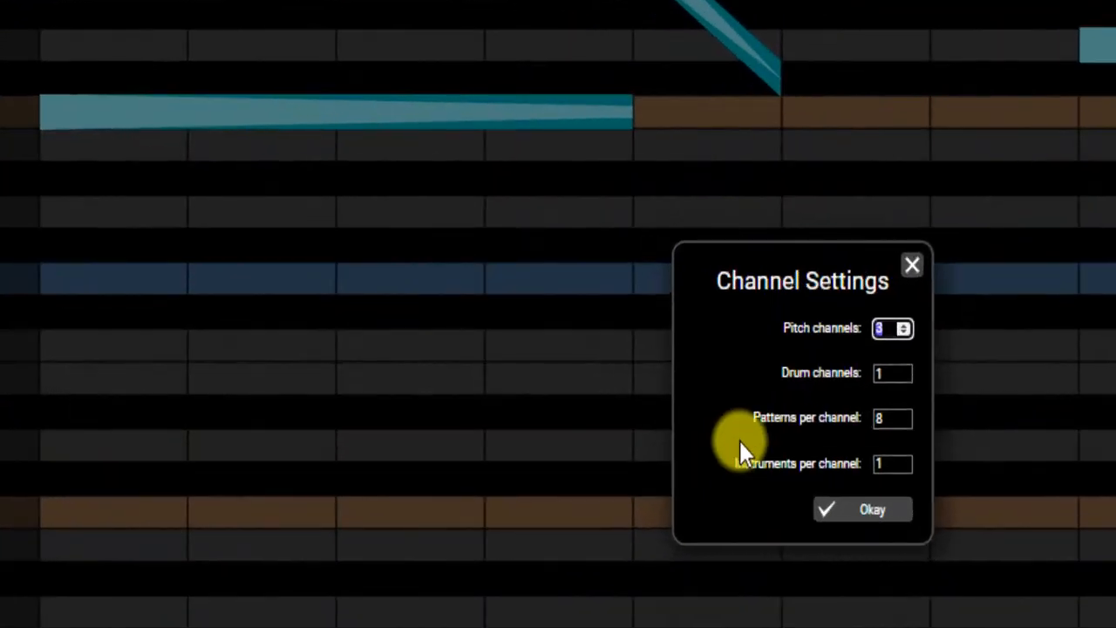
{"action": "left_click", "coordinate": [905, 330]}
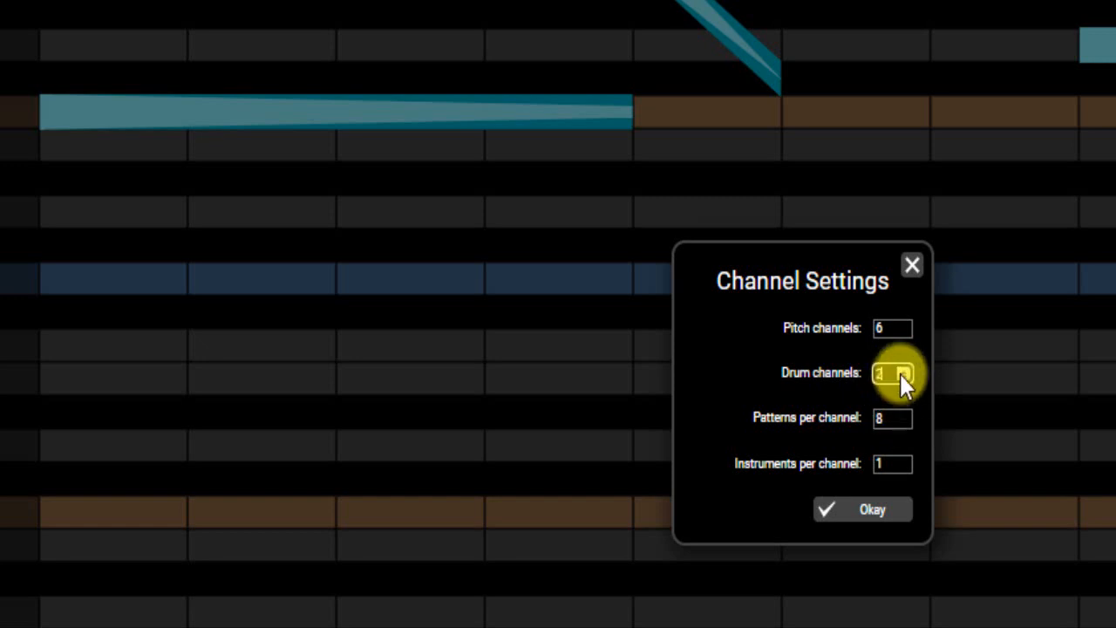
{"action": "left_click", "coordinate": [903, 377]}
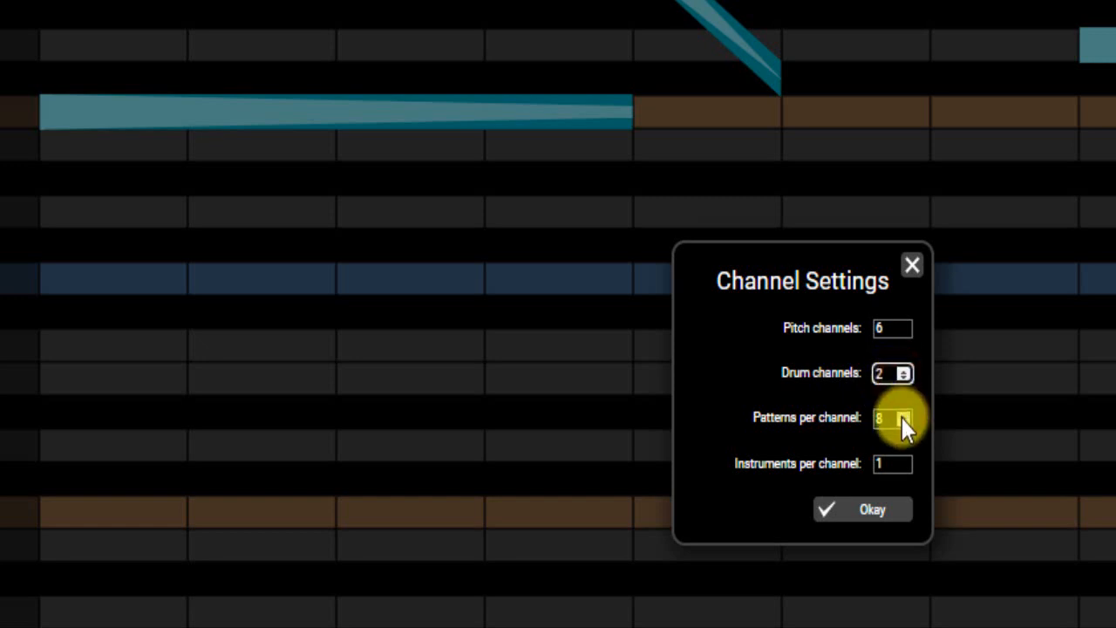
{"action": "double_click", "coordinate": [894, 417]}
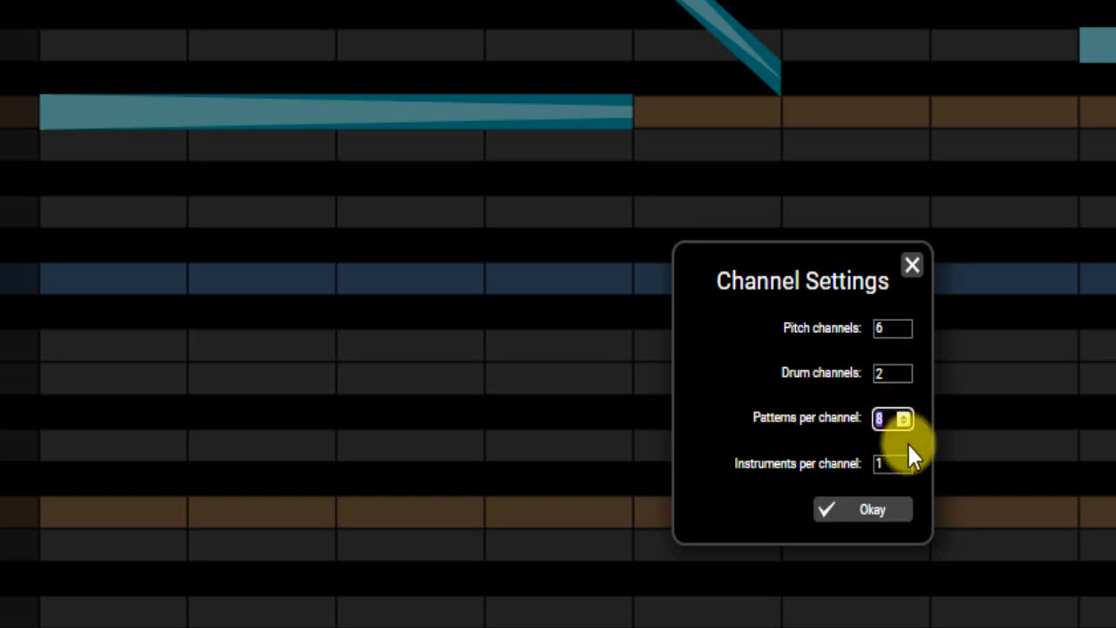
{"action": "type", "text": "42"}
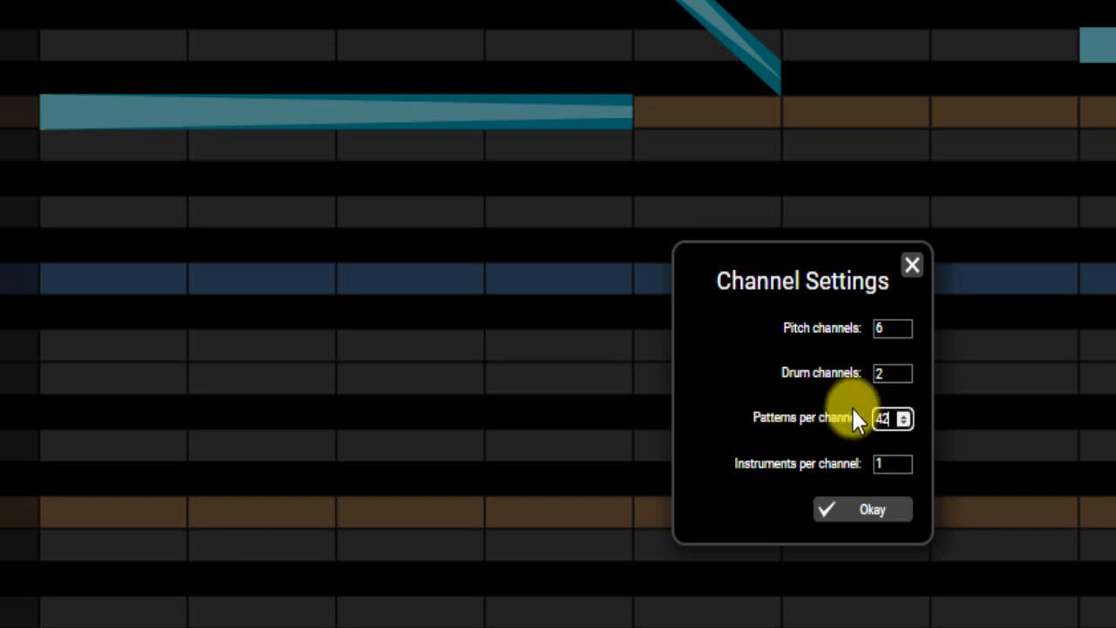
{"action": "left_click", "coordinate": [865, 514]}
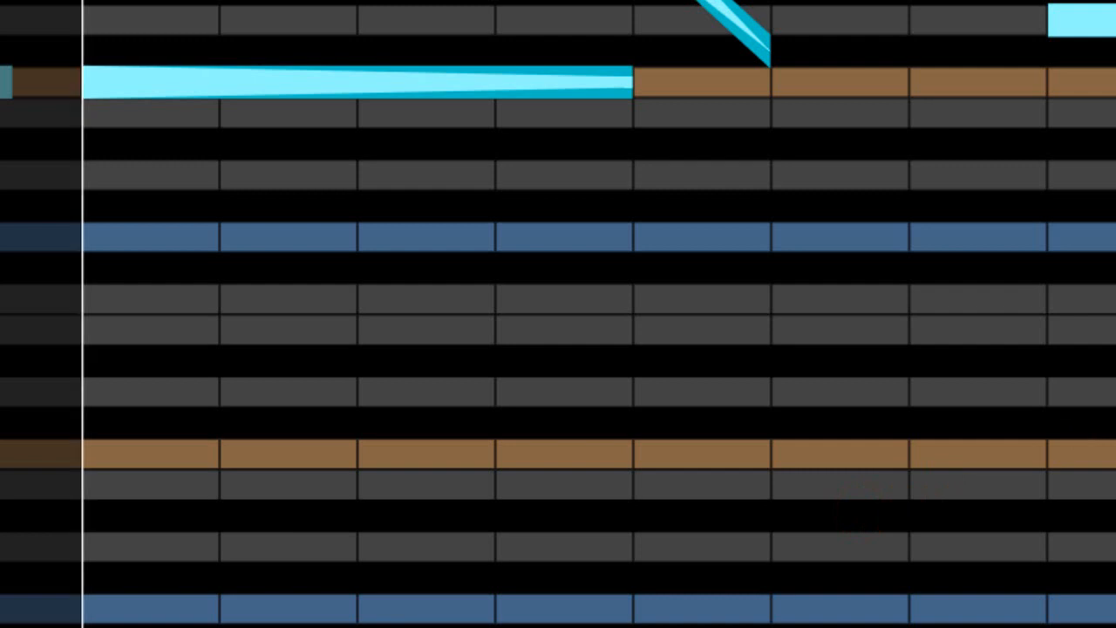
Set the song length to 42 bars, applying the change at the end of the song.
{"action": "left_click", "coordinate": [1115, 133]}
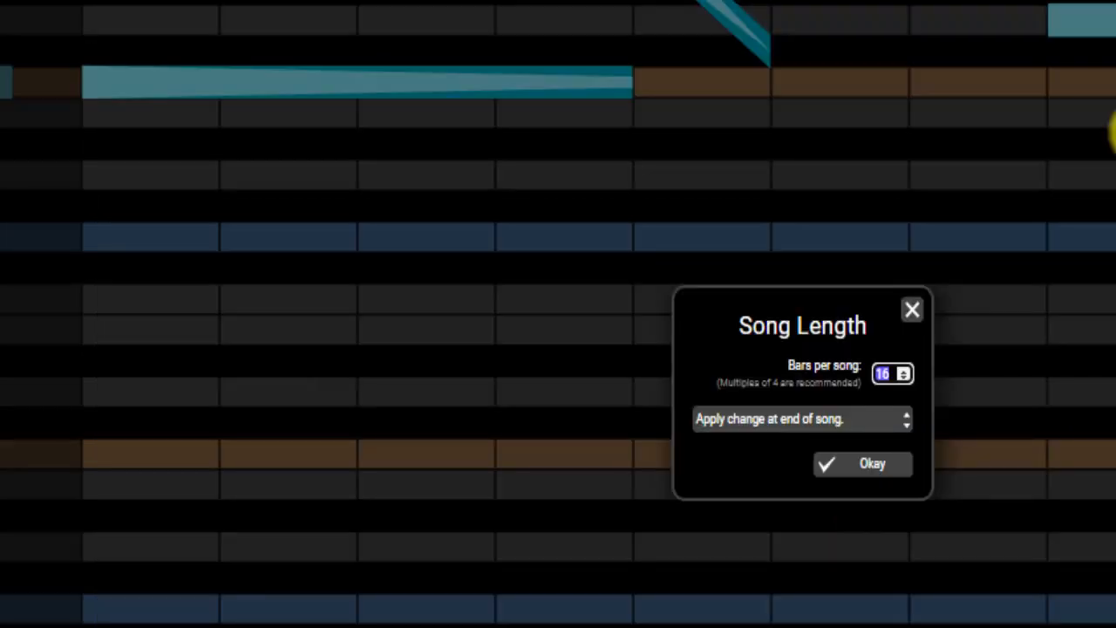
{"action": "double_click", "coordinate": [897, 371]}
{"action": "type", "text": "42"}
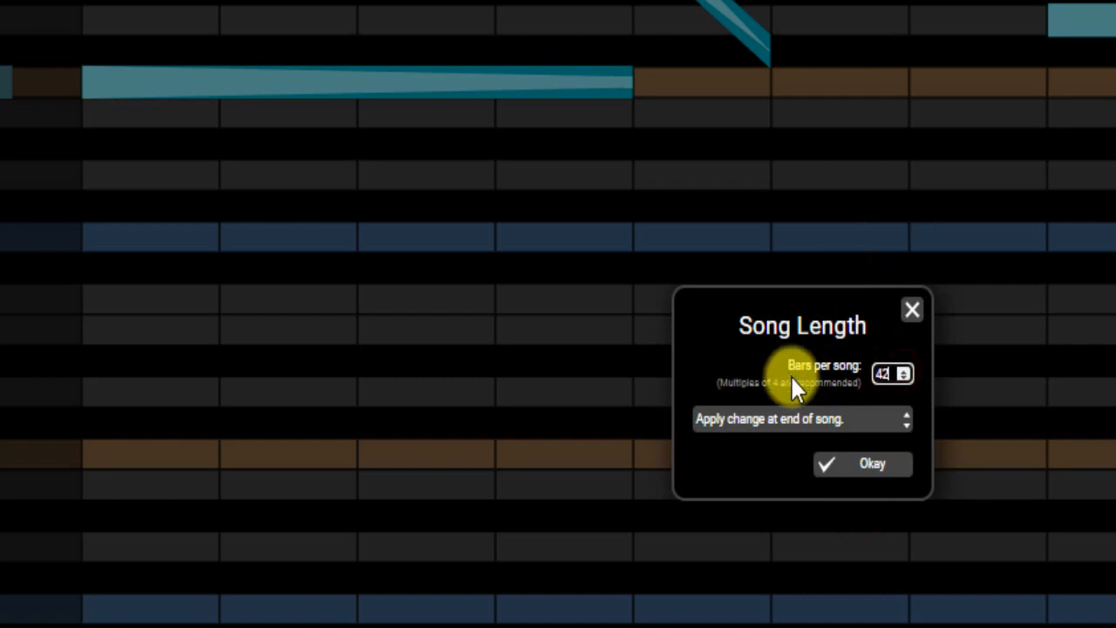
{"action": "left_click", "coordinate": [862, 465]}
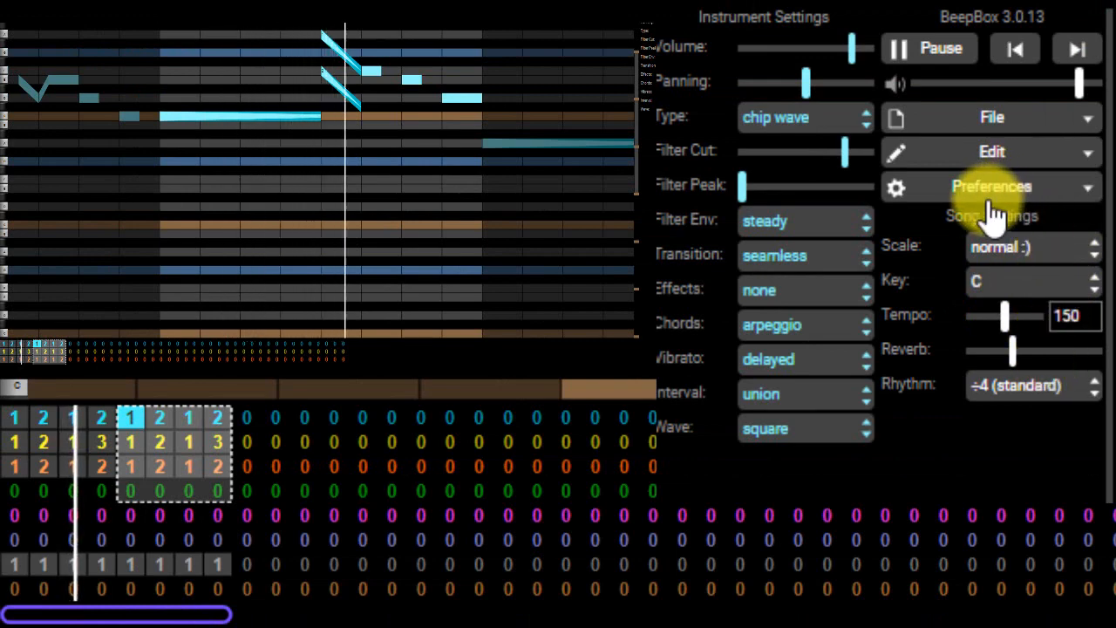
Examine the beats-per-bar setting and the available song editing commands.
{"action": "left_click", "coordinate": [992, 152]}
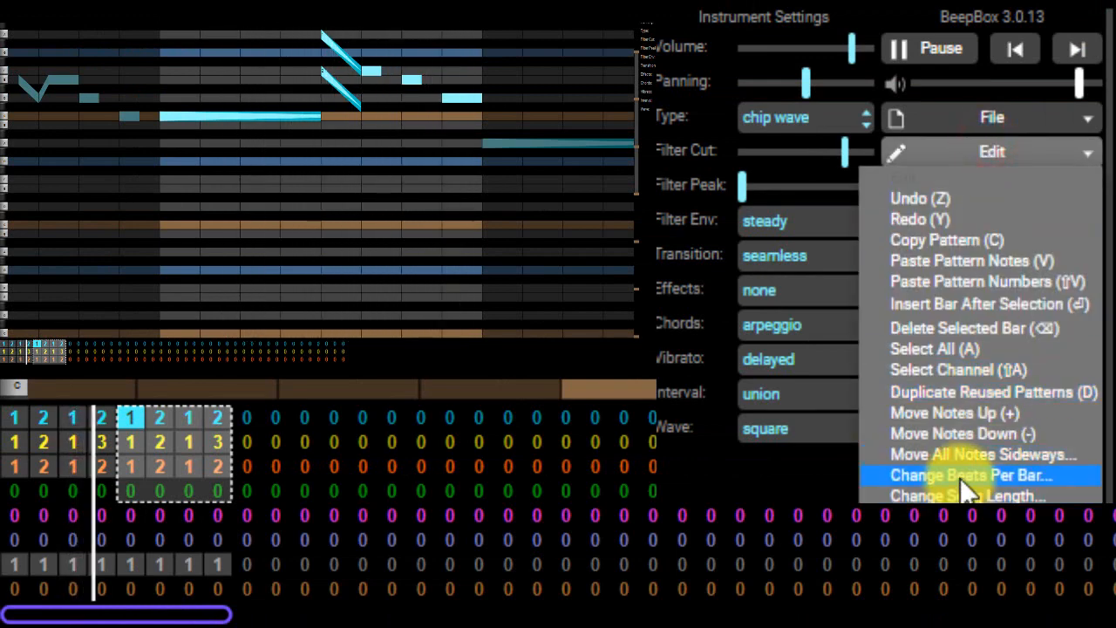
{"action": "left_click", "coordinate": [960, 477]}
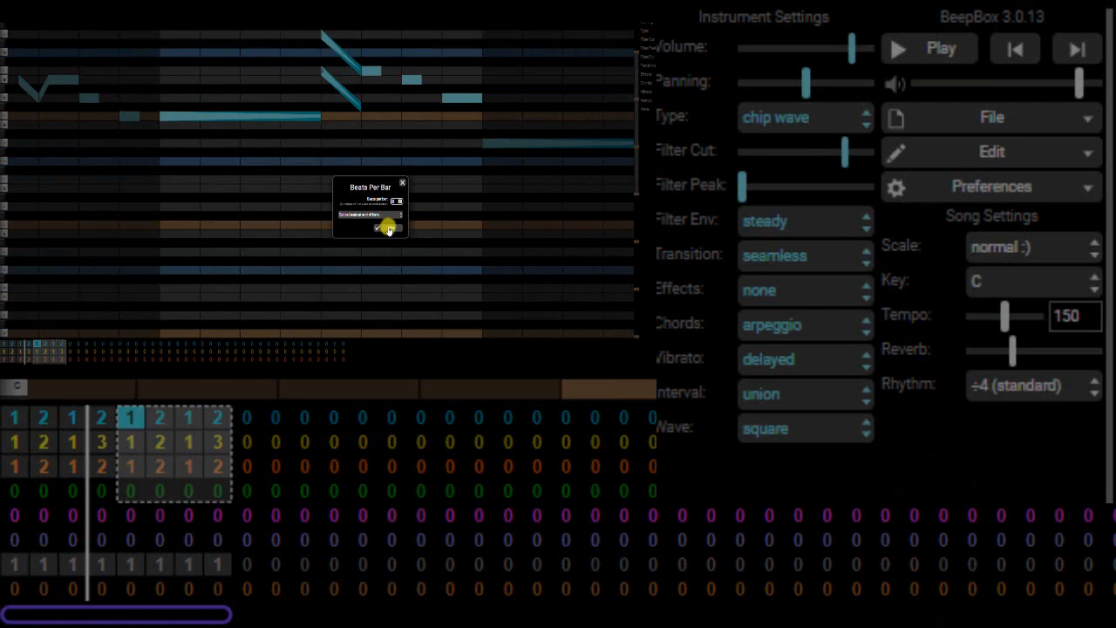
{"action": "key", "text": "space"}
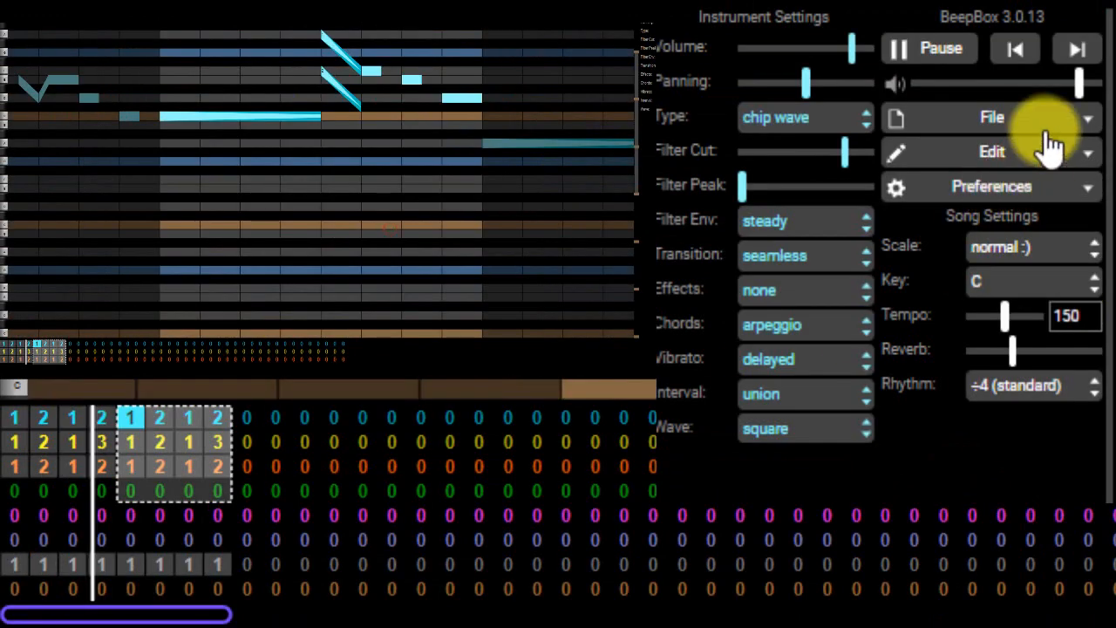
{"action": "left_click", "coordinate": [1016, 153]}
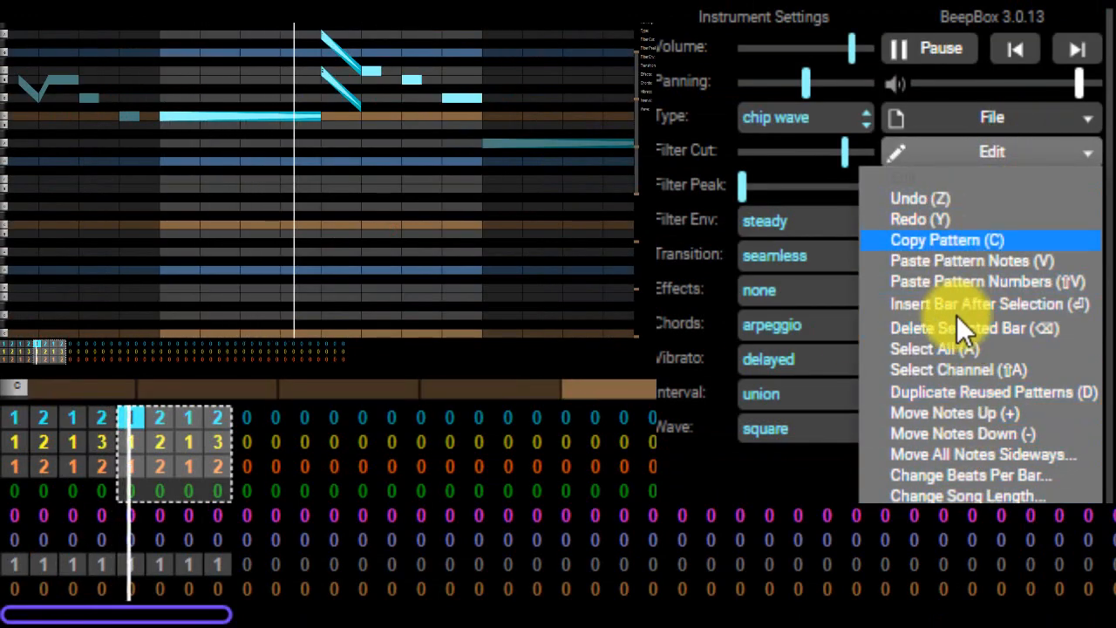
{"action": "left_click", "coordinate": [332, 268]}
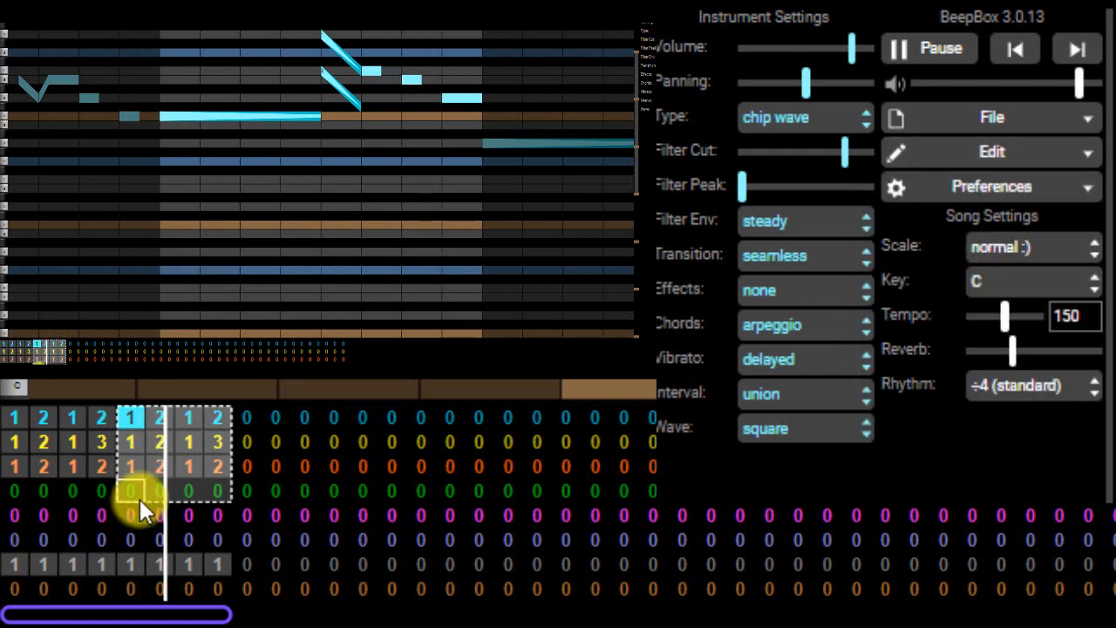
Assign pattern 1 to the fourth channel's fifth bar and set the channel's transition to hard.
{"action": "left_click", "coordinate": [130, 450]}
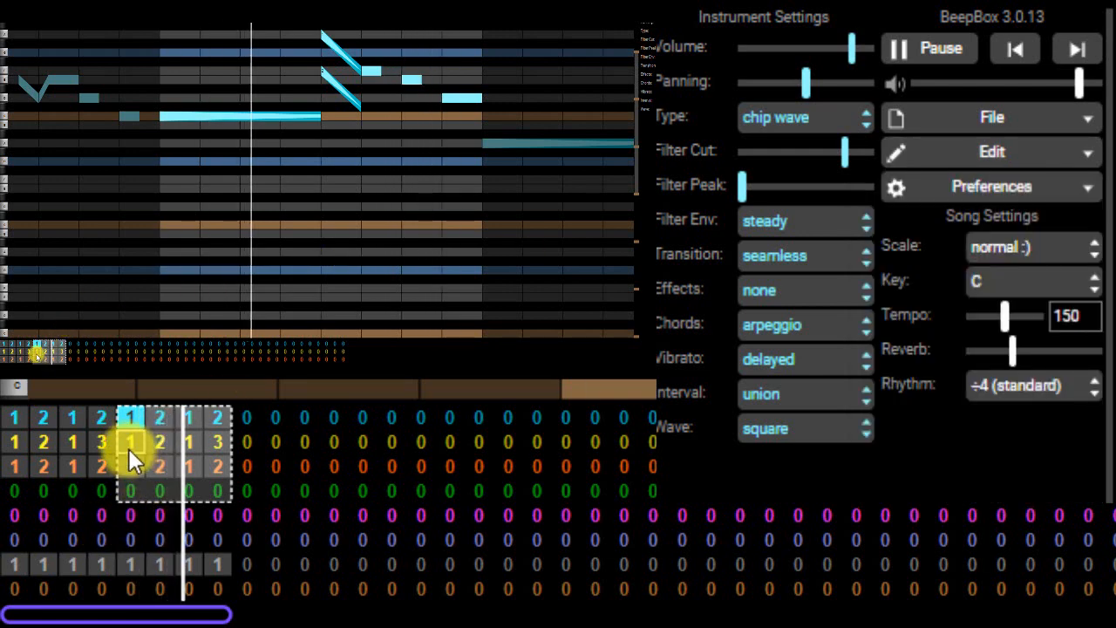
{"action": "left_click", "coordinate": [137, 470]}
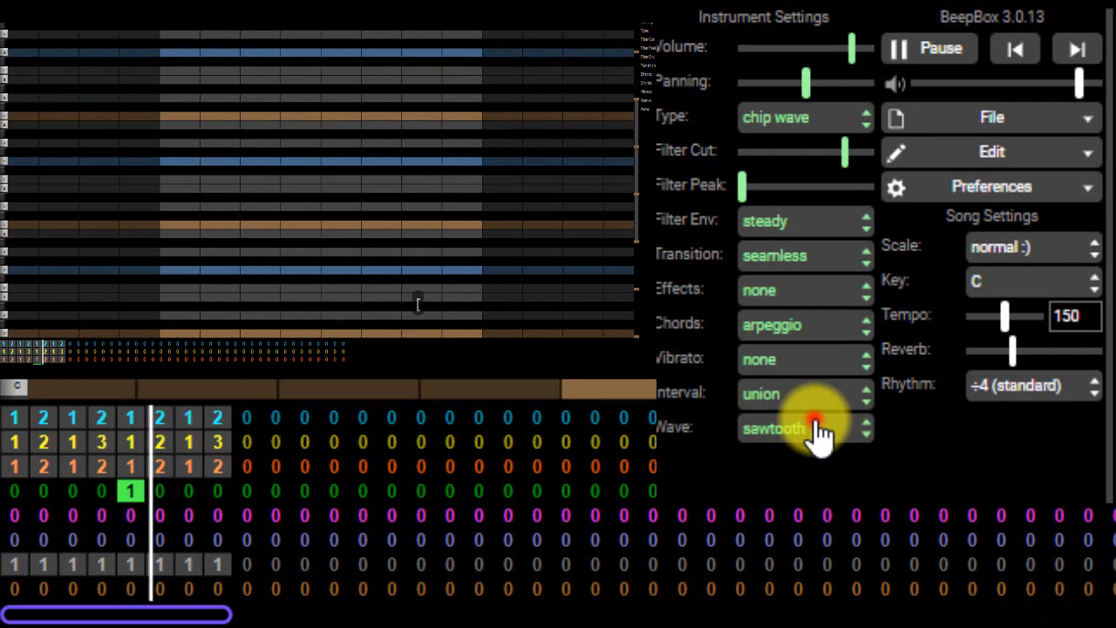
{"action": "left_click", "coordinate": [820, 432]}
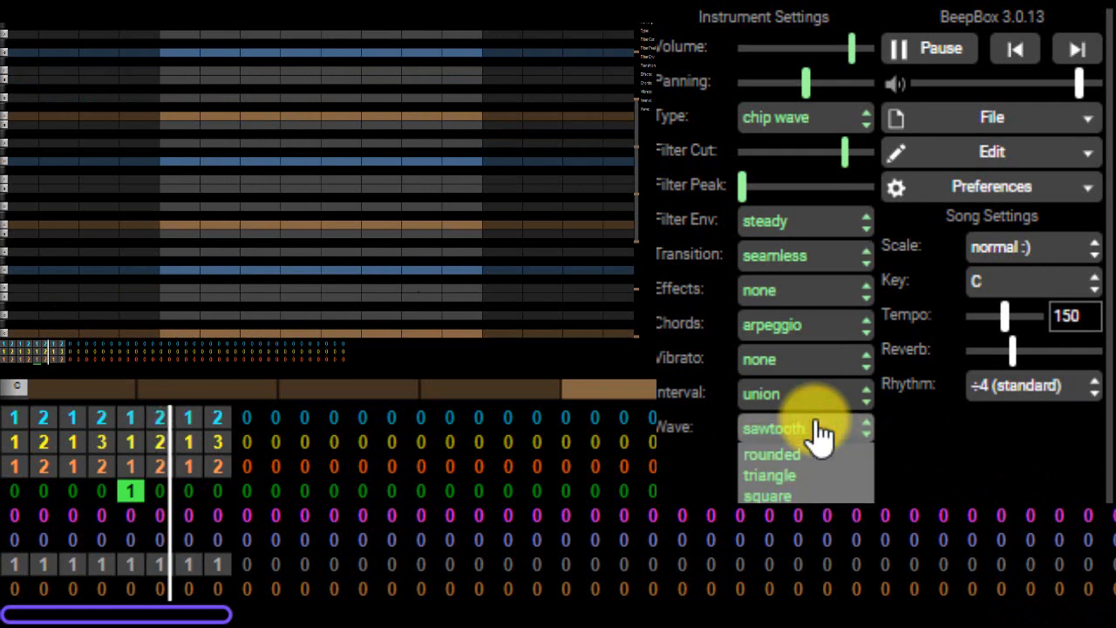
{"action": "left_click", "coordinate": [818, 429]}
{"action": "left_click", "coordinate": [811, 255]}
{"action": "left_click", "coordinate": [794, 299]}
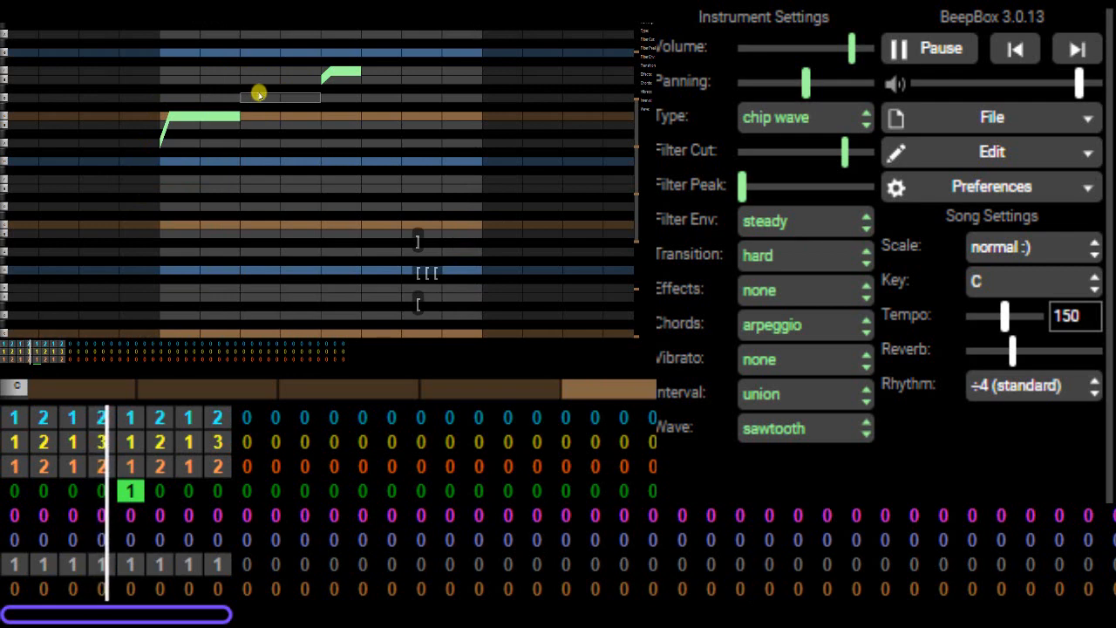
Add ascending two-beat D, F and G notes in the fourth channel's pattern 1 and fill the next three bars with patterns 2, 3 and 4.
{"action": "left_click", "coordinate": [258, 95]}
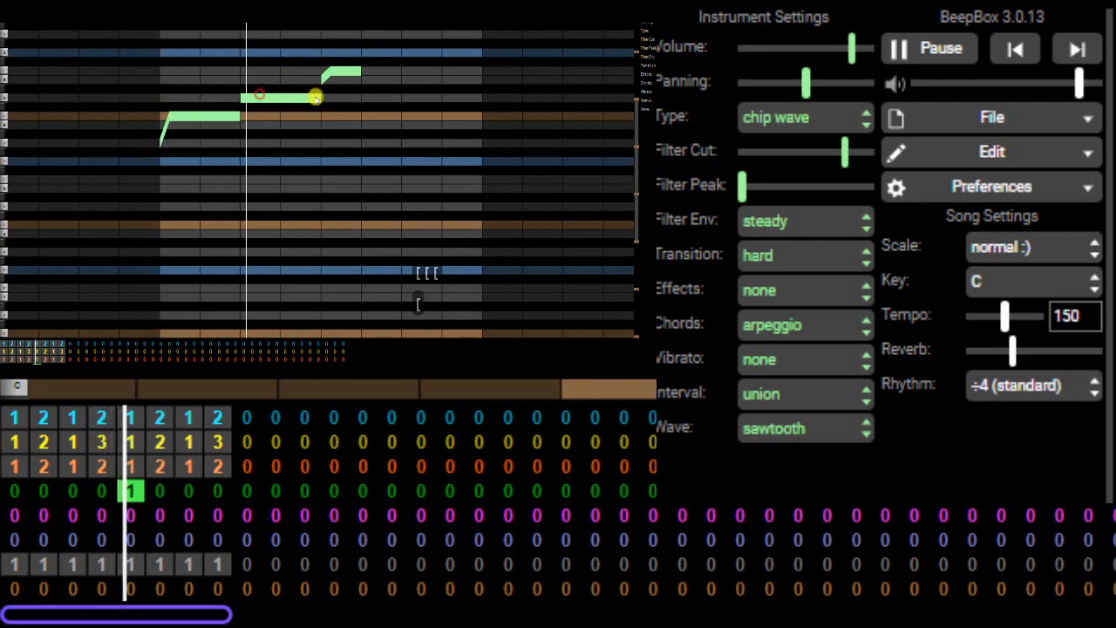
{"action": "left_click_drag", "start_coordinate": [339, 72], "coordinate": [399, 70]}
{"action": "left_click", "coordinate": [352, 75]}
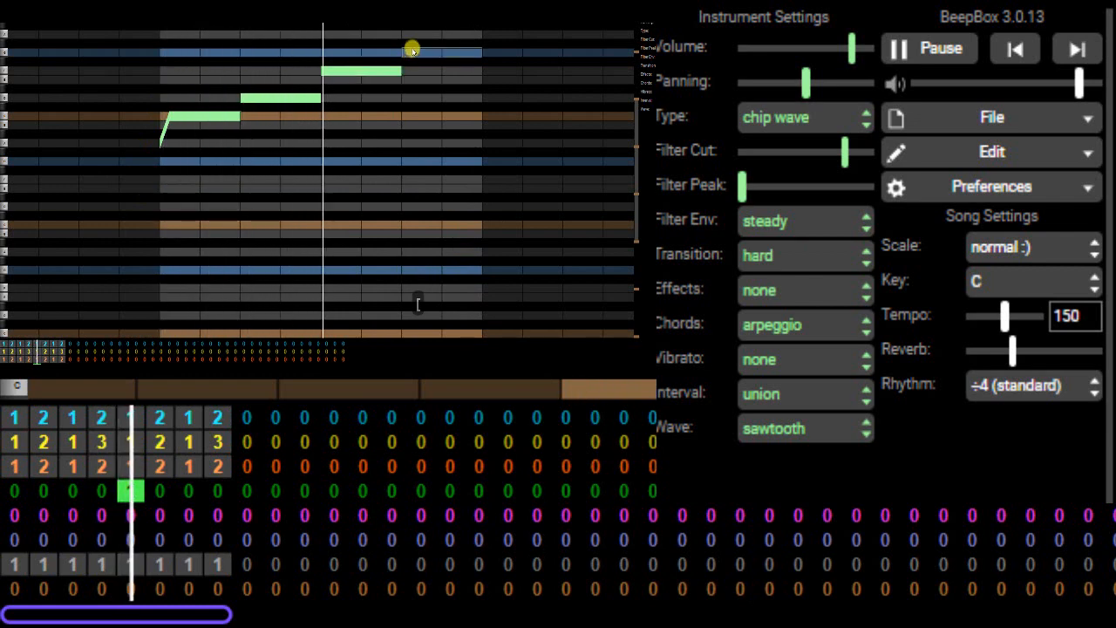
{"action": "left_click", "coordinate": [415, 51]}
{"action": "left_click_drag", "start_coordinate": [464, 50], "coordinate": [476, 44]}
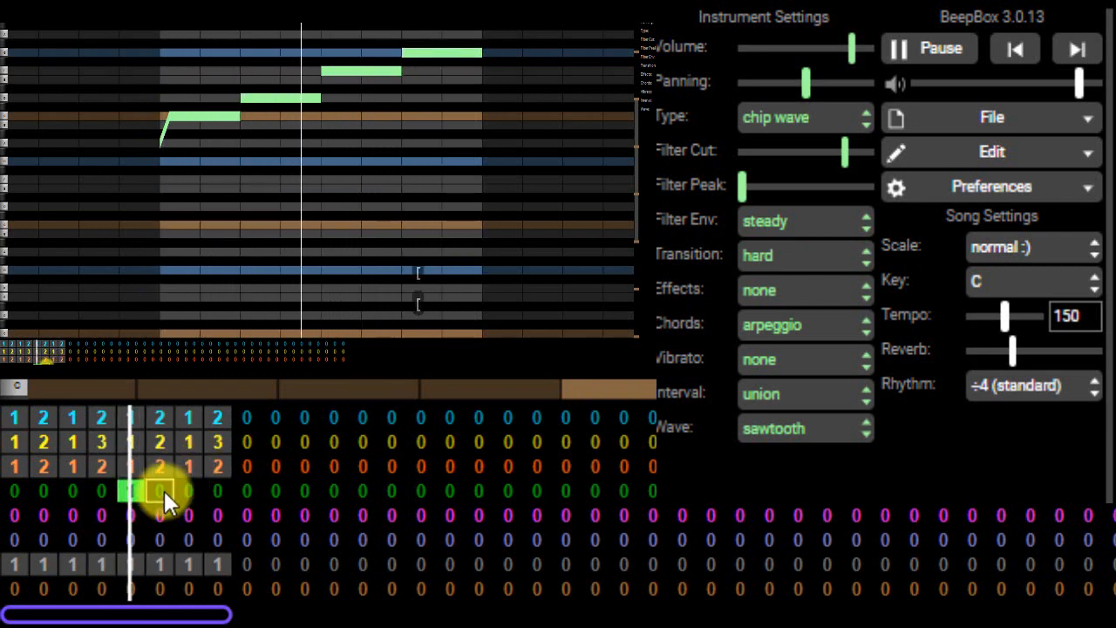
{"action": "left_click", "coordinate": [164, 490]}
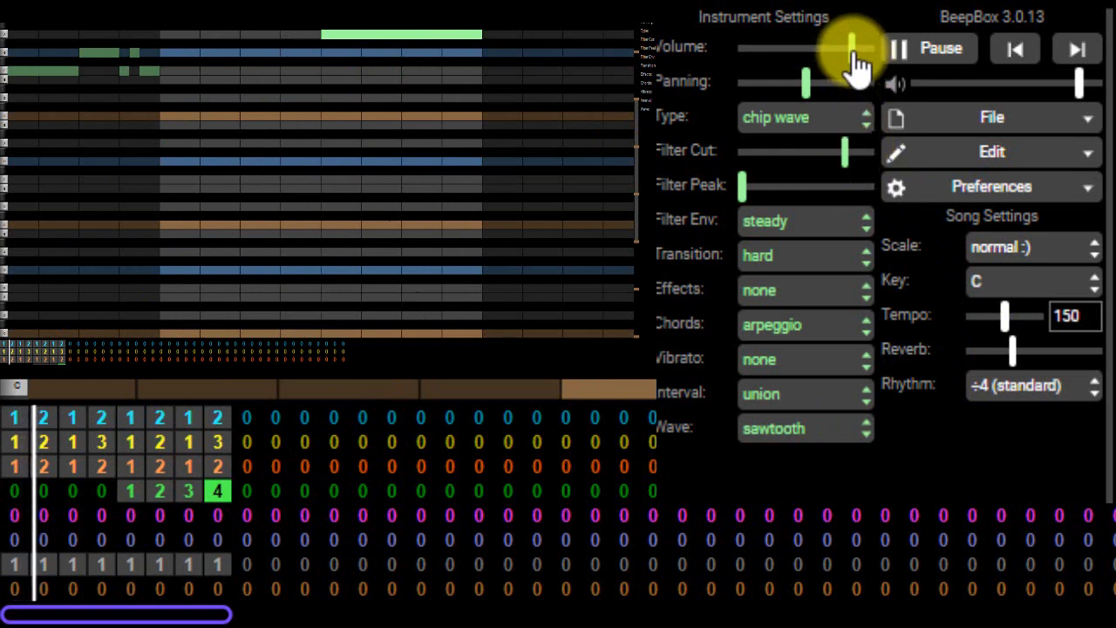
Set the fourth channel's volume to maximum, its vibrato to delayed and its effects to reverb.
{"action": "left_click_drag", "start_coordinate": [855, 50], "coordinate": [931, 74]}
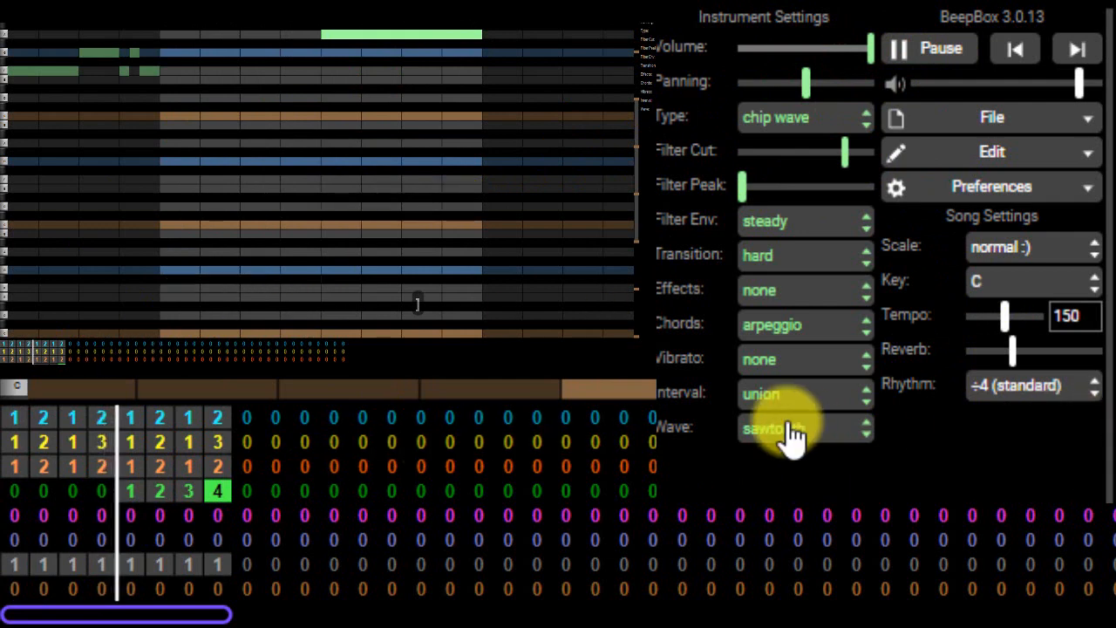
{"action": "left_click", "coordinate": [811, 363]}
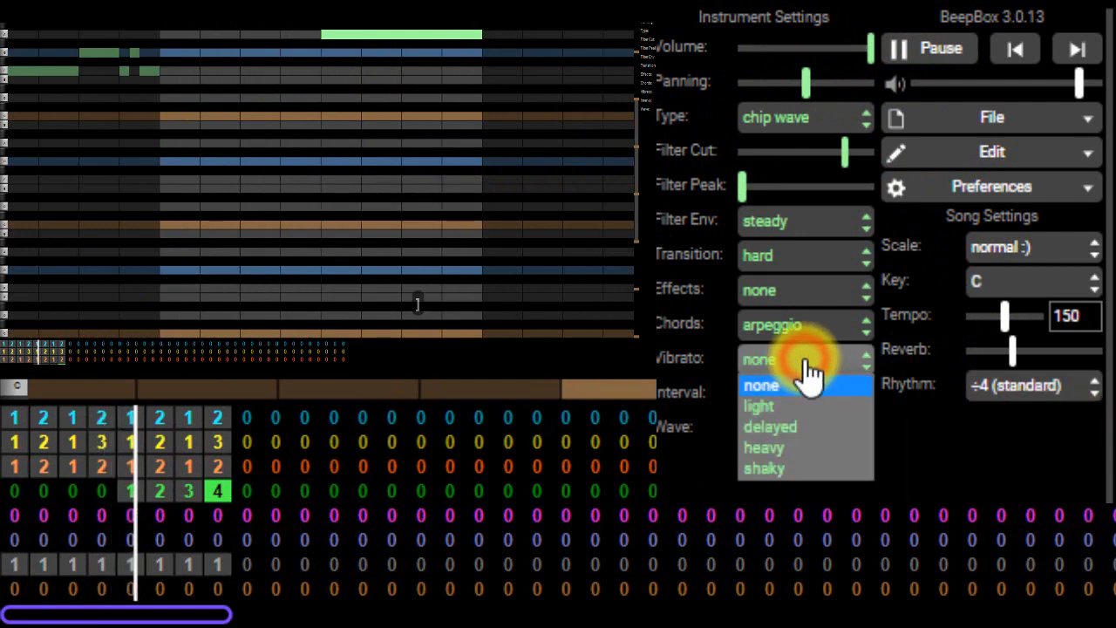
{"action": "left_click", "coordinate": [808, 425]}
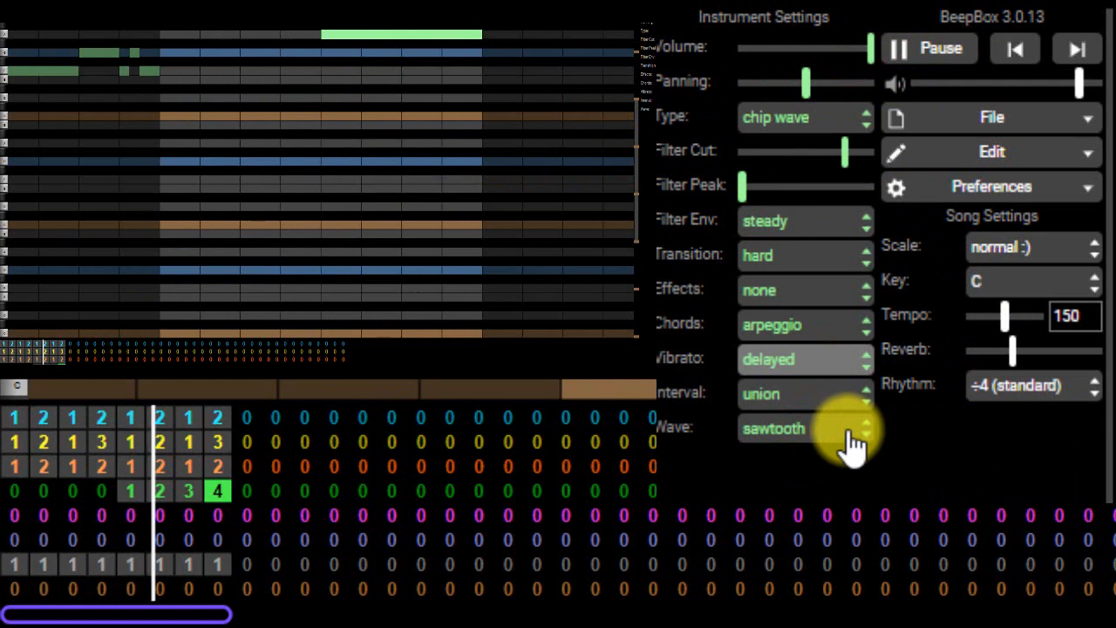
{"action": "left_click", "coordinate": [801, 289]}
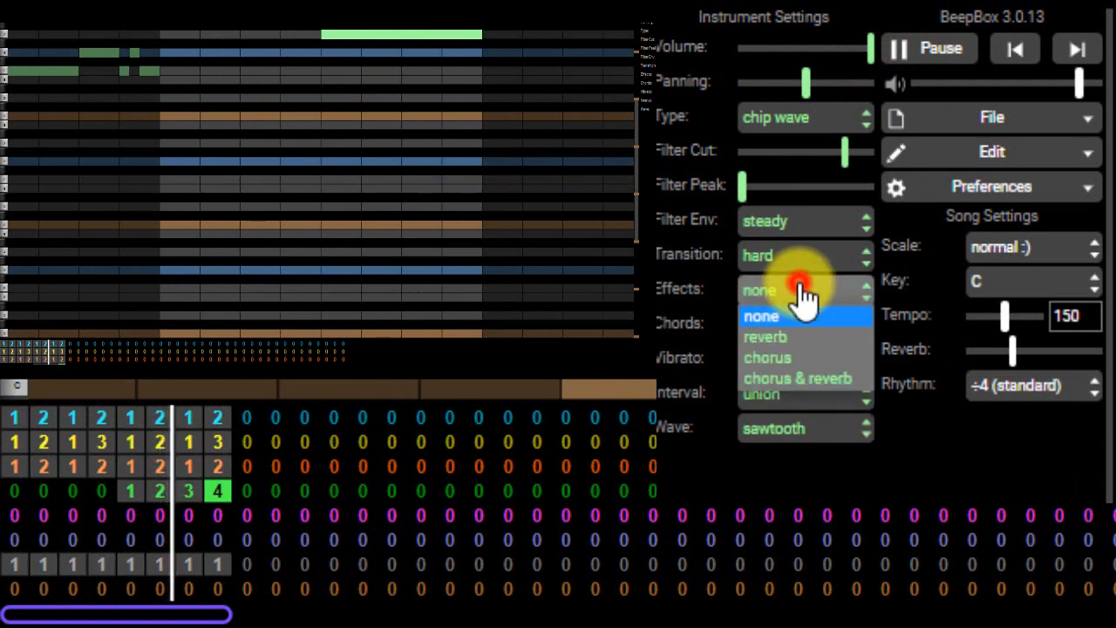
{"action": "left_click", "coordinate": [809, 364]}
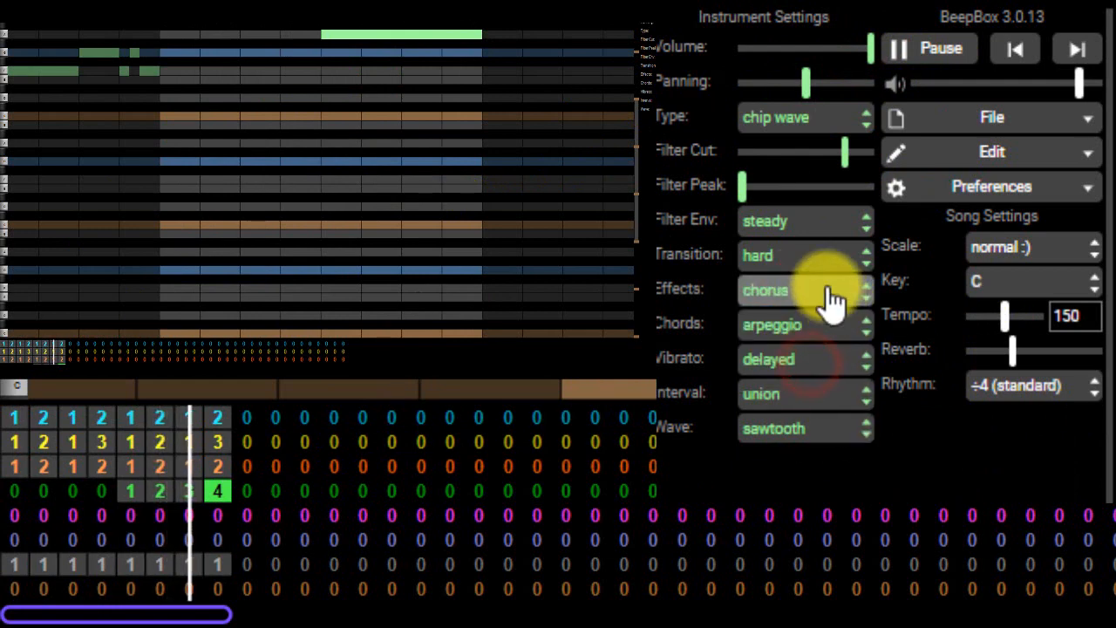
{"action": "left_click", "coordinate": [860, 291]}
{"action": "left_click", "coordinate": [783, 337]}
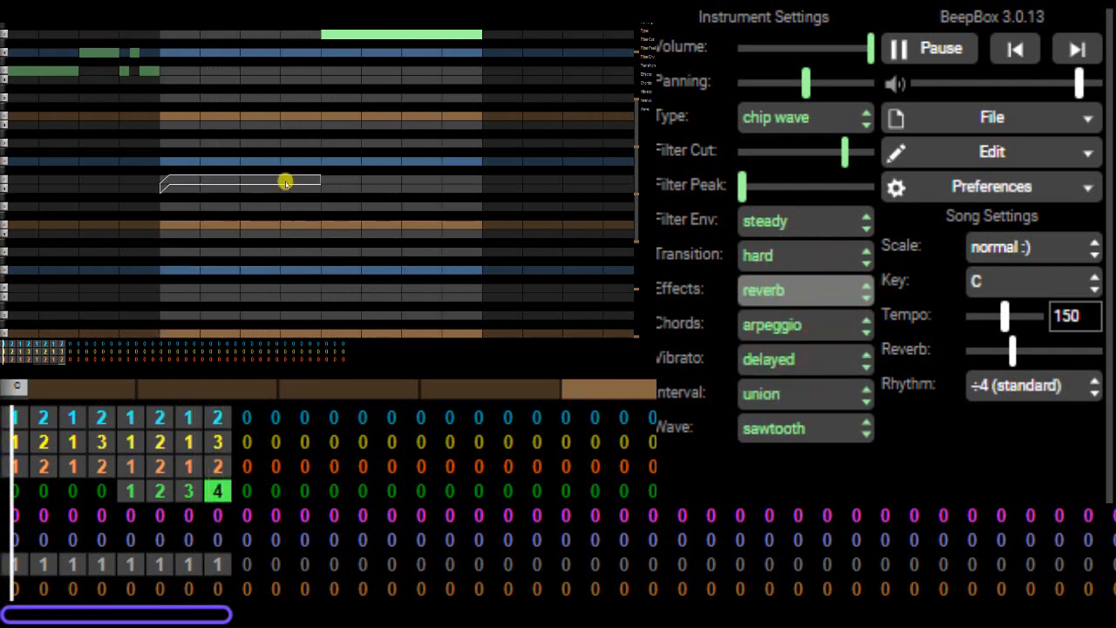
Copy the fourth channel's patterns in bars five to eight into the same bars of the fifth channel.
{"action": "left_click_drag", "start_coordinate": [137, 489], "coordinate": [224, 491]}
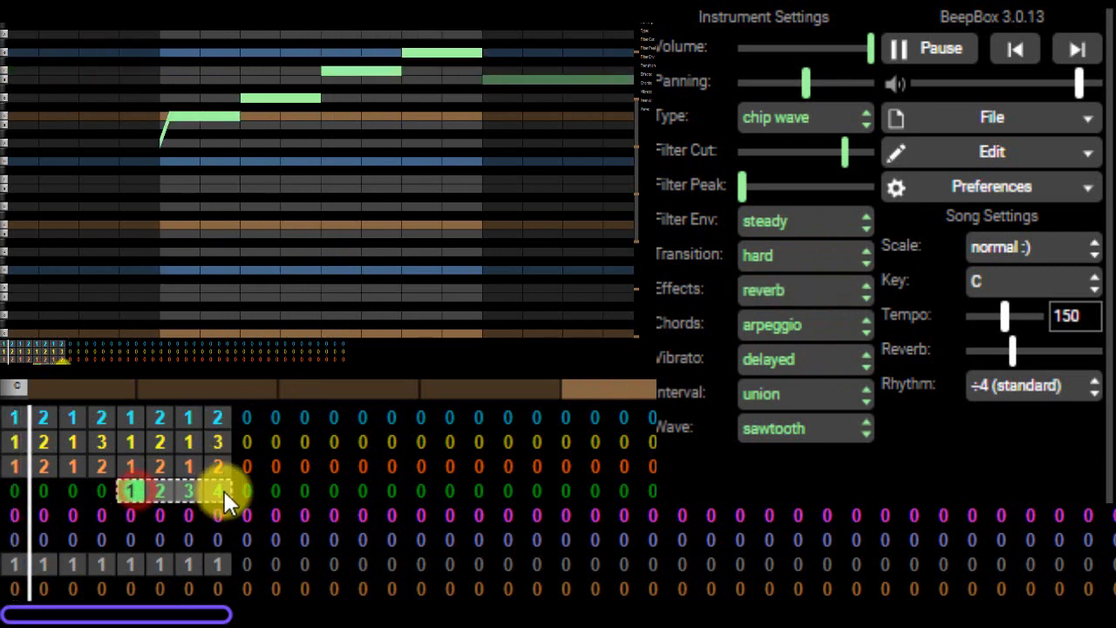
{"action": "left_click_drag", "start_coordinate": [131, 516], "coordinate": [225, 521]}
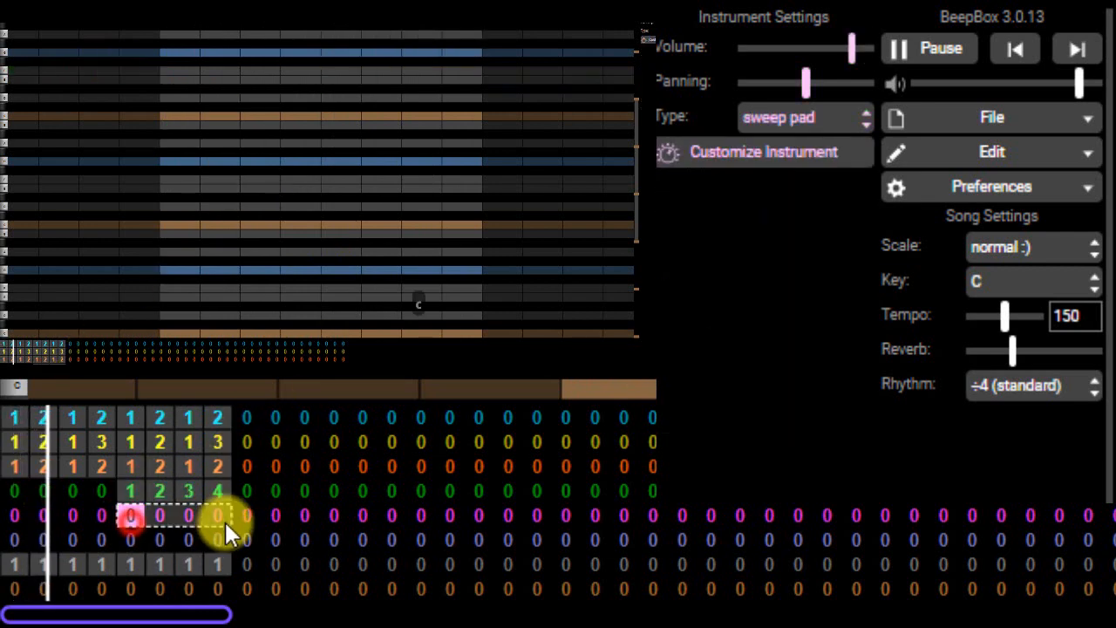
{"action": "key", "text": "ctrl+v"}
Change the fifth channel's instrument type to chip wave and finally to the square wave preset.
{"action": "left_click", "coordinate": [853, 132]}
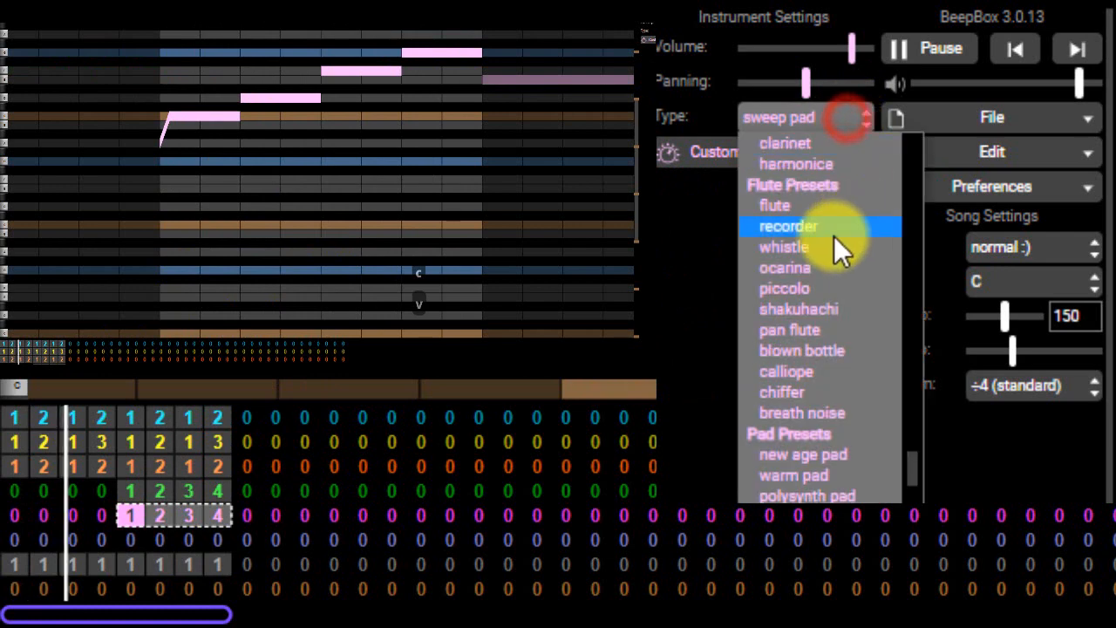
{"action": "scroll", "coordinate": [825, 246], "scroll_direction": "up", "scroll_amount": 15}
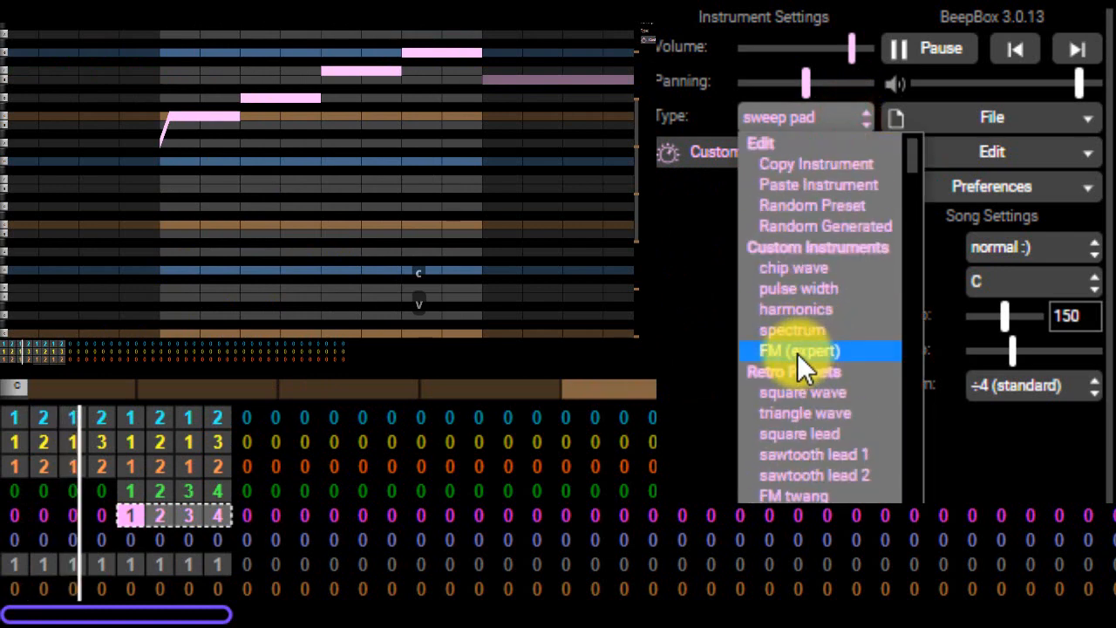
{"action": "left_click", "coordinate": [805, 267]}
{"action": "left_click", "coordinate": [857, 91]}
{"action": "left_click_drag", "start_coordinate": [860, 98], "coordinate": [811, 94]}
{"action": "left_click", "coordinate": [859, 120]}
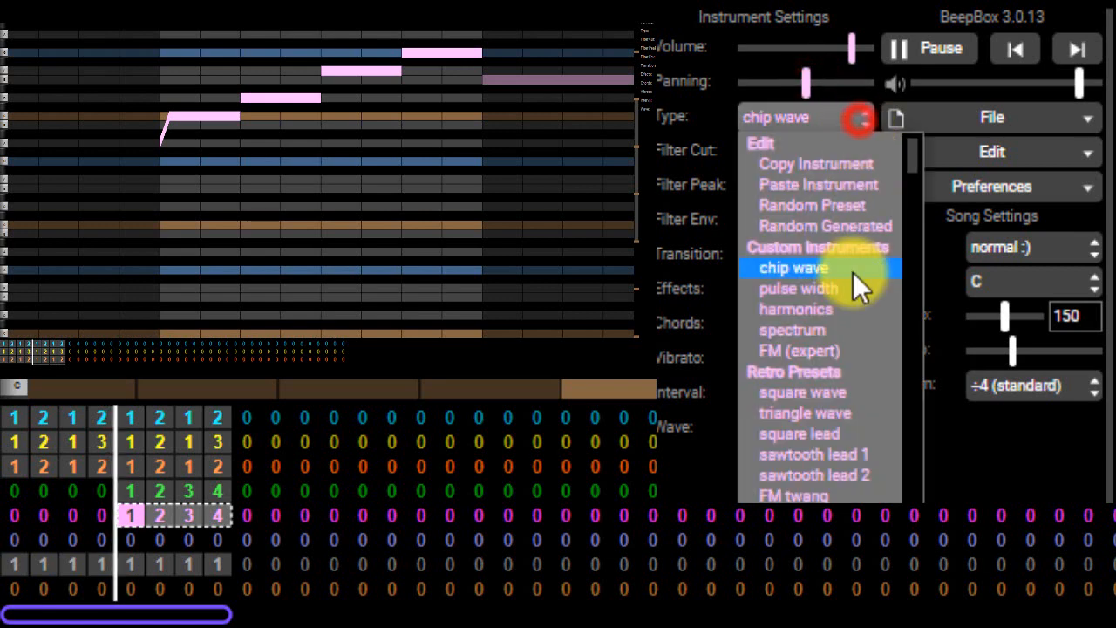
{"action": "left_click", "coordinate": [806, 388]}
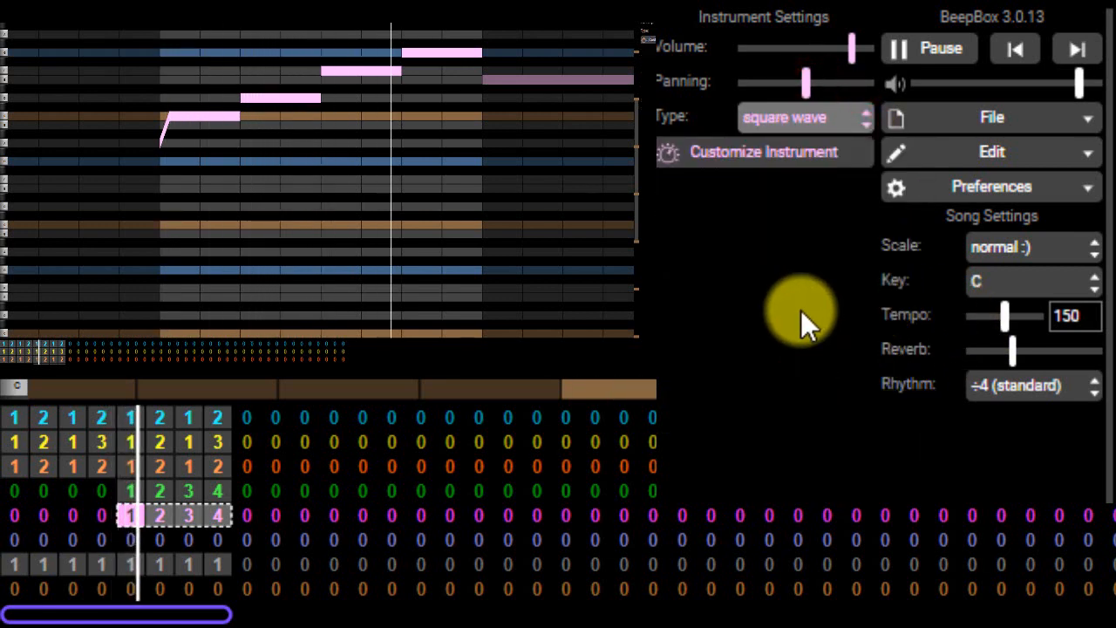
{"action": "left_click", "coordinate": [1090, 403]}
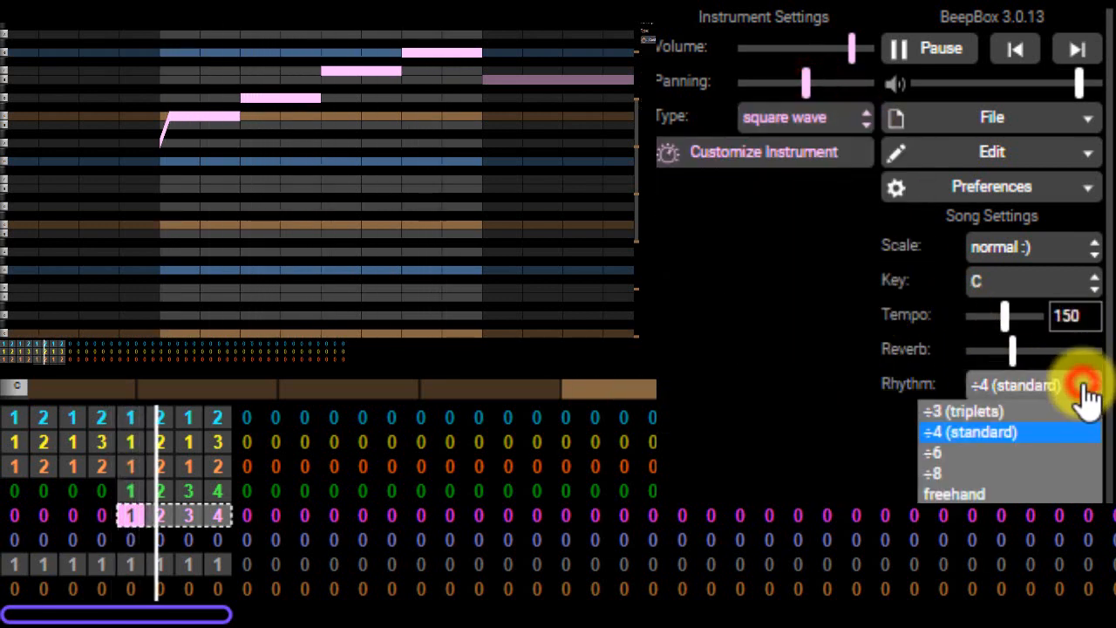
{"action": "left_click", "coordinate": [1085, 397]}
{"action": "left_click", "coordinate": [1065, 249]}
{"action": "left_click", "coordinate": [1069, 253]}
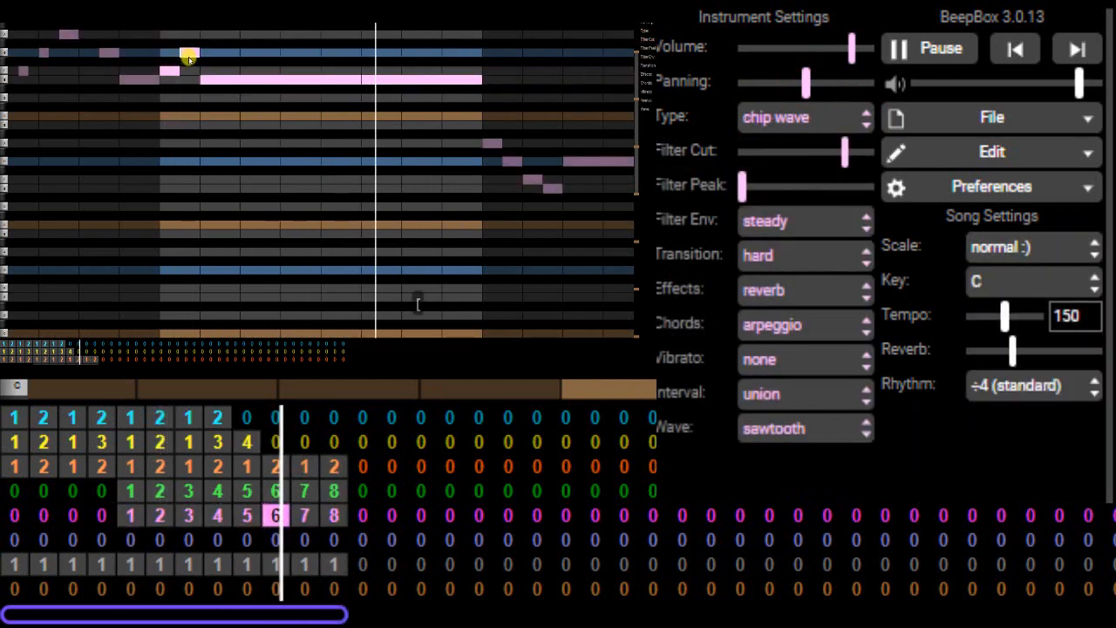
Move the notes in the fifth channel's bar 11 pattern up two scale steps and replay the passage through bar 12.
{"action": "left_click", "coordinate": [307, 515]}
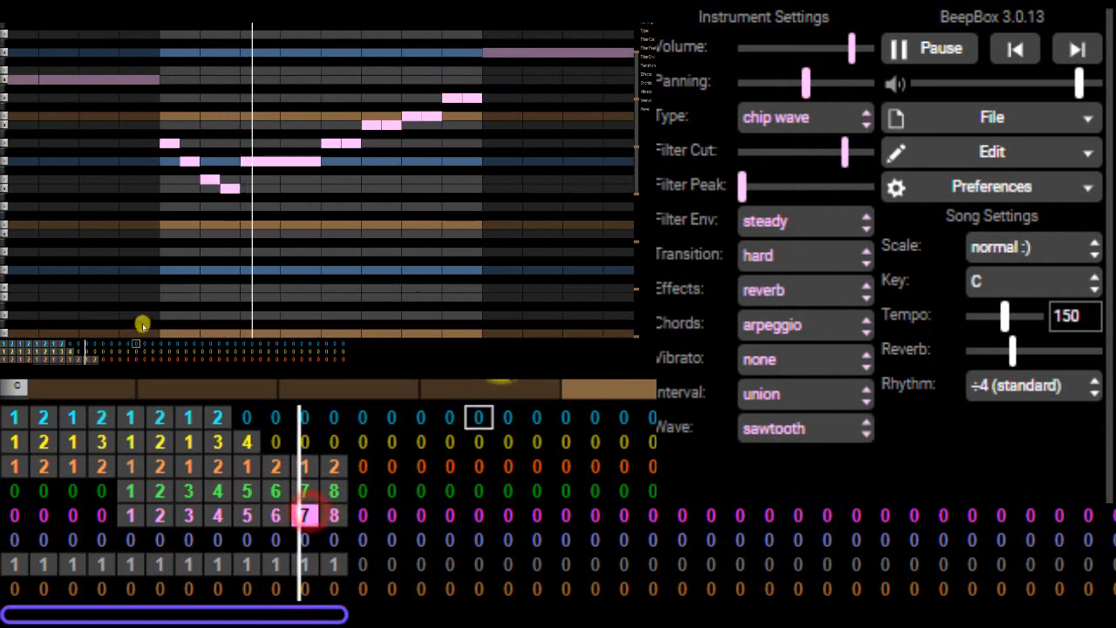
{"action": "key", "text": "equal"}
{"action": "key", "text": "equal"}
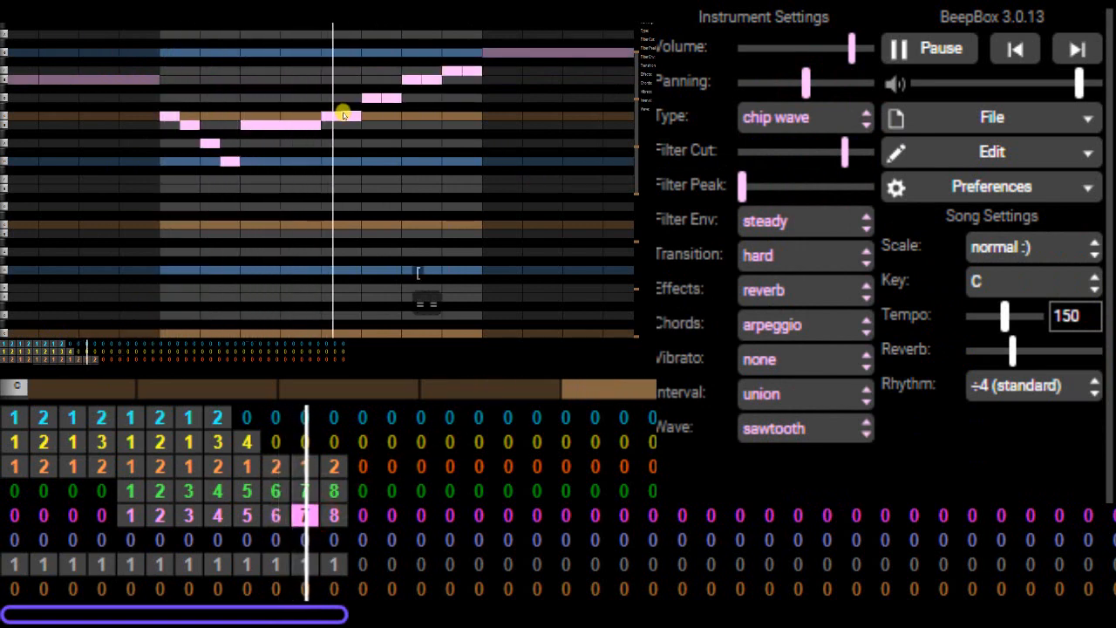
{"action": "key", "text": "bracketleft"}
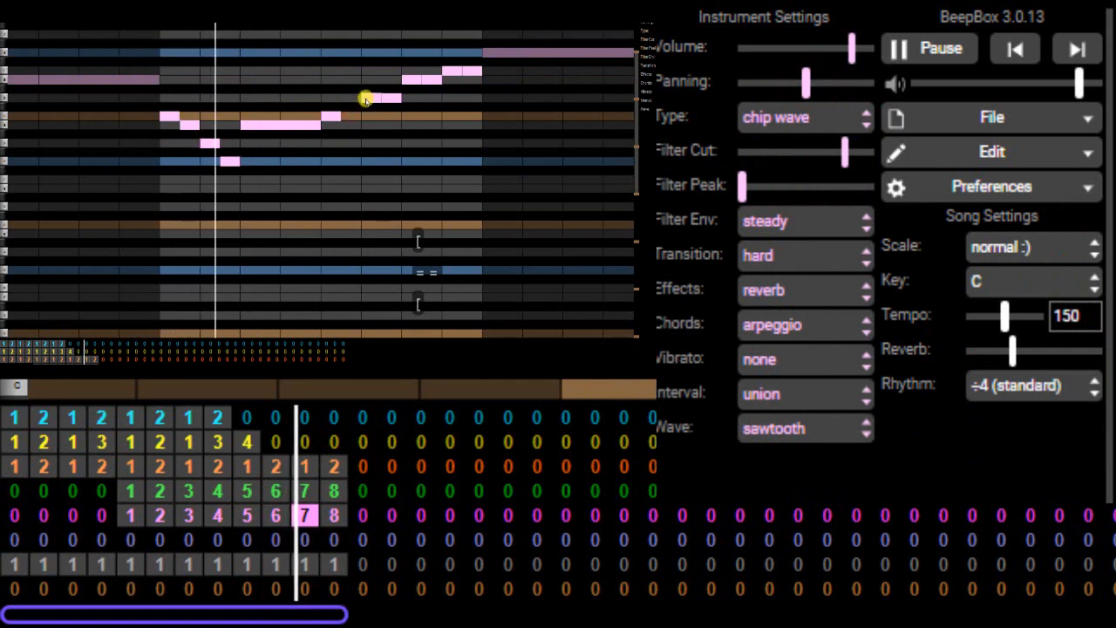
{"action": "key", "text": "bracketleft"}
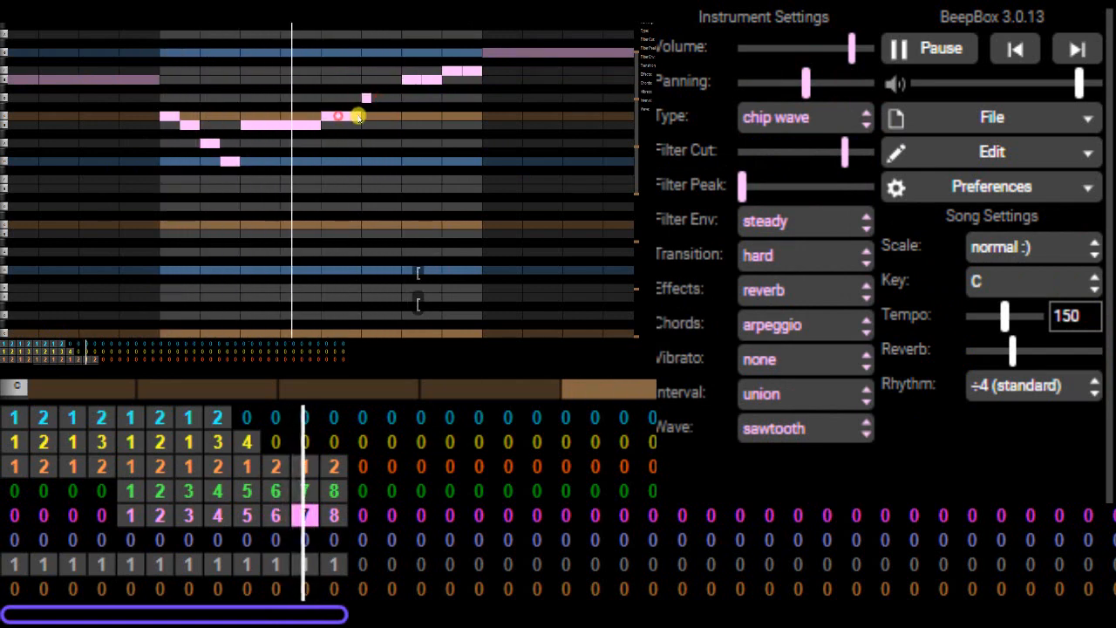
{"action": "left_click", "coordinate": [368, 98]}
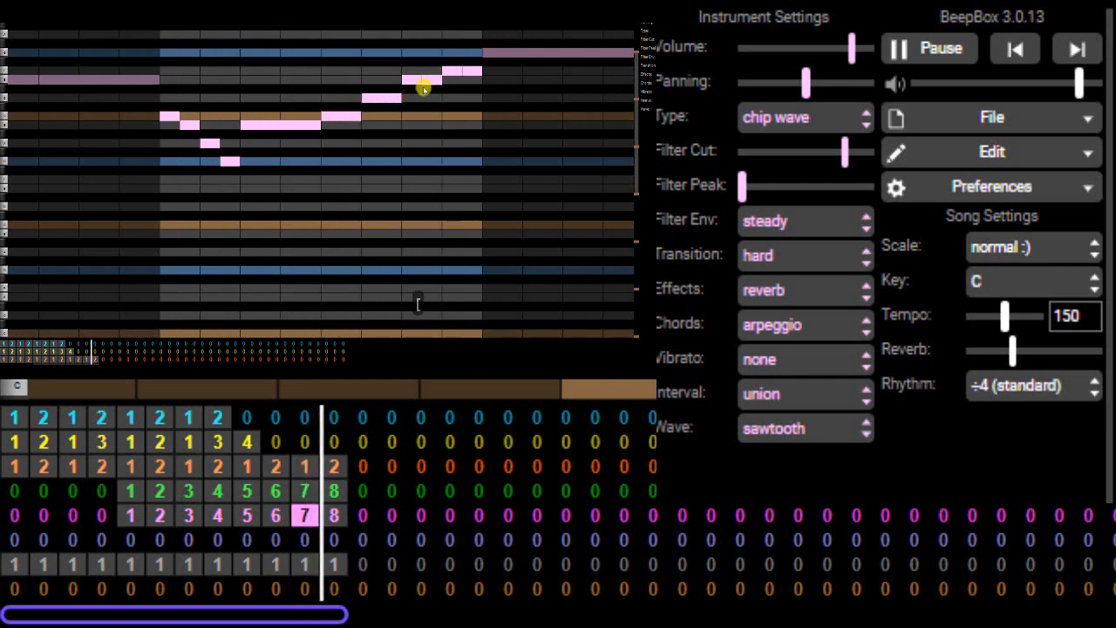
{"action": "left_click", "coordinate": [331, 518]}
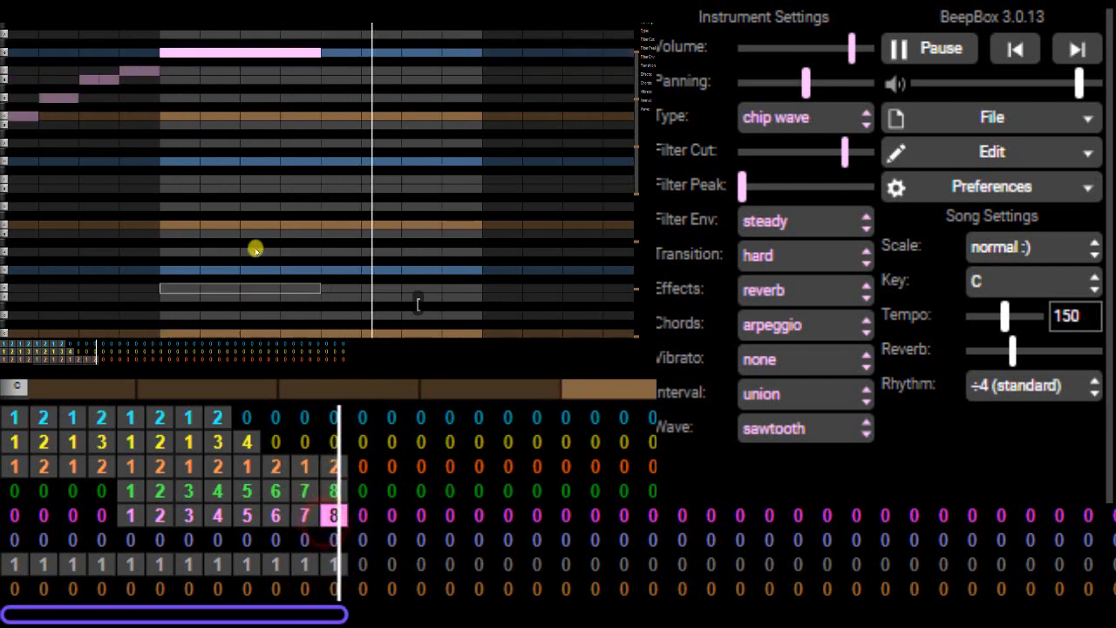
{"action": "key", "text": "bracketleft"}
{"action": "key", "text": "bracketleft"}
Copy the first drum channel's pattern 1 into pattern 2 at bar 12.
{"action": "left_click", "coordinate": [330, 571]}
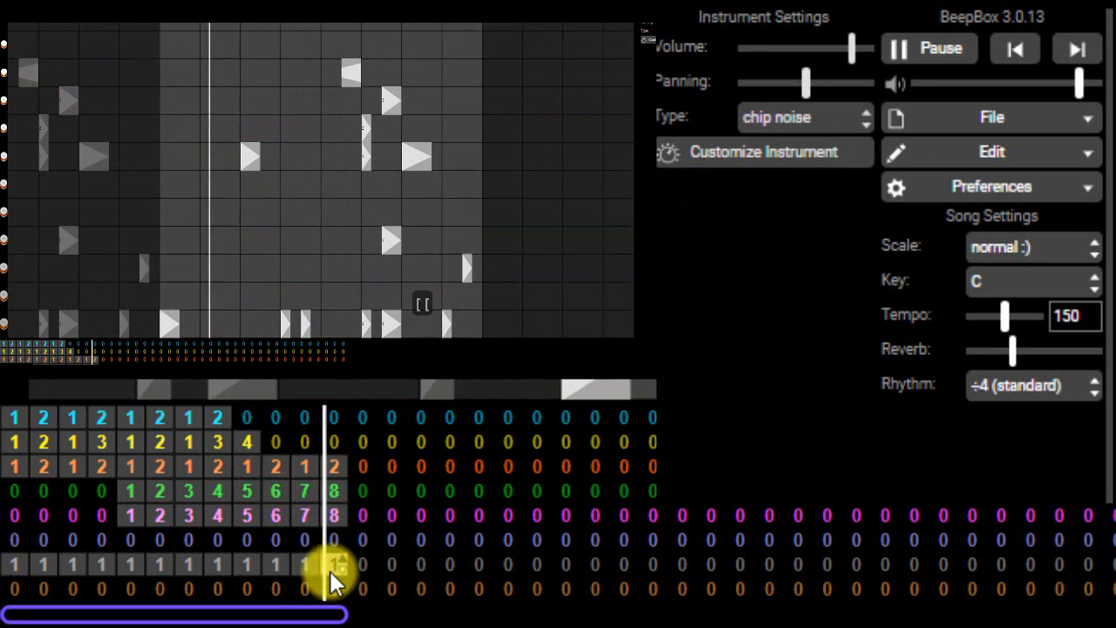
{"action": "key", "text": "c"}
{"action": "left_click", "coordinate": [344, 558]}
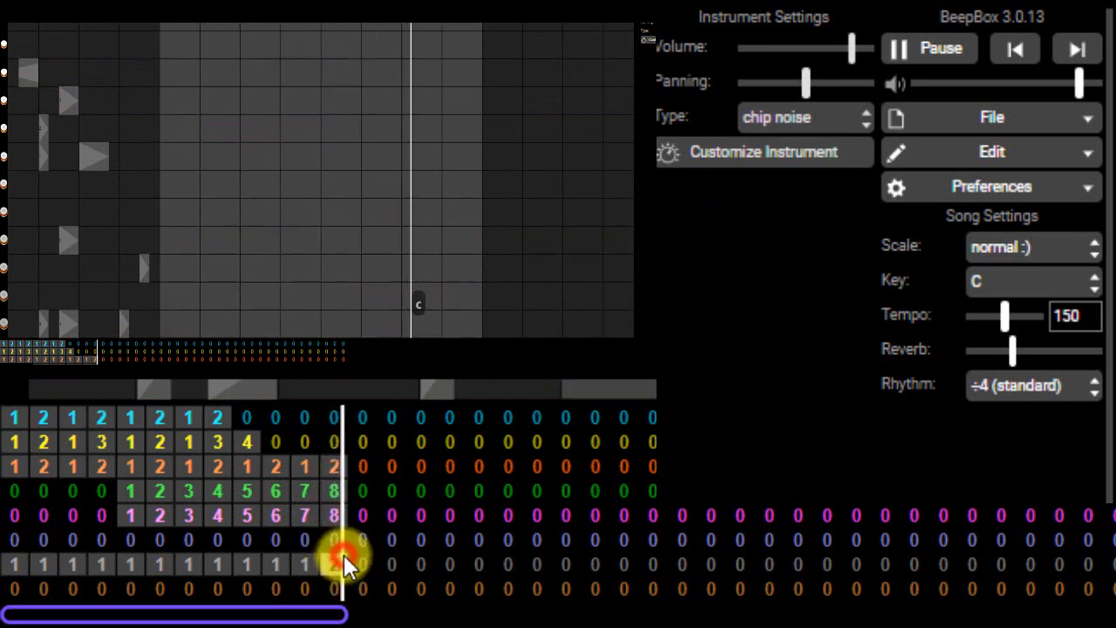
{"action": "key", "text": "v"}
{"action": "key", "text": "bracketright"}
{"action": "key", "text": "bracketleft"}
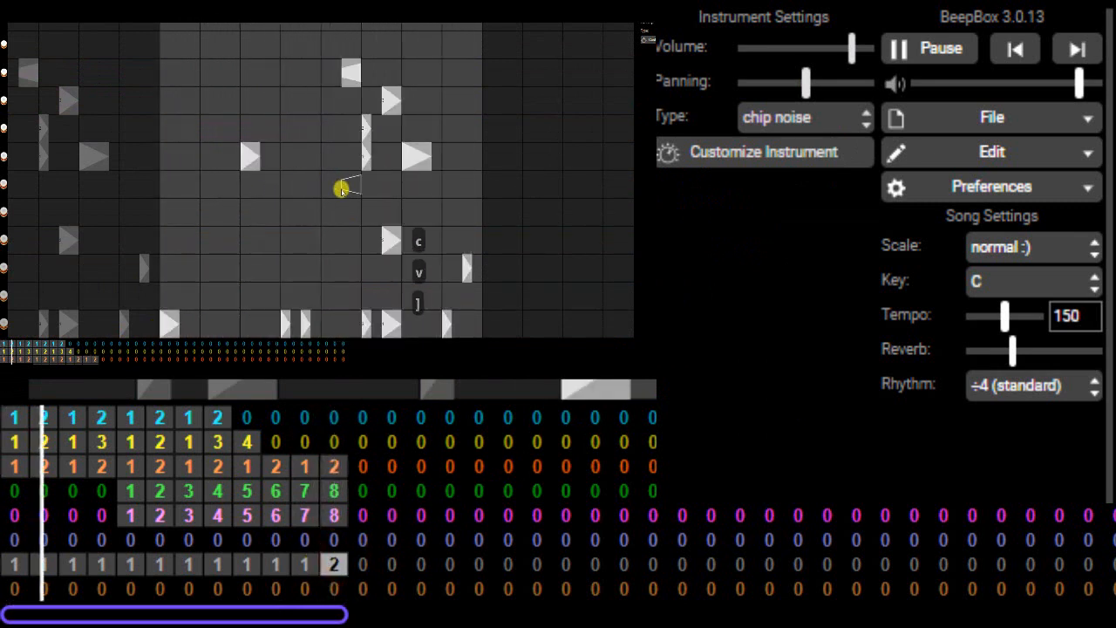
Replace the drum hits in the second half of bar 12 with one long fading hit on the lowest row.
{"action": "key", "text": "bracketright"}
{"action": "key", "text": "bracketright"}
{"action": "key", "text": "bracketright"}
{"action": "key", "text": "bracketright"}
{"action": "key", "text": "bracketright"}
{"action": "key", "text": "bracketright"}
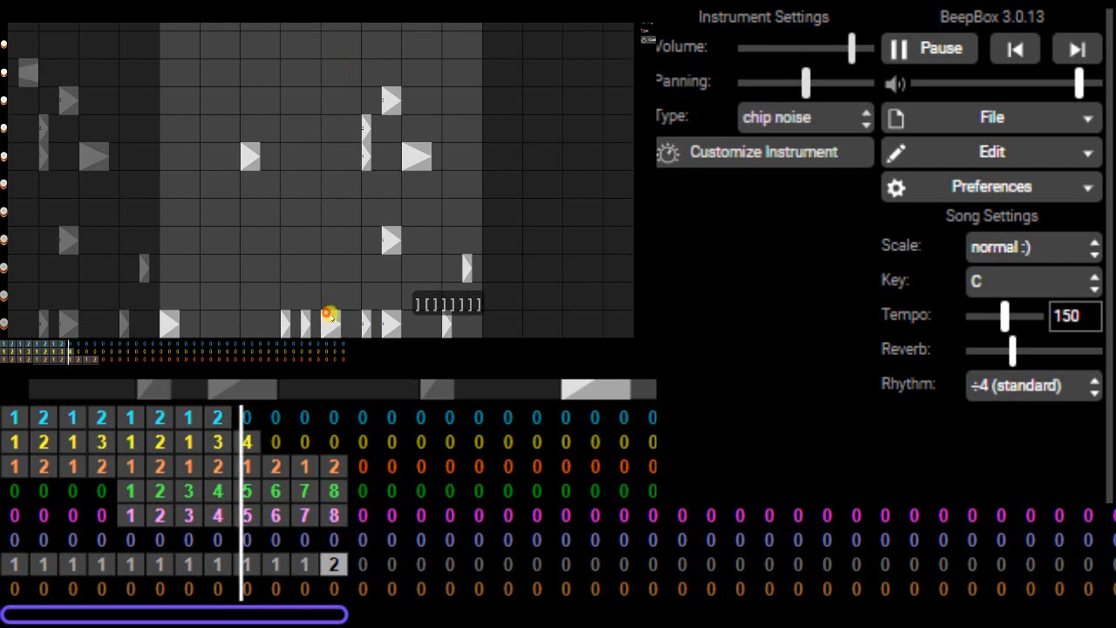
{"action": "left_click_drag", "start_coordinate": [331, 317], "coordinate": [473, 305]}
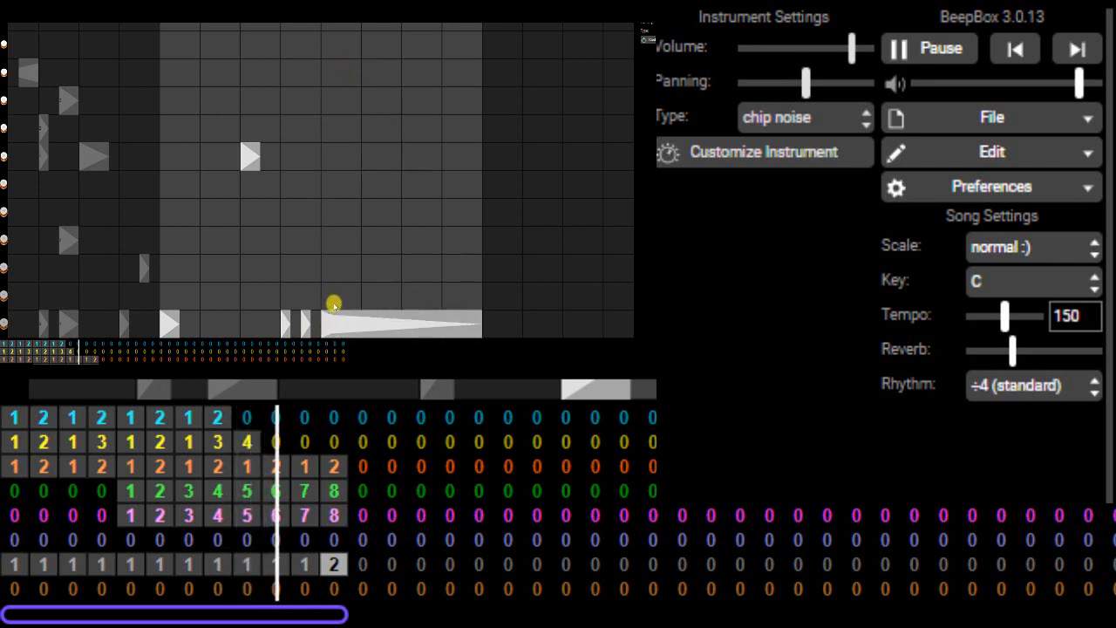
Copy the third channel's bar 12 pattern into pattern 3 and replace its ending with one long rising slide.
{"action": "left_click", "coordinate": [318, 519]}
{"action": "left_click", "coordinate": [331, 472]}
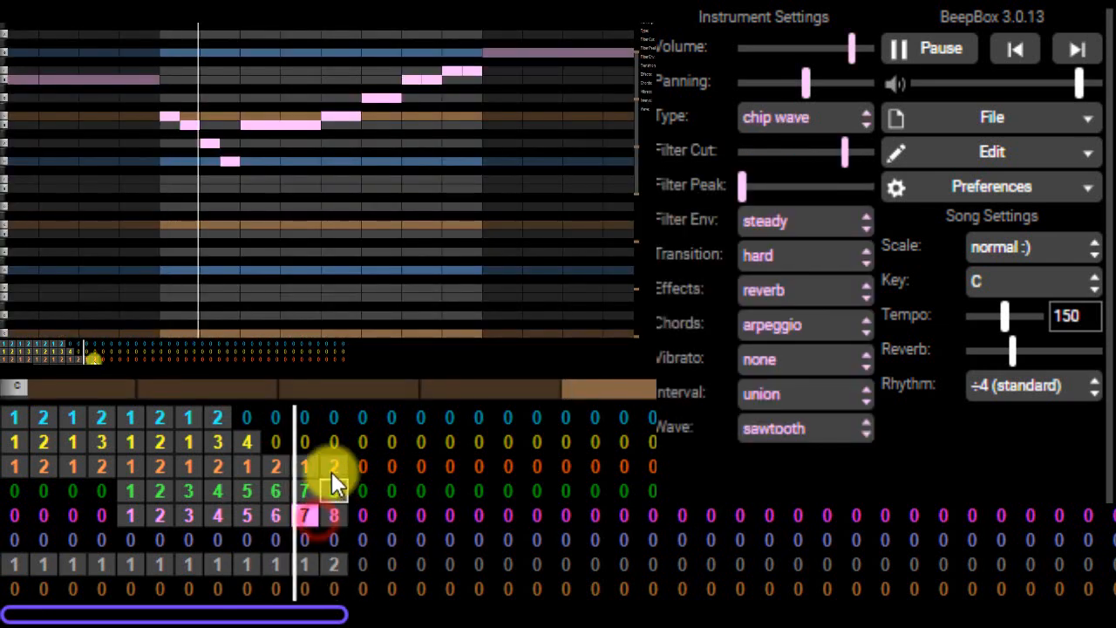
{"action": "key", "text": "c"}
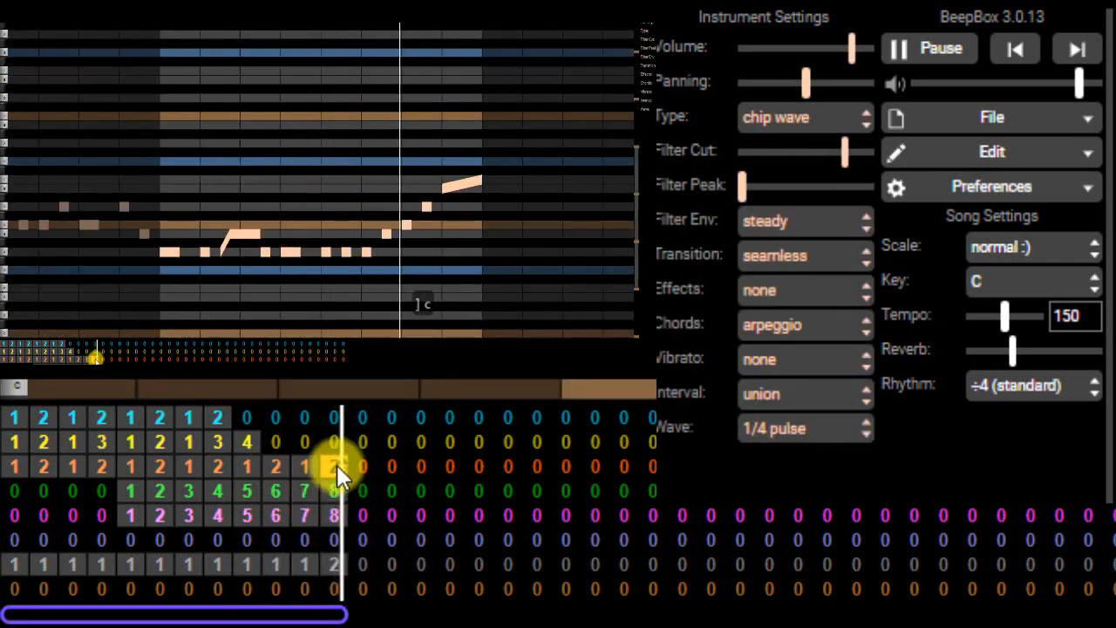
{"action": "left_click", "coordinate": [336, 461]}
{"action": "key", "text": "["}
{"action": "key", "text": "["}
{"action": "key", "text": "["}
{"action": "key", "text": "["}
{"action": "key", "text": "["}
{"action": "key", "text": "["}
{"action": "key", "text": "["}
{"action": "key", "text": "["}
{"action": "key", "text": "["}
{"action": "key", "text": "["}
{"action": "key", "text": "["}
{"action": "key", "text": "["}
{"action": "key", "text": "["}
{"action": "key", "text": "["}
{"action": "key", "text": "["}
{"action": "key", "text": "["}
{"action": "key", "text": "["}
{"action": "key", "text": "["}
{"action": "key", "text": "["}
{"action": "key", "text": "["}
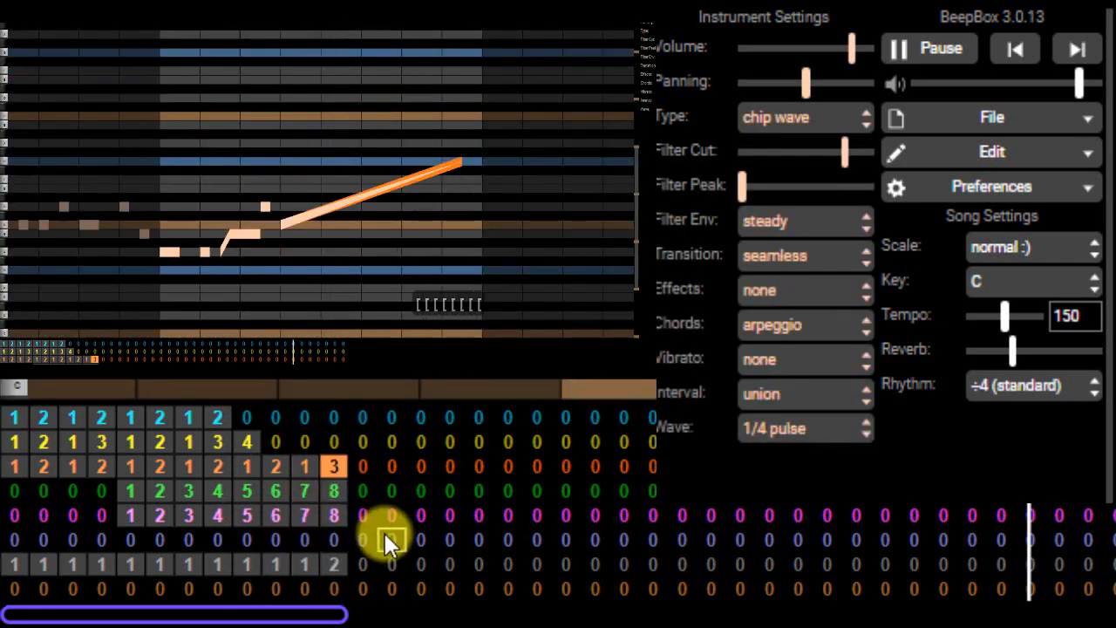
Extend the loop to bar 16 and assign patterns 3, 4, 3 and 4 to the first drum channel's bars 13 to 16.
{"action": "left_click_drag", "start_coordinate": [323, 619], "coordinate": [444, 612]}
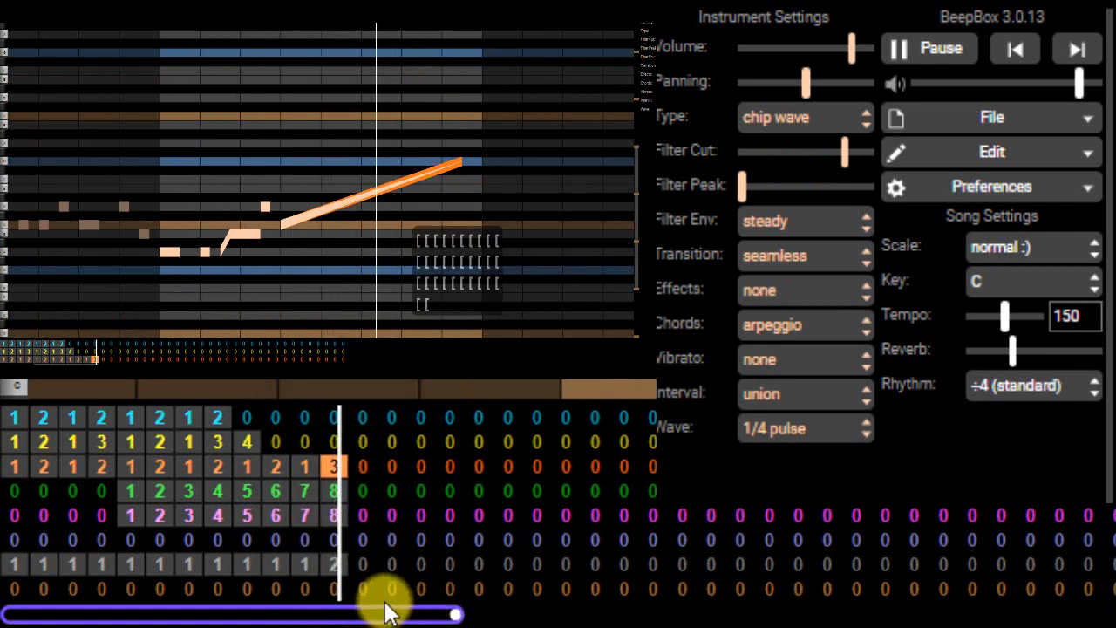
{"action": "left_click", "coordinate": [367, 567]}
{"action": "key", "text": "3"}
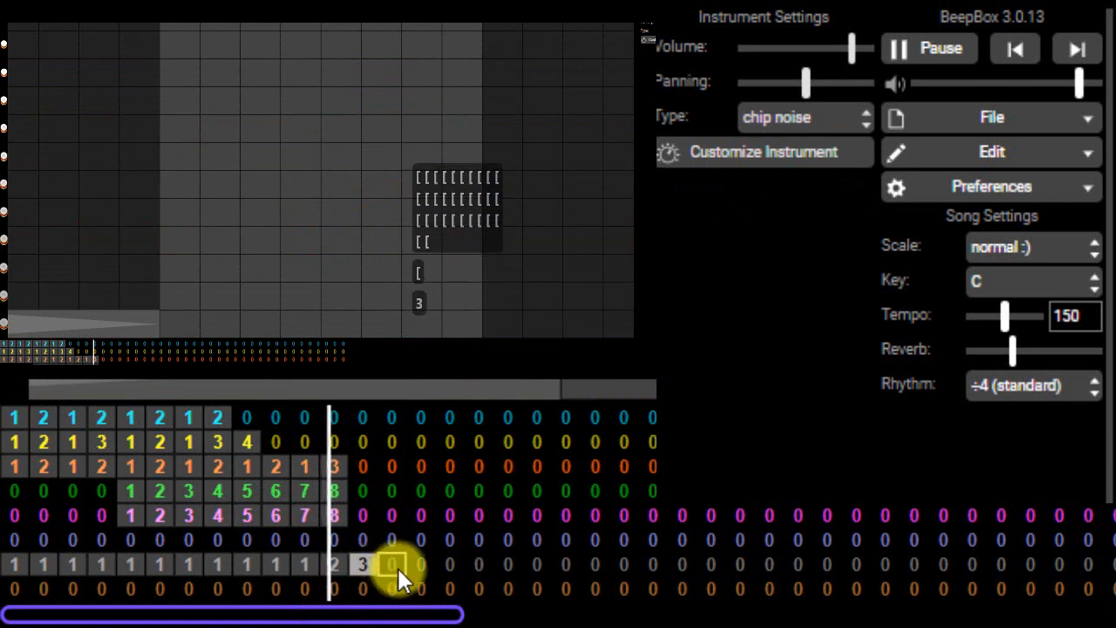
{"action": "left_click", "coordinate": [398, 567]}
{"action": "key", "text": "4"}
{"action": "key", "text": "3"}
{"action": "left_click", "coordinate": [452, 563]}
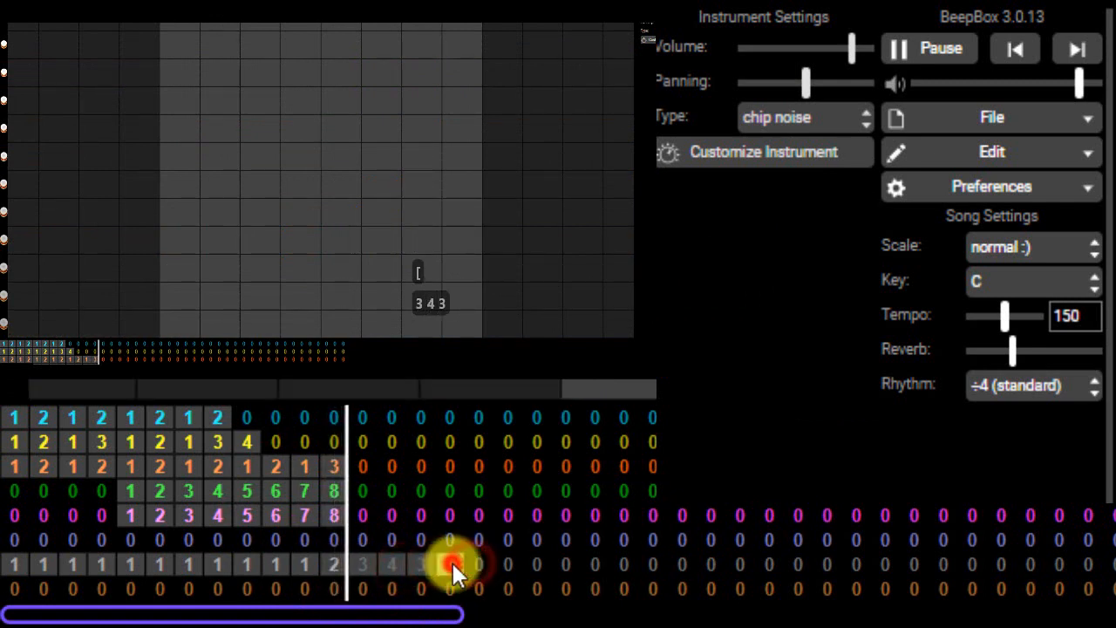
{"action": "key", "text": "4"}
{"action": "left_click", "coordinate": [351, 564]}
{"action": "key", "text": "bracketleft"}
{"action": "key", "text": "bracketleft"}
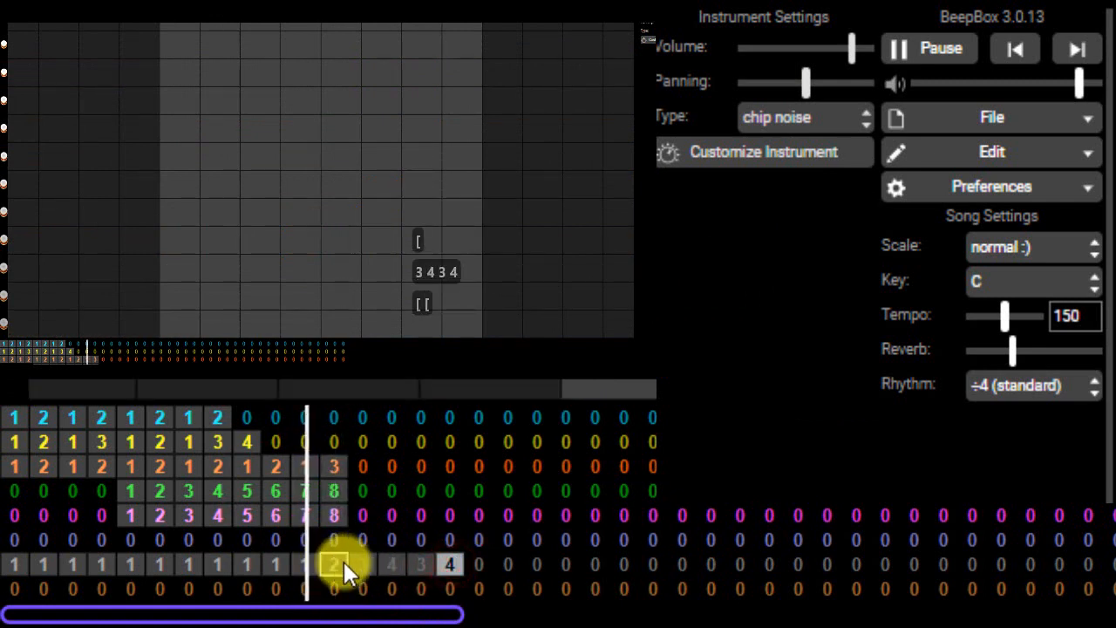
Copy the first drum channel's bar 11 pattern into pattern 3 at bar 13 and add a hit early in the bar.
{"action": "left_click", "coordinate": [365, 560]}
{"action": "left_click", "coordinate": [309, 562]}
{"action": "key", "text": "bracketleft"}
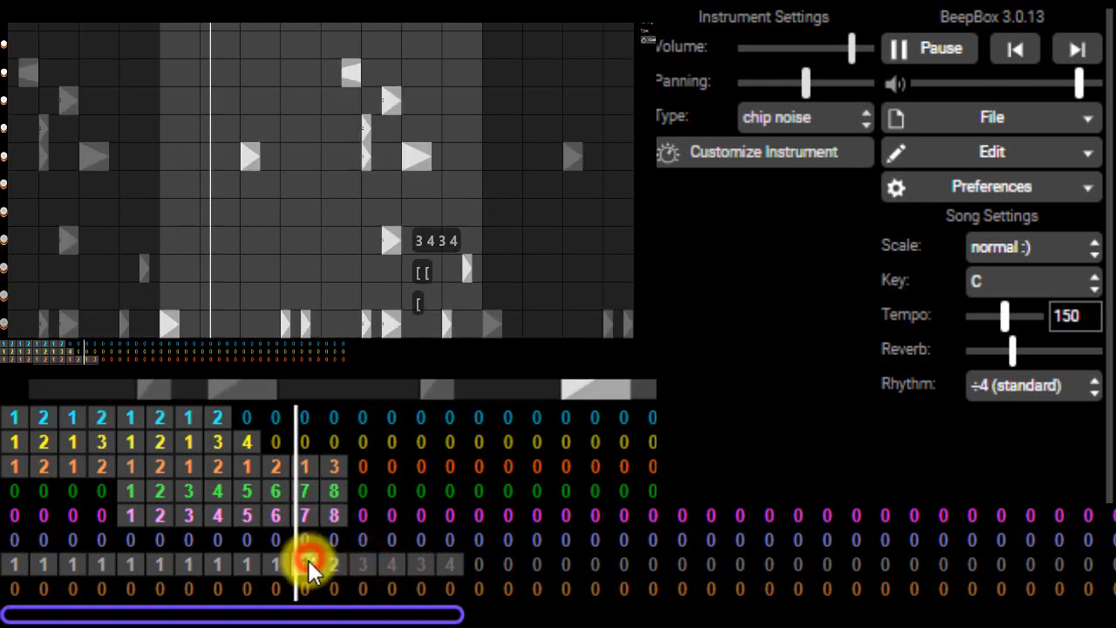
{"action": "key", "text": "c"}
{"action": "left_click", "coordinate": [366, 565]}
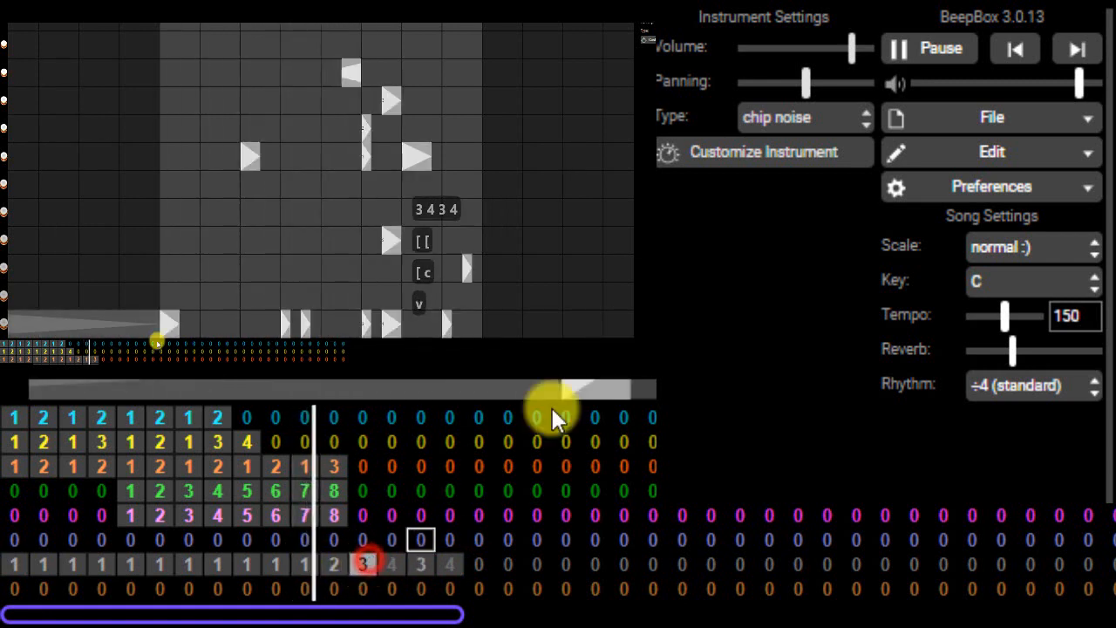
{"action": "key", "text": "ctrl+v"}
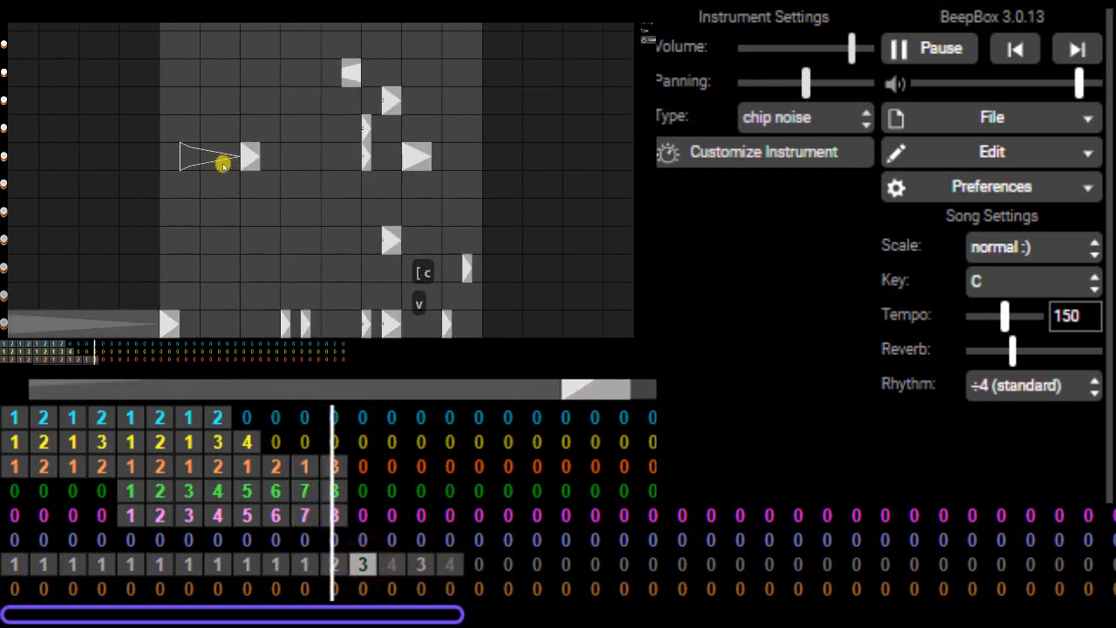
{"action": "left_click", "coordinate": [223, 163]}
{"action": "left_click_drag", "start_coordinate": [191, 164], "coordinate": [211, 160]}
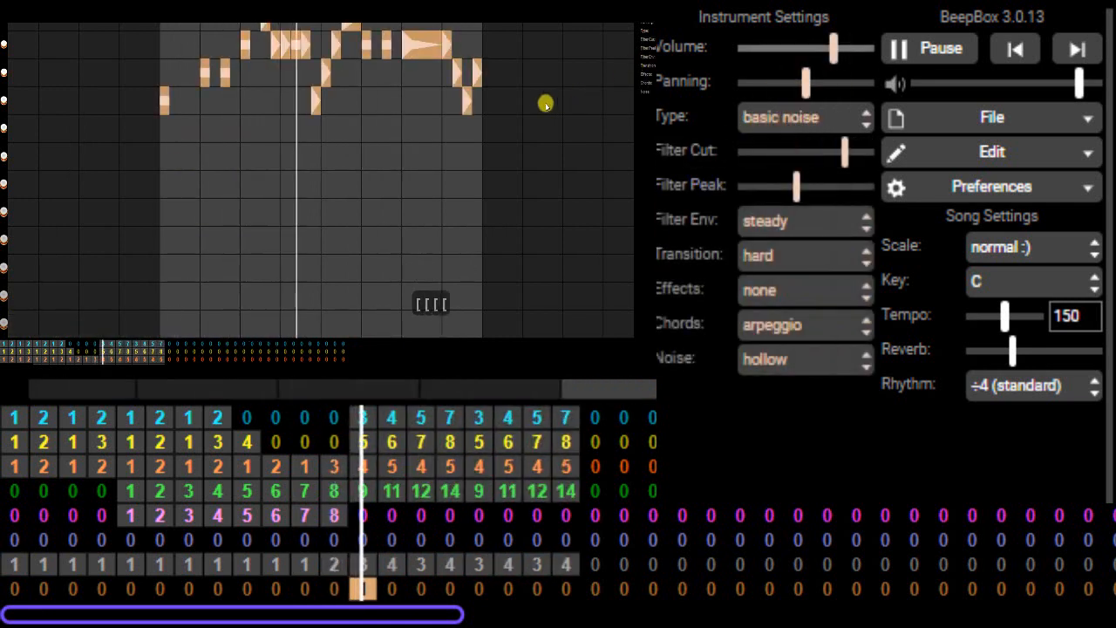
Set the second drum channel's noise to retro and assign pattern 1 to its bars 14 to 16.
{"action": "left_click", "coordinate": [801, 375]}
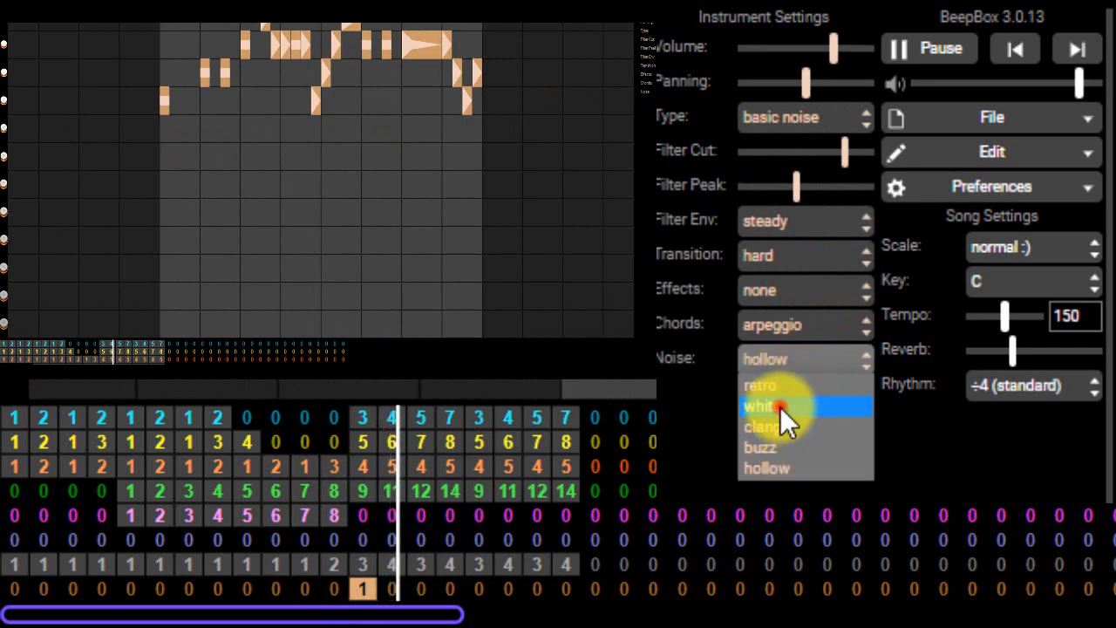
{"action": "left_click", "coordinate": [781, 387]}
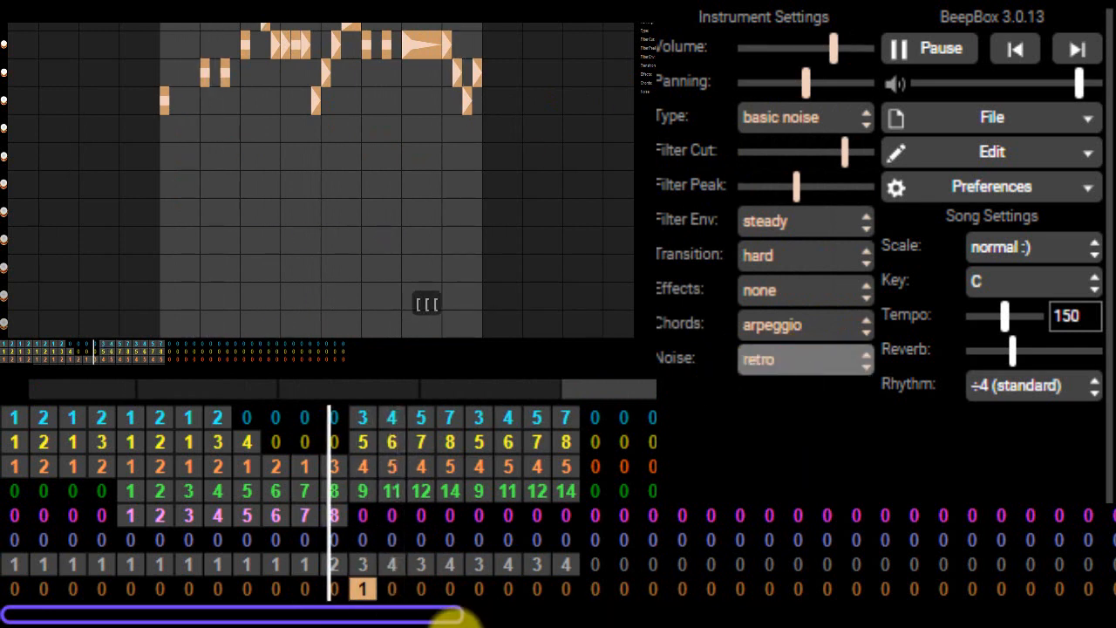
{"action": "left_click_drag", "start_coordinate": [399, 595], "coordinate": [454, 587]}
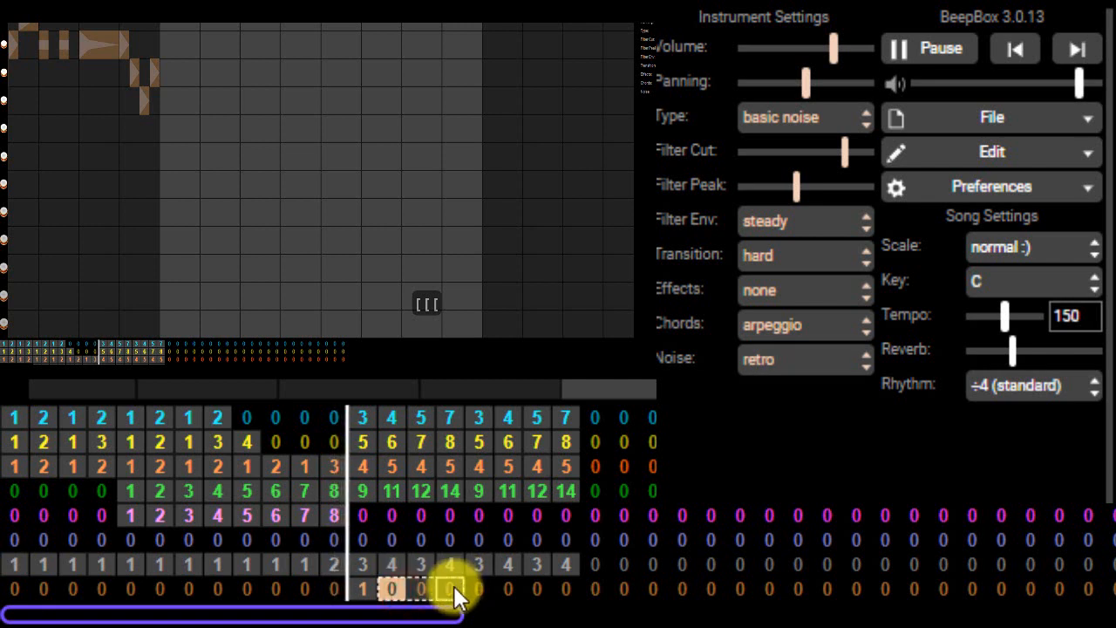
{"action": "key", "text": "1"}
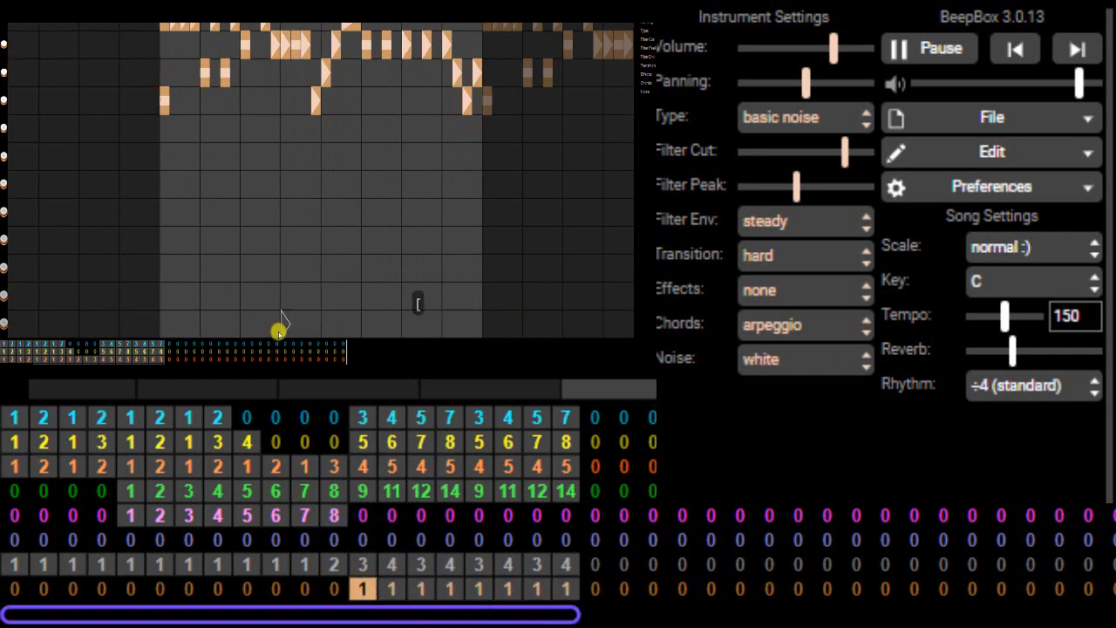
Move playback from the song's end back to about bar 15 to listen to the new section.
{"action": "key", "text": "bracketleft"}
{"action": "key", "text": "bracketleft"}
{"action": "key", "text": "bracketleft"}
{"action": "key", "text": "bracketleft"}
{"action": "key", "text": "bracketleft"}
{"action": "key", "text": "bracketleft"}
{"action": "key", "text": "bracketleft"}
{"action": "key", "text": "bracketleft"}
{"action": "key", "text": "bracketleft"}
{"action": "key", "text": "bracketleft"}
{"action": "key", "text": "bracketleft"}
{"action": "key", "text": "bracketleft"}
{"action": "key", "text": "bracketleft"}
{"action": "key", "text": "bracketleft"}
{"action": "key", "text": "bracketleft"}
{"action": "key", "text": "bracketleft"}
{"action": "key", "text": "bracketleft"}
{"action": "key", "text": "bracketleft"}
{"action": "key", "text": "bracketleft"}
{"action": "key", "text": "bracketleft"}
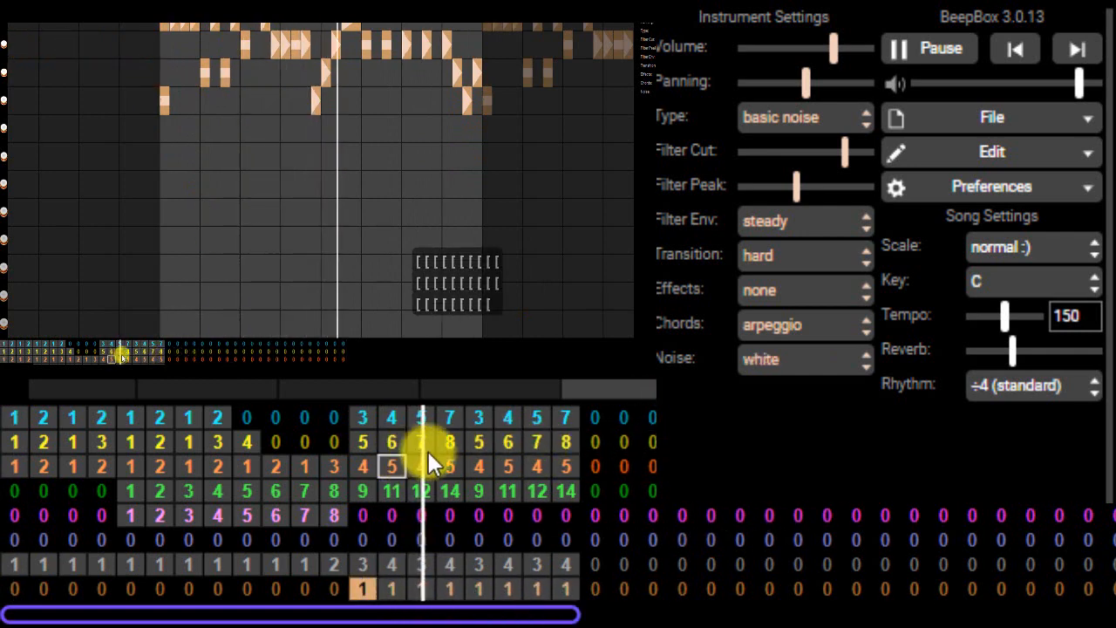
Copy bars 1 to 4 of all eight channels into bars 21 to 24.
{"action": "left_click", "coordinate": [17, 420]}
{"action": "left_click_drag", "start_coordinate": [28, 486], "coordinate": [105, 598]}
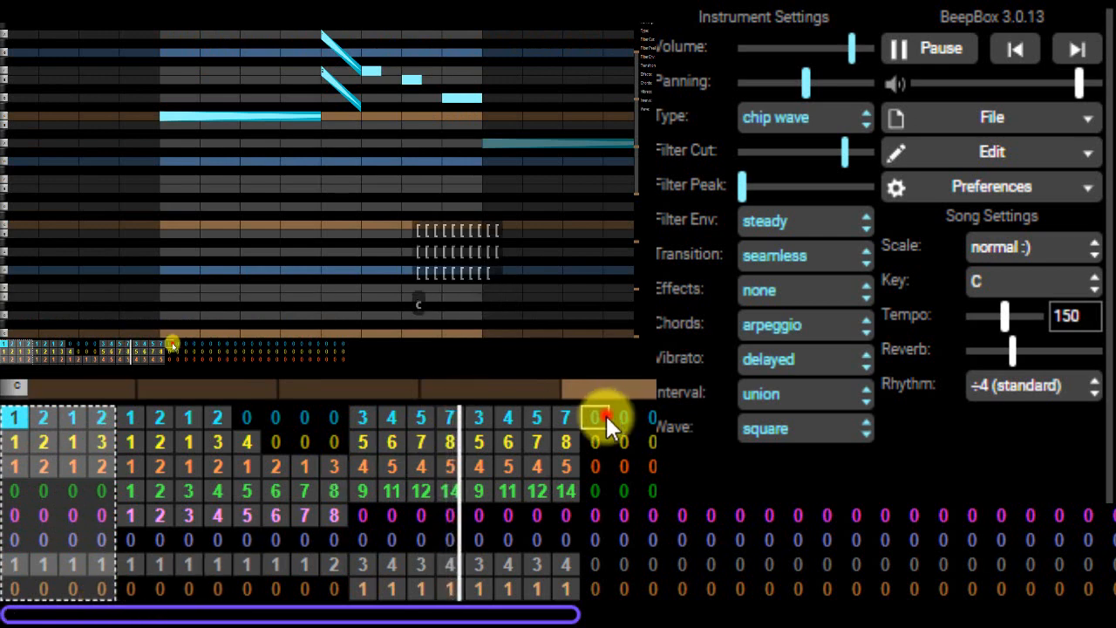
{"action": "left_click_drag", "start_coordinate": [606, 415], "coordinate": [692, 575]}
{"action": "key", "text": "v"}
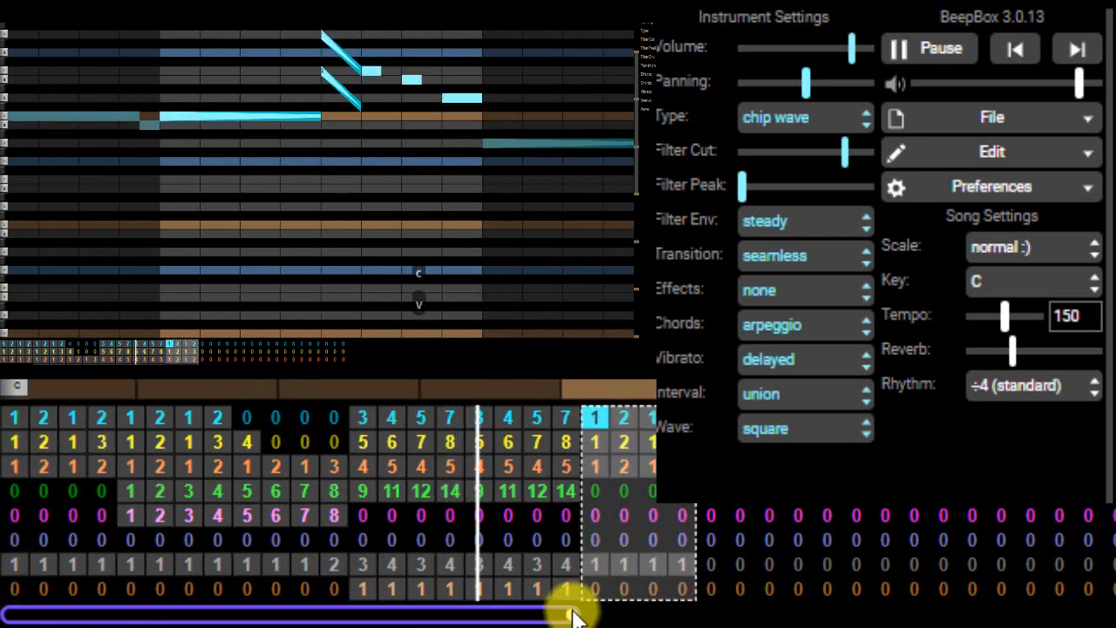
Extend the playback loop through bar 24 and select the first channel's bar 20.
{"action": "left_click_drag", "start_coordinate": [573, 612], "coordinate": [696, 612]}
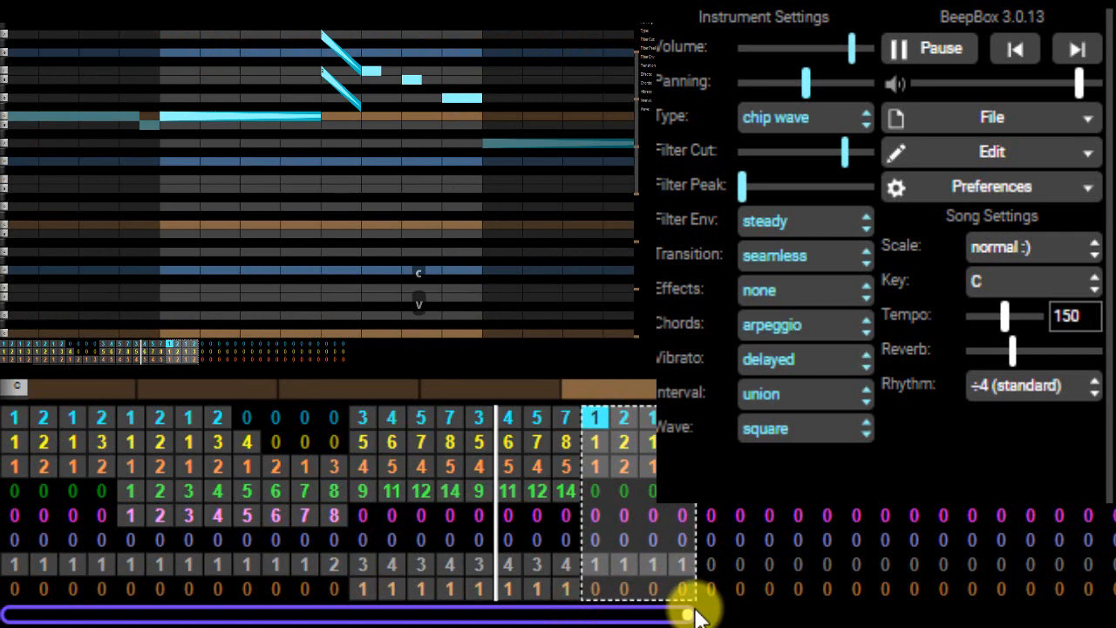
{"action": "left_click", "coordinate": [567, 427]}
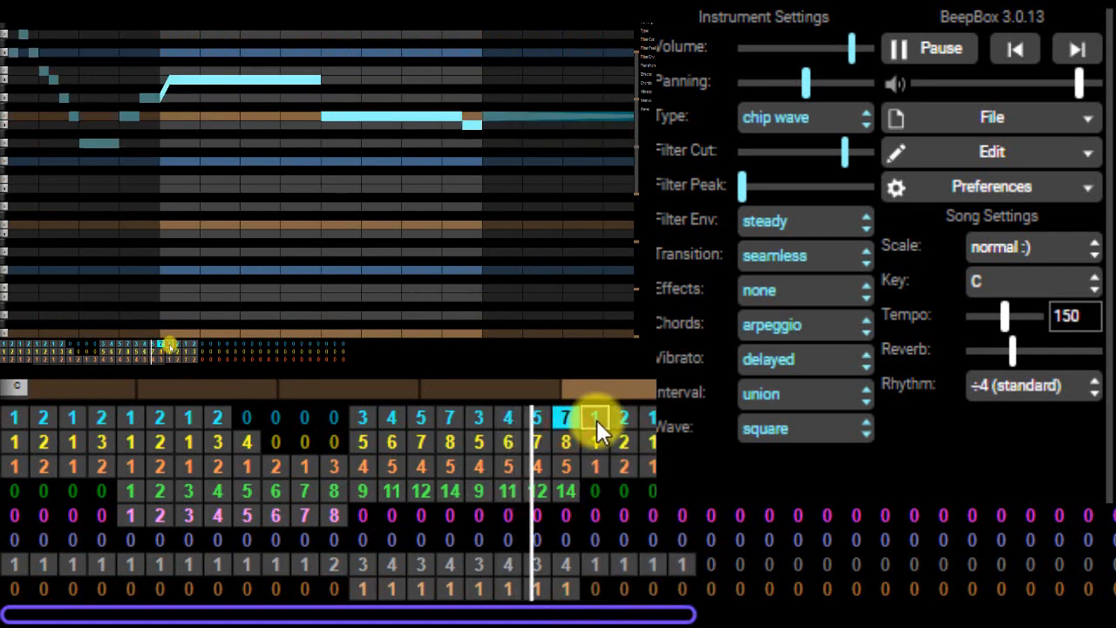
Assign pattern 15 to the fourth channel's bar 21, draw a C note sustained across the bar, and step playback back.
{"action": "left_click", "coordinate": [597, 491]}
{"action": "type", "text": "15"}
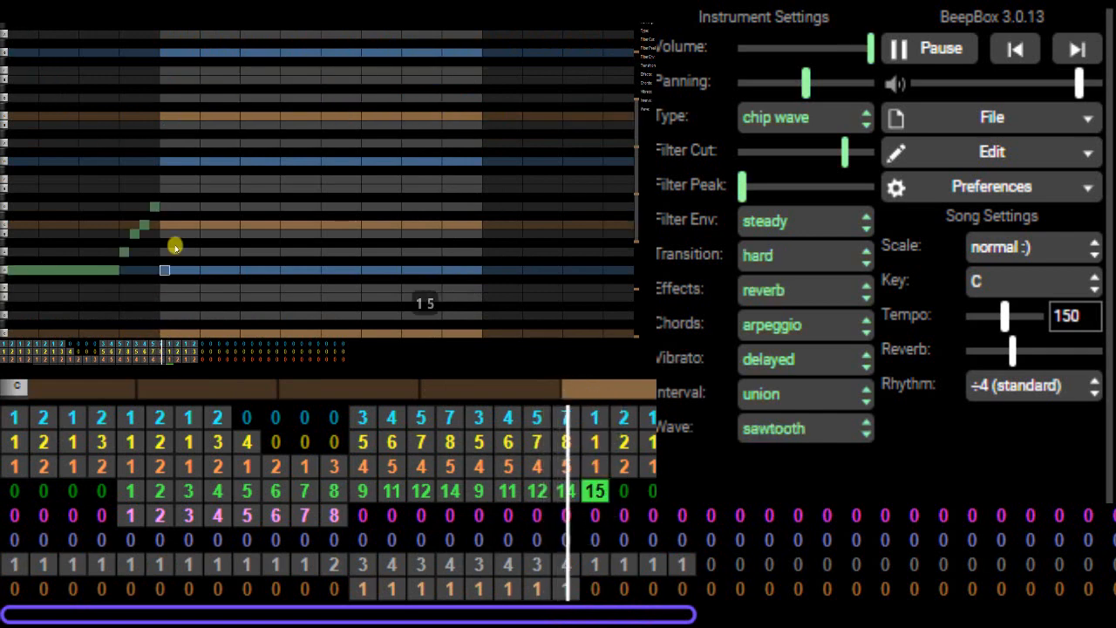
{"action": "mouse_move", "coordinate": [167, 116]}
{"action": "left_mouse_down"}
{"action": "mouse_move", "coordinate": [488, 116]}
{"action": "mouse_move", "coordinate": [472, 79]}
{"action": "mouse_move", "coordinate": [486, 68]}
{"action": "left_mouse_up"}
{"action": "key", "text": "p"}
{"action": "key", "text": "bracketleft"}
{"action": "key", "text": "bracketleft"}
Assign pattern 16 to the fourth channel's bar 22 and enter rising one-beat F, G and A notes from its start.
{"action": "left_click", "coordinate": [624, 488]}
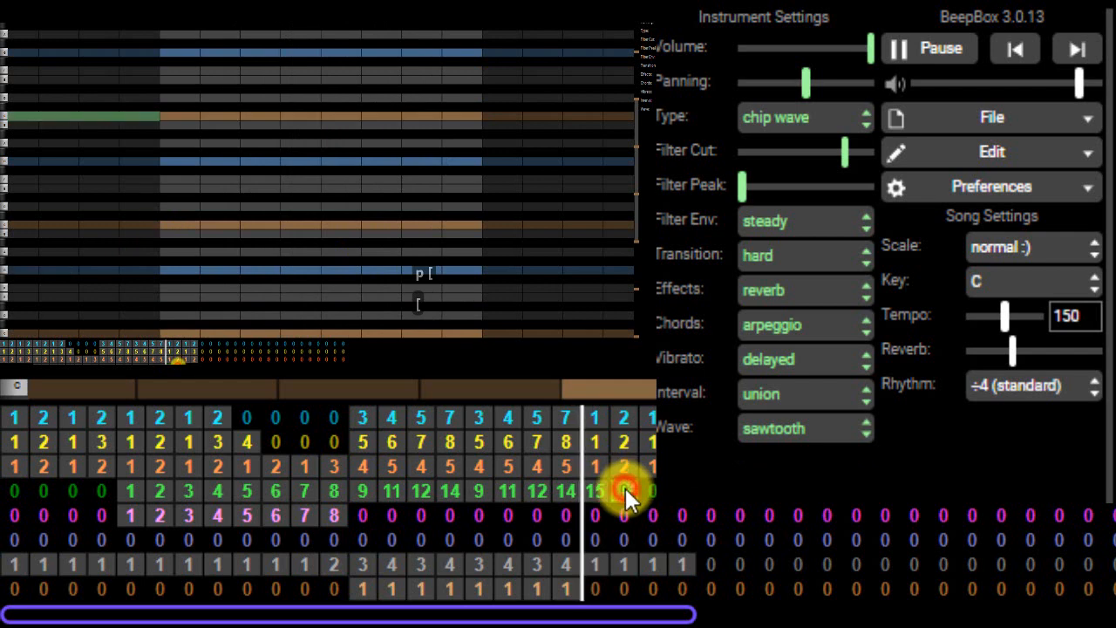
{"action": "type", "text": "16"}
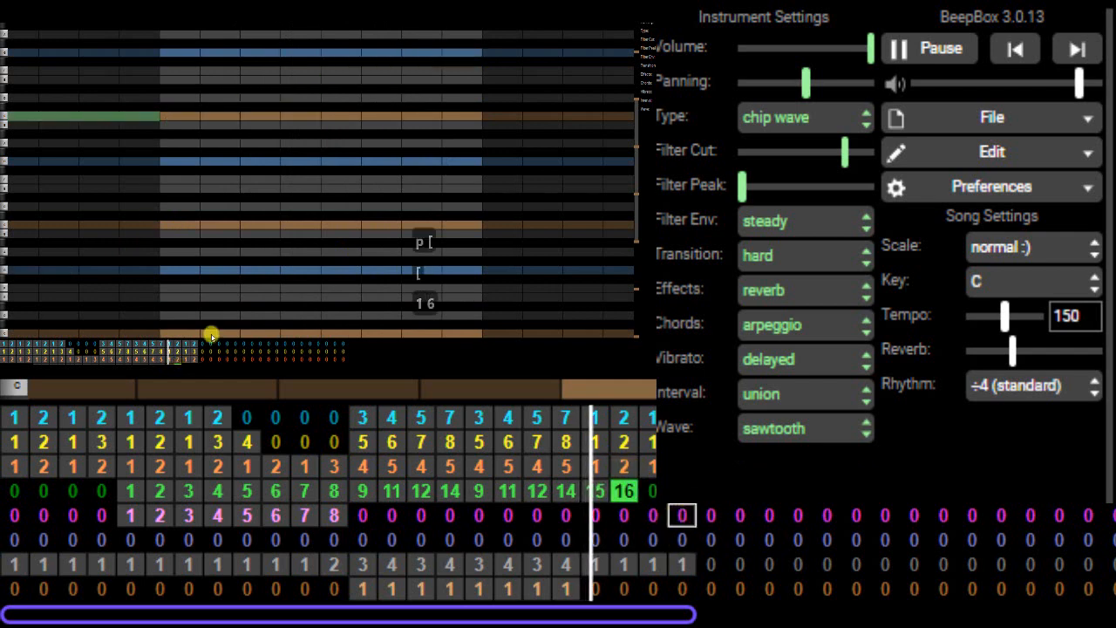
{"action": "left_click", "coordinate": [180, 70]}
{"action": "left_click", "coordinate": [214, 52]}
{"action": "left_click", "coordinate": [253, 35]}
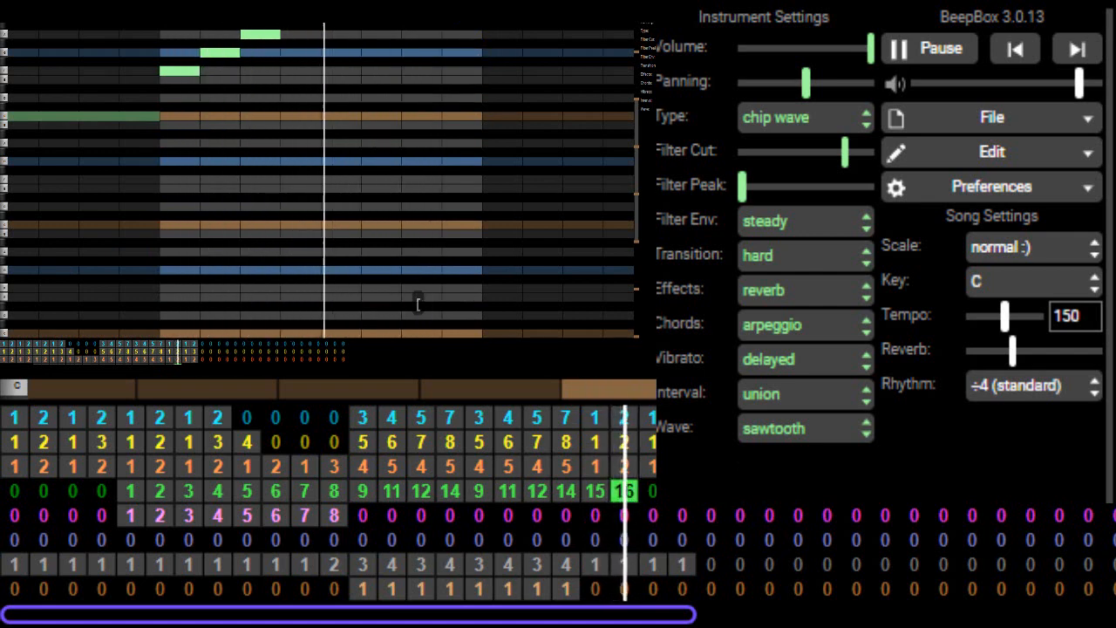
Assign pattern 17 to the fourth channel's bar 23, and step playback back to bar 21 with bar 22 selected.
{"action": "left_click", "coordinate": [653, 493]}
{"action": "type", "text": "17"}
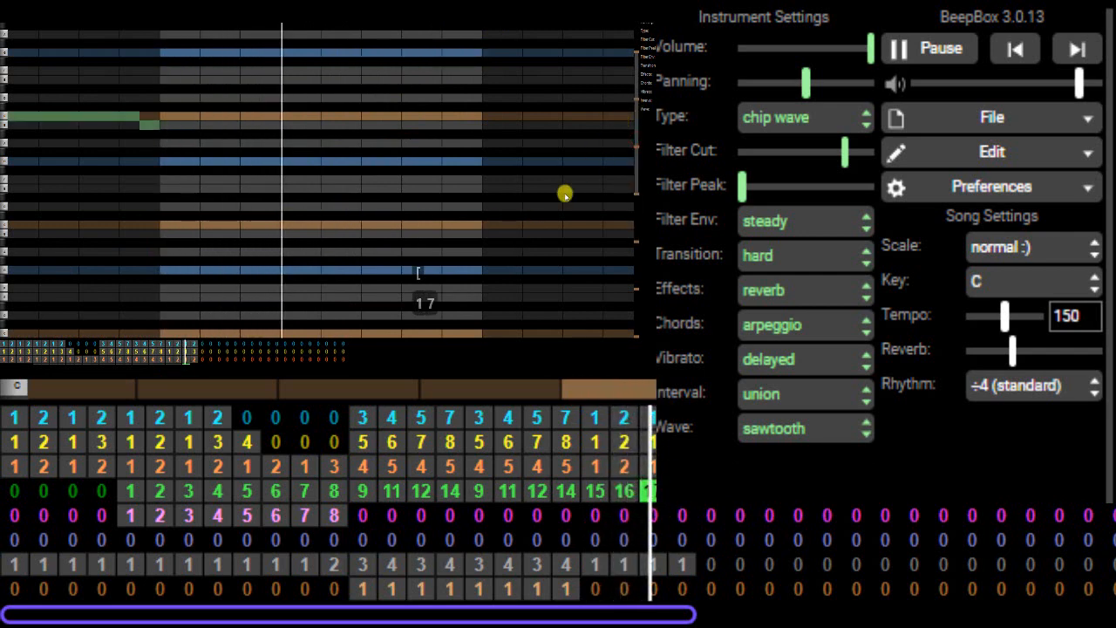
{"action": "key", "text": "p"}
{"action": "key", "text": "p"}
{"action": "key", "text": "p"}
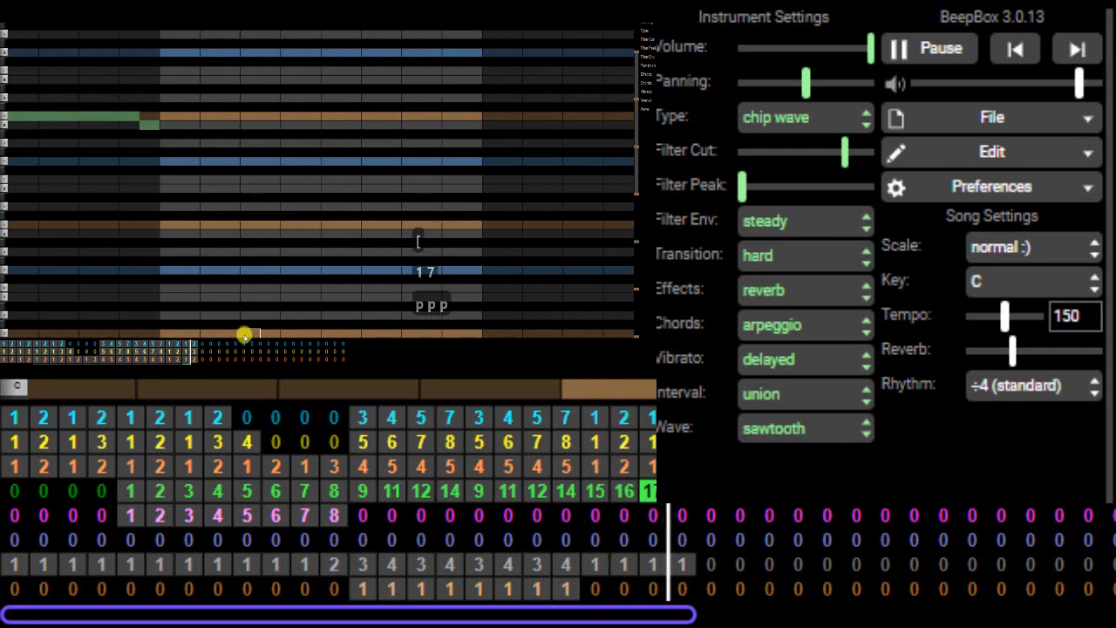
{"action": "key", "text": "bracketleft"}
{"action": "key", "text": "bracketleft"}
{"action": "key", "text": "bracketleft"}
{"action": "left_click", "coordinate": [628, 491]}
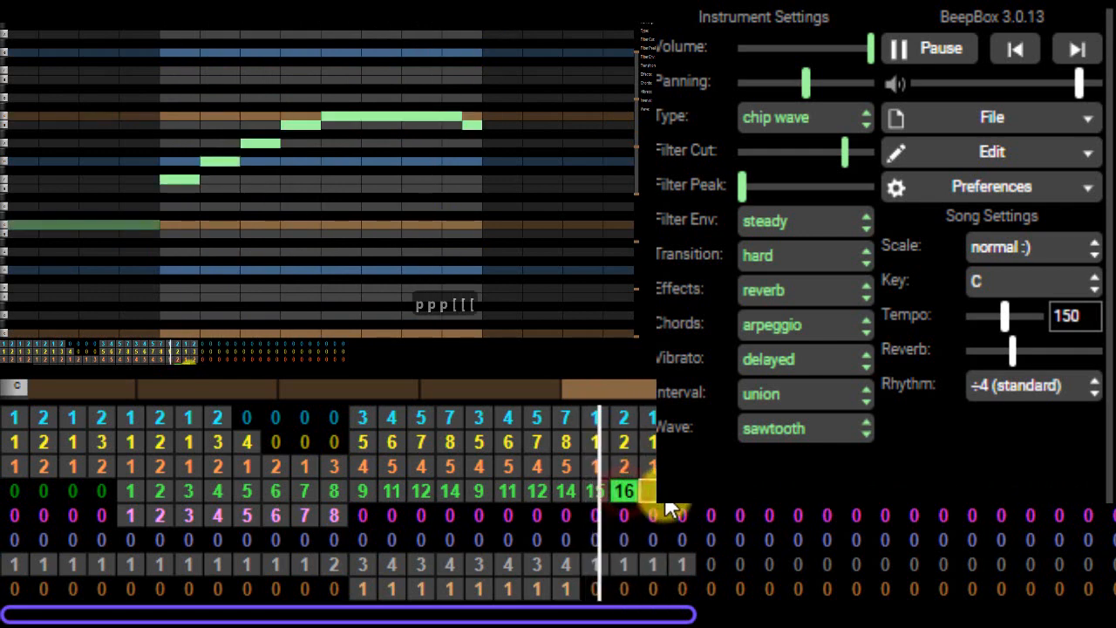
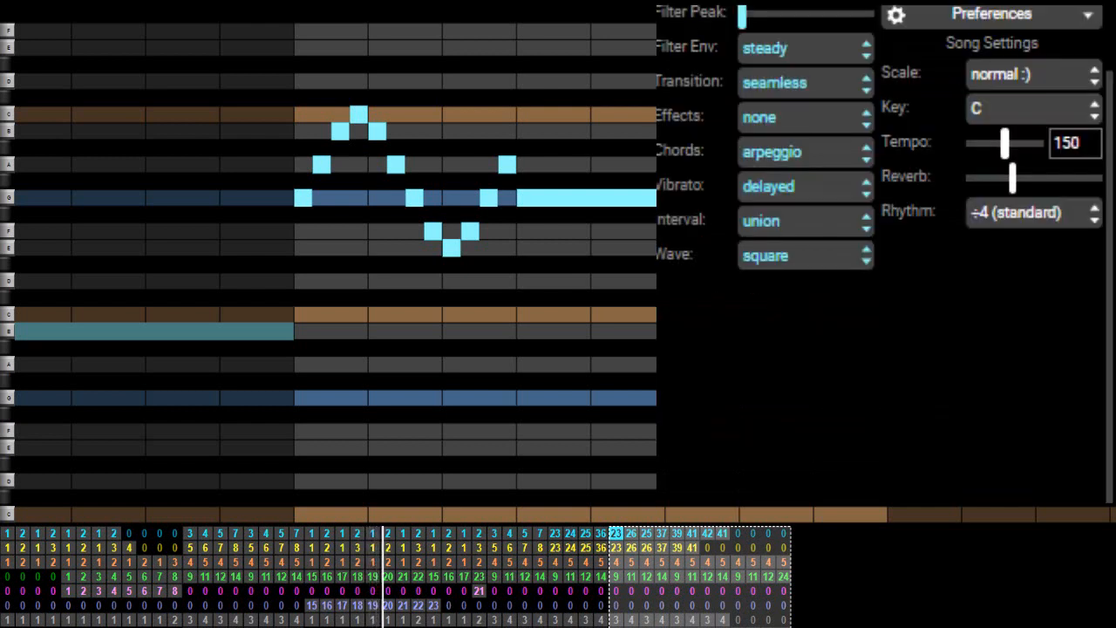
Assign patterns 5 and 2 in turn to the fifth channel's bar 28.
{"action": "left_click", "coordinate": [417, 594]}
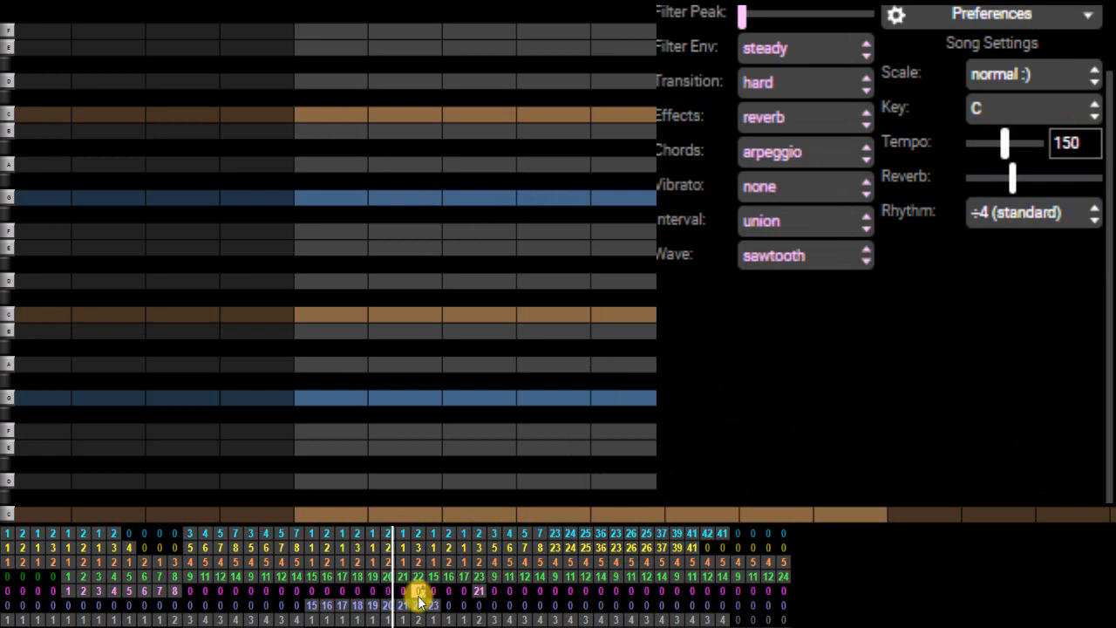
{"action": "key", "text": "5"}
{"action": "key", "text": "2"}
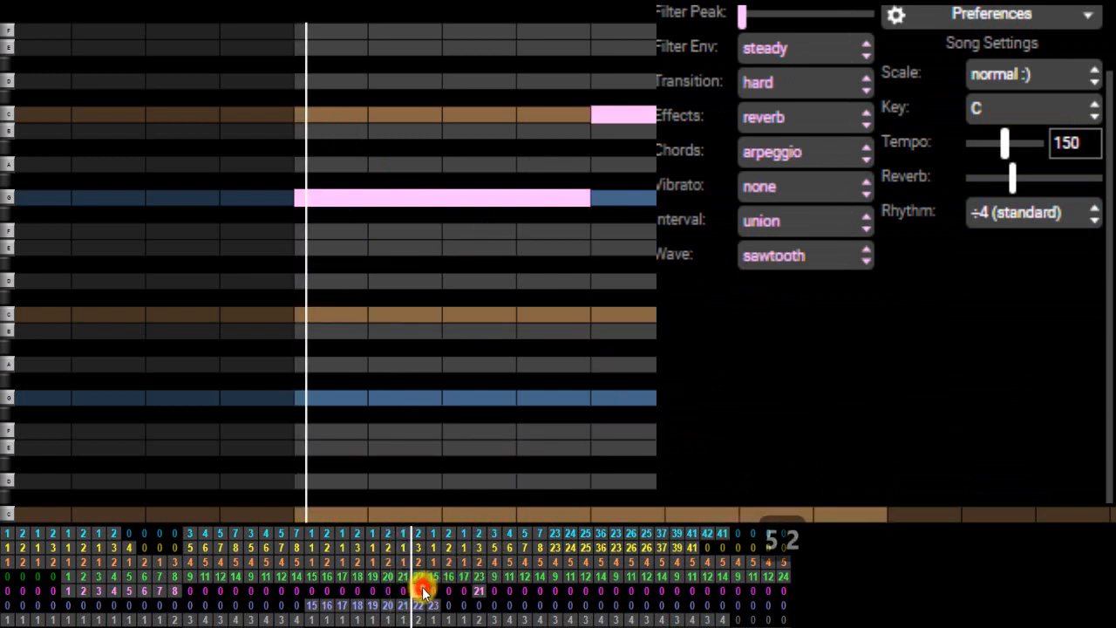
{"action": "left_click", "coordinate": [423, 593]}
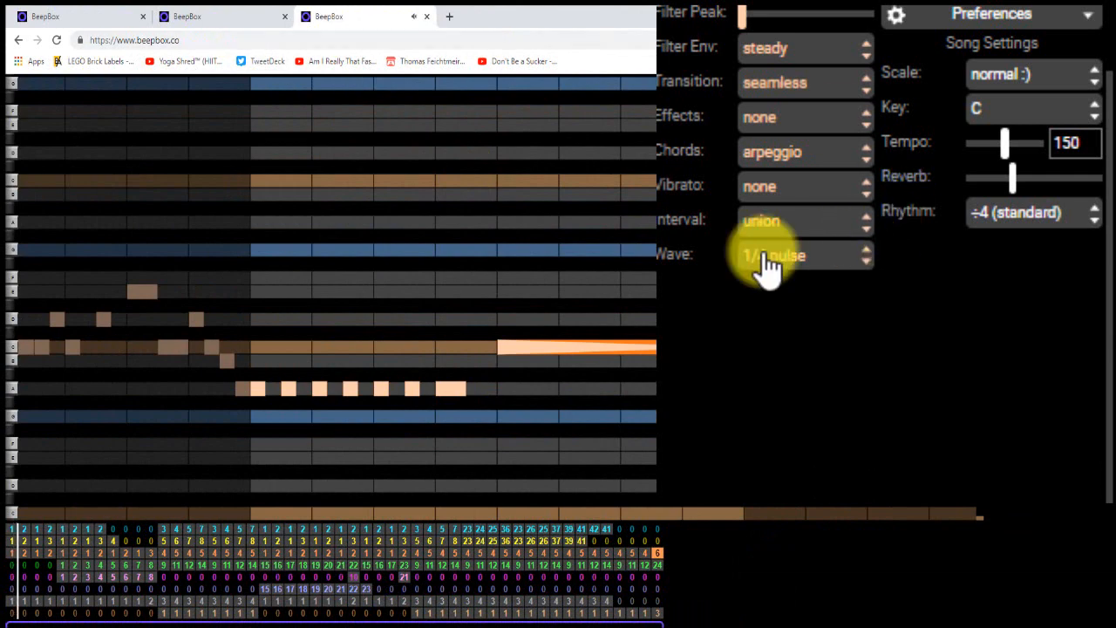
Enable displaying the song data in the URL and copy the song's full web address.
{"action": "scroll", "coordinate": [873, 474], "scroll_direction": "up", "scroll_amount": 2}
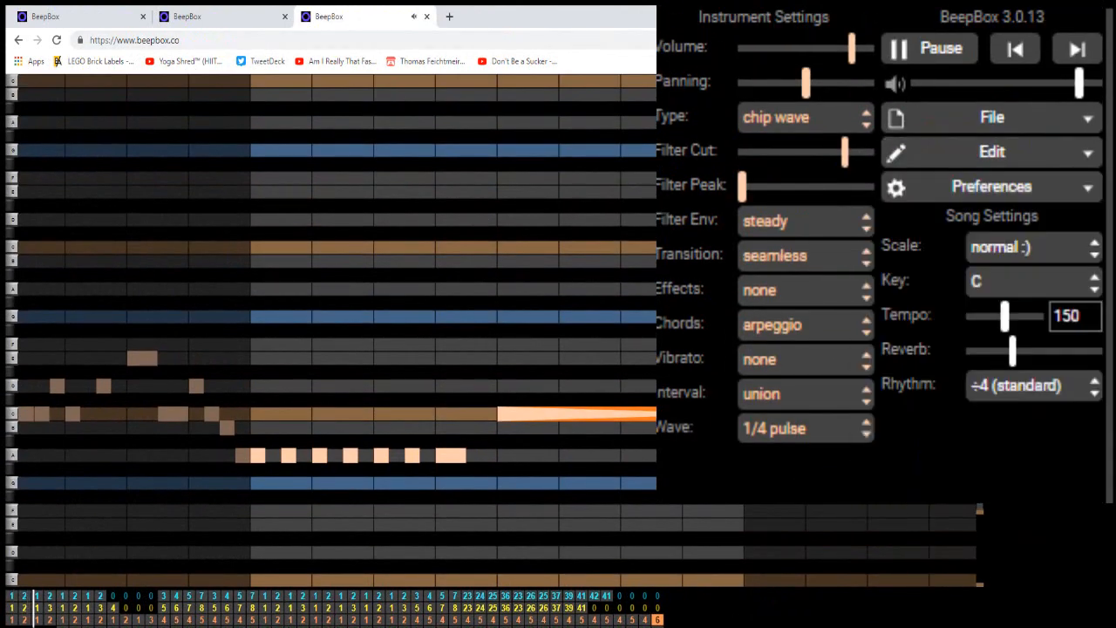
{"action": "left_click", "coordinate": [1003, 184]}
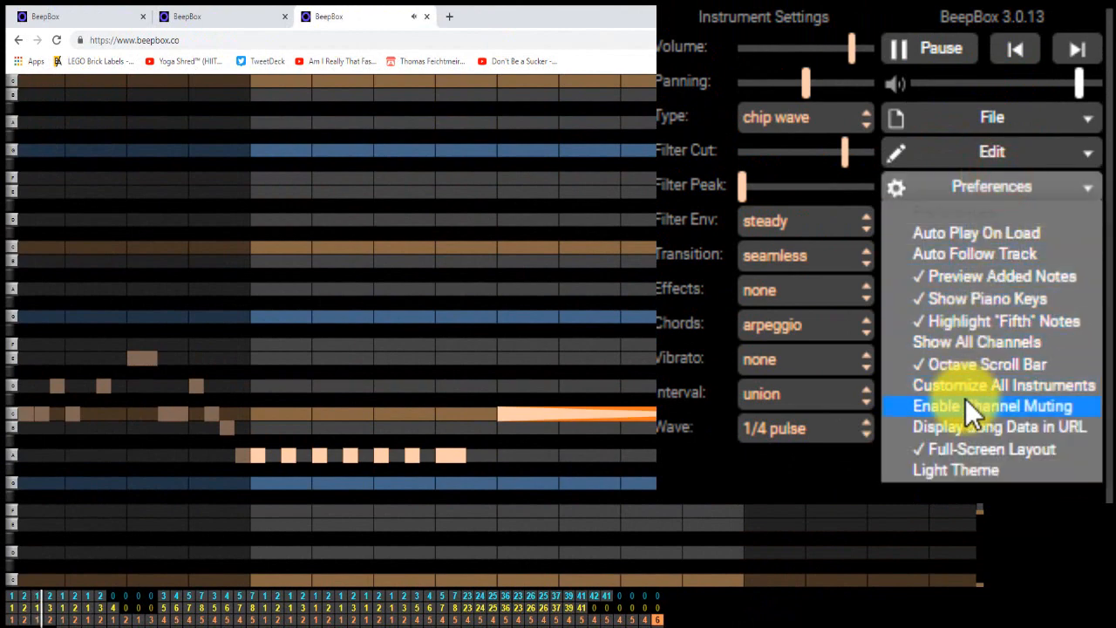
{"action": "left_click", "coordinate": [965, 429]}
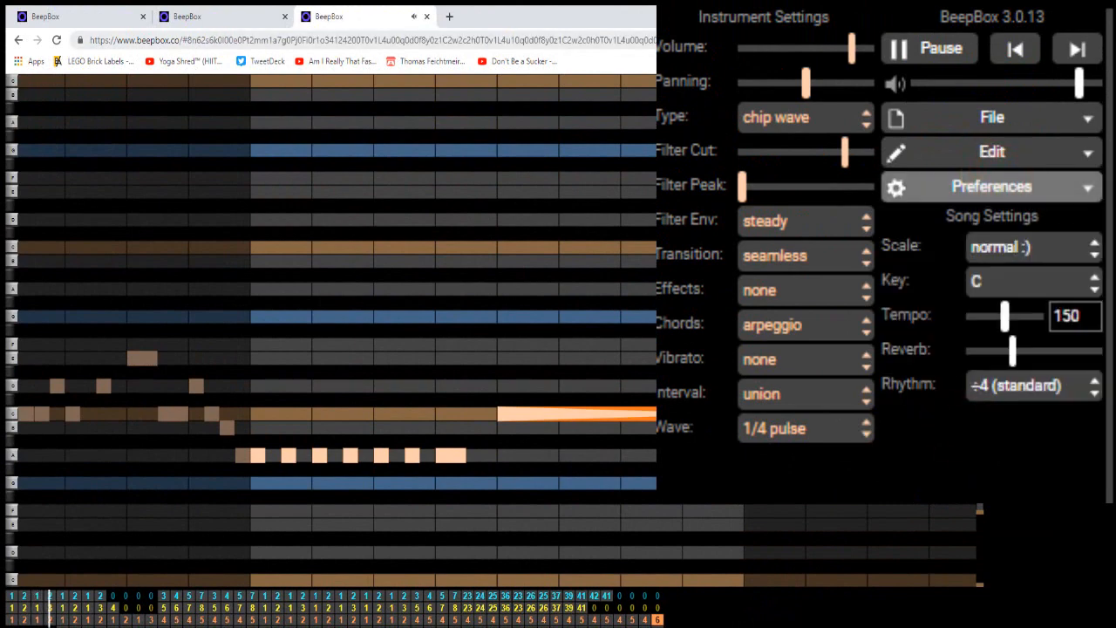
{"action": "left_click", "coordinate": [558, 41]}
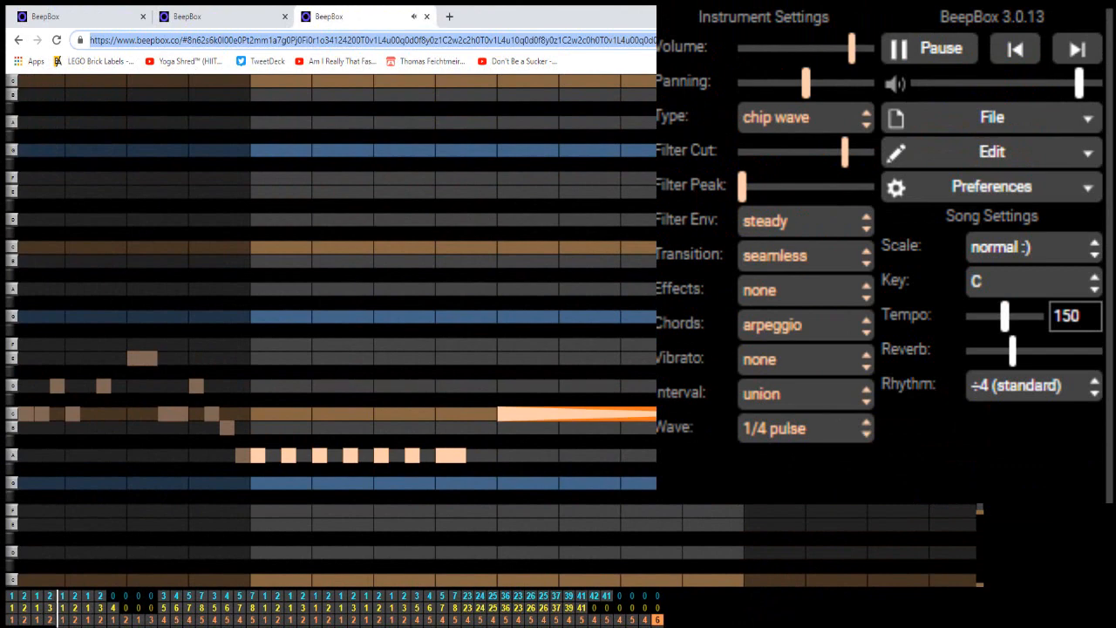
{"action": "key", "text": "ctrl+c"}
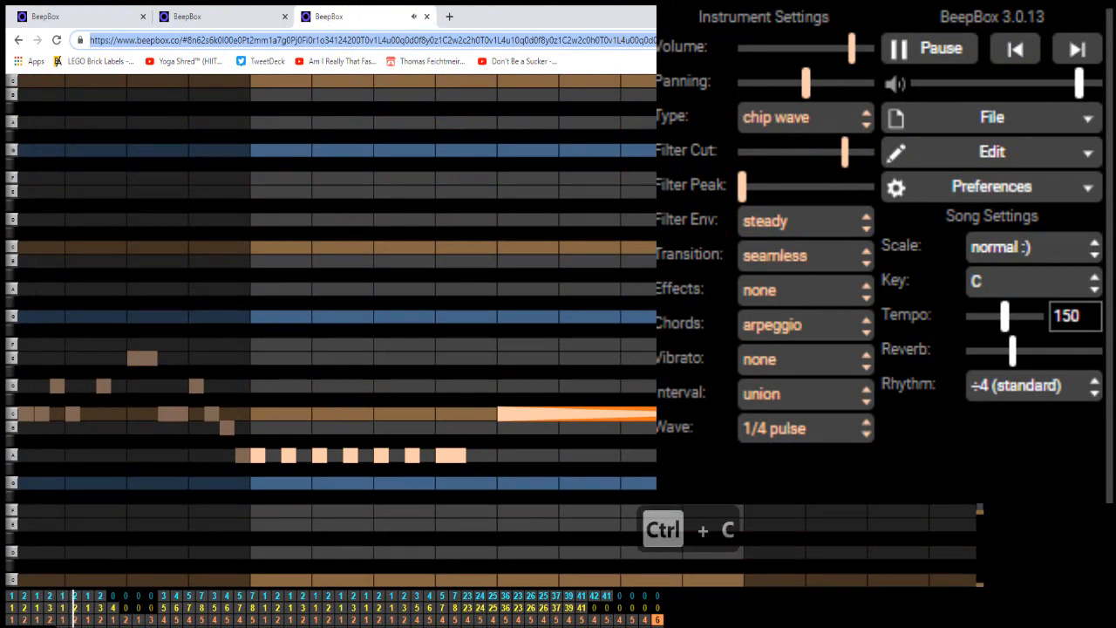
Examine the file formats offered in the song export options, close them without exporting, and resume playback.
{"action": "left_click", "coordinate": [922, 117]}
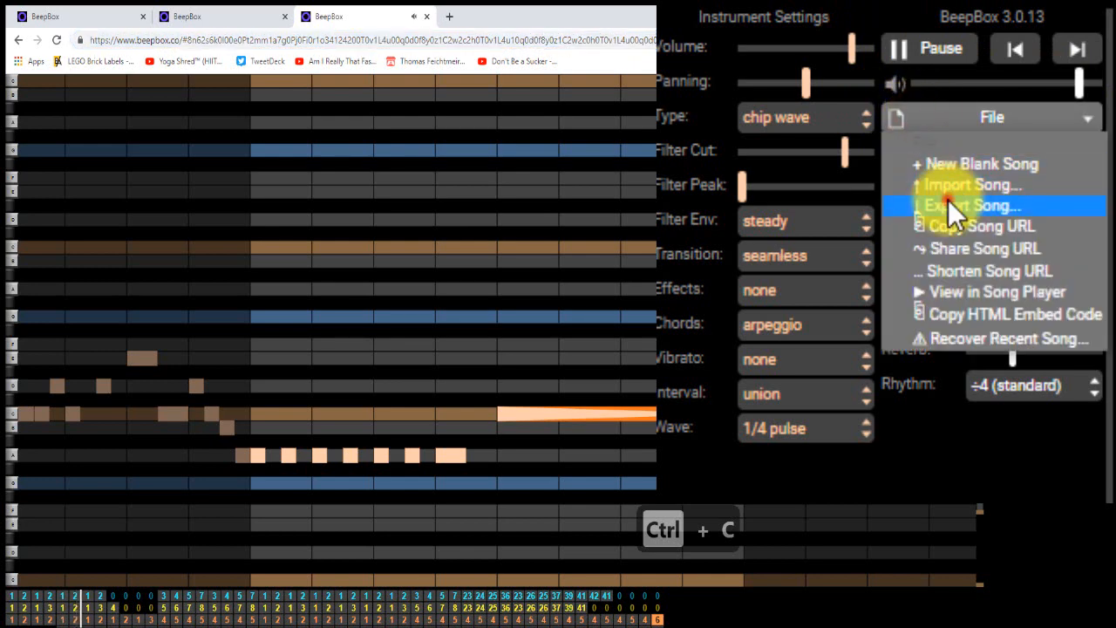
{"action": "left_click", "coordinate": [948, 202]}
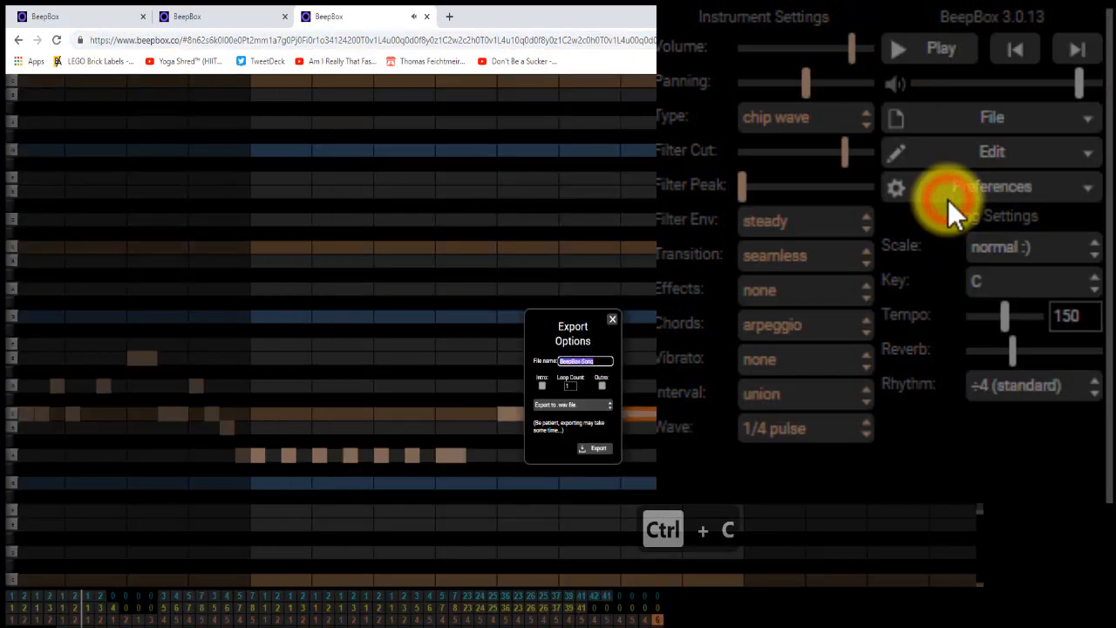
{"action": "left_click", "coordinate": [603, 404]}
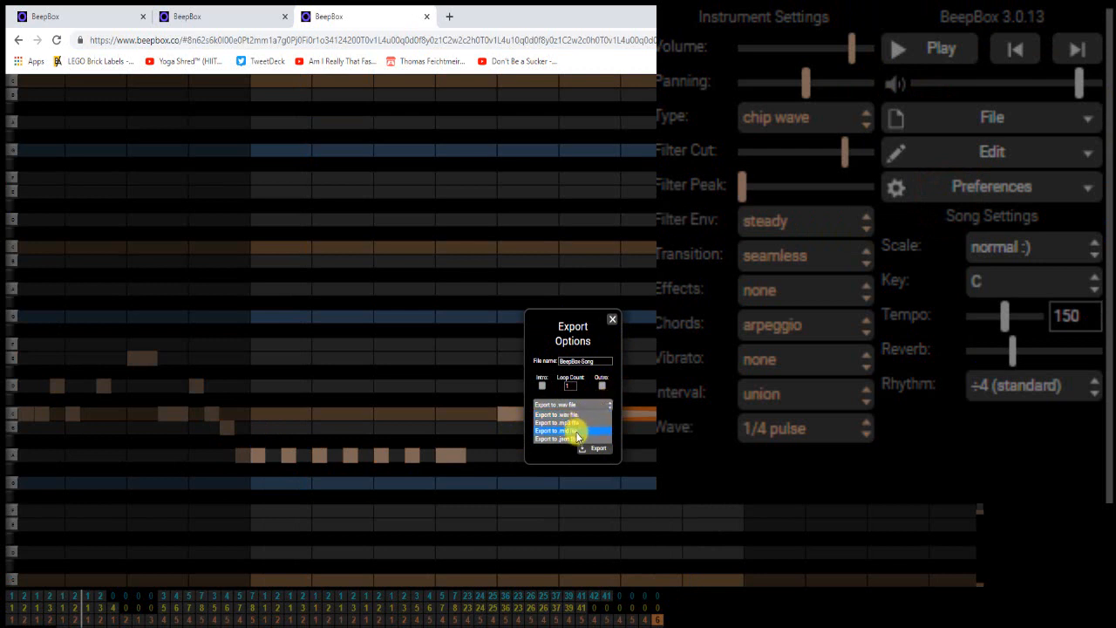
{"action": "left_click", "coordinate": [613, 323]}
{"action": "key", "text": "space"}
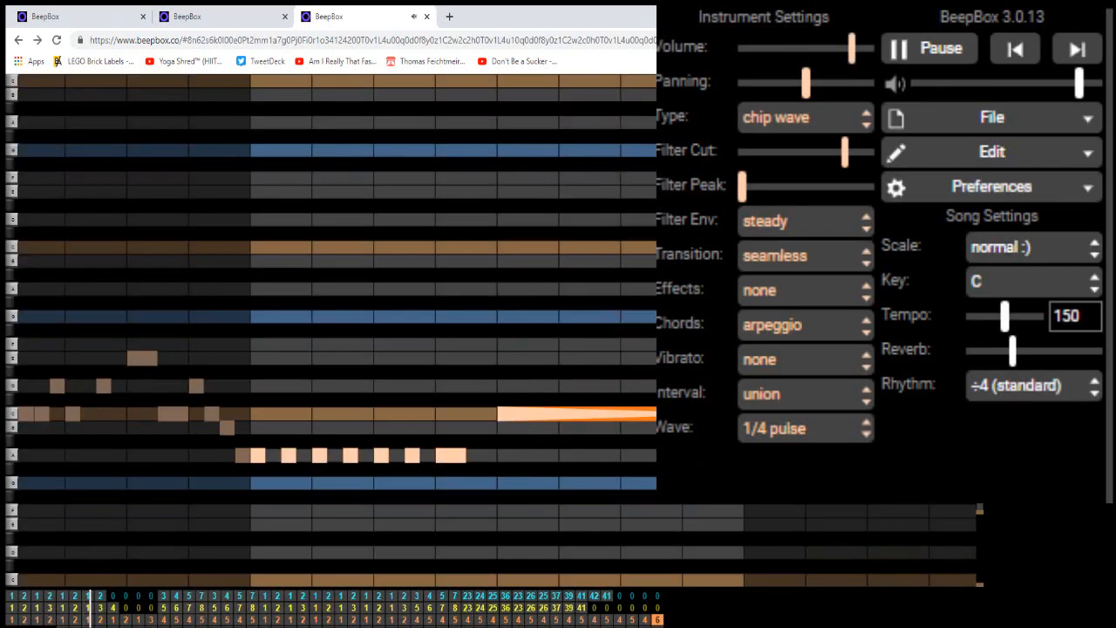
Change the song's scale to normal :( and snap the existing notes to that scale.
{"action": "left_click", "coordinate": [434, 620]}
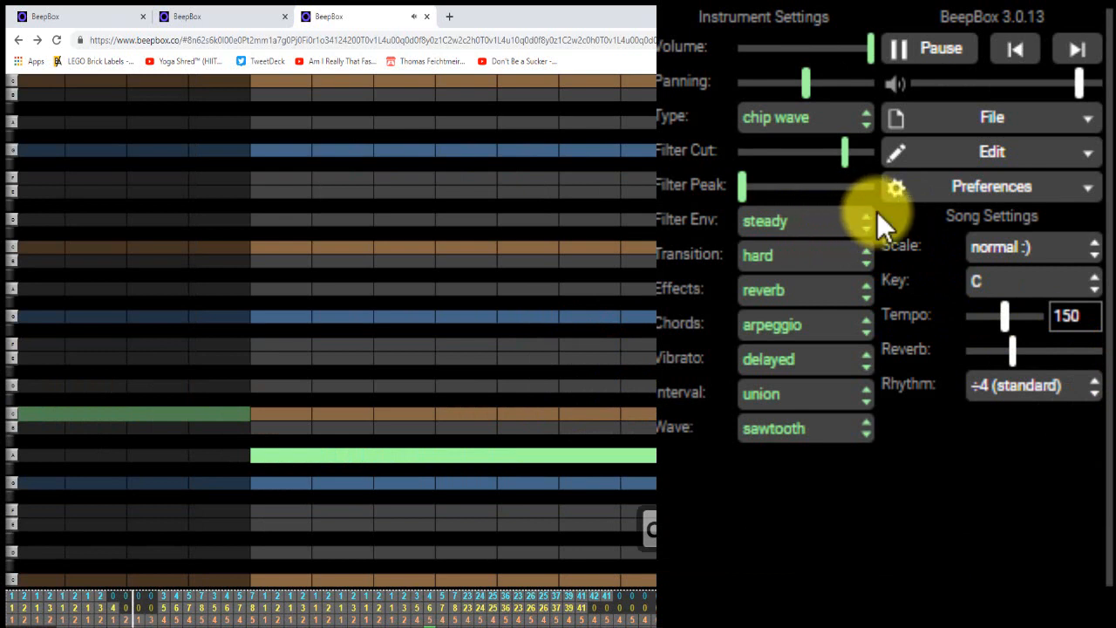
{"action": "left_click", "coordinate": [1086, 249]}
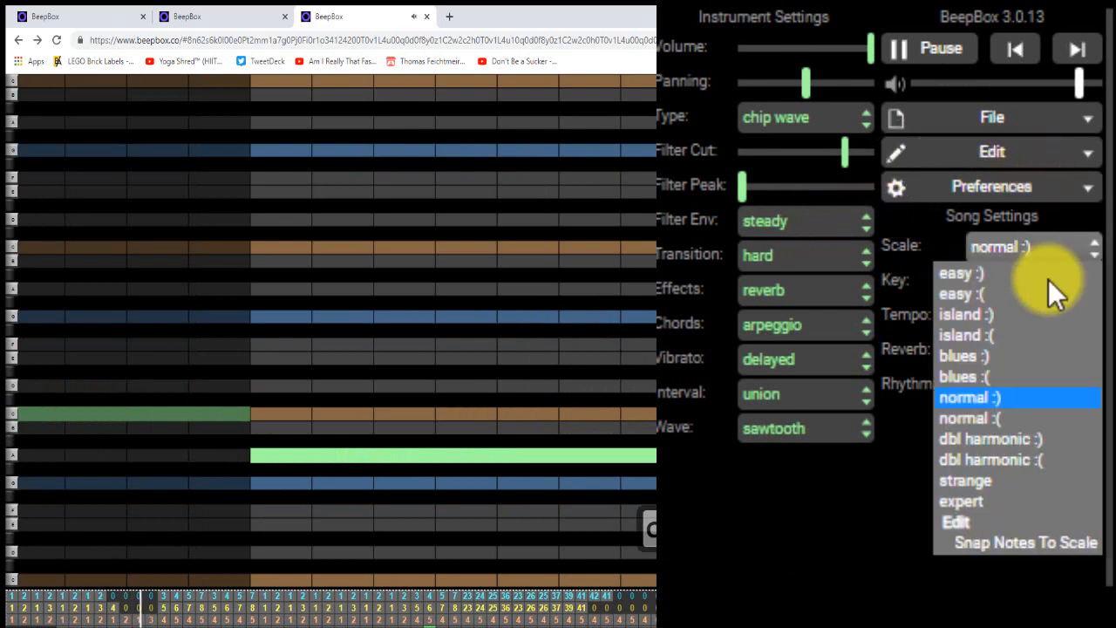
{"action": "left_click", "coordinate": [1000, 417]}
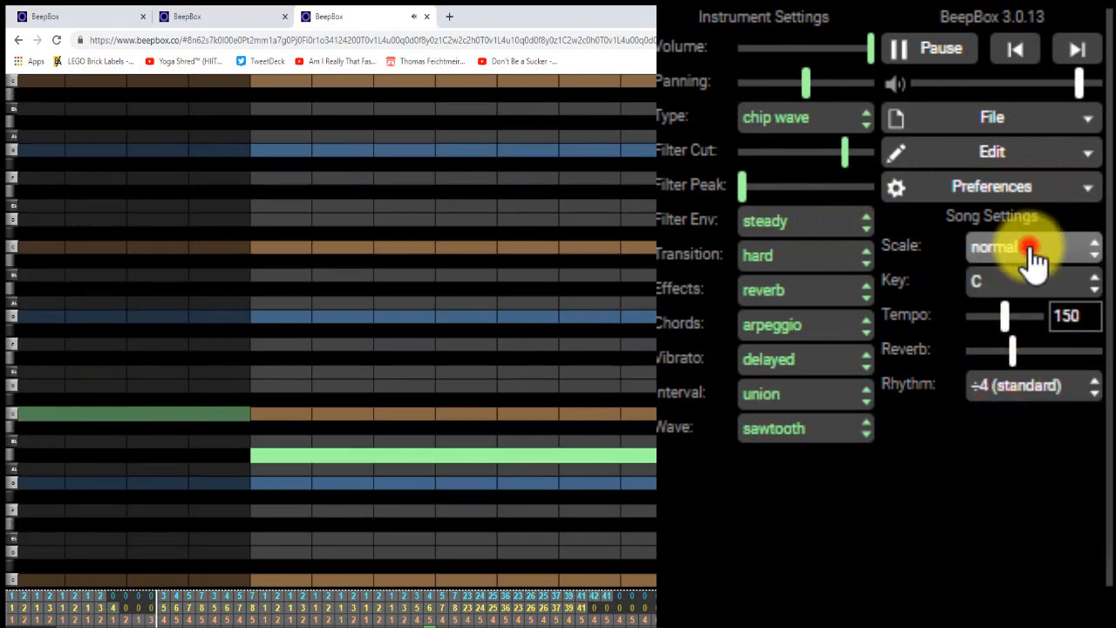
{"action": "left_click", "coordinate": [1082, 247]}
{"action": "left_click", "coordinate": [996, 545]}
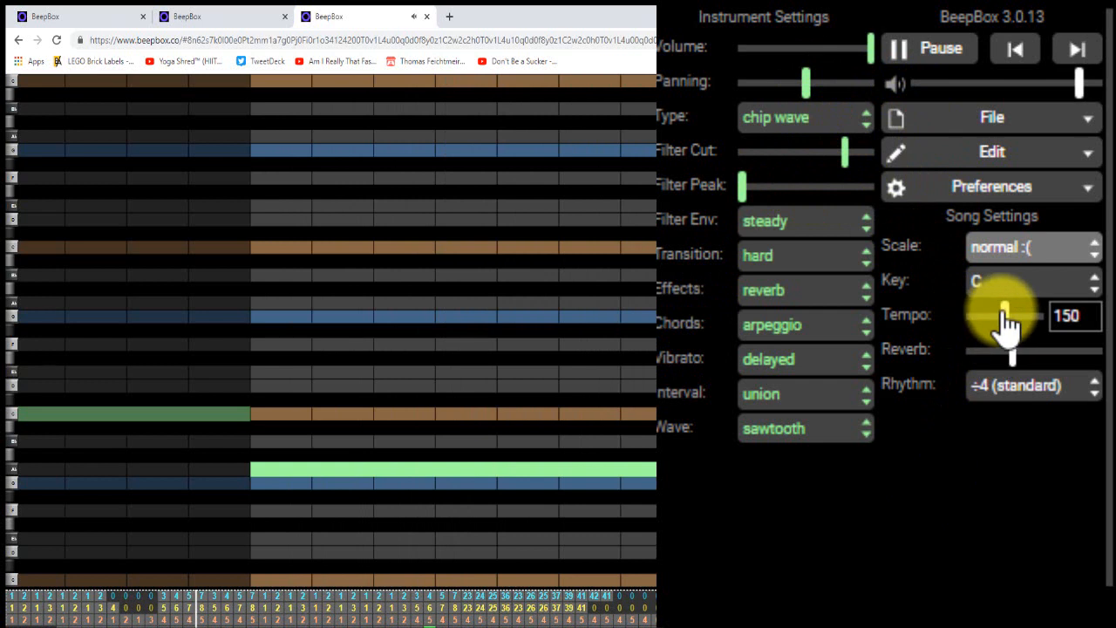
Set the song's key to C♯ and its tempo to 163.
{"action": "left_click_drag", "start_coordinate": [1008, 322], "coordinate": [1014, 312]}
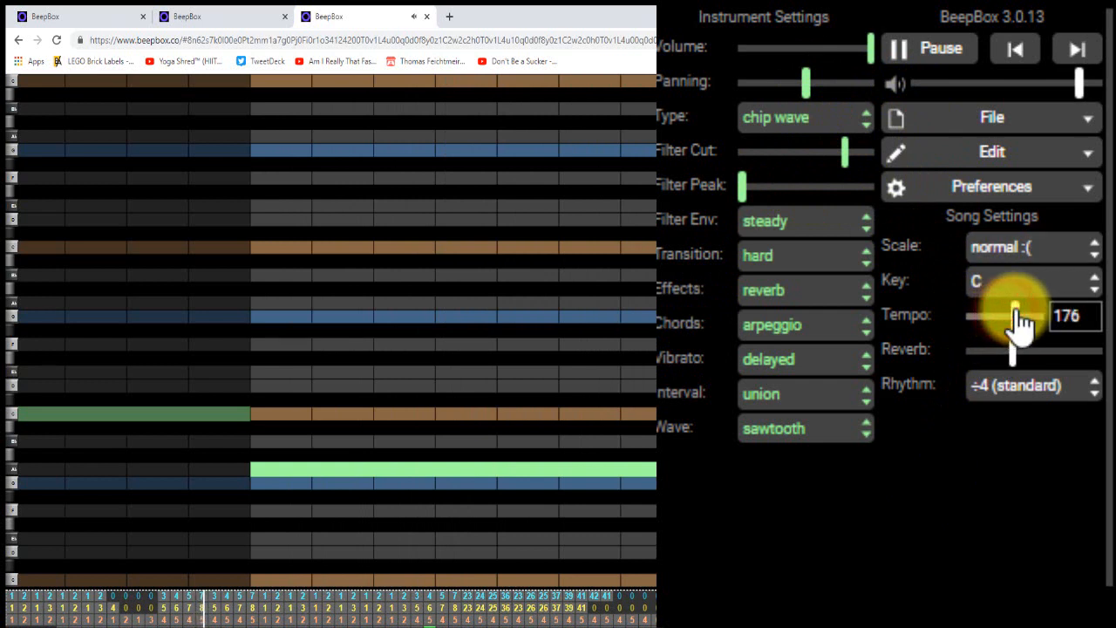
{"action": "left_click", "coordinate": [1003, 283]}
{"action": "left_click", "coordinate": [983, 516]}
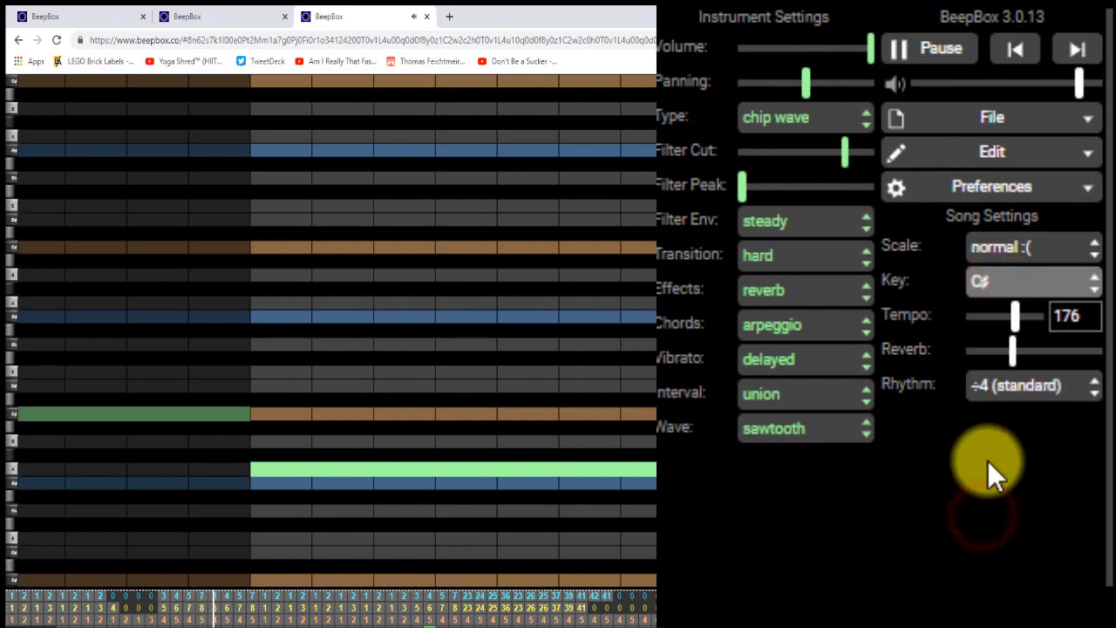
{"action": "left_click_drag", "start_coordinate": [1017, 319], "coordinate": [1014, 325]}
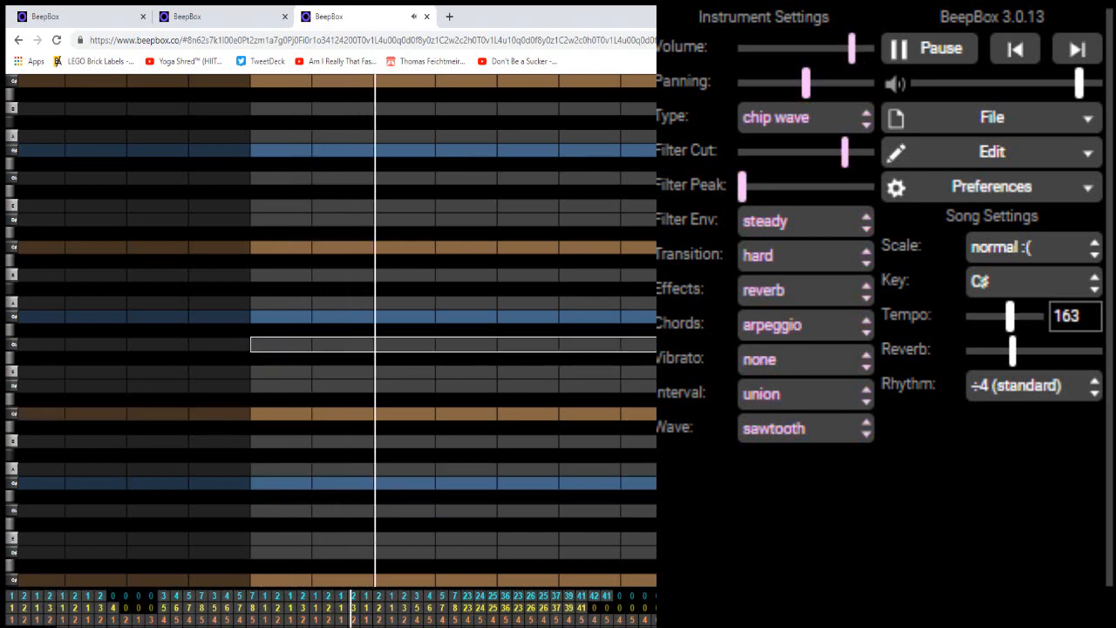
Pause playback and select the song's web address.
{"action": "left_click", "coordinate": [941, 54]}
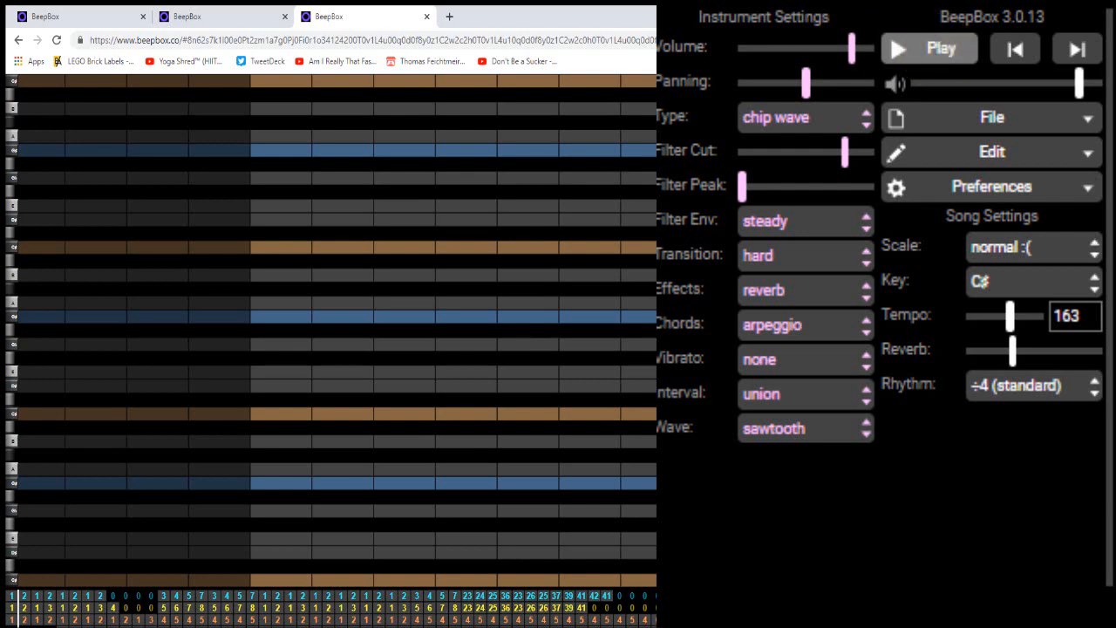
{"action": "left_click", "coordinate": [373, 40]}
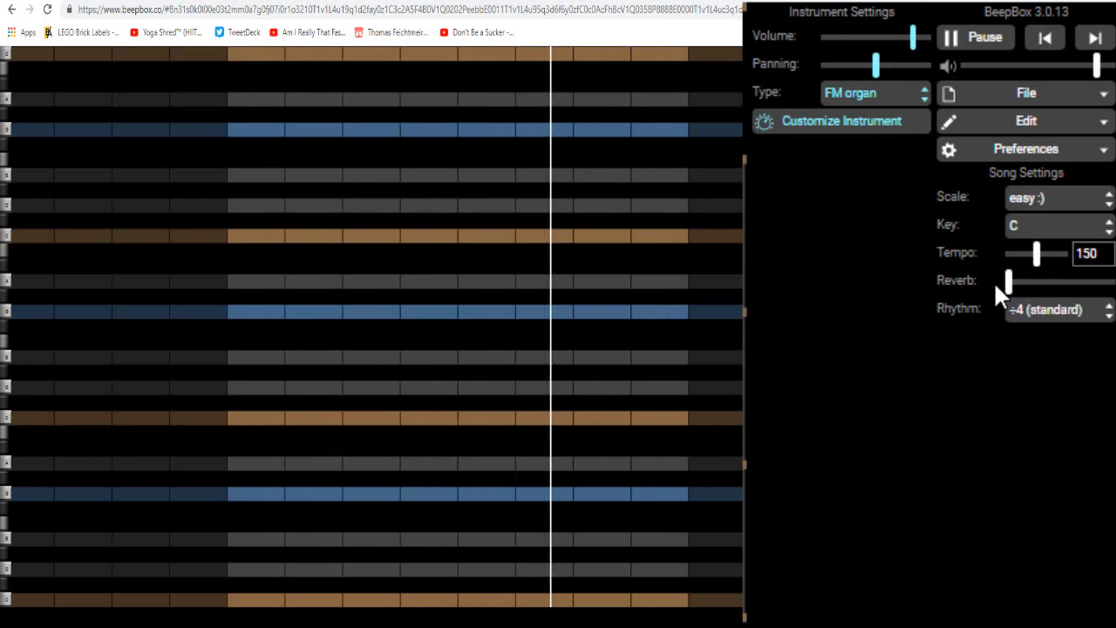
Raise the blank song's reverb to about one third and set its scale to blues :).
{"action": "left_click_drag", "start_coordinate": [1010, 281], "coordinate": [1043, 282]}
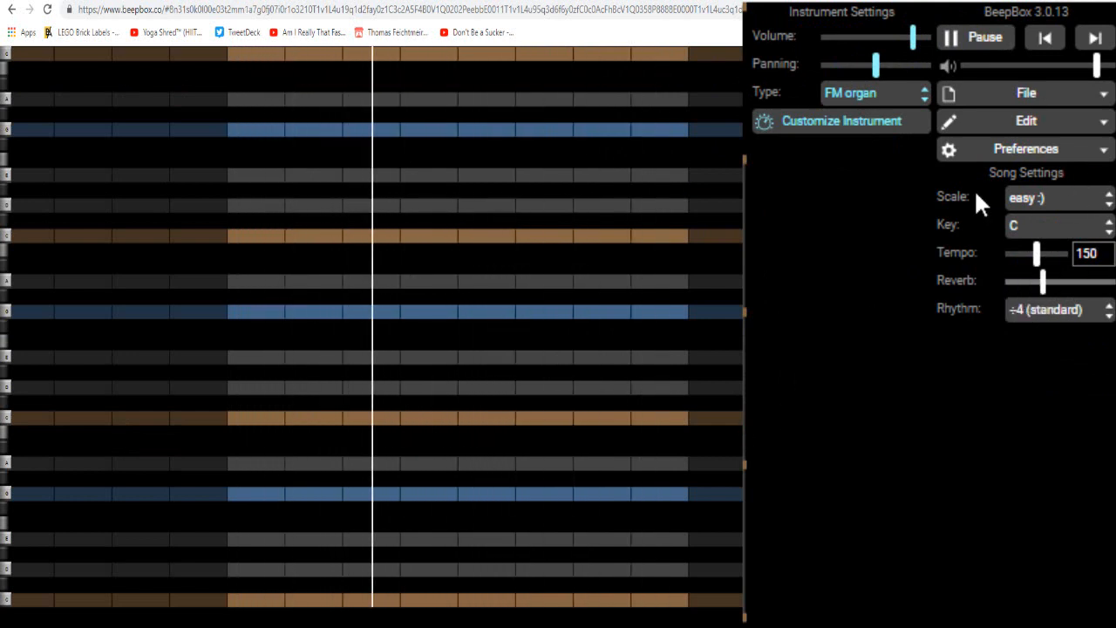
{"action": "left_click", "coordinate": [1071, 200]}
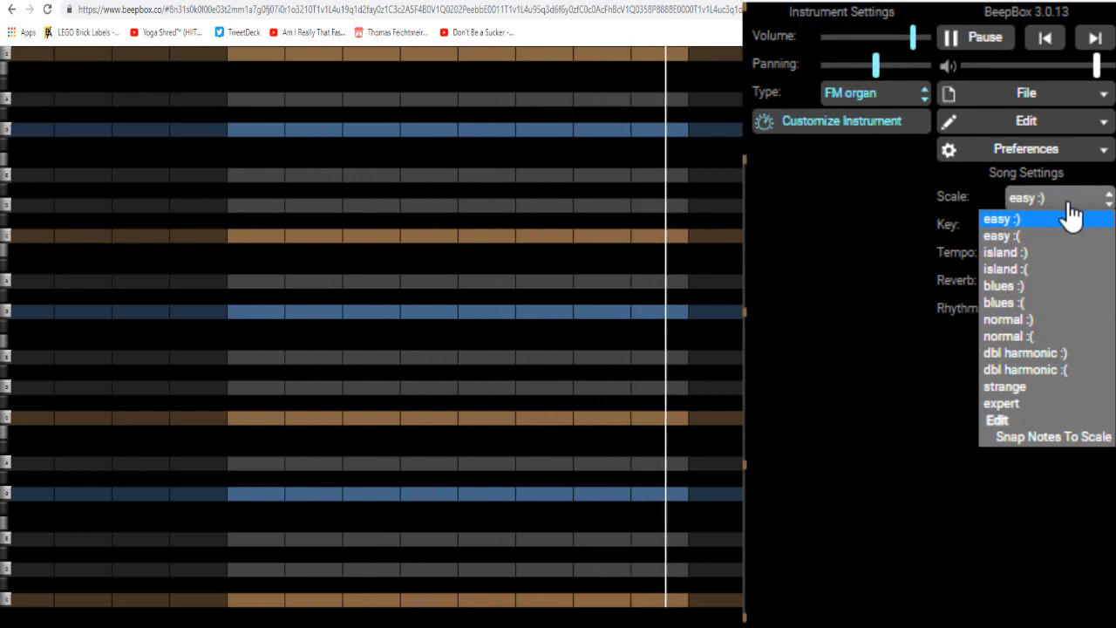
{"action": "left_click", "coordinate": [1016, 288]}
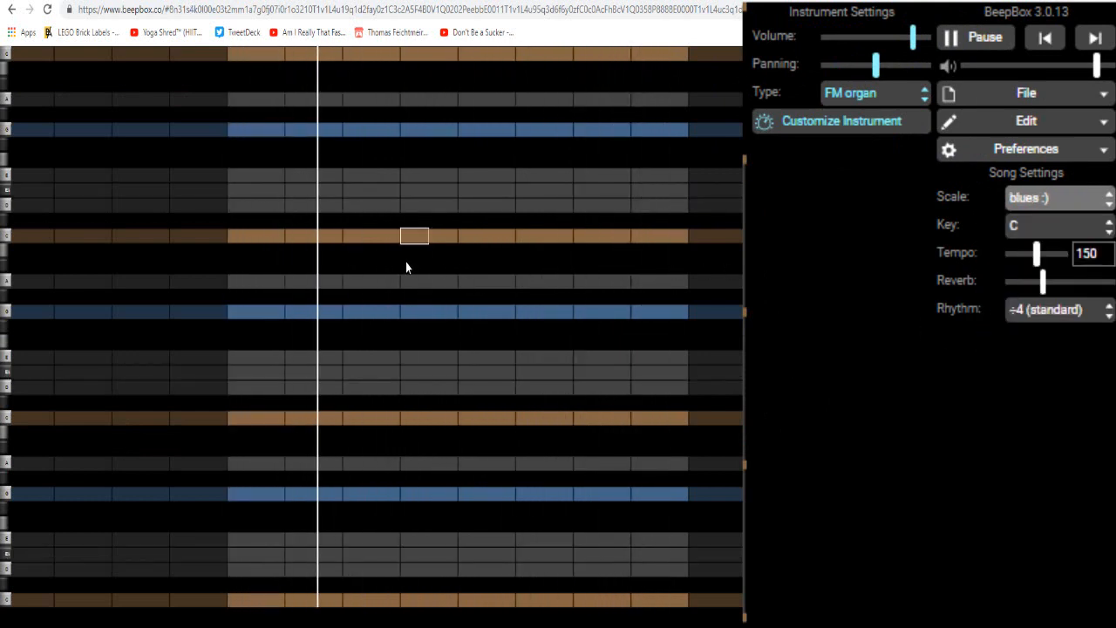
{"action": "left_click", "coordinate": [891, 96]}
{"action": "scroll", "coordinate": [896, 244], "scroll_direction": "down", "scroll_amount": 5}
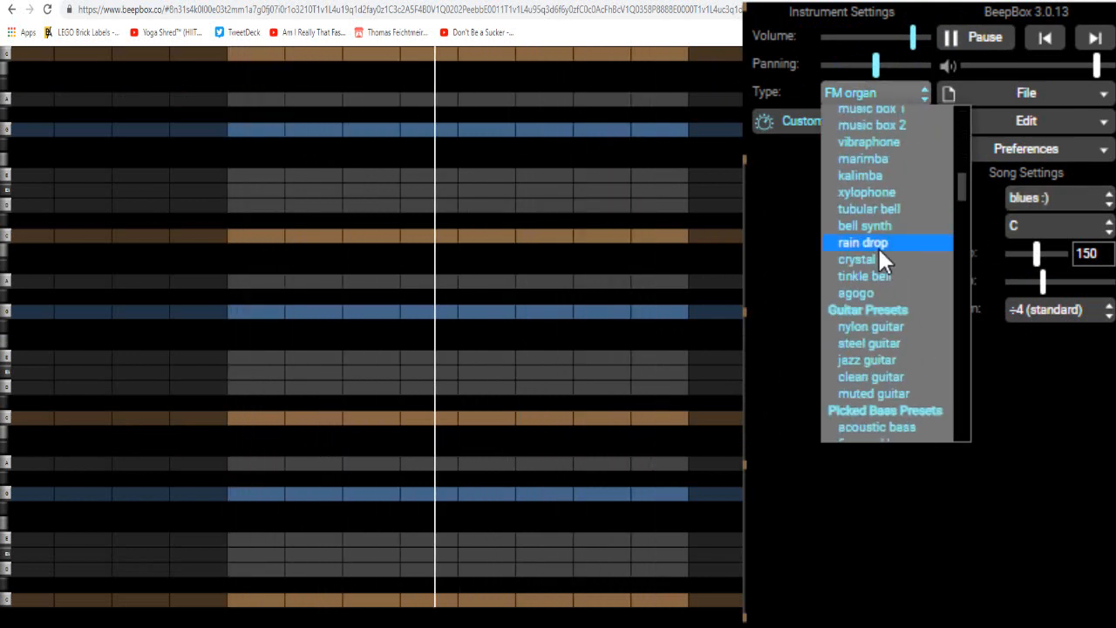
{"action": "scroll", "coordinate": [878, 187], "scroll_direction": "down", "scroll_amount": 3}
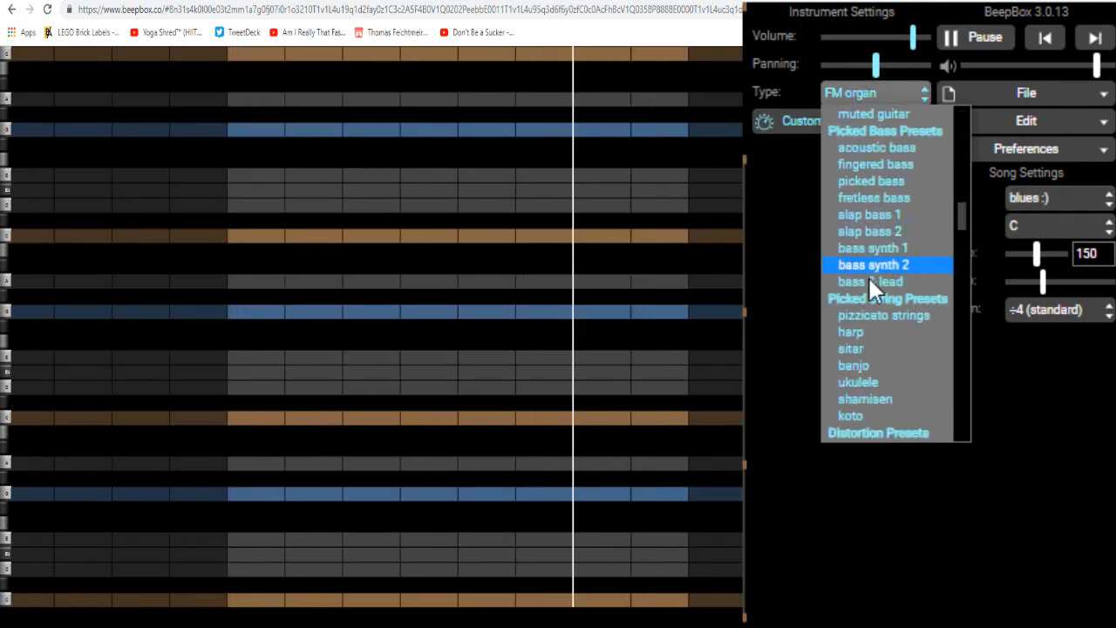
{"action": "left_click", "coordinate": [856, 231]}
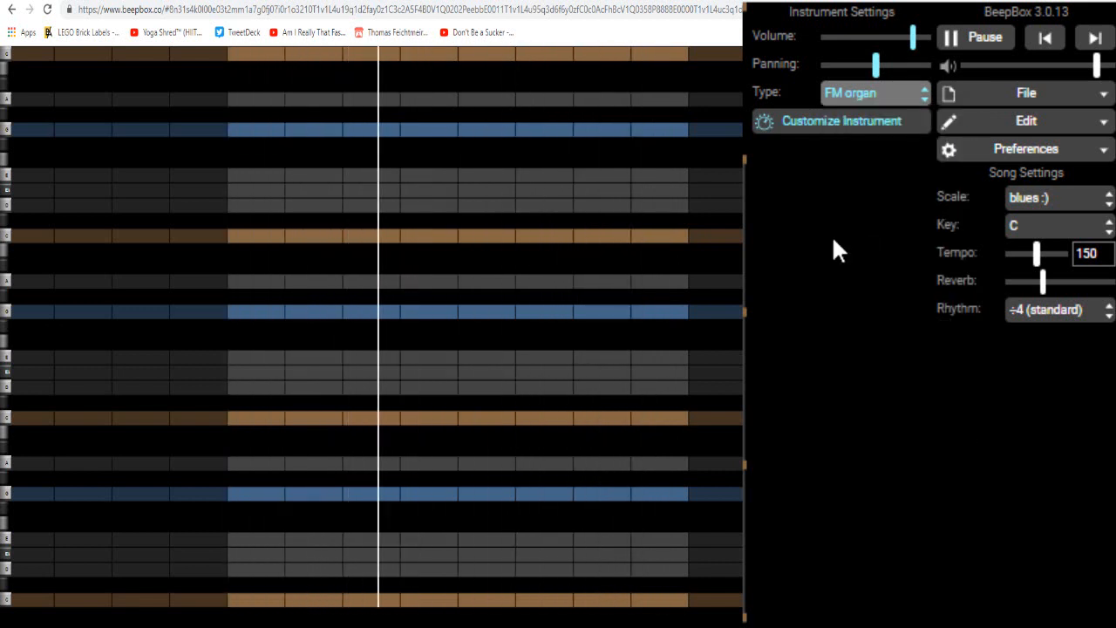
Select the baritone sax channel, place half-beat notes C, E♭ and D on the first three beats, and shift its range one octave down.
{"action": "left_click", "coordinate": [155, 625]}
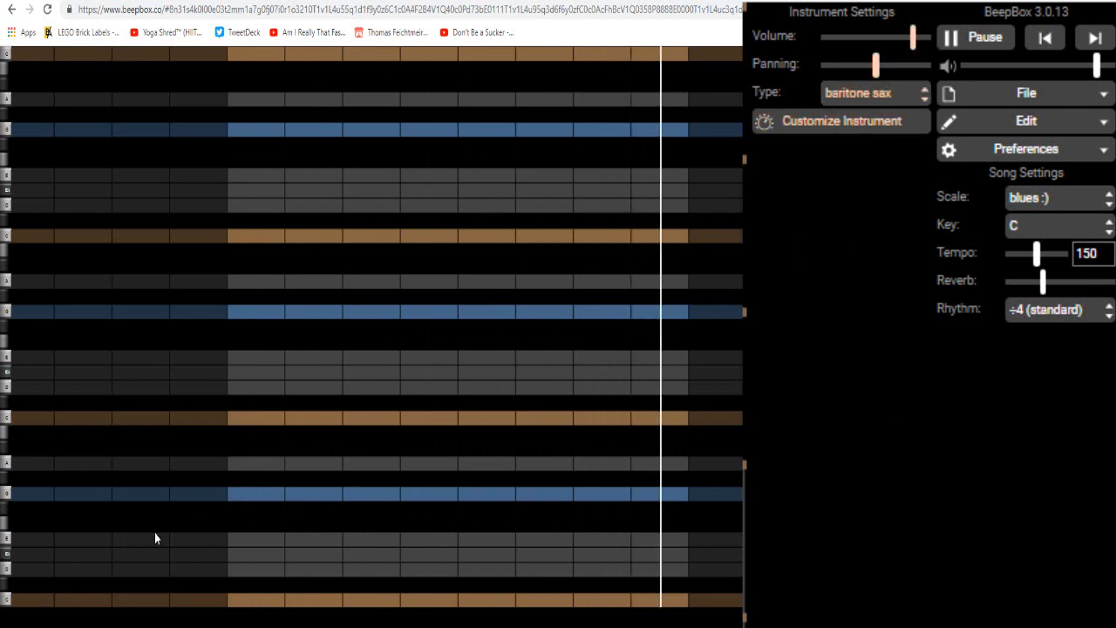
{"action": "left_click", "coordinate": [241, 600]}
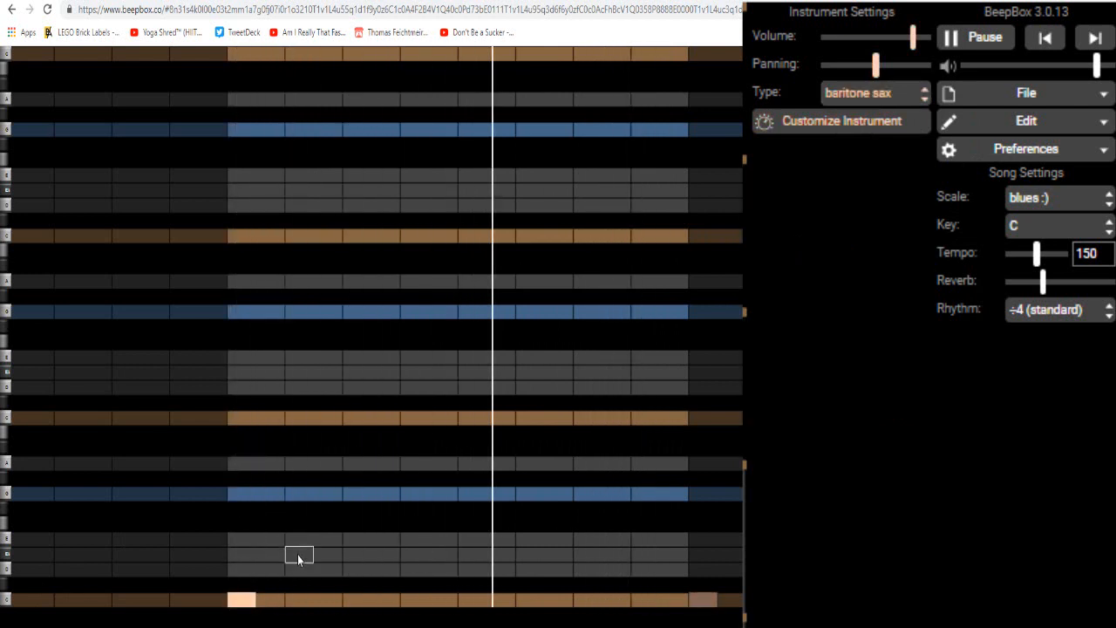
{"action": "left_click", "coordinate": [298, 556]}
{"action": "left_click", "coordinate": [358, 569]}
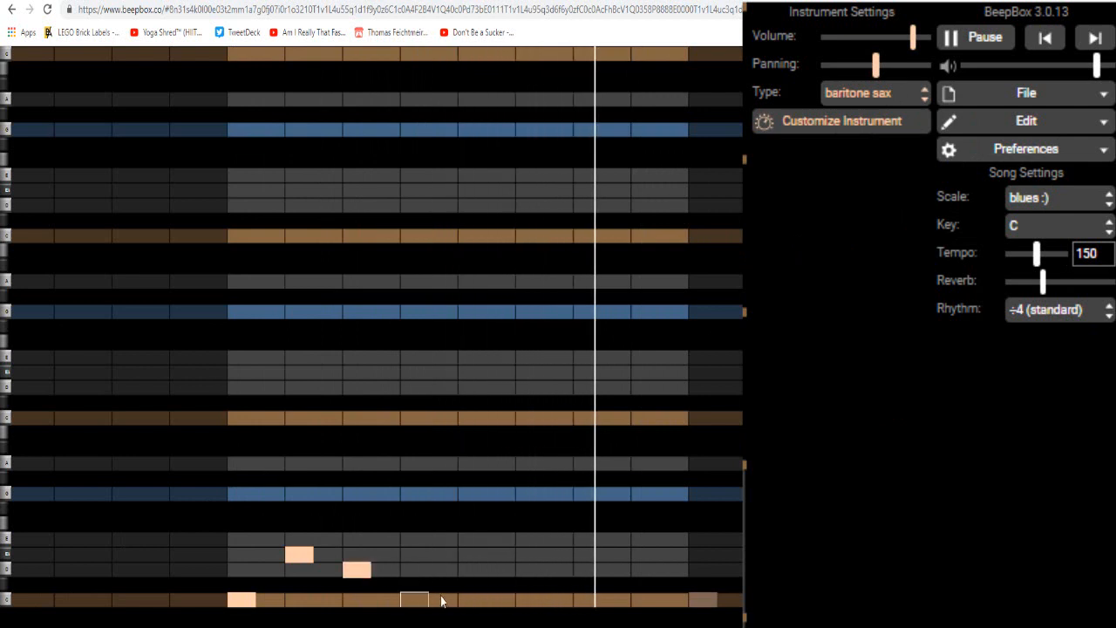
{"action": "left_click_drag", "start_coordinate": [744, 555], "coordinate": [744, 624]}
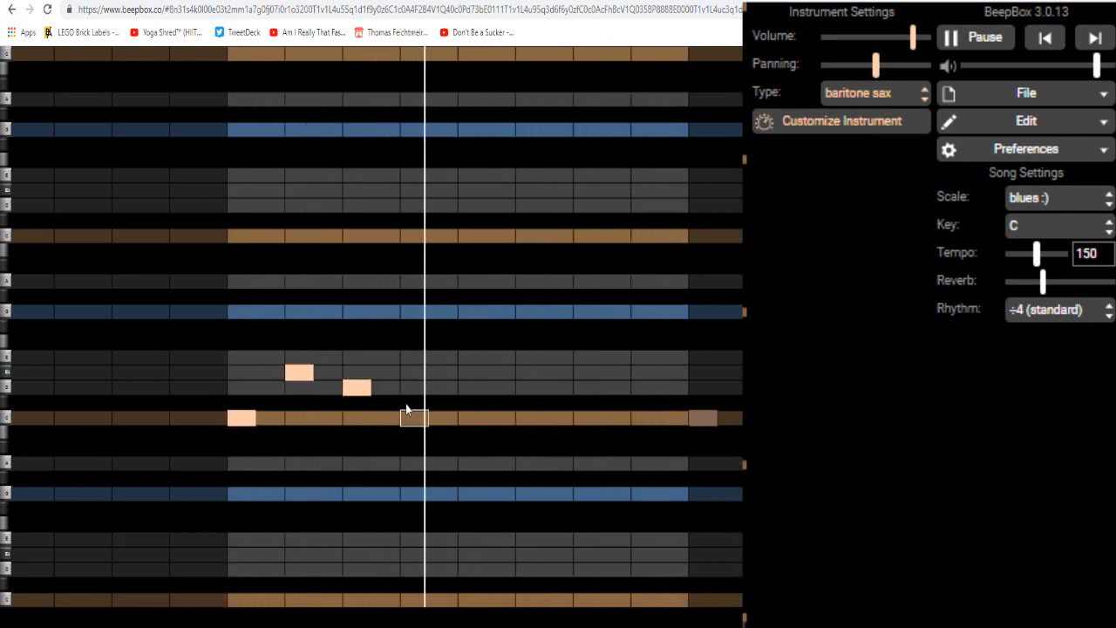
Try a C bent up from A on the sax pattern's sixth beat and replace it with a short E♭ on that beat.
{"action": "left_click", "coordinate": [530, 237]}
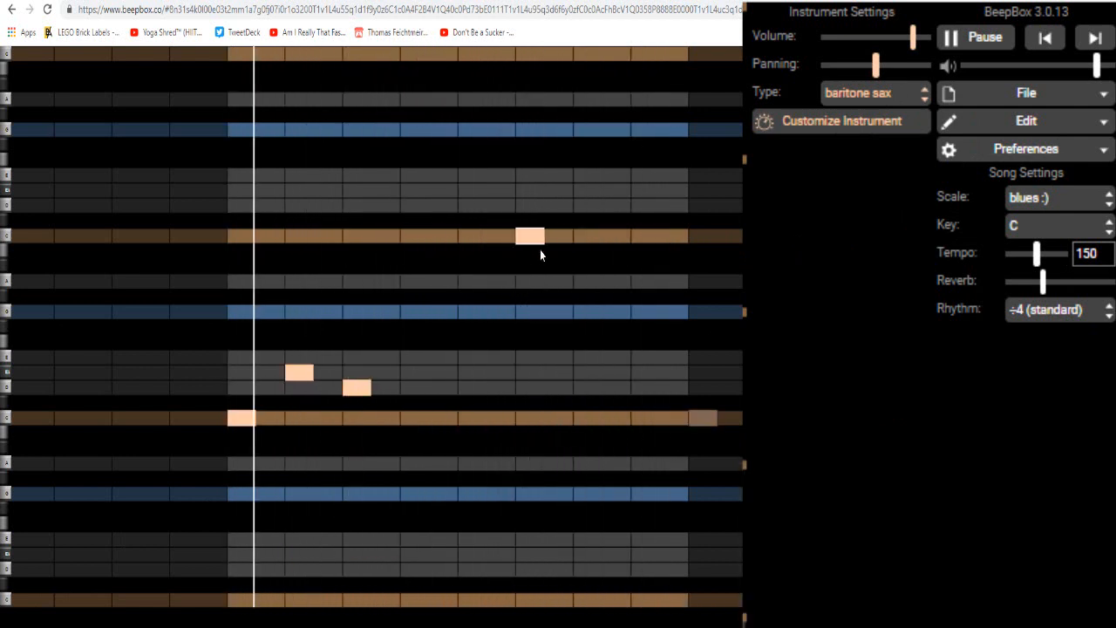
{"action": "left_click_drag", "start_coordinate": [528, 238], "coordinate": [521, 276]}
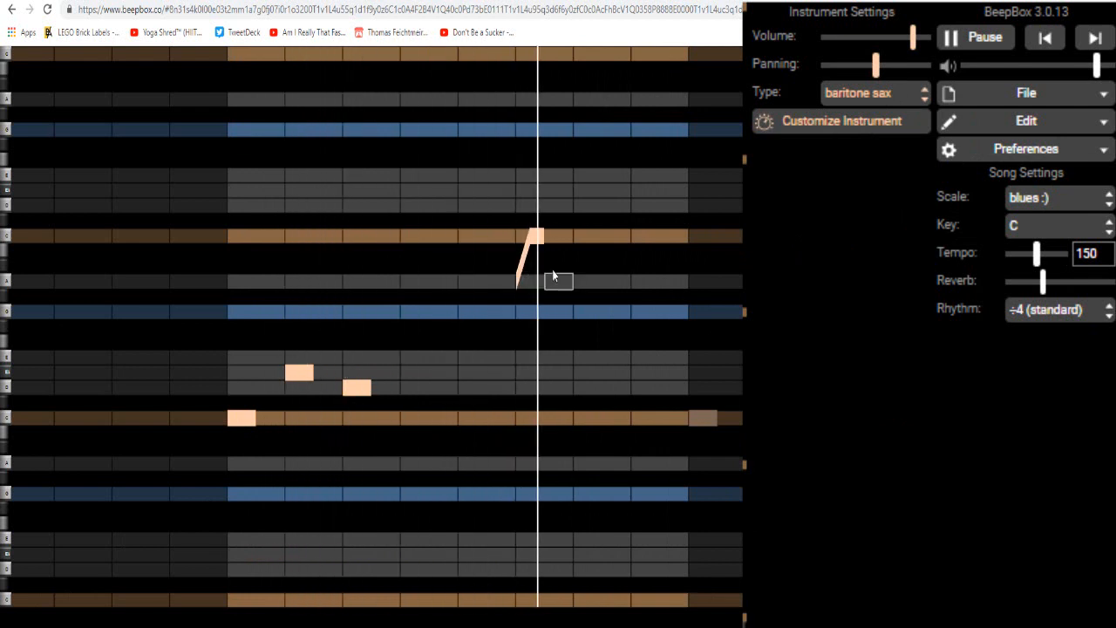
{"action": "left_click", "coordinate": [535, 235]}
{"action": "left_click", "coordinate": [525, 193]}
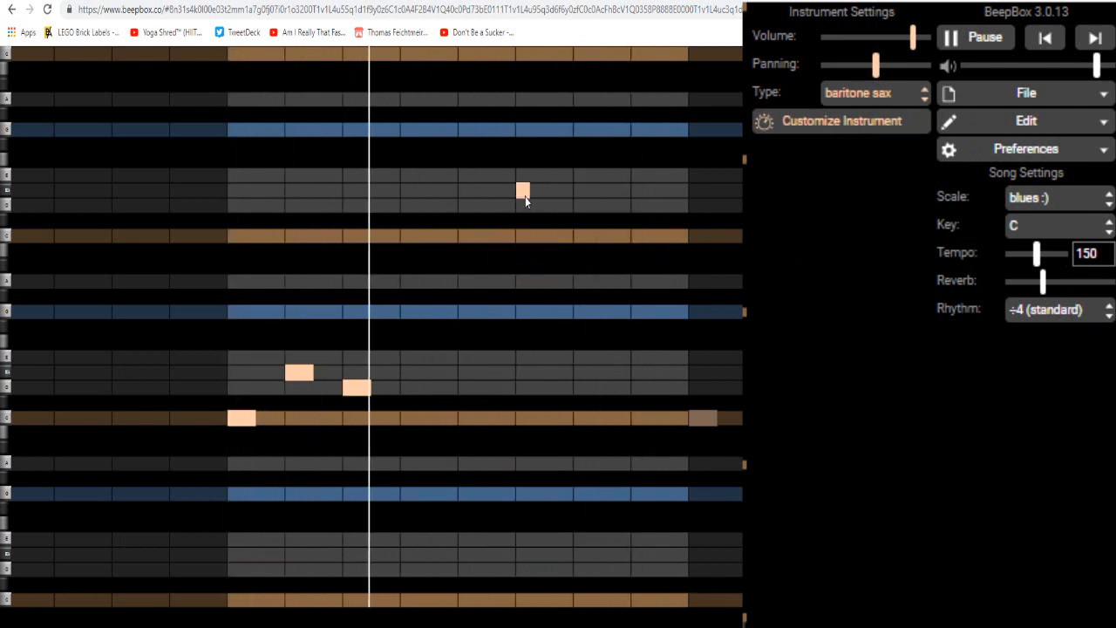
{"action": "left_click", "coordinate": [547, 192]}
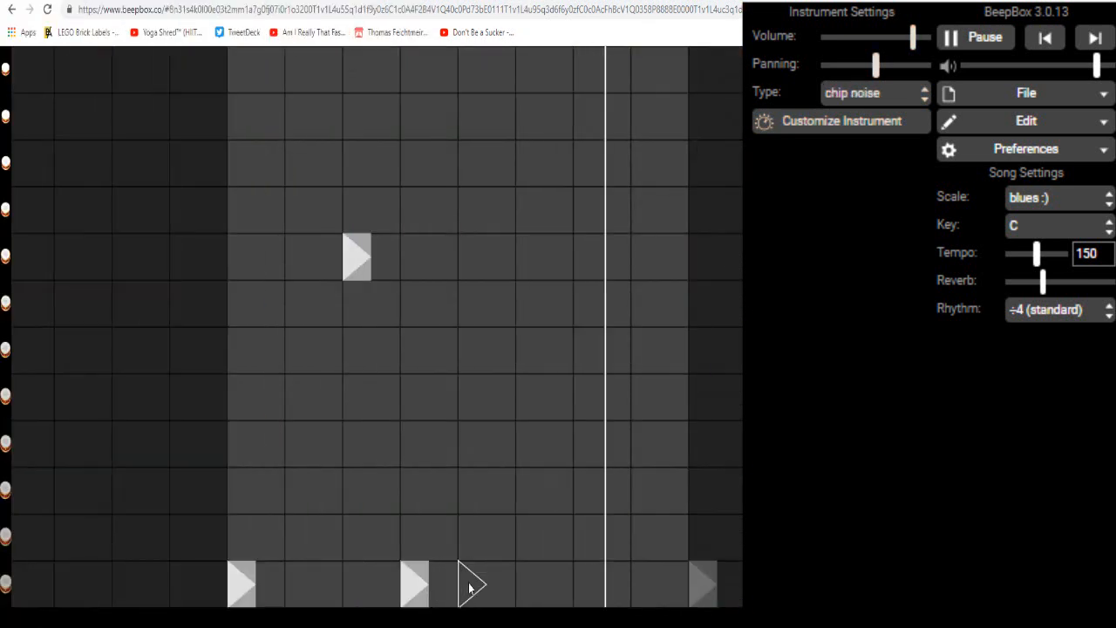
Complete the drum pattern with a low hit on beat five and a higher hit on beat seven, using the standard drumset preset.
{"action": "left_click", "coordinate": [469, 587]}
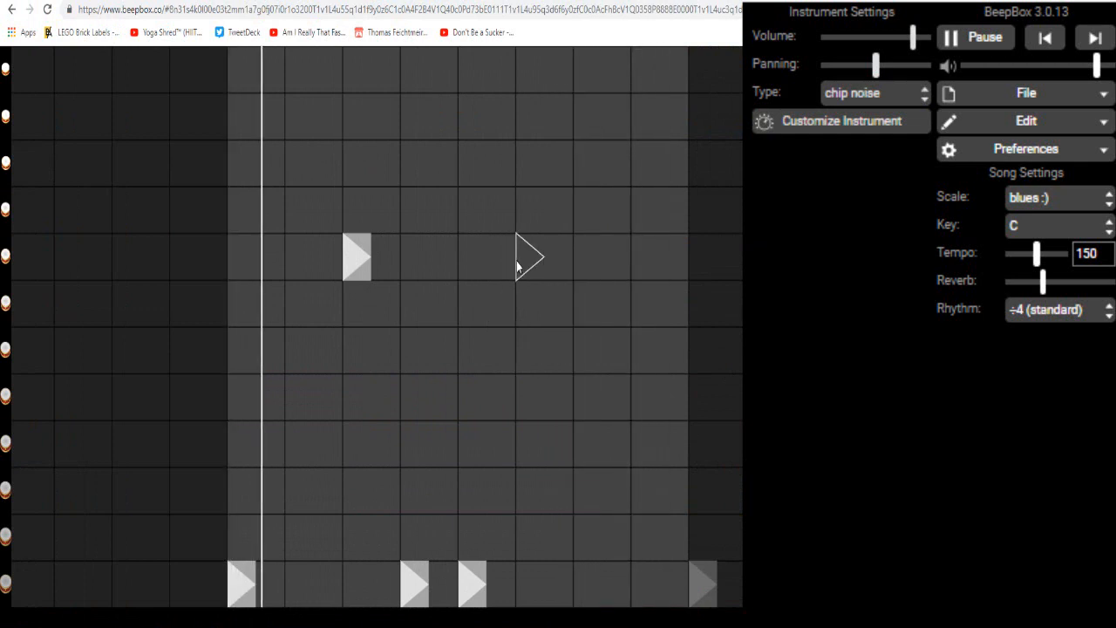
{"action": "left_click", "coordinate": [518, 260]}
{"action": "left_click", "coordinate": [923, 94]}
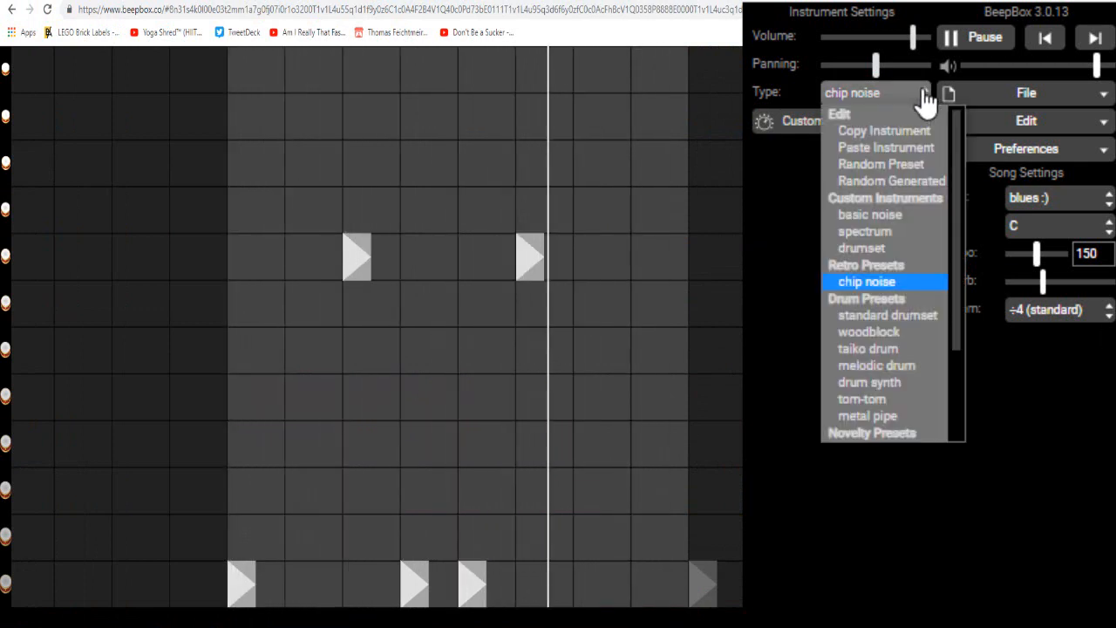
{"action": "left_click", "coordinate": [888, 314]}
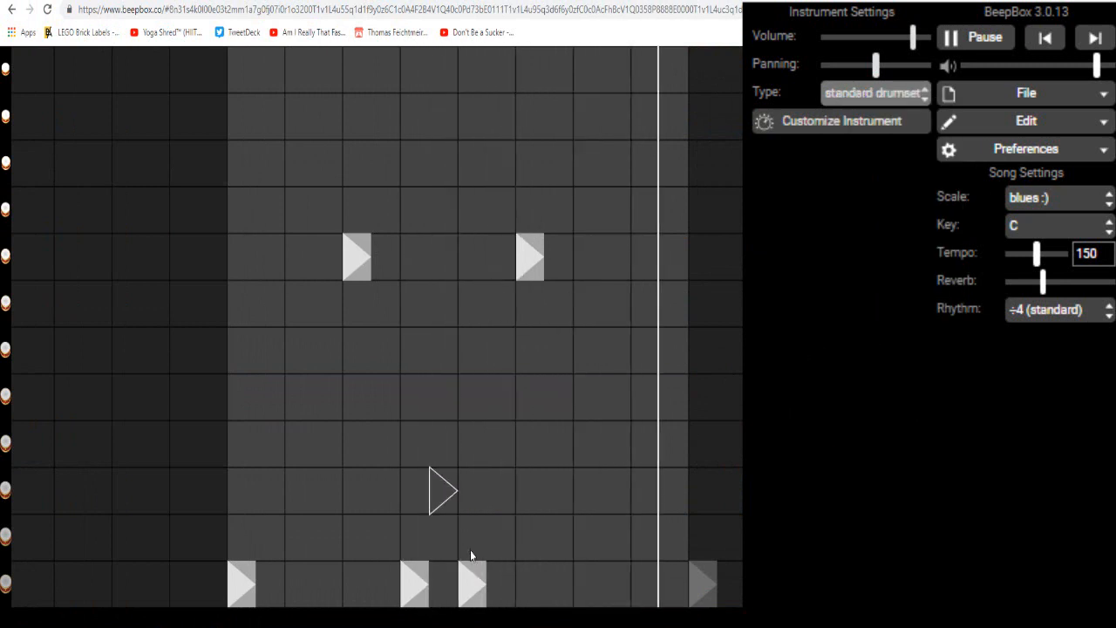
{"action": "left_click", "coordinate": [530, 258]}
{"action": "left_click", "coordinate": [586, 264]}
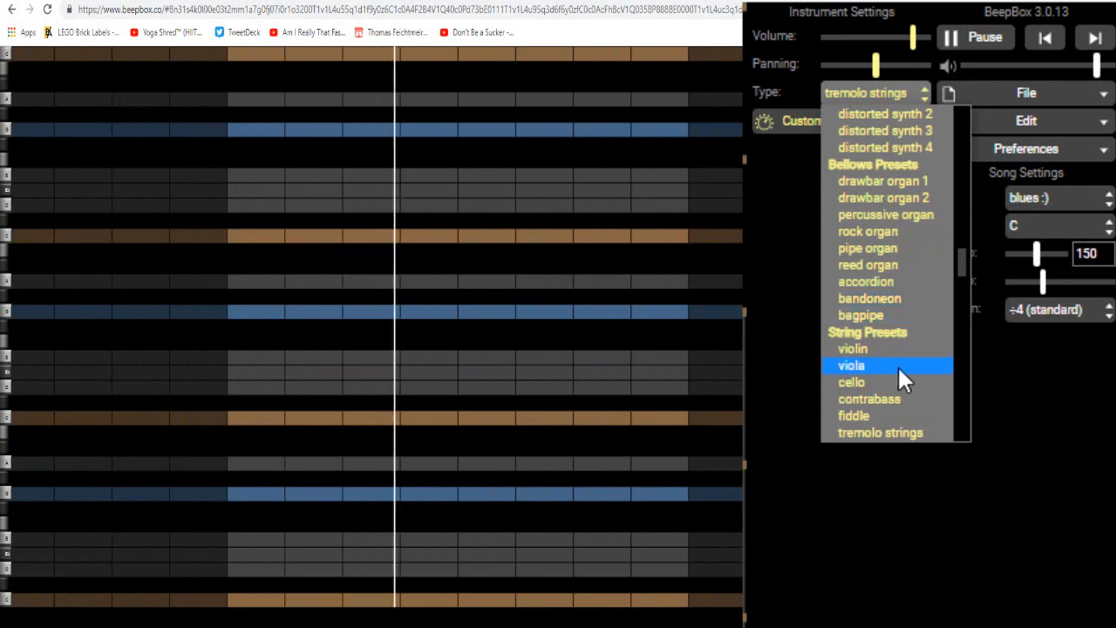
Change the tremolo strings channel to the violin preset and sketch a C, D and E♭ melody over the first two beats.
{"action": "left_click", "coordinate": [883, 352]}
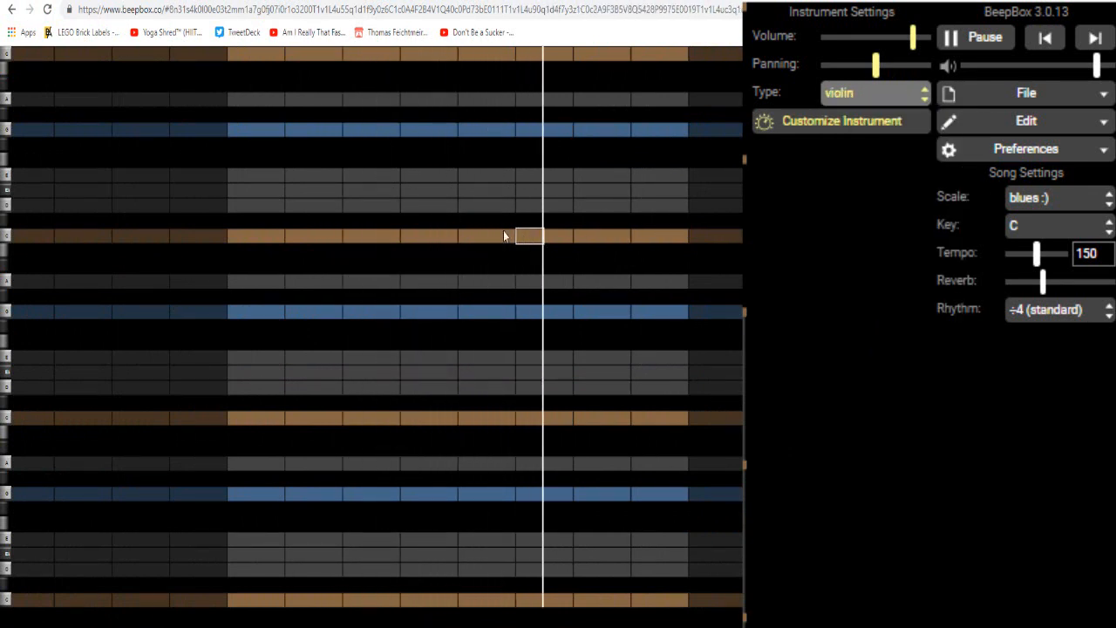
{"action": "left_click", "coordinate": [245, 237]}
{"action": "left_click", "coordinate": [297, 206]}
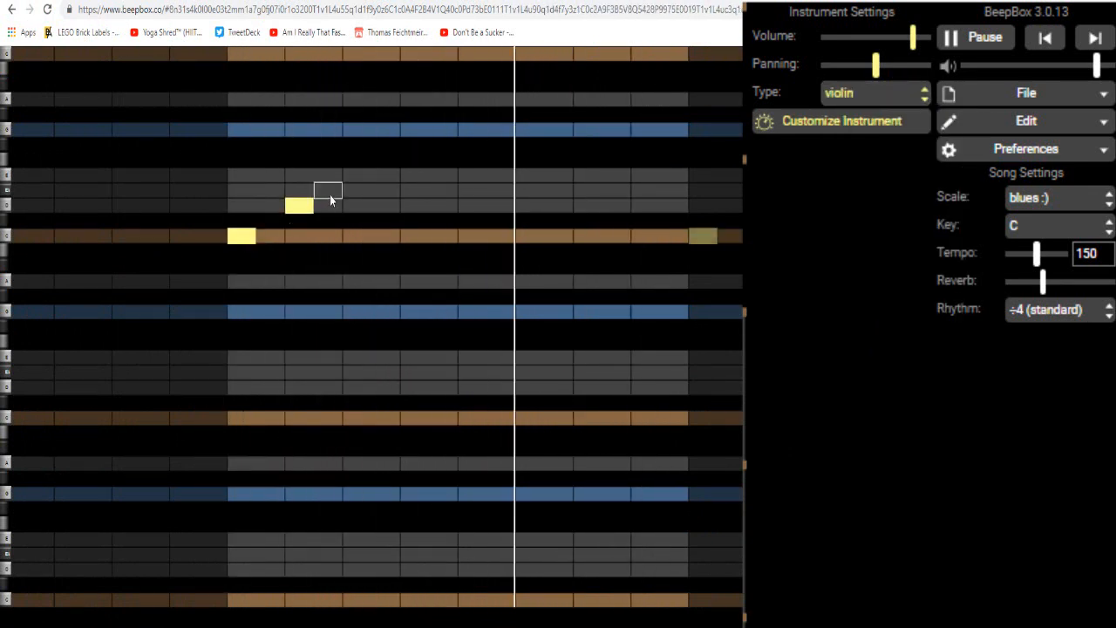
{"action": "left_click", "coordinate": [329, 192]}
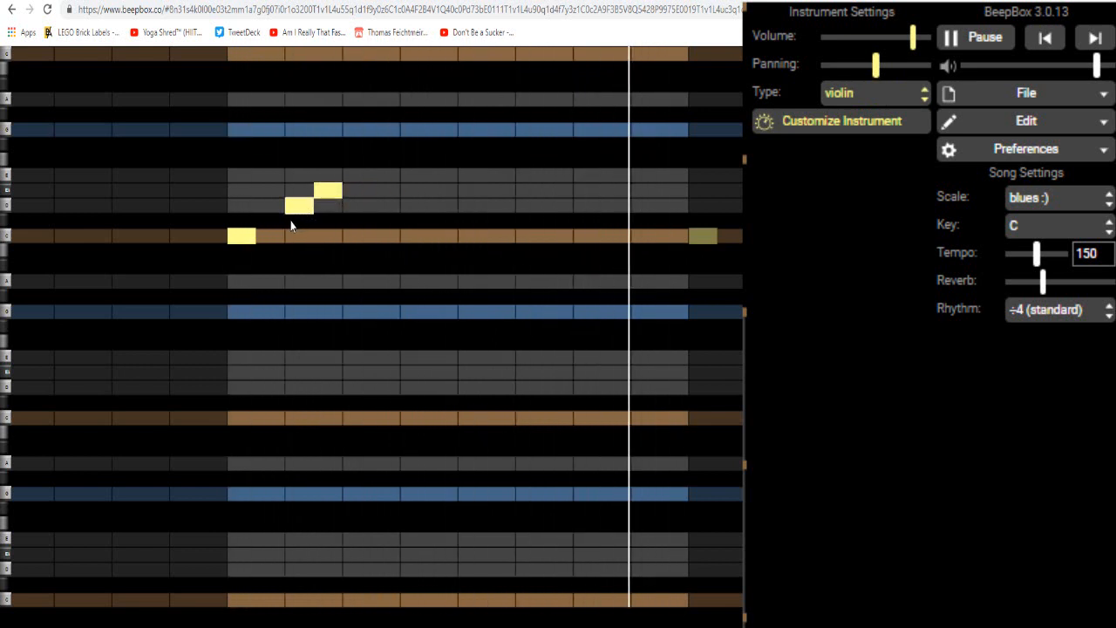
{"action": "left_click", "coordinate": [299, 205]}
{"action": "left_click", "coordinate": [328, 190]}
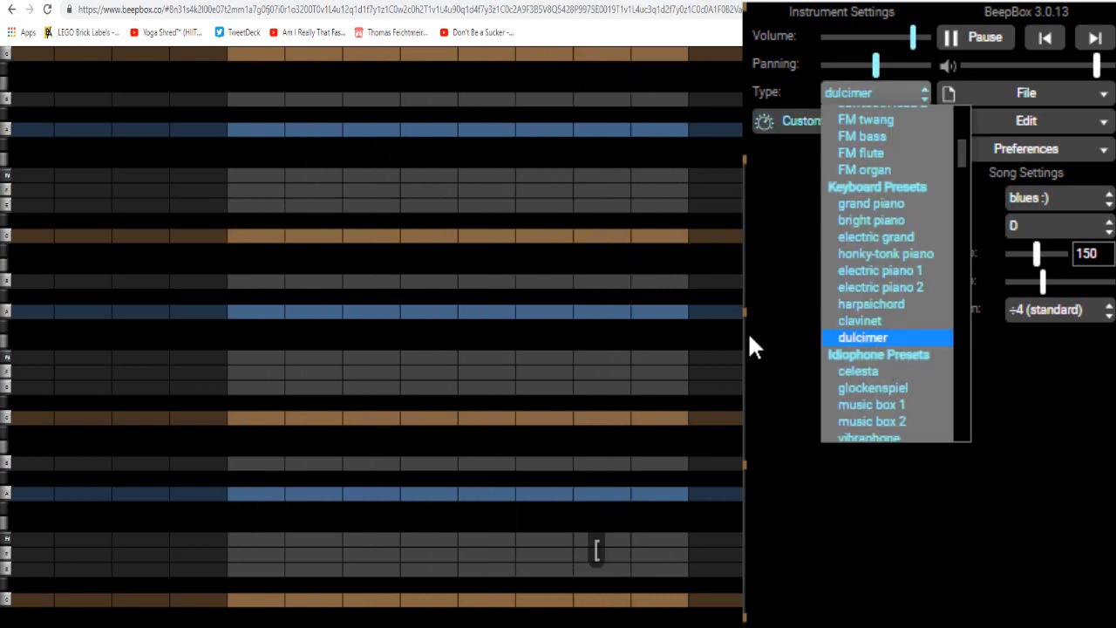
Keep the dulcimer preset for the blue channel and fill its bar with a four-beat D followed by a four-beat A.
{"action": "left_click", "coordinate": [867, 333]}
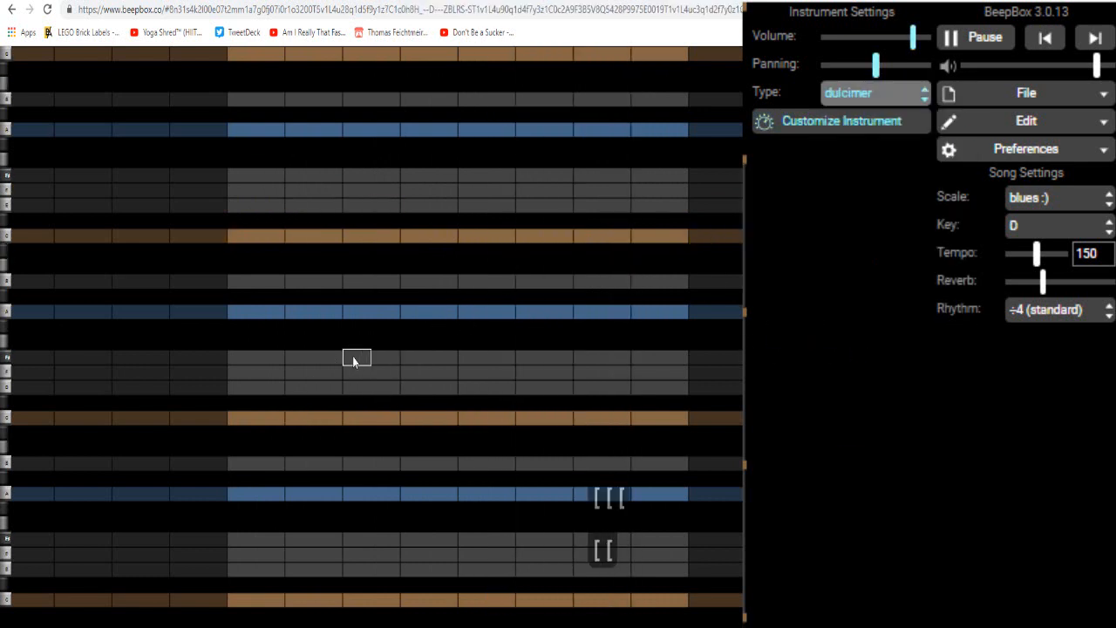
{"action": "left_click", "coordinate": [250, 234]}
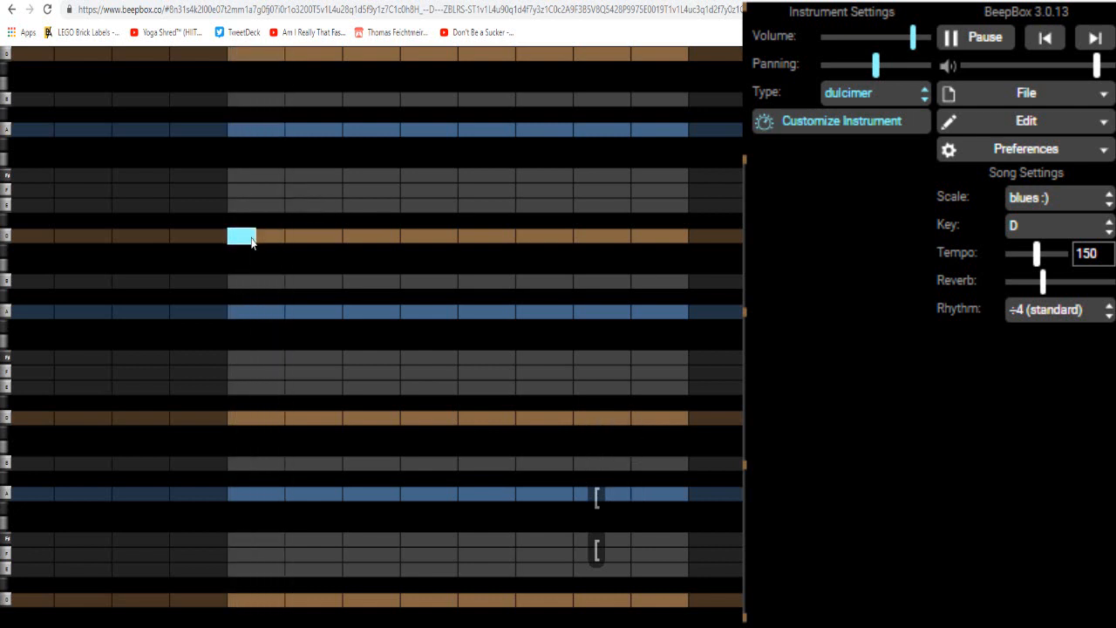
{"action": "left_click_drag", "start_coordinate": [340, 242], "coordinate": [459, 236]}
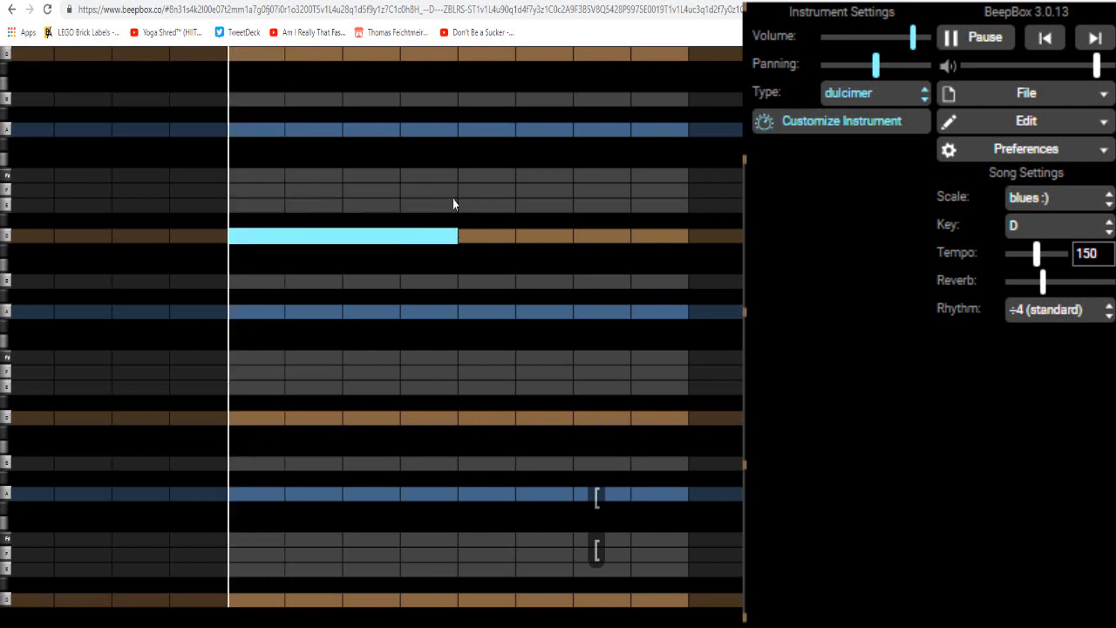
{"action": "left_click_drag", "start_coordinate": [506, 289], "coordinate": [665, 289]}
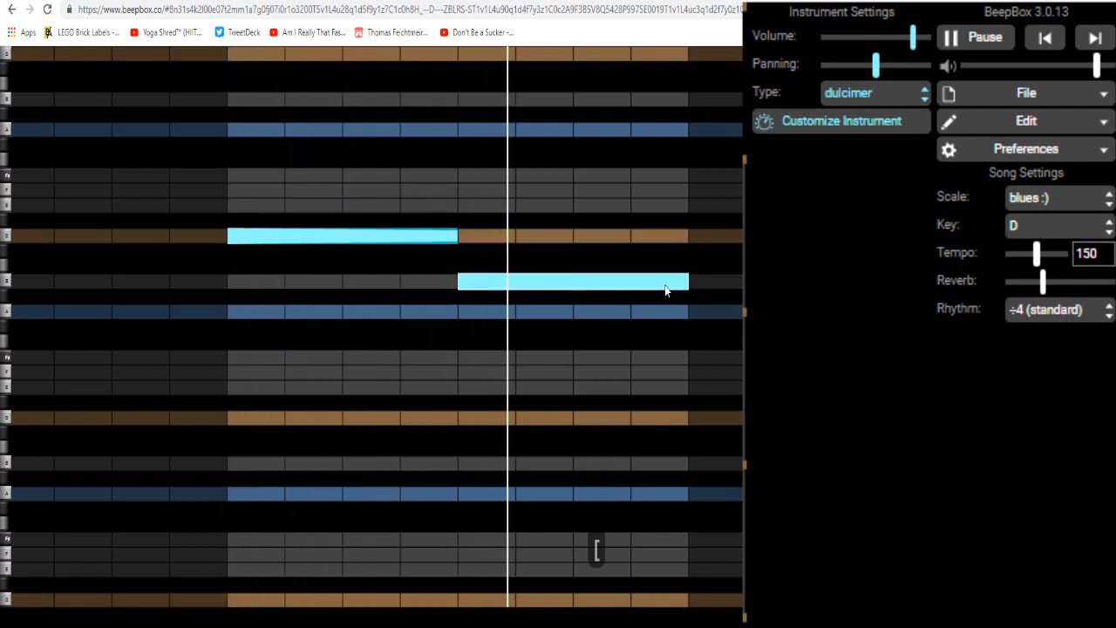
{"action": "left_click", "coordinate": [646, 288]}
{"action": "left_click", "coordinate": [631, 304]}
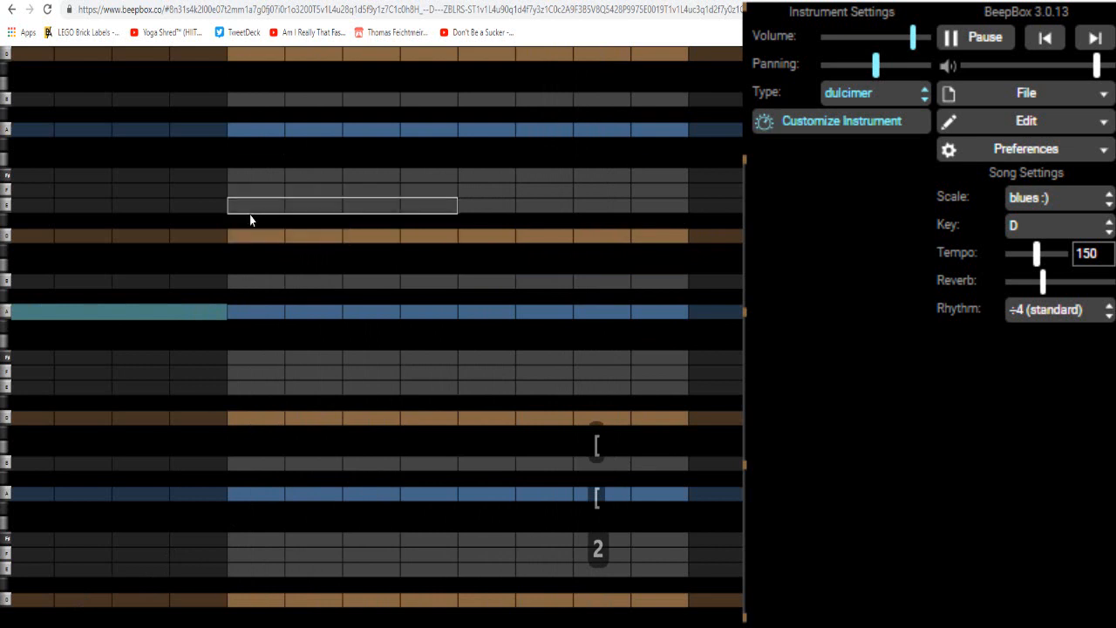
Write the next dulcimer bar as one-beat E and F notes, a five-beat D and a closing one-beat B.
{"action": "left_click", "coordinate": [370, 174]}
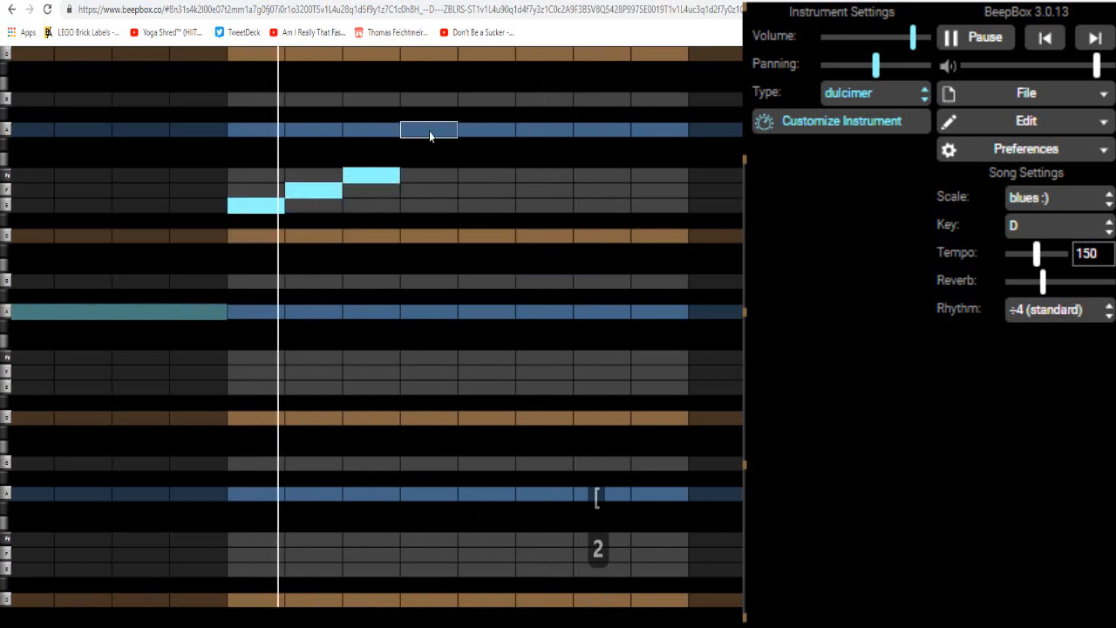
{"action": "left_click_drag", "start_coordinate": [410, 129], "coordinate": [538, 128]}
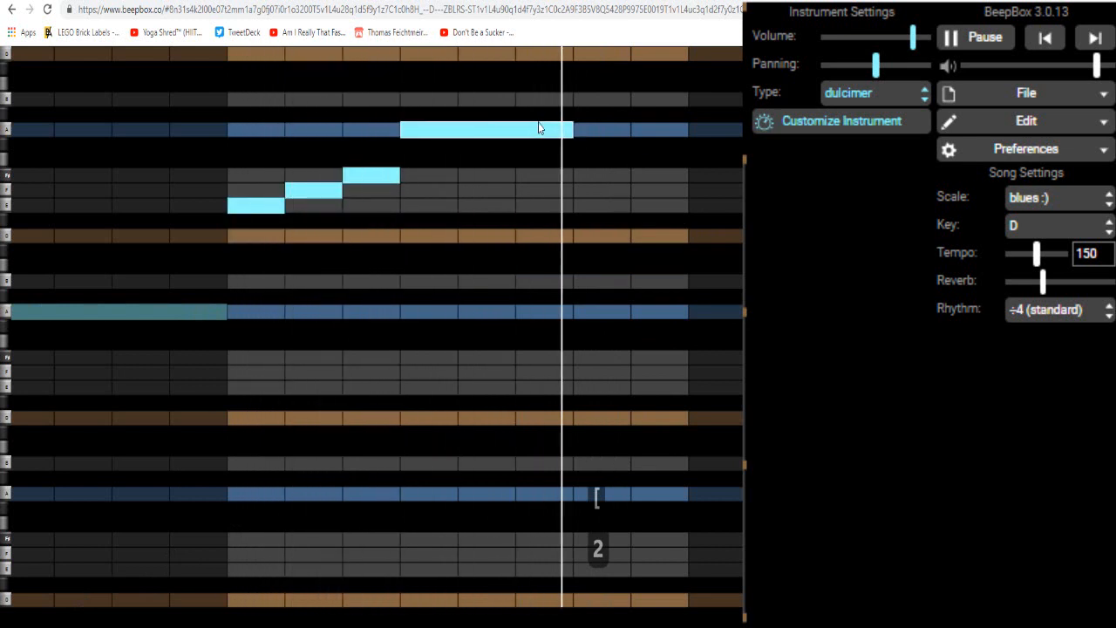
{"action": "left_click_drag", "start_coordinate": [390, 179], "coordinate": [568, 177]}
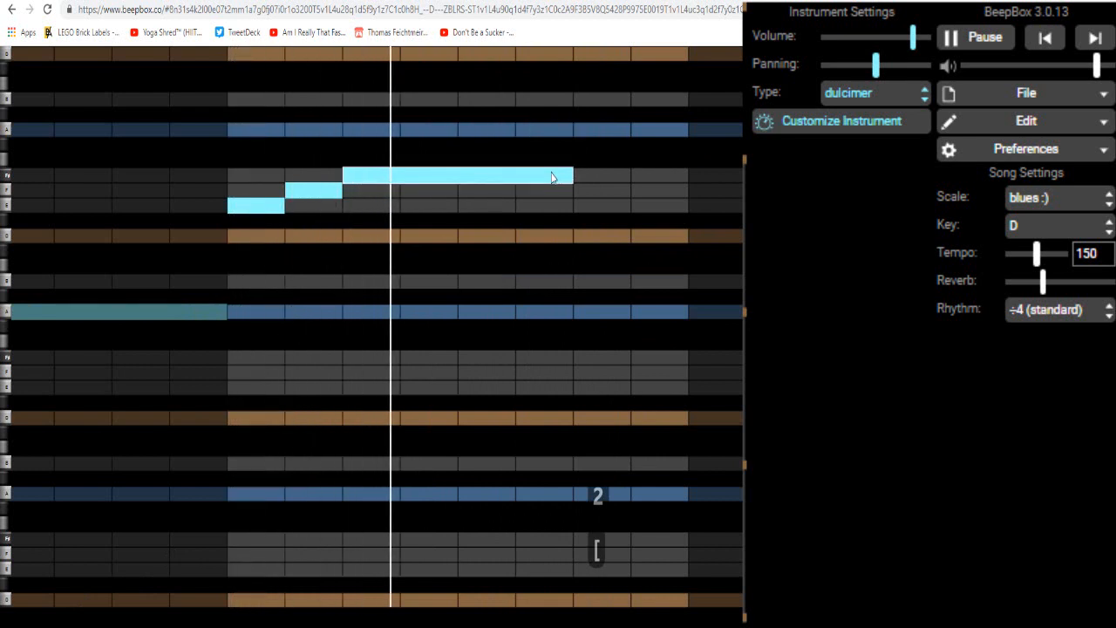
{"action": "left_click", "coordinate": [554, 178]}
{"action": "left_click", "coordinate": [378, 248]}
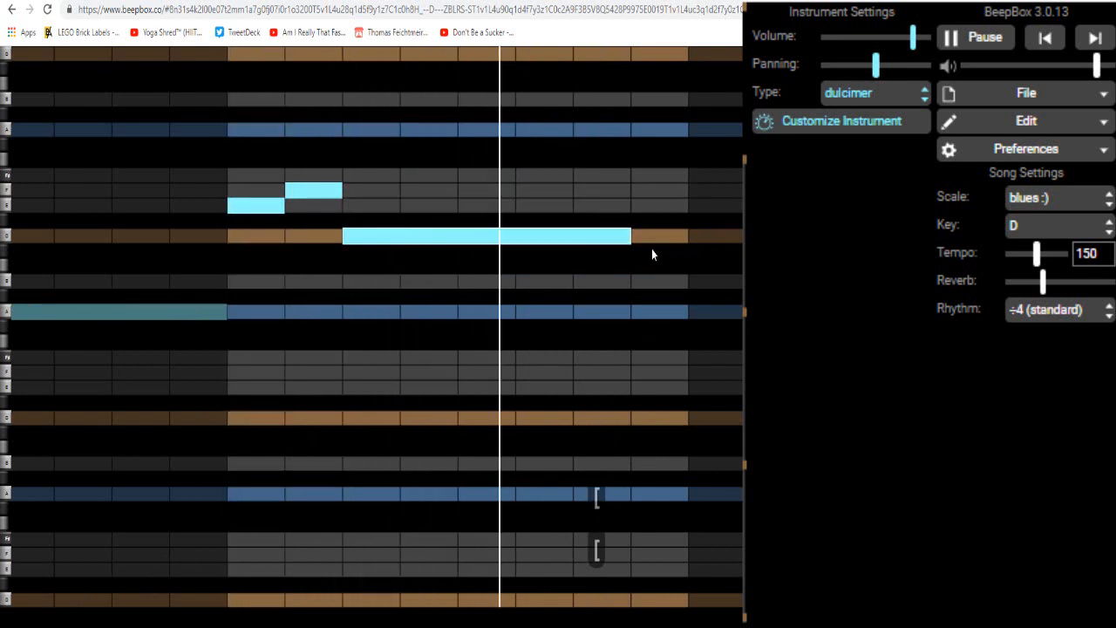
{"action": "left_click", "coordinate": [660, 281]}
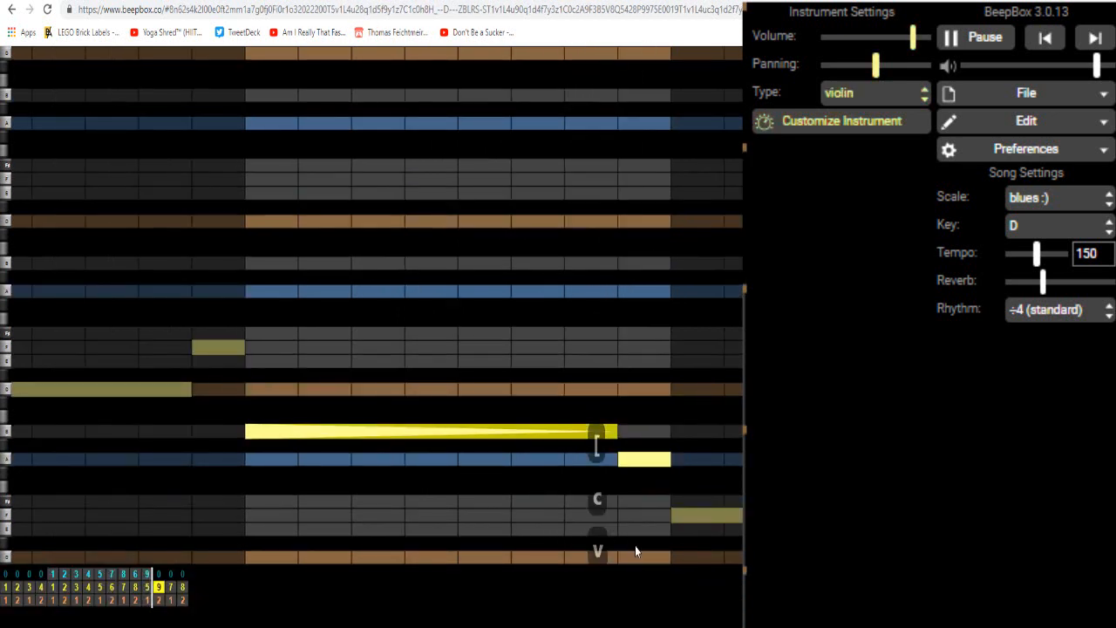
Turn violin pattern 9 into a single fading full-bar D and set the violin channel's last two bars to pattern 0.
{"action": "key", "text": "equal"}
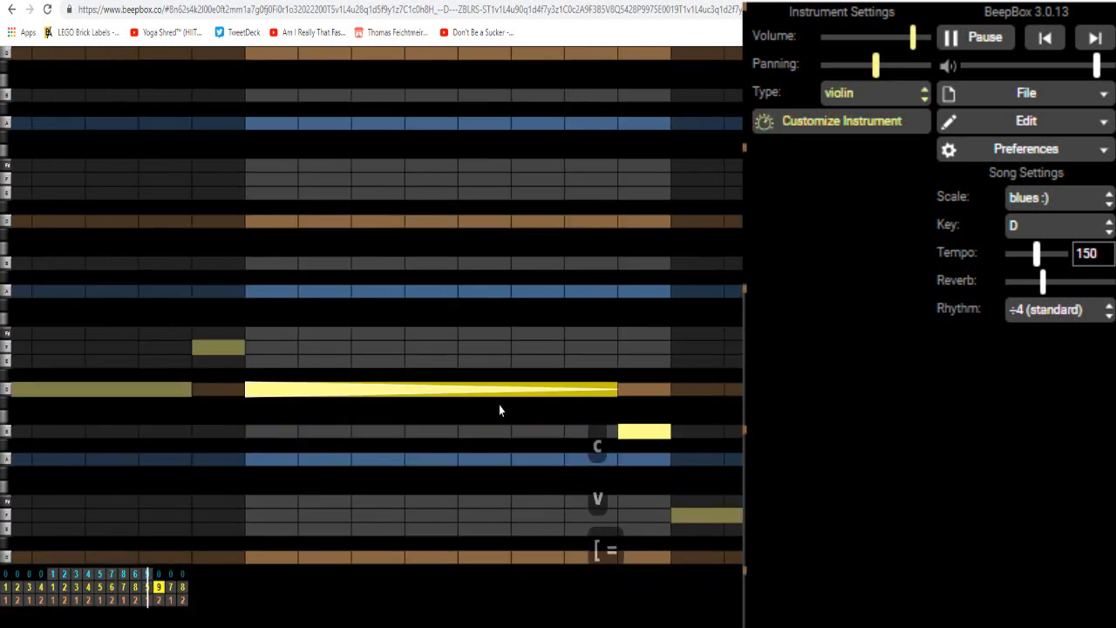
{"action": "left_click", "coordinate": [641, 435]}
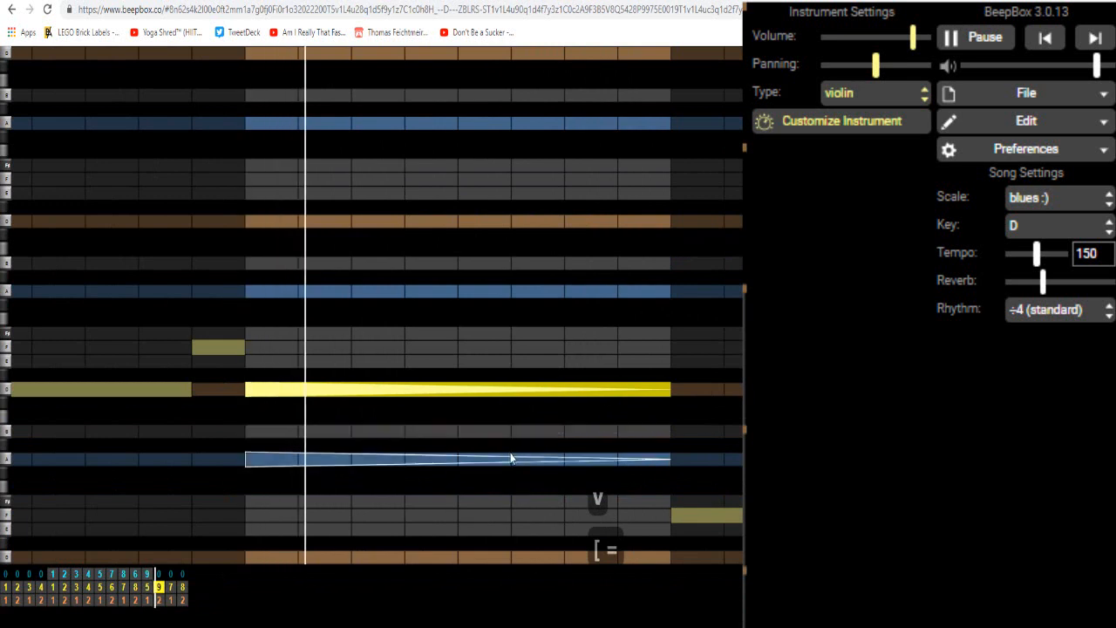
{"action": "left_click", "coordinate": [171, 589]}
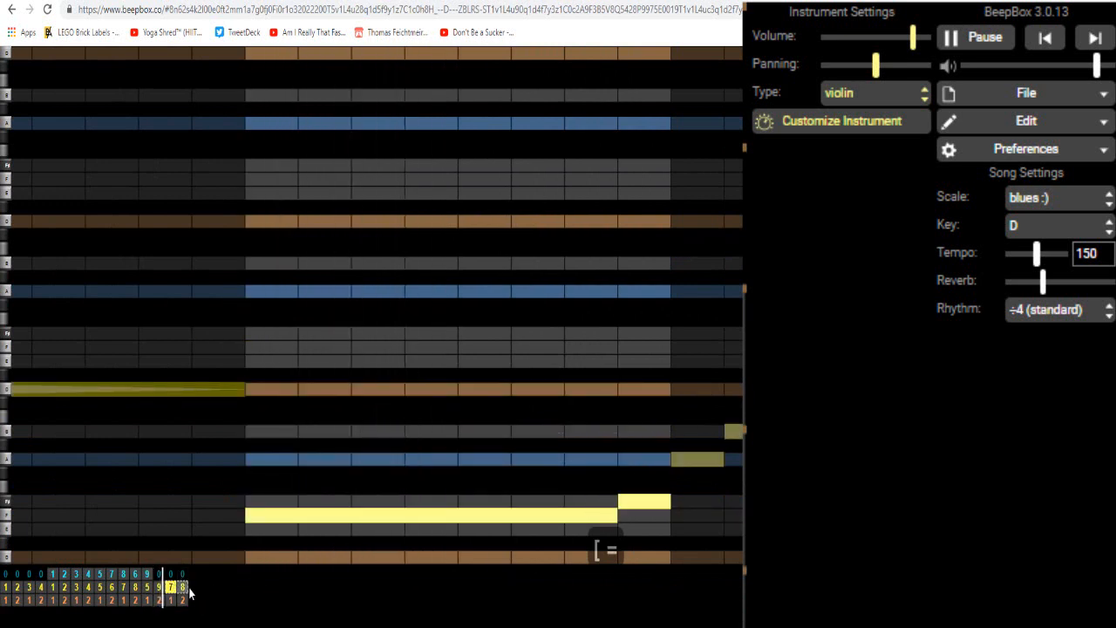
{"action": "key", "text": "0"}
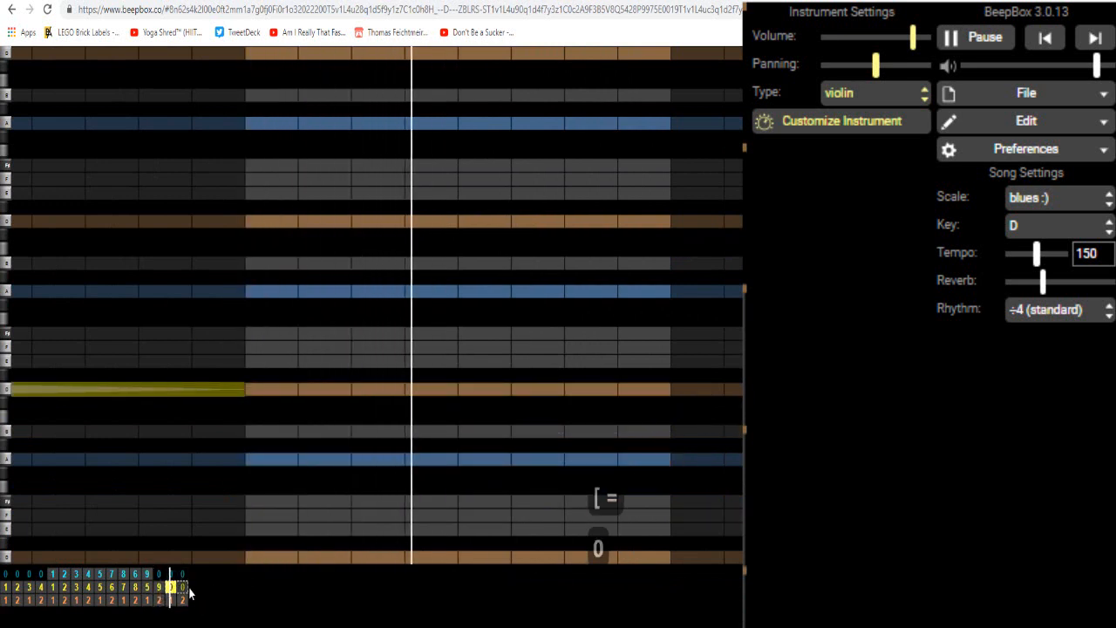